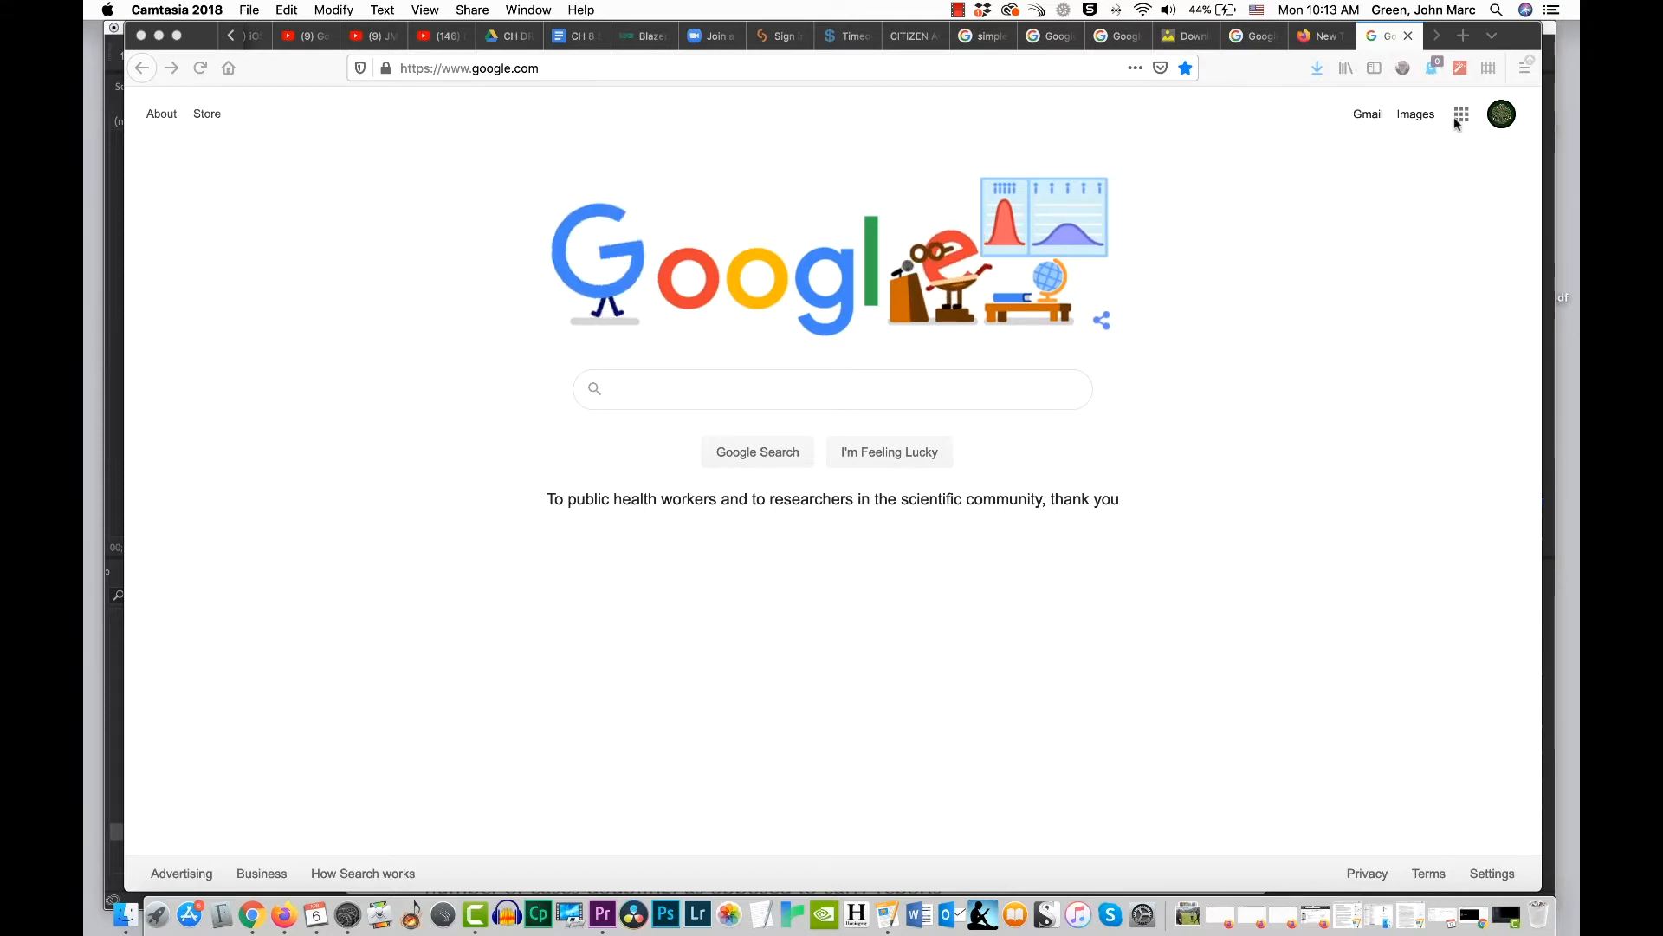
Step: Open the full overview of Google products from the Google apps list
click(1463, 117)
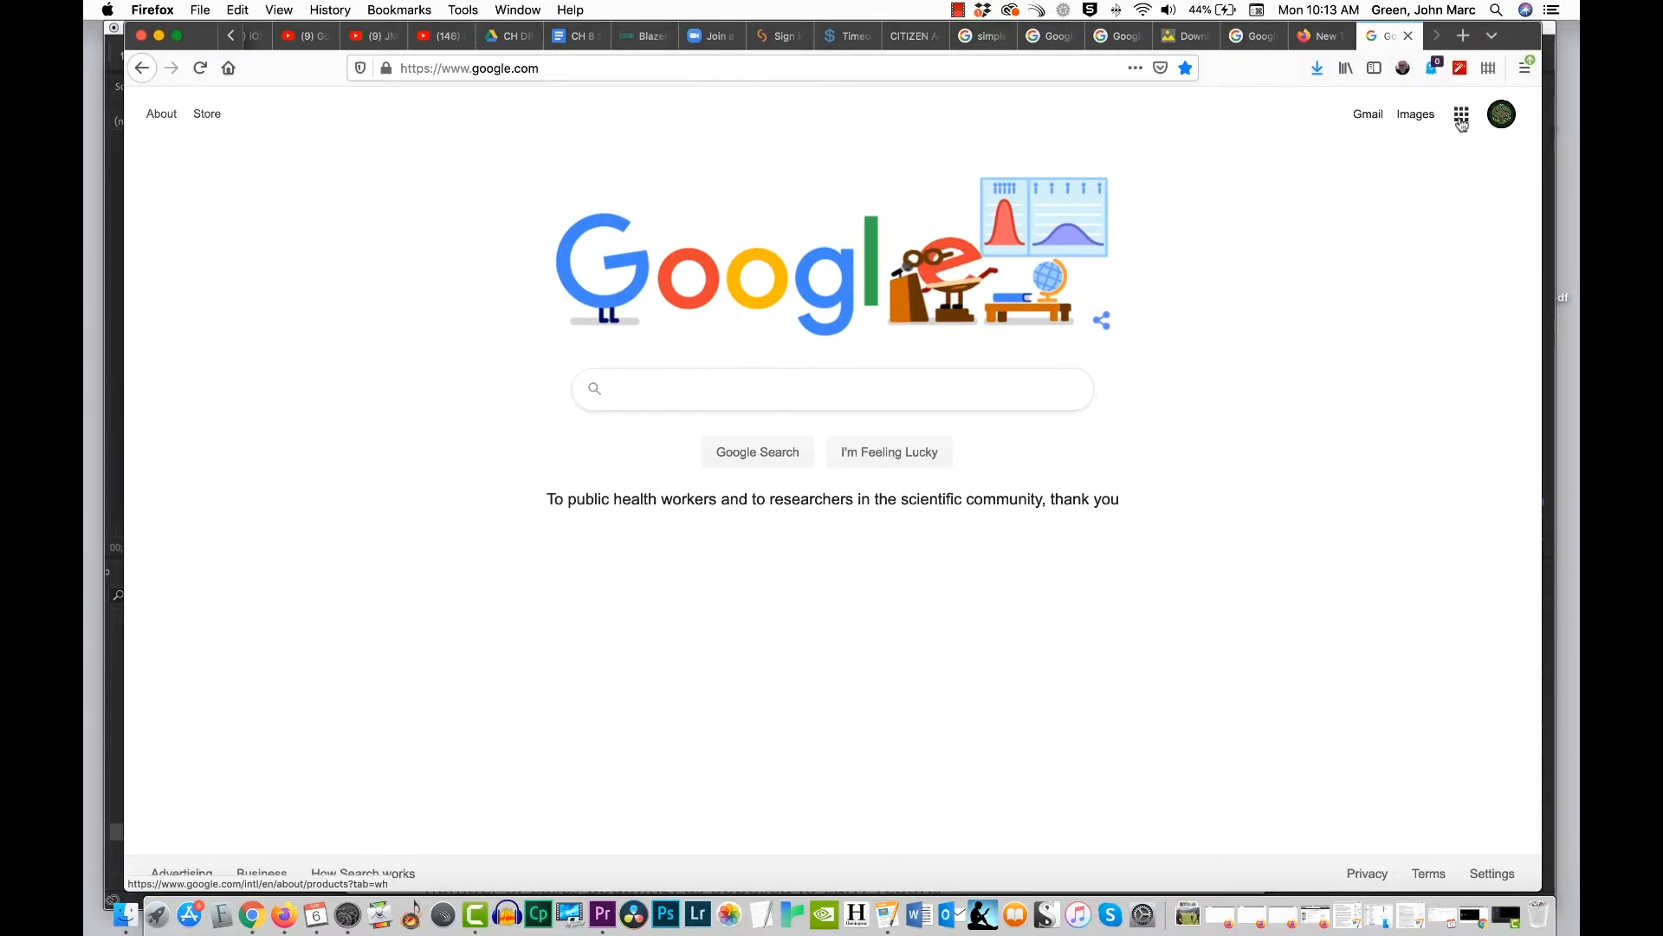
click(1463, 116)
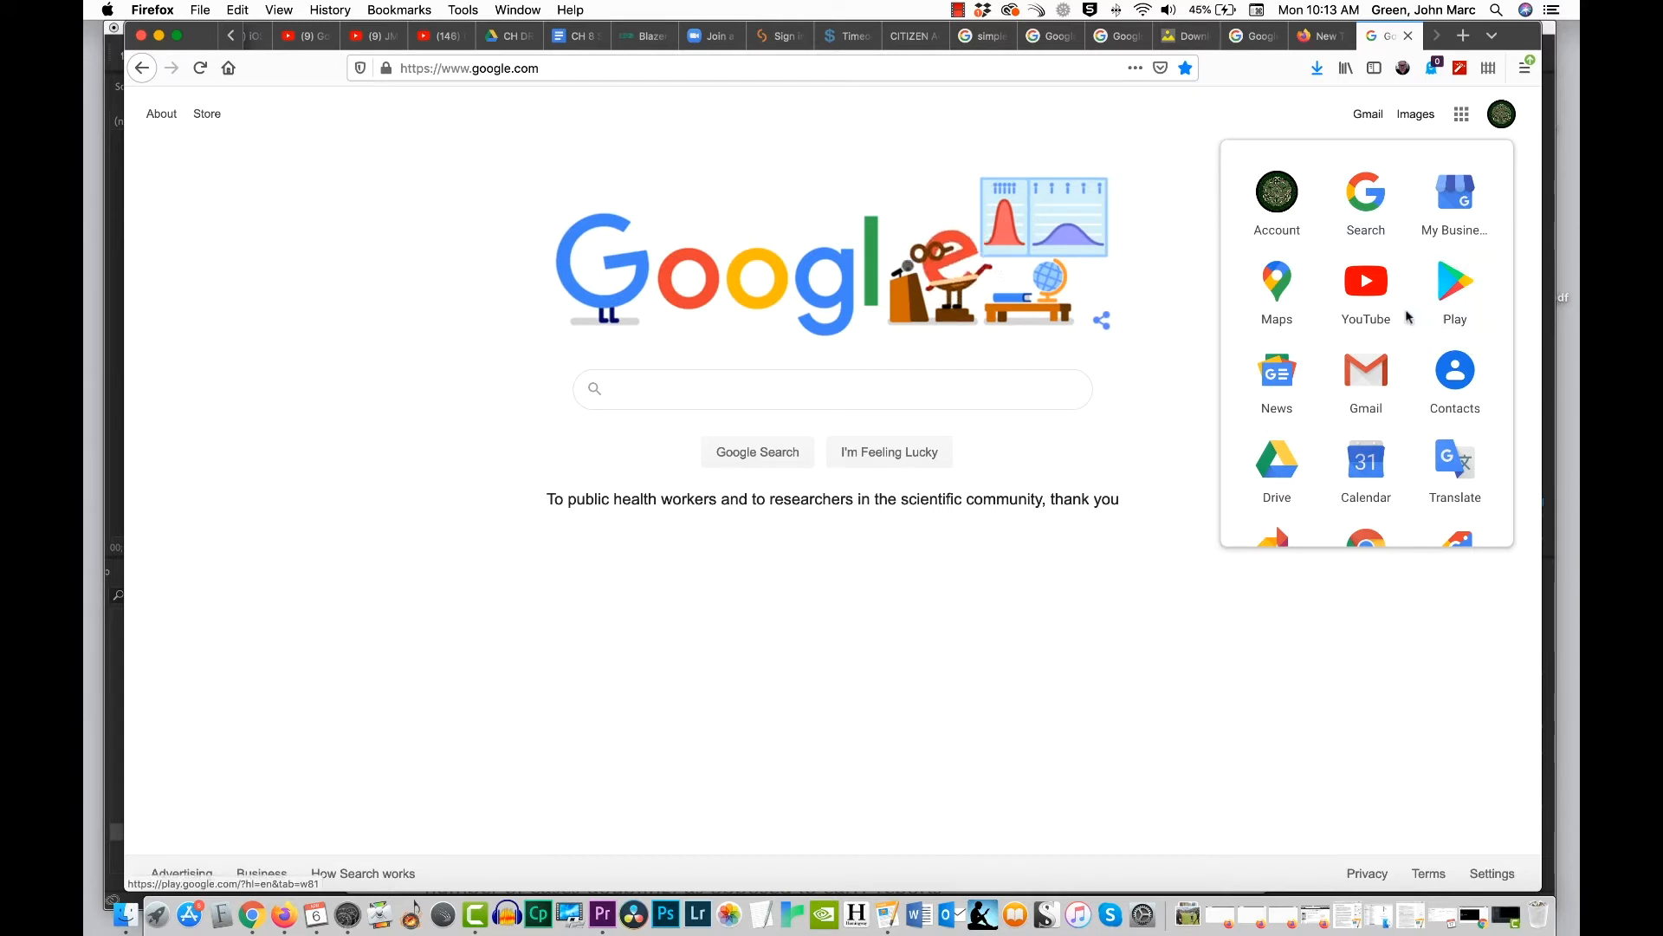
scroll(1408, 317, down, 5)
scroll(1408, 317, down, 5)
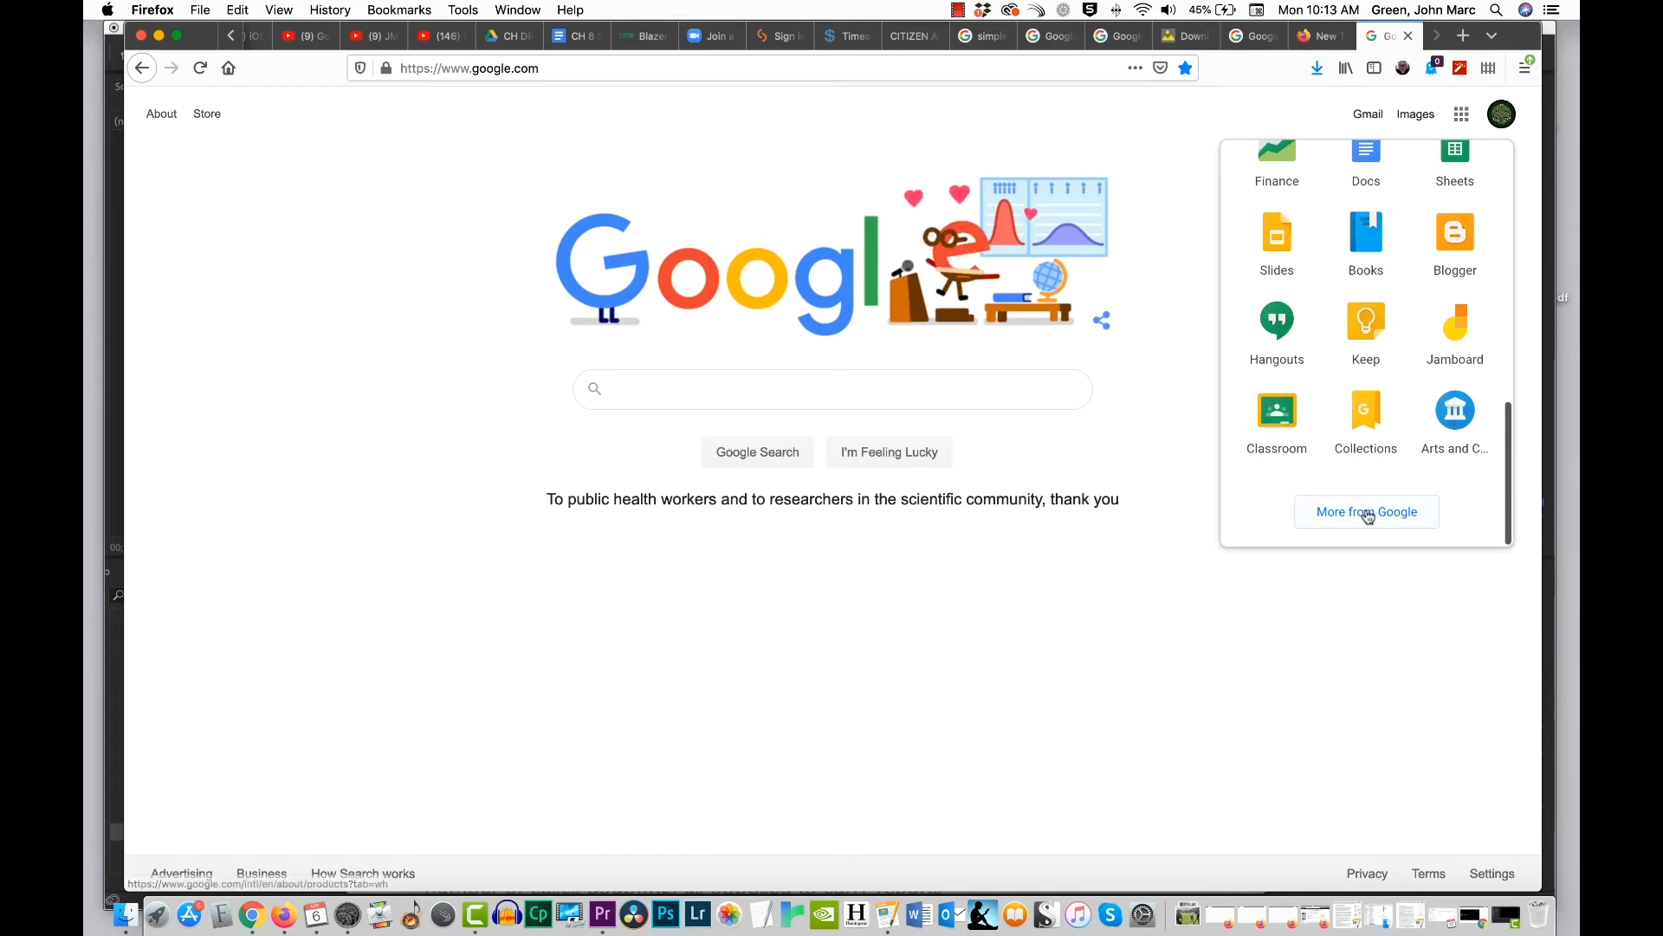
click(1369, 512)
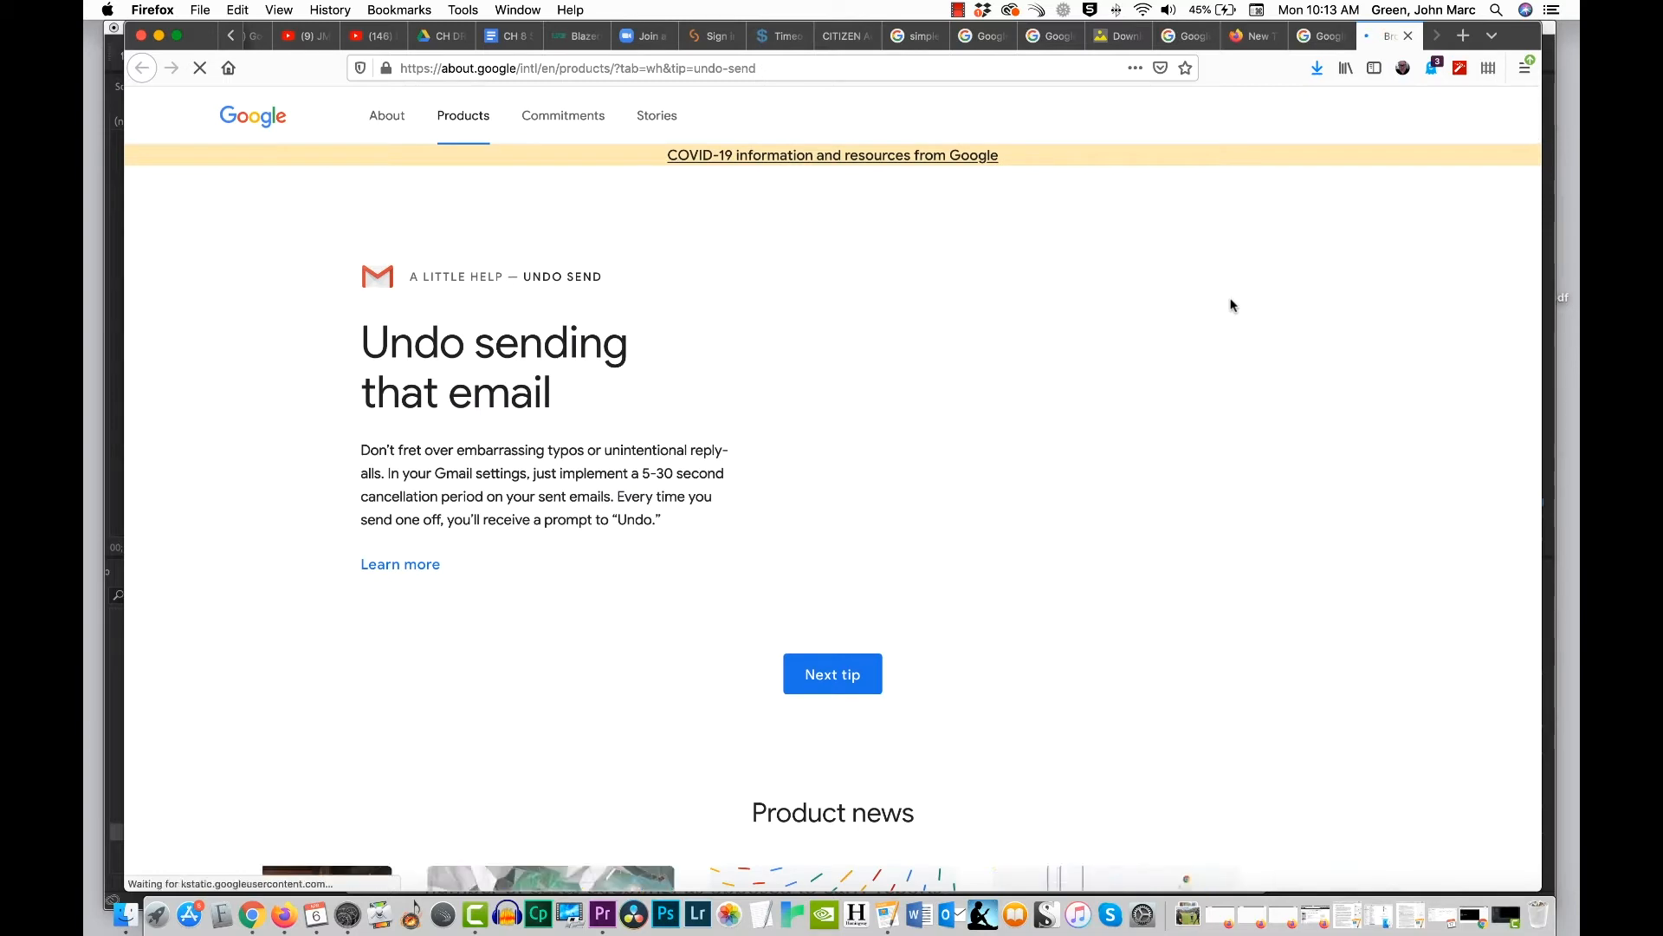
Step: Find Sites in the "For all" group of the All products section and open it
scroll(1232, 305, down, 5)
scroll(1255, 304, down, 10)
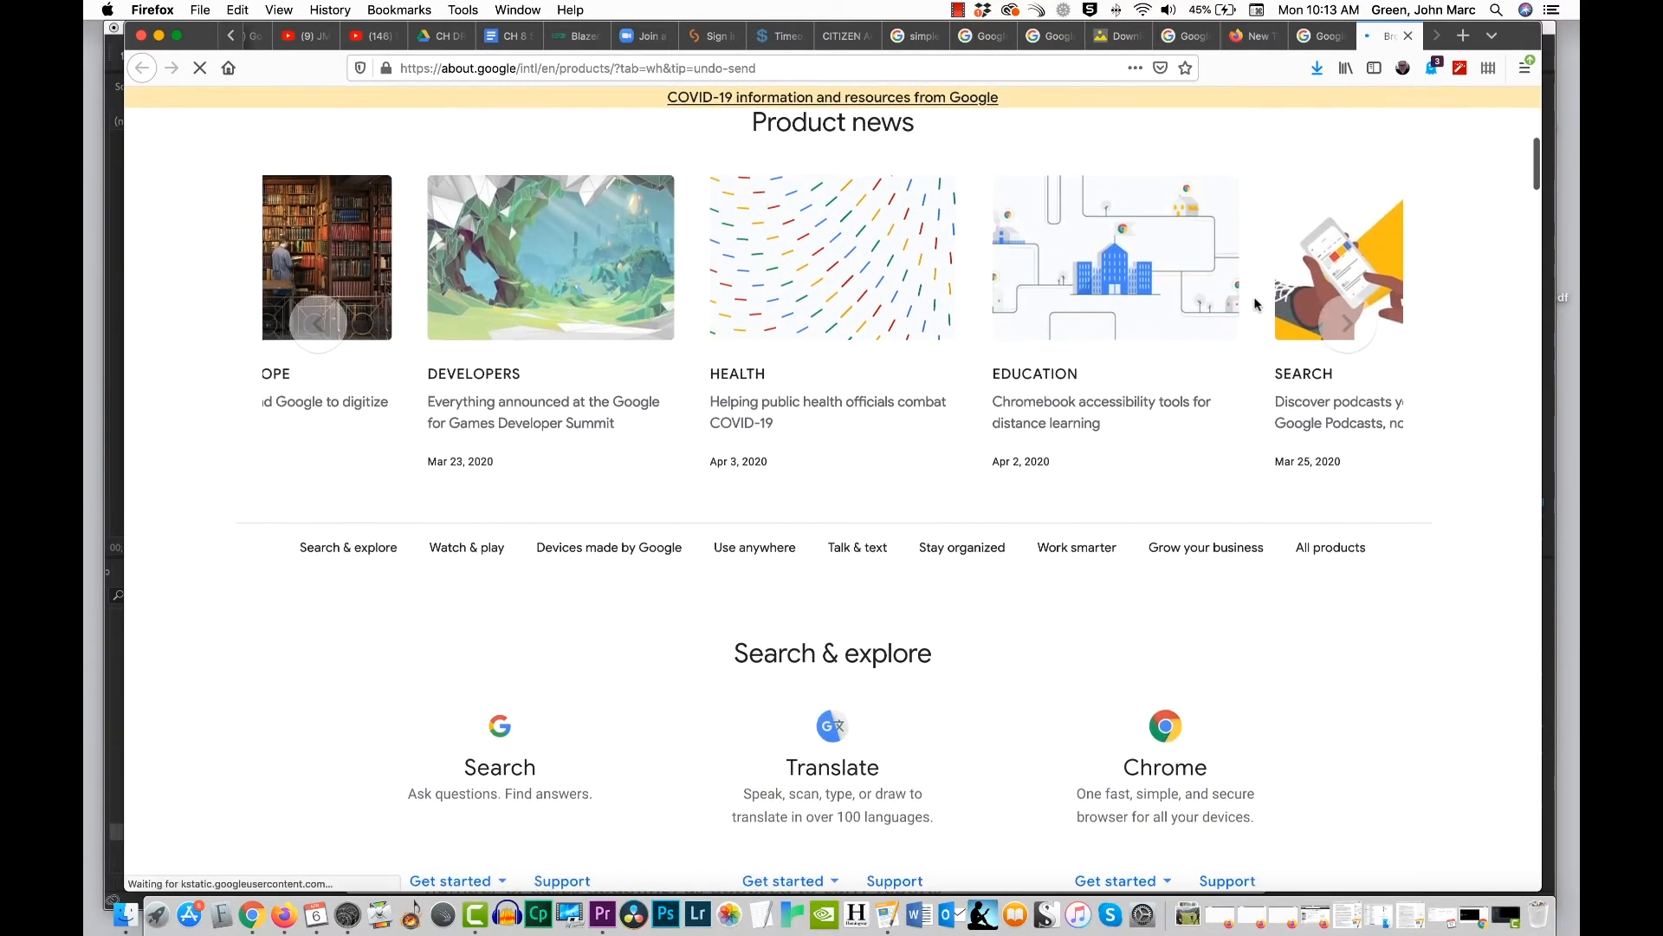
scroll(1255, 304, down, 10)
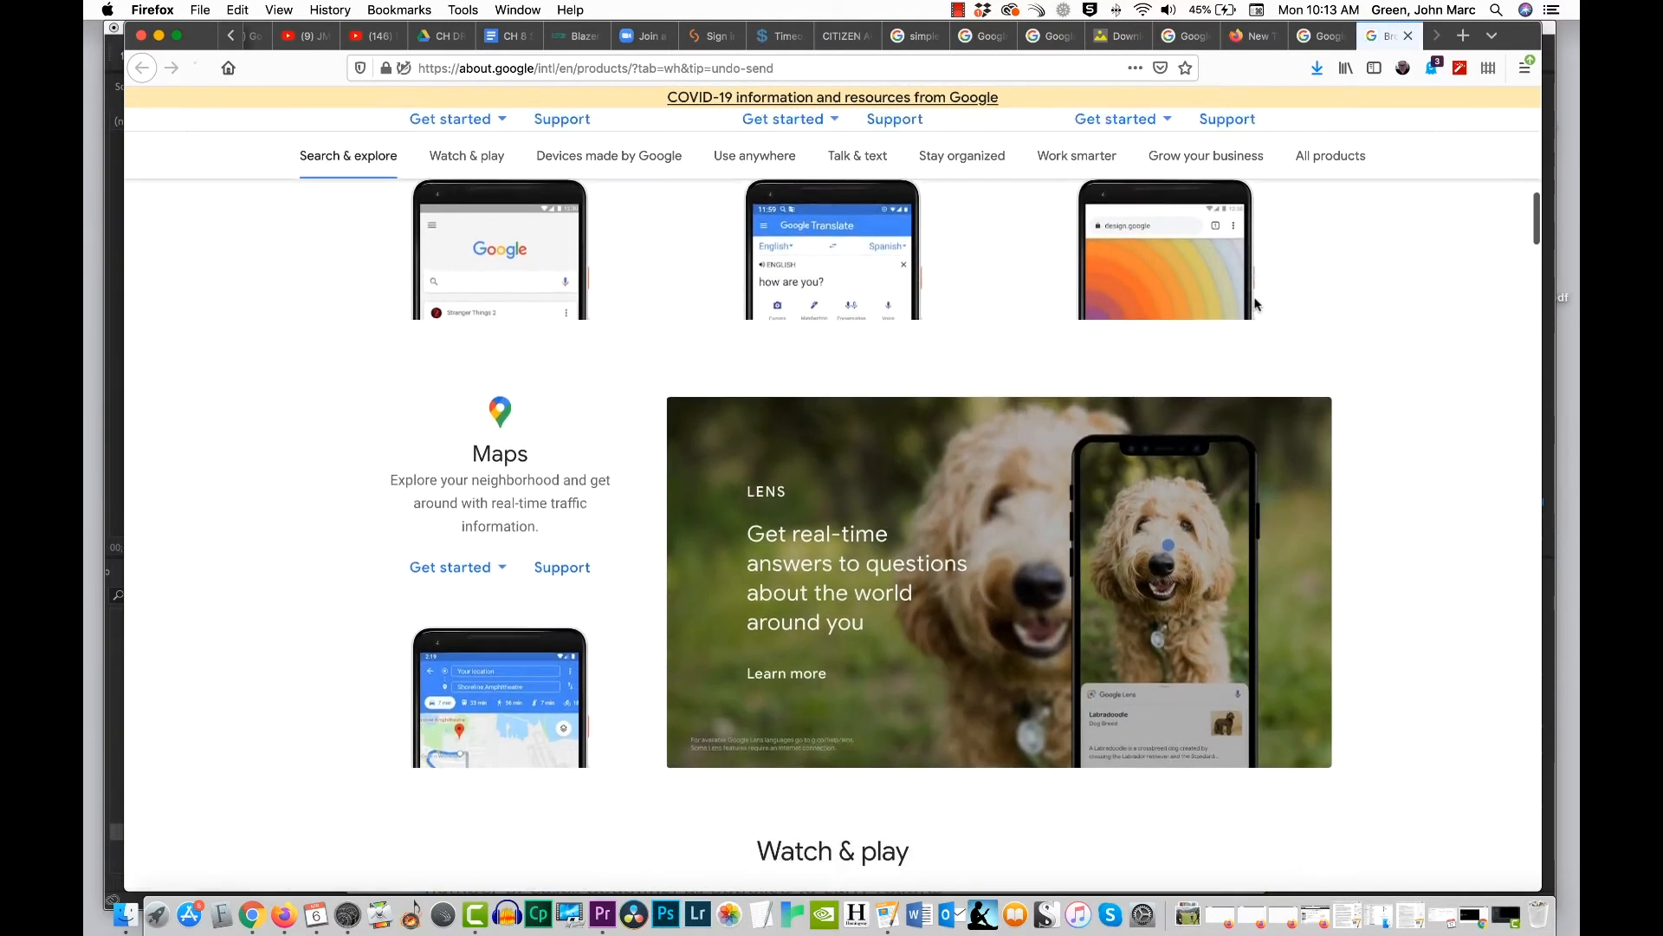
scroll(1255, 304, down, 12)
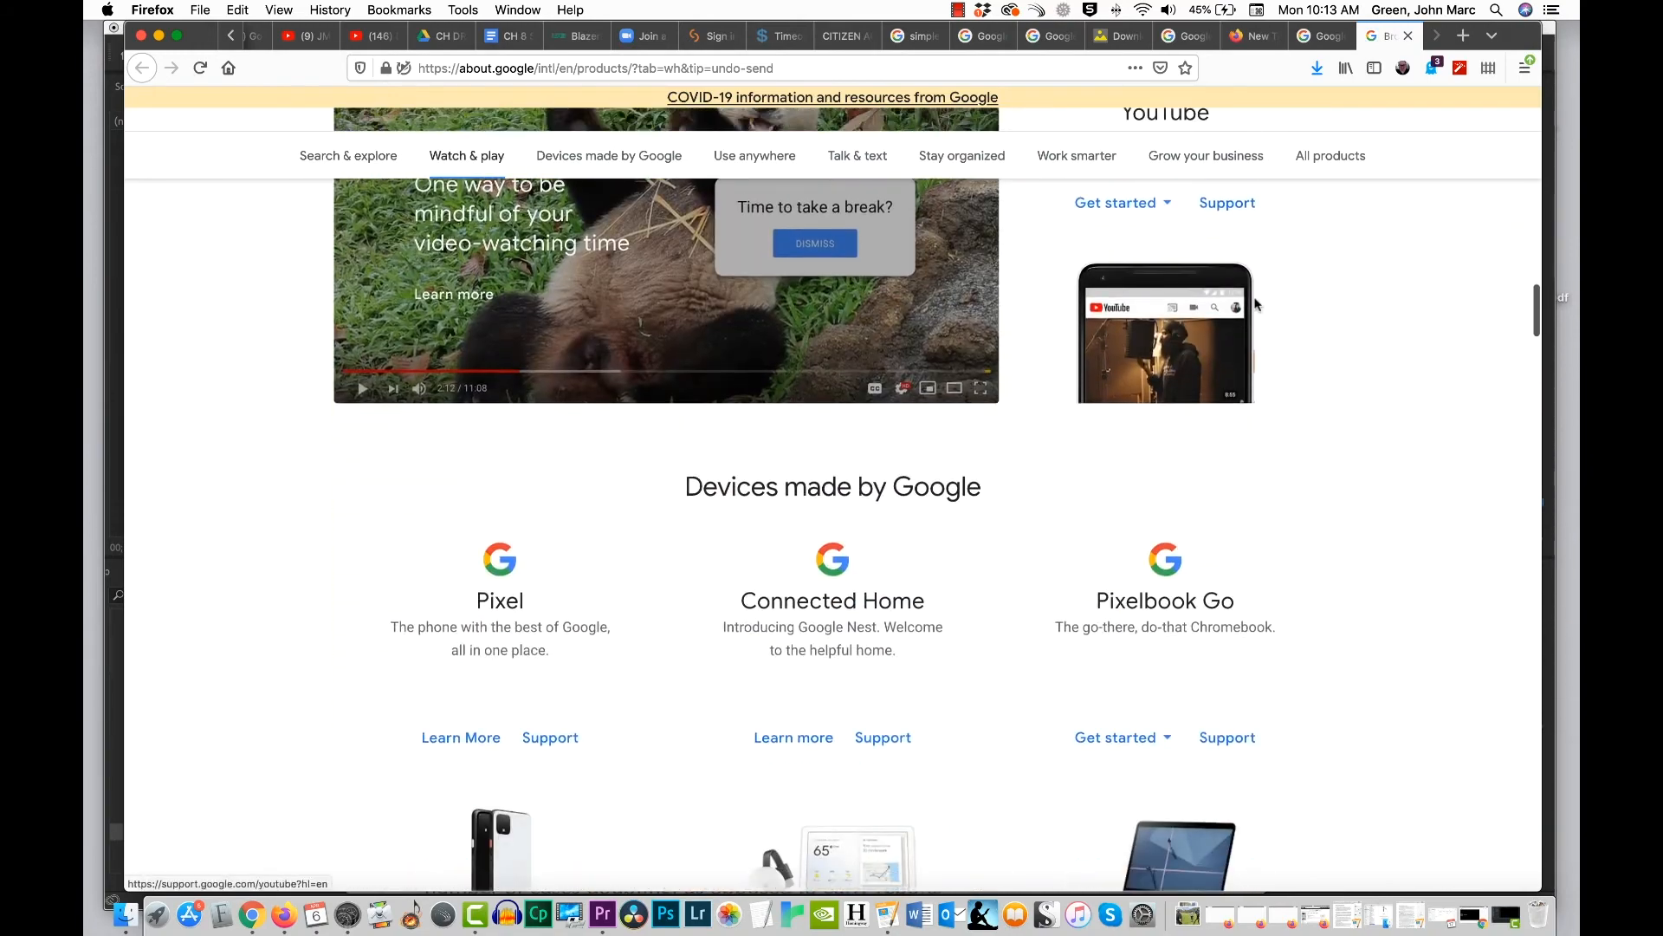
scroll(1255, 304, down, 10)
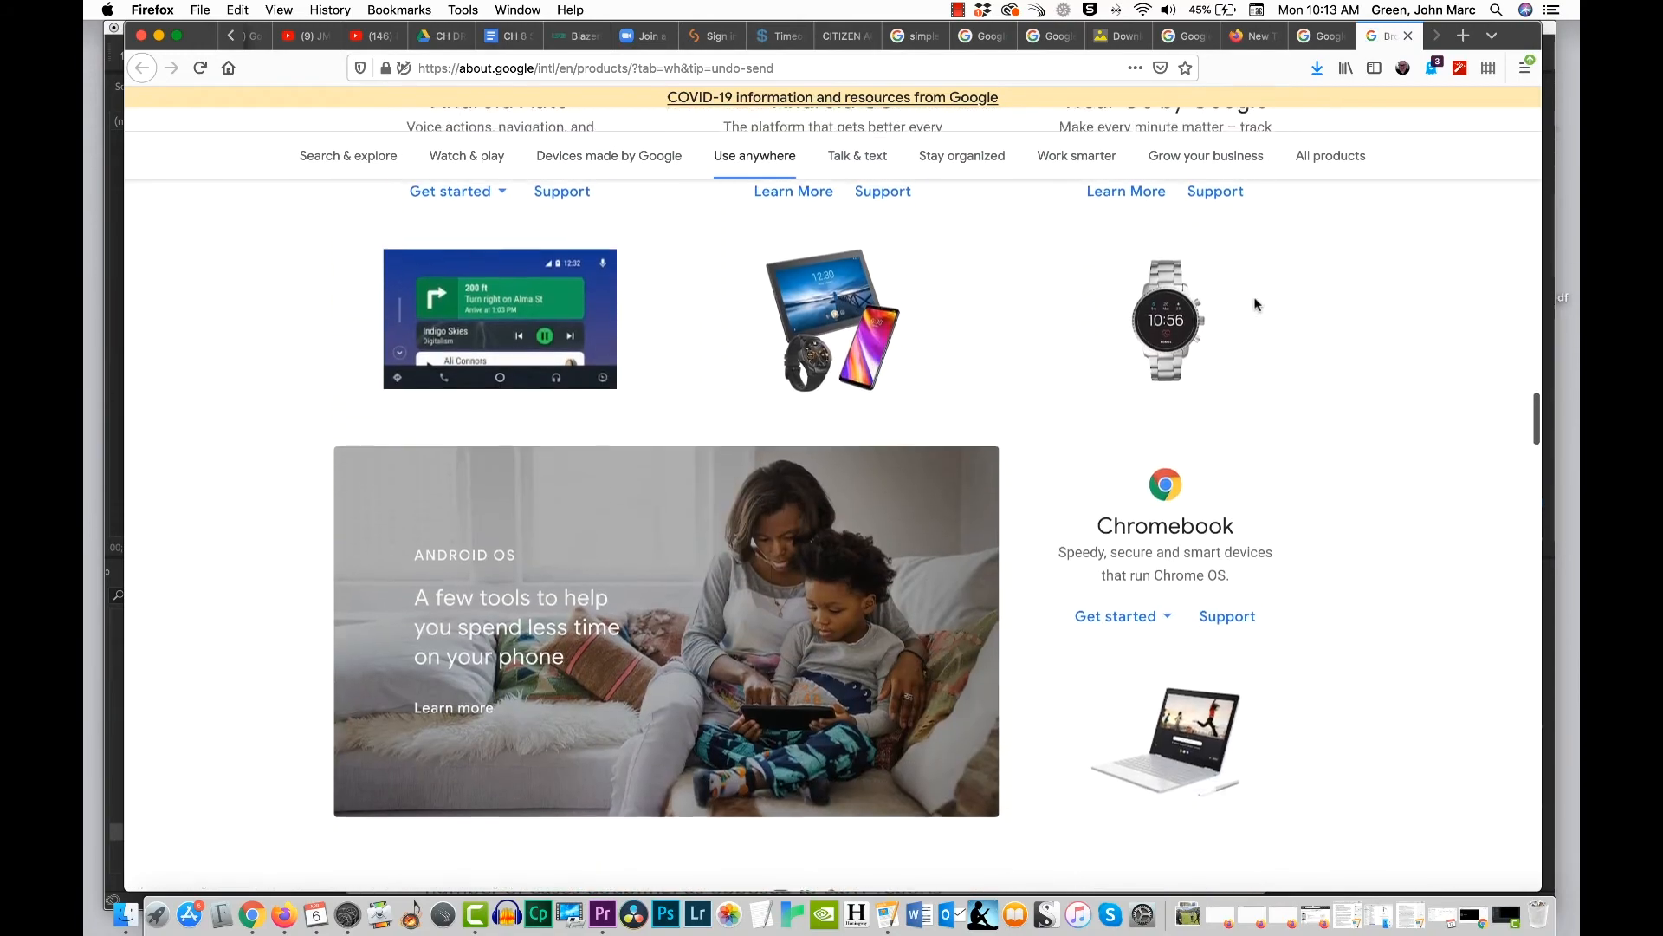
scroll(1248, 308, down, 12)
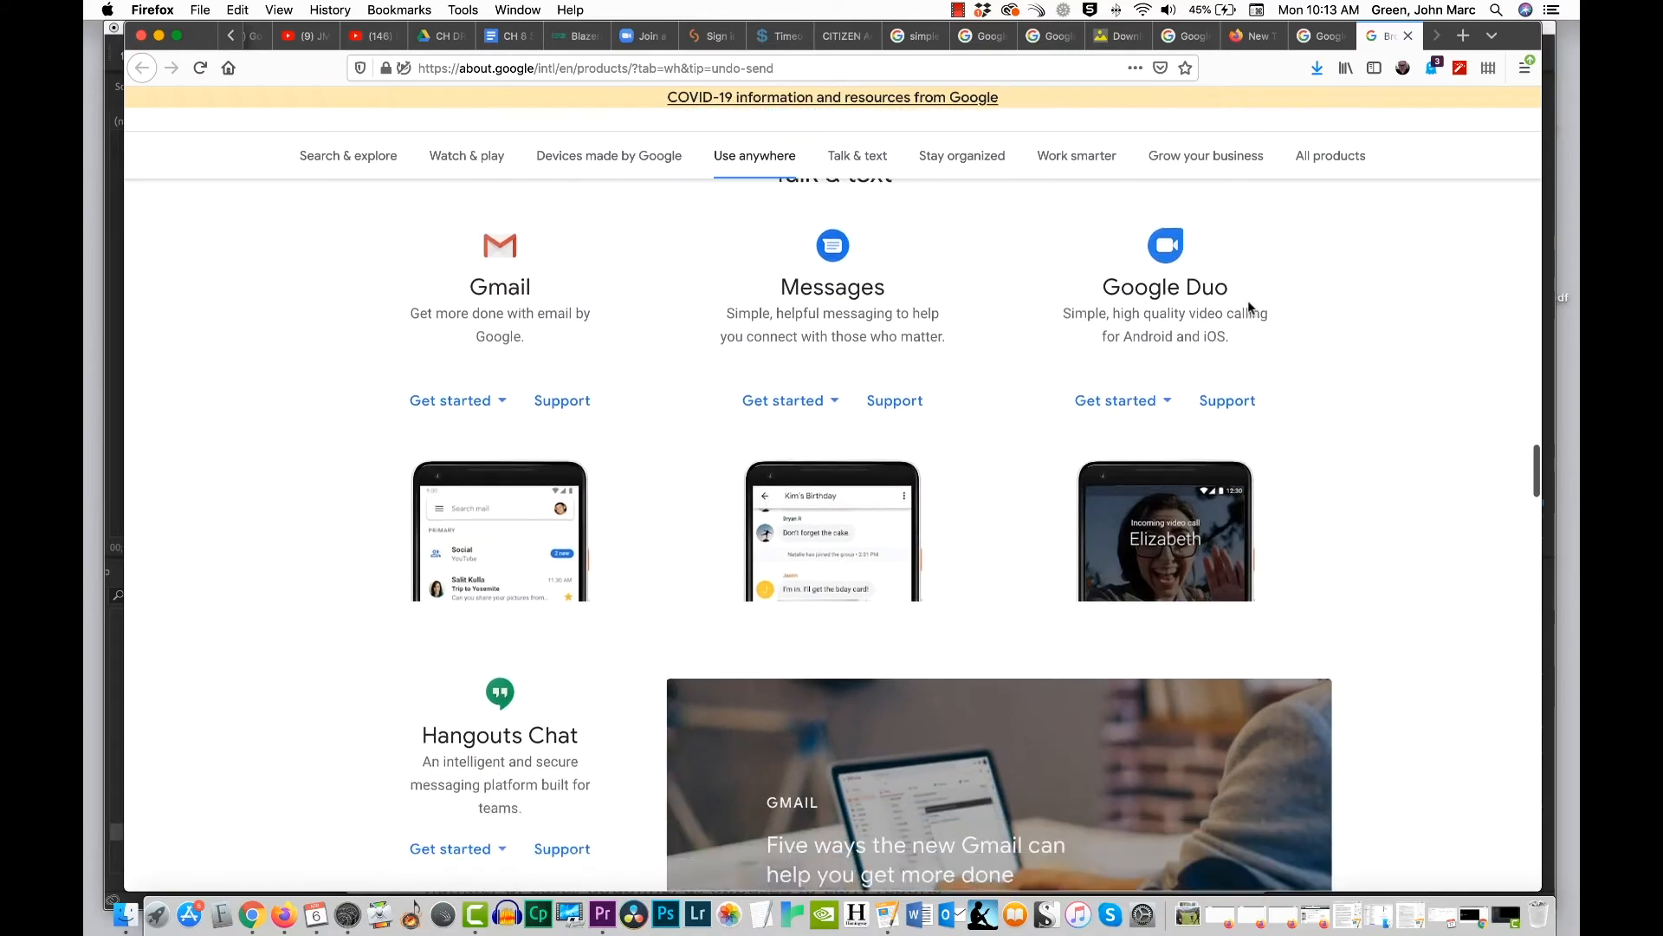
scroll(1248, 307, down, 12)
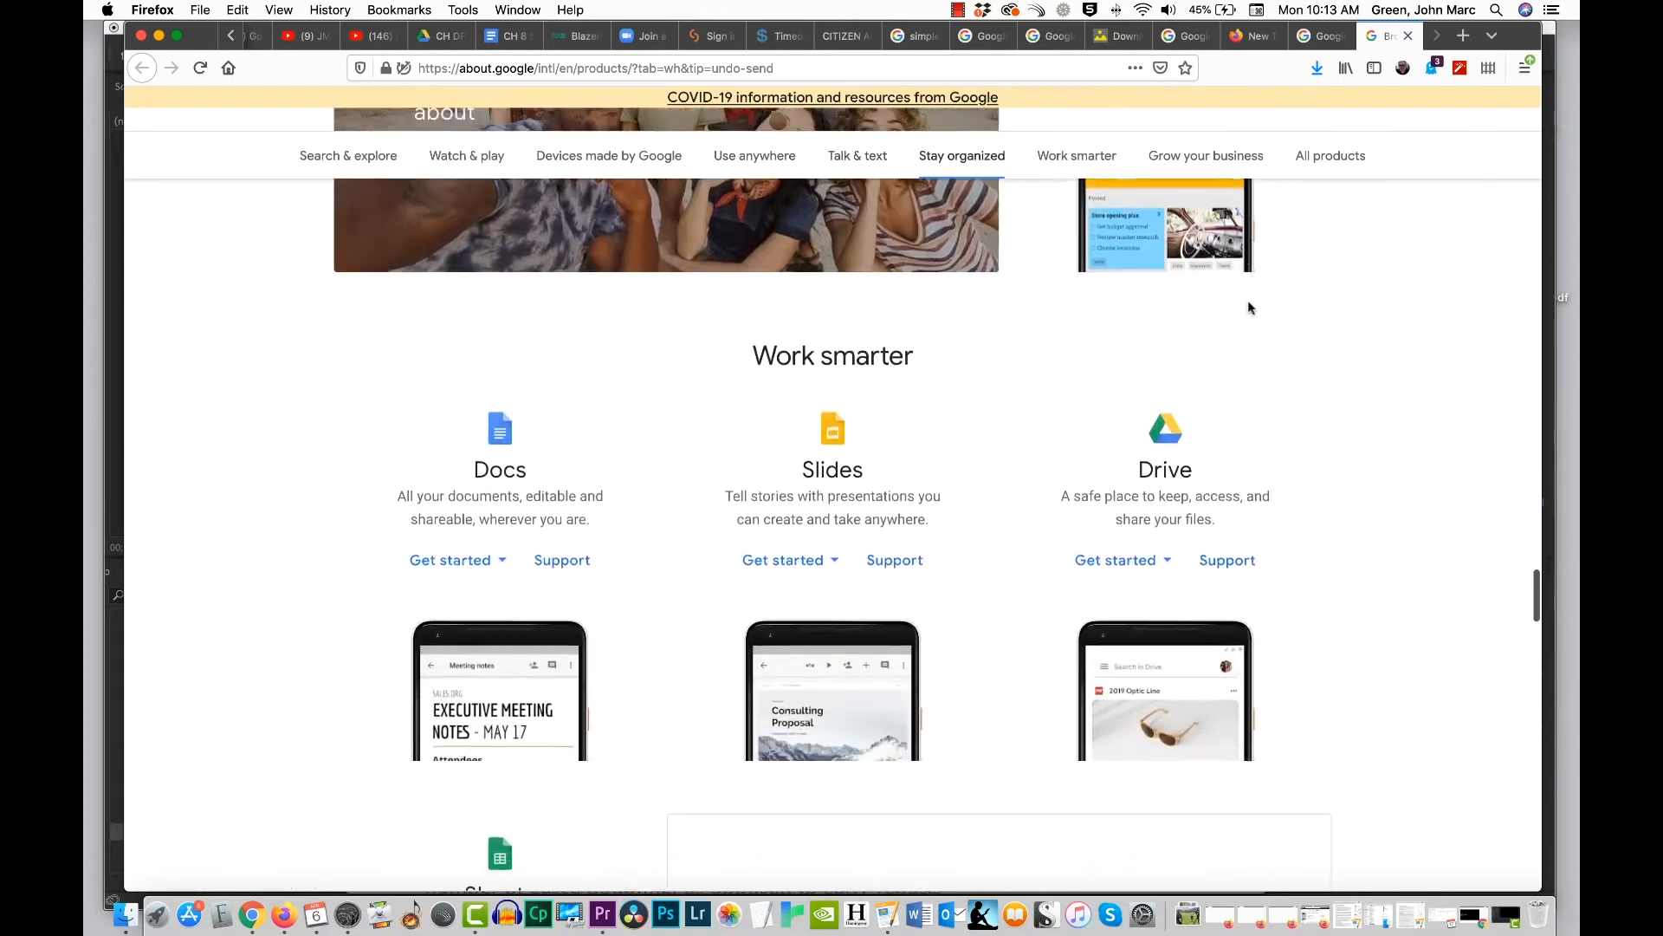
scroll(1249, 305, down, 15)
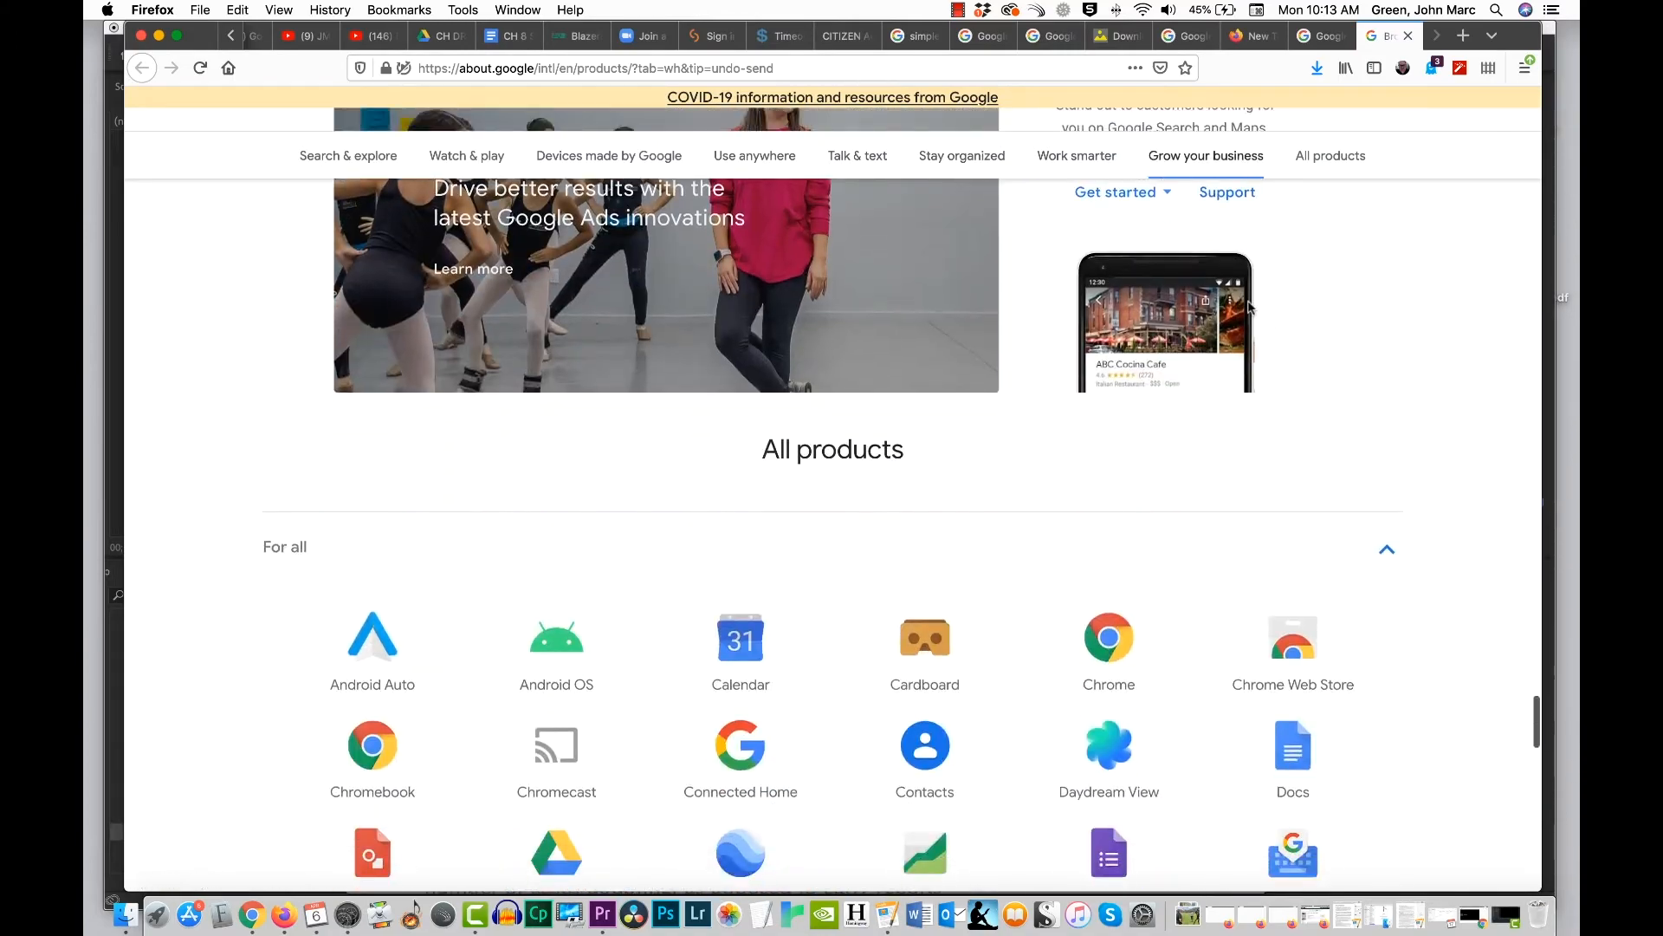
scroll(1250, 305, up, 12)
scroll(1247, 305, down, 3)
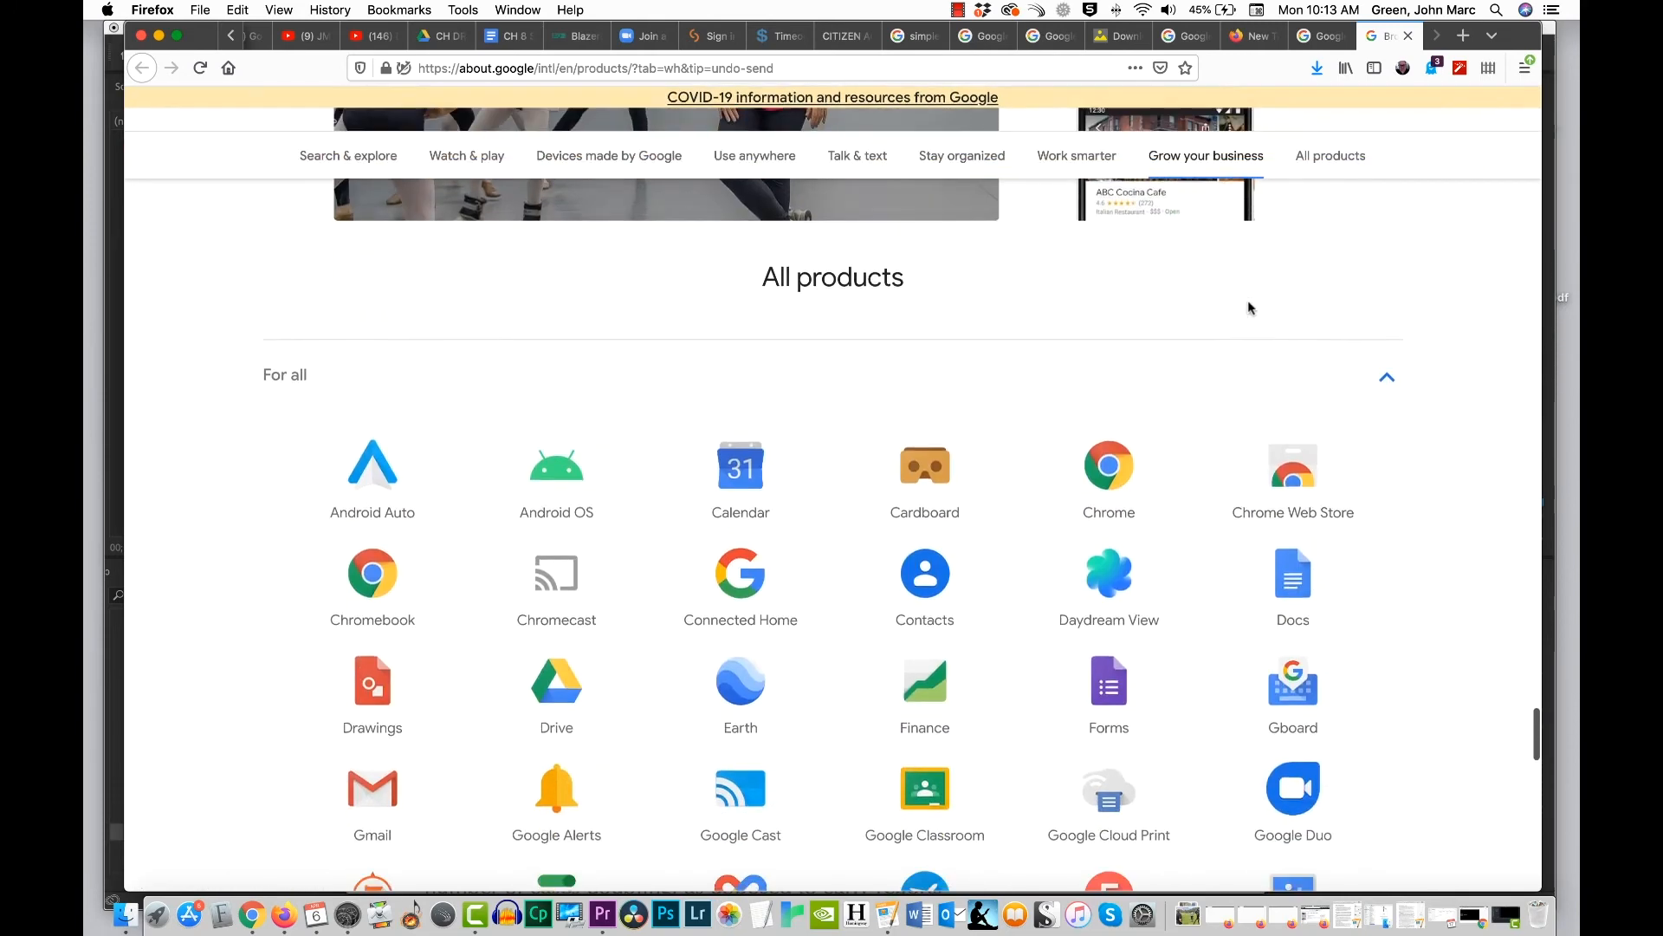
scroll(1168, 294, down, 12)
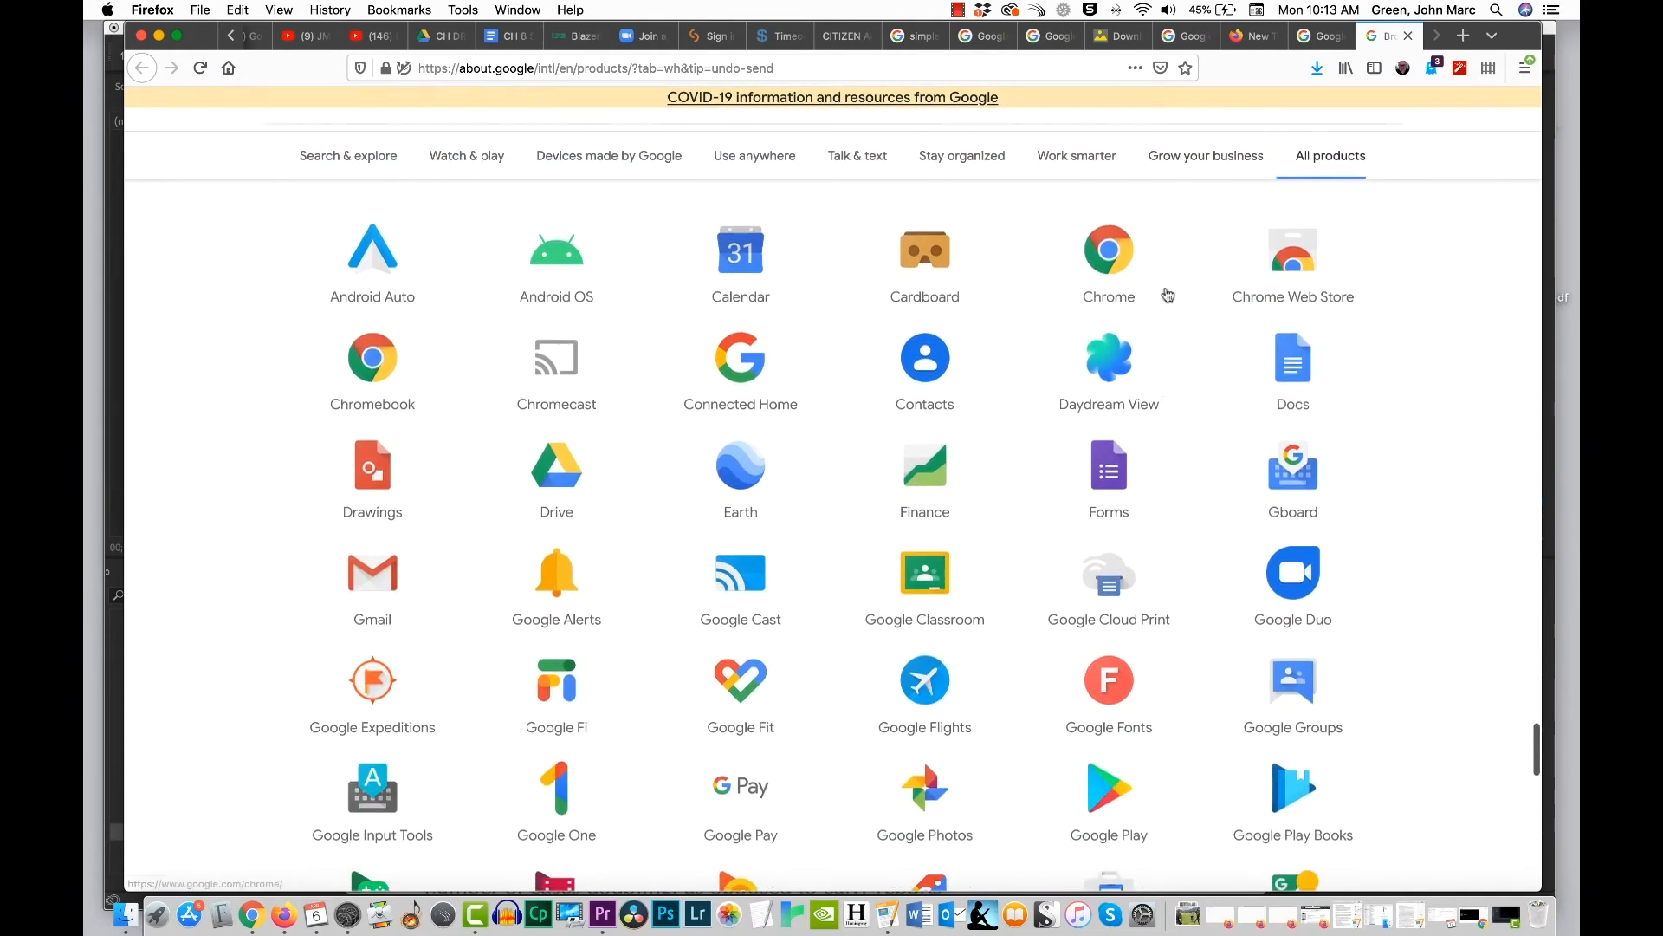
scroll(1165, 312, down, 5)
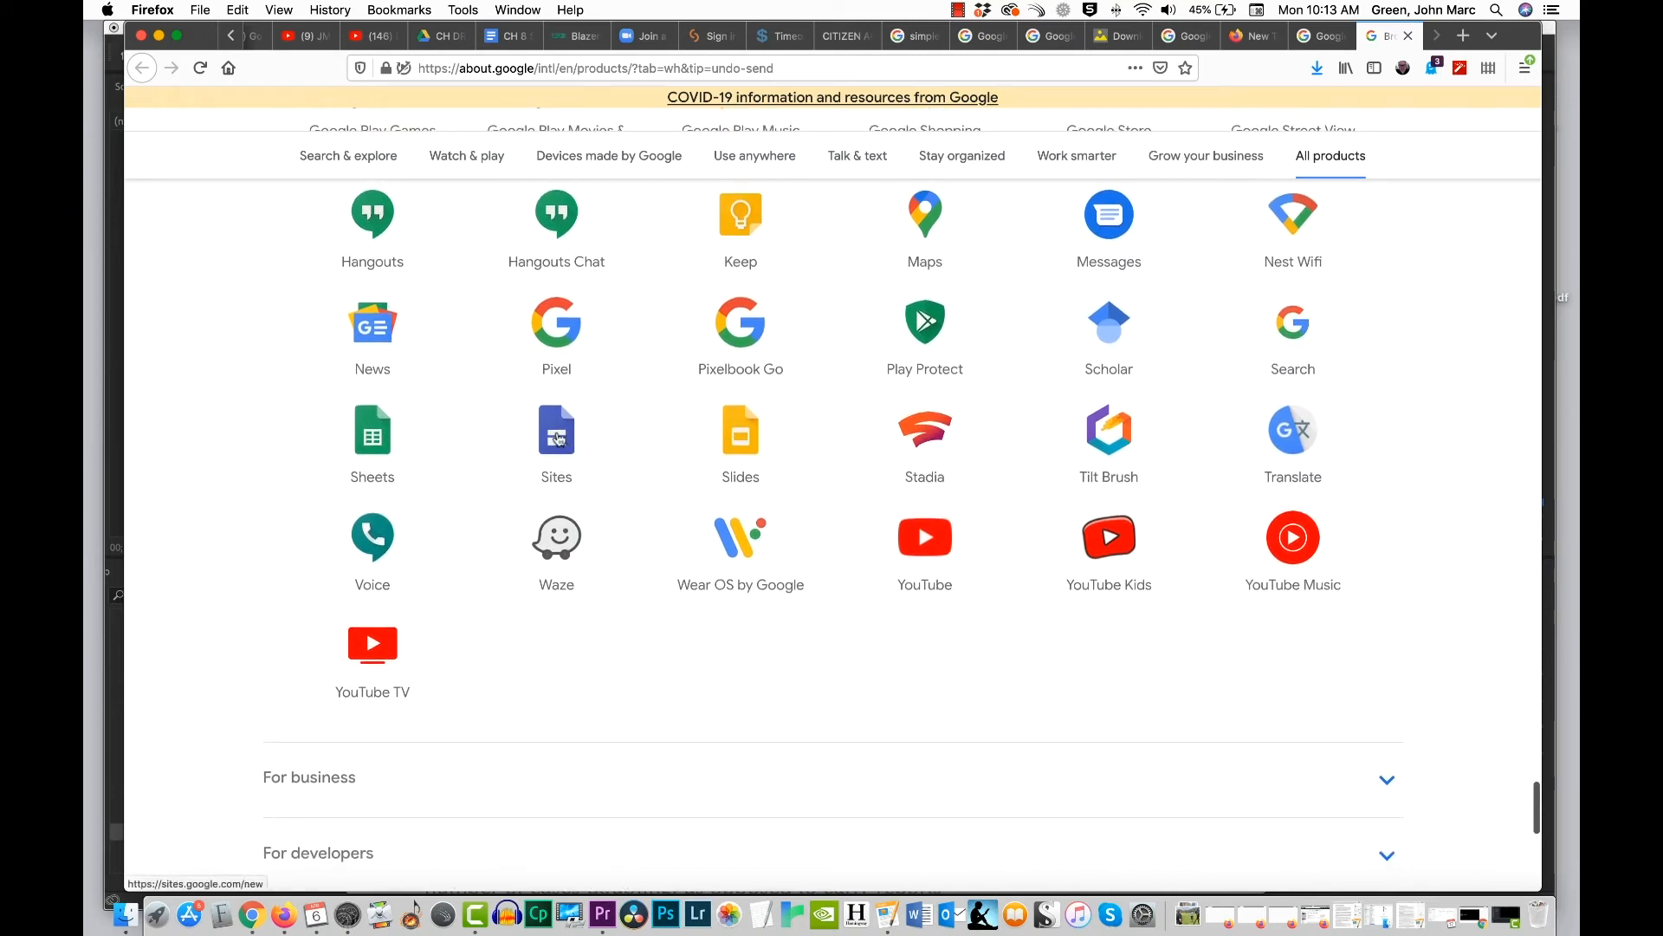
click(559, 438)
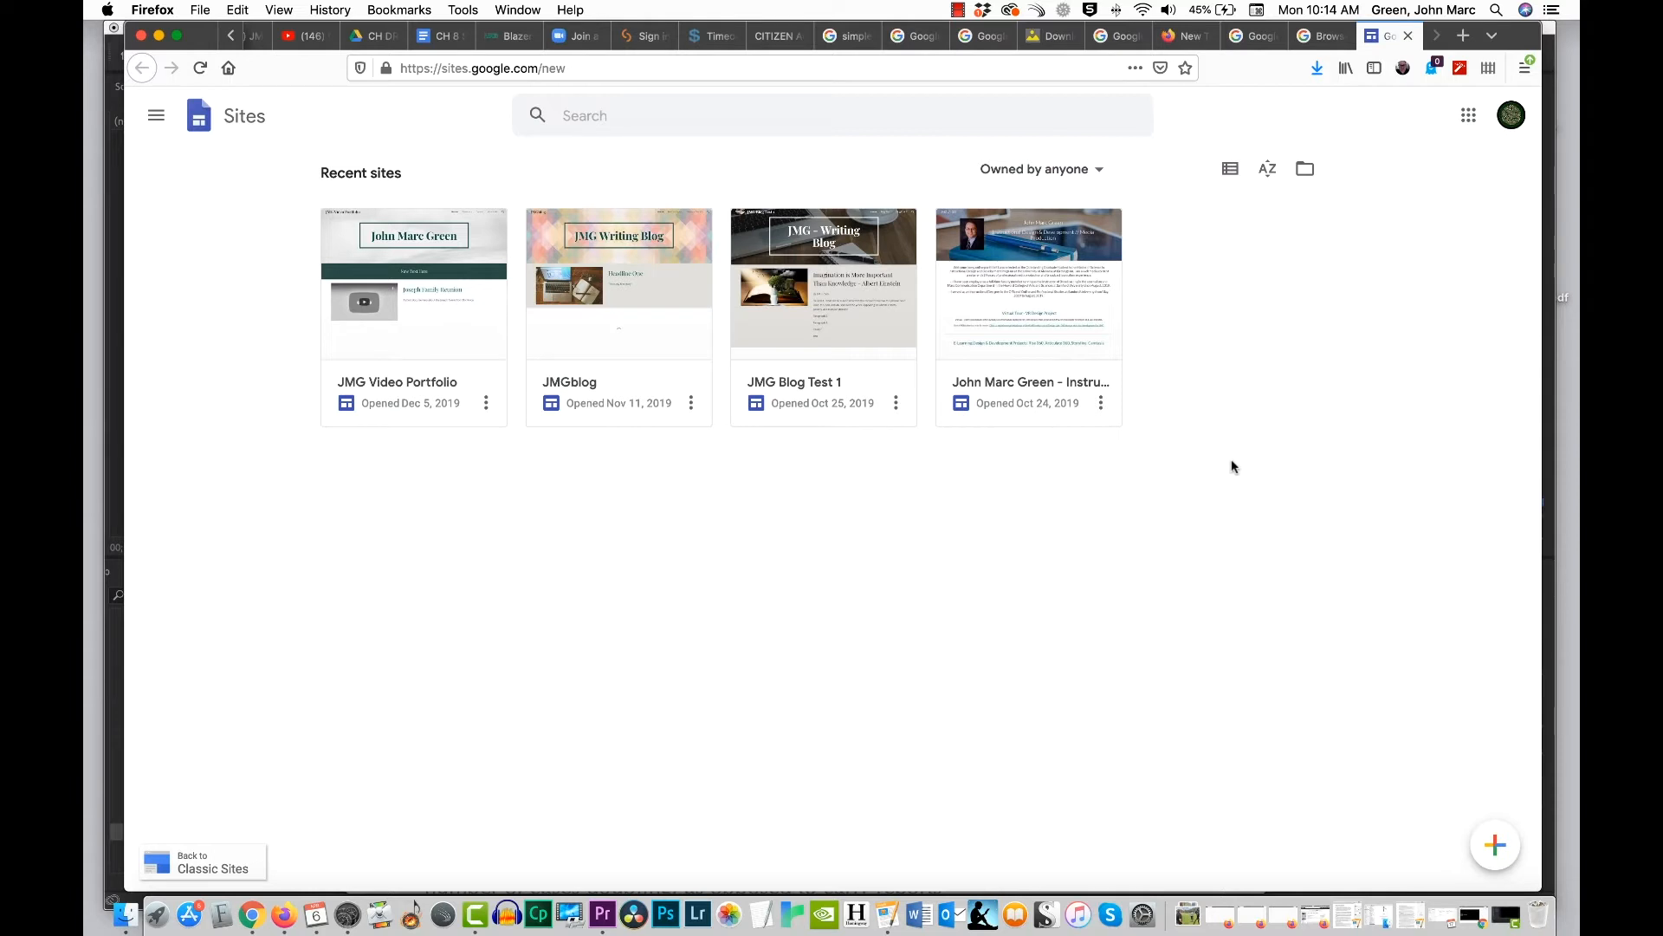
Step: Create a new blank site and name it with the owner's full name followed by "Portfolio"
click(1493, 847)
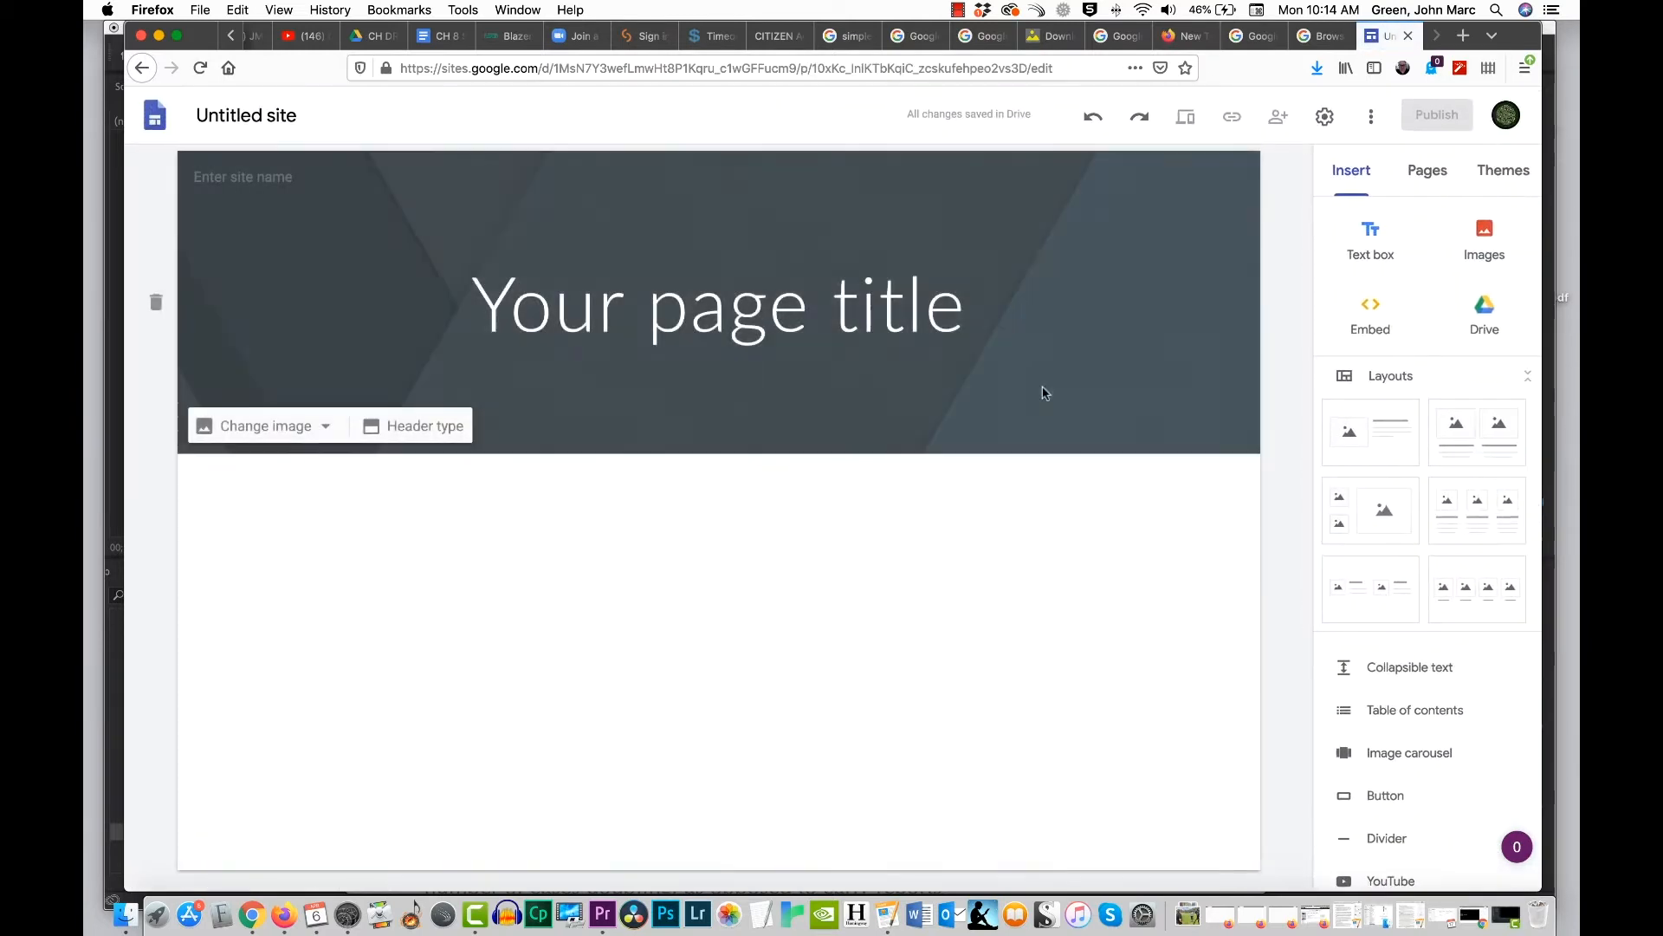
mouse_move(1110, 263)
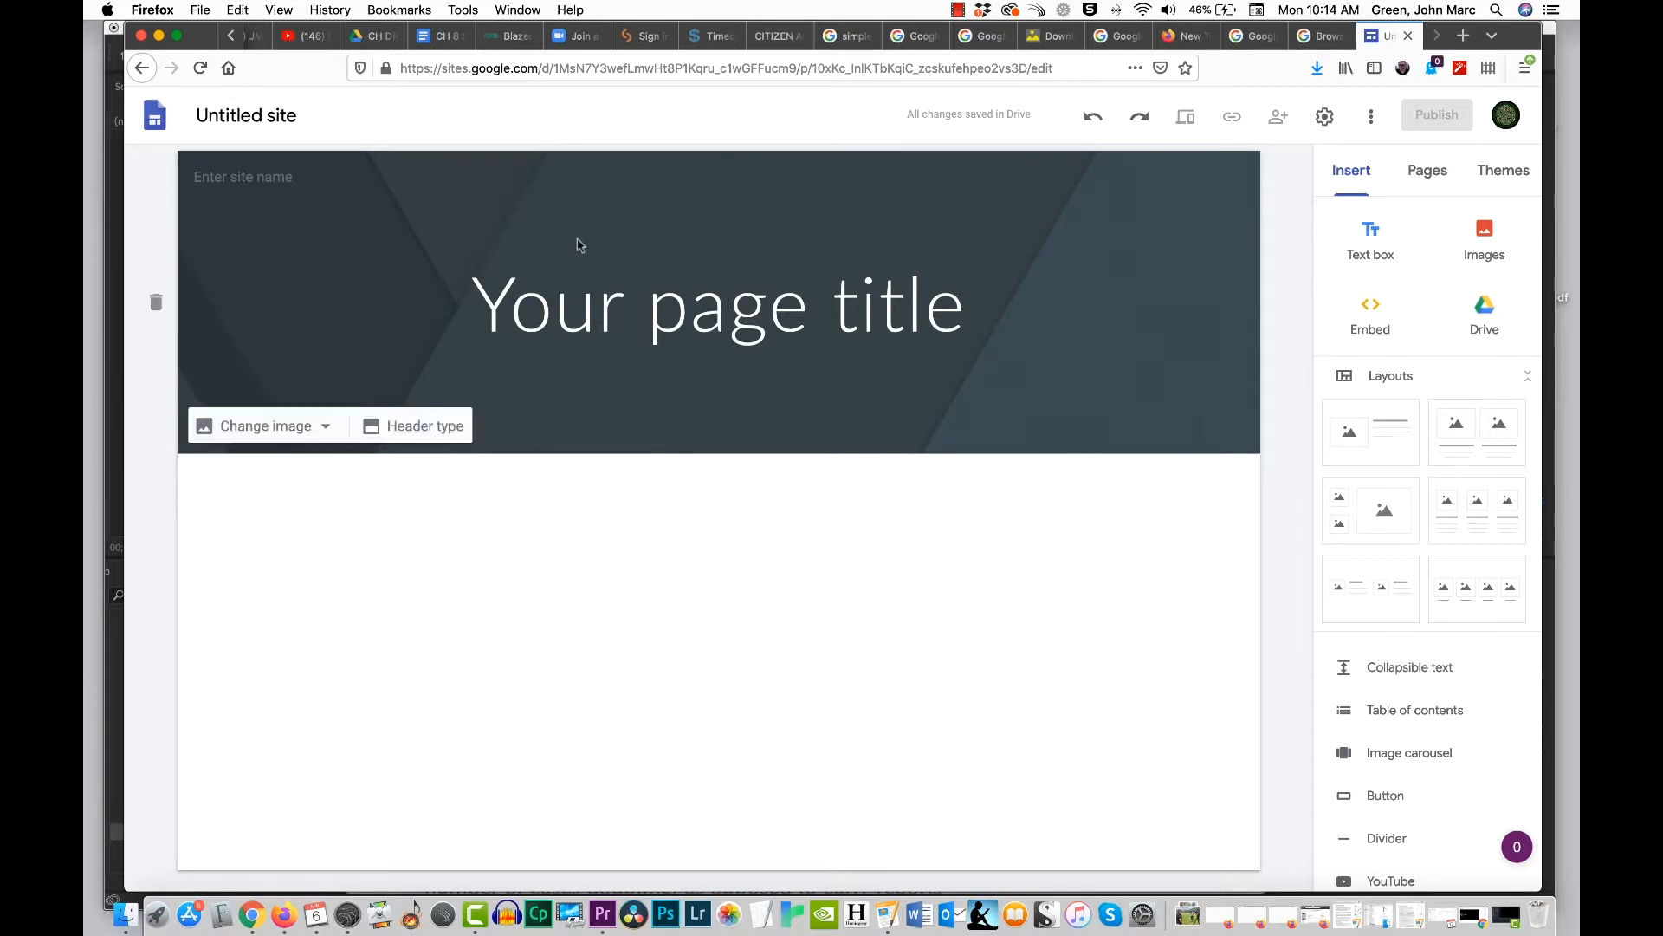
click(328, 114)
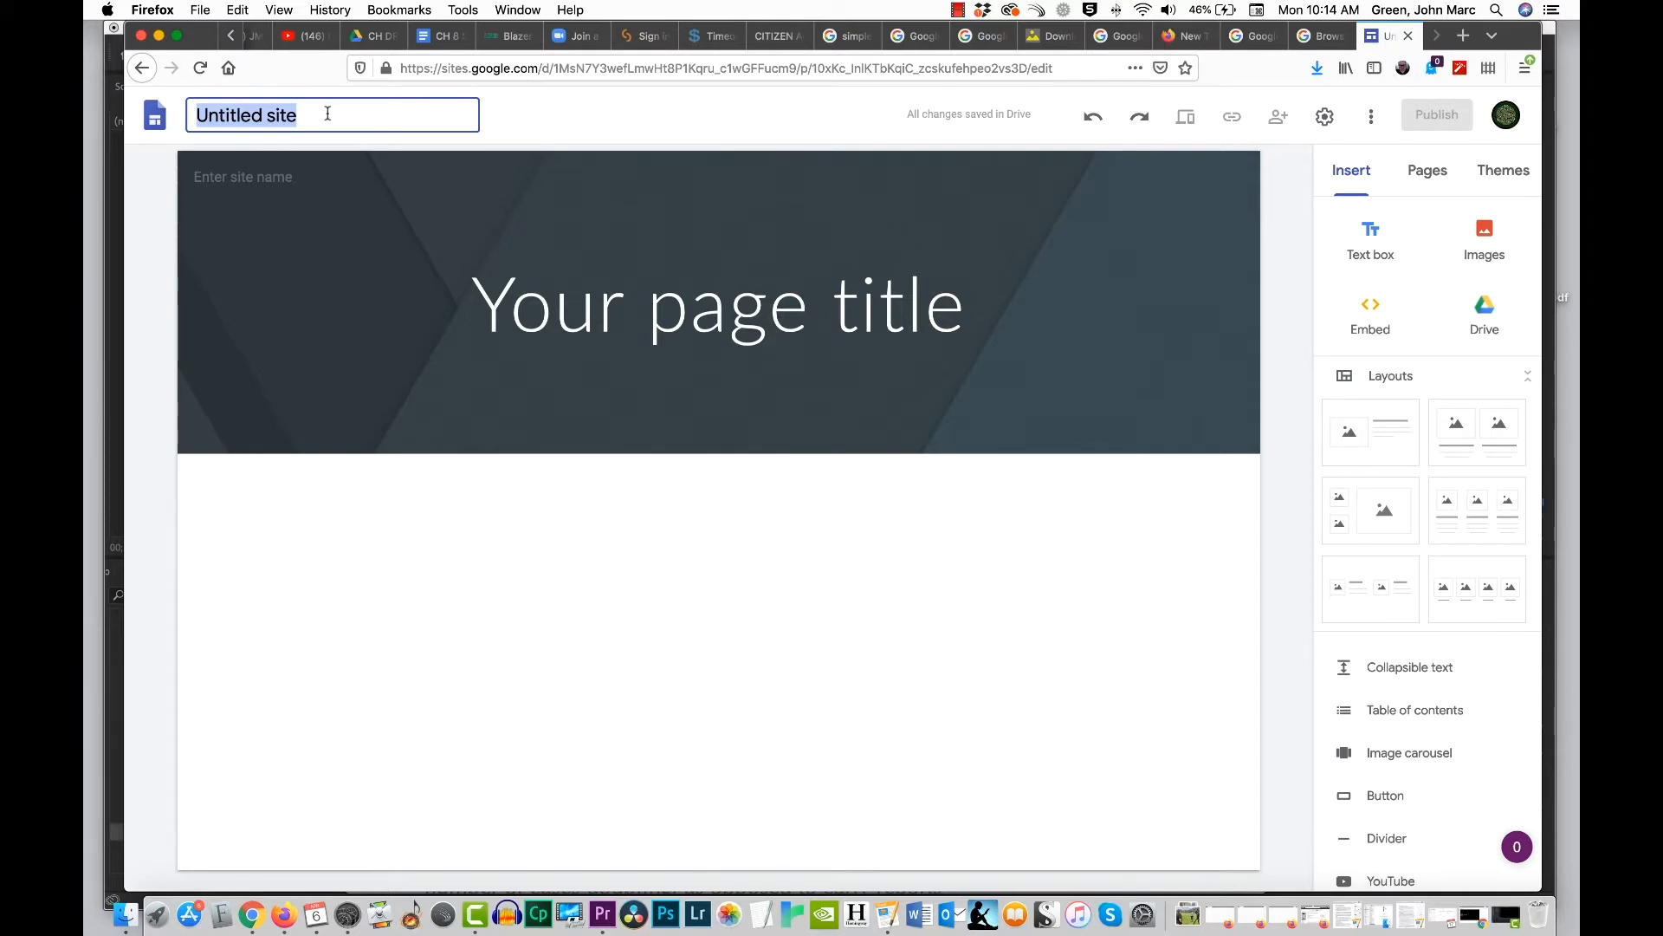
text(John Ma)
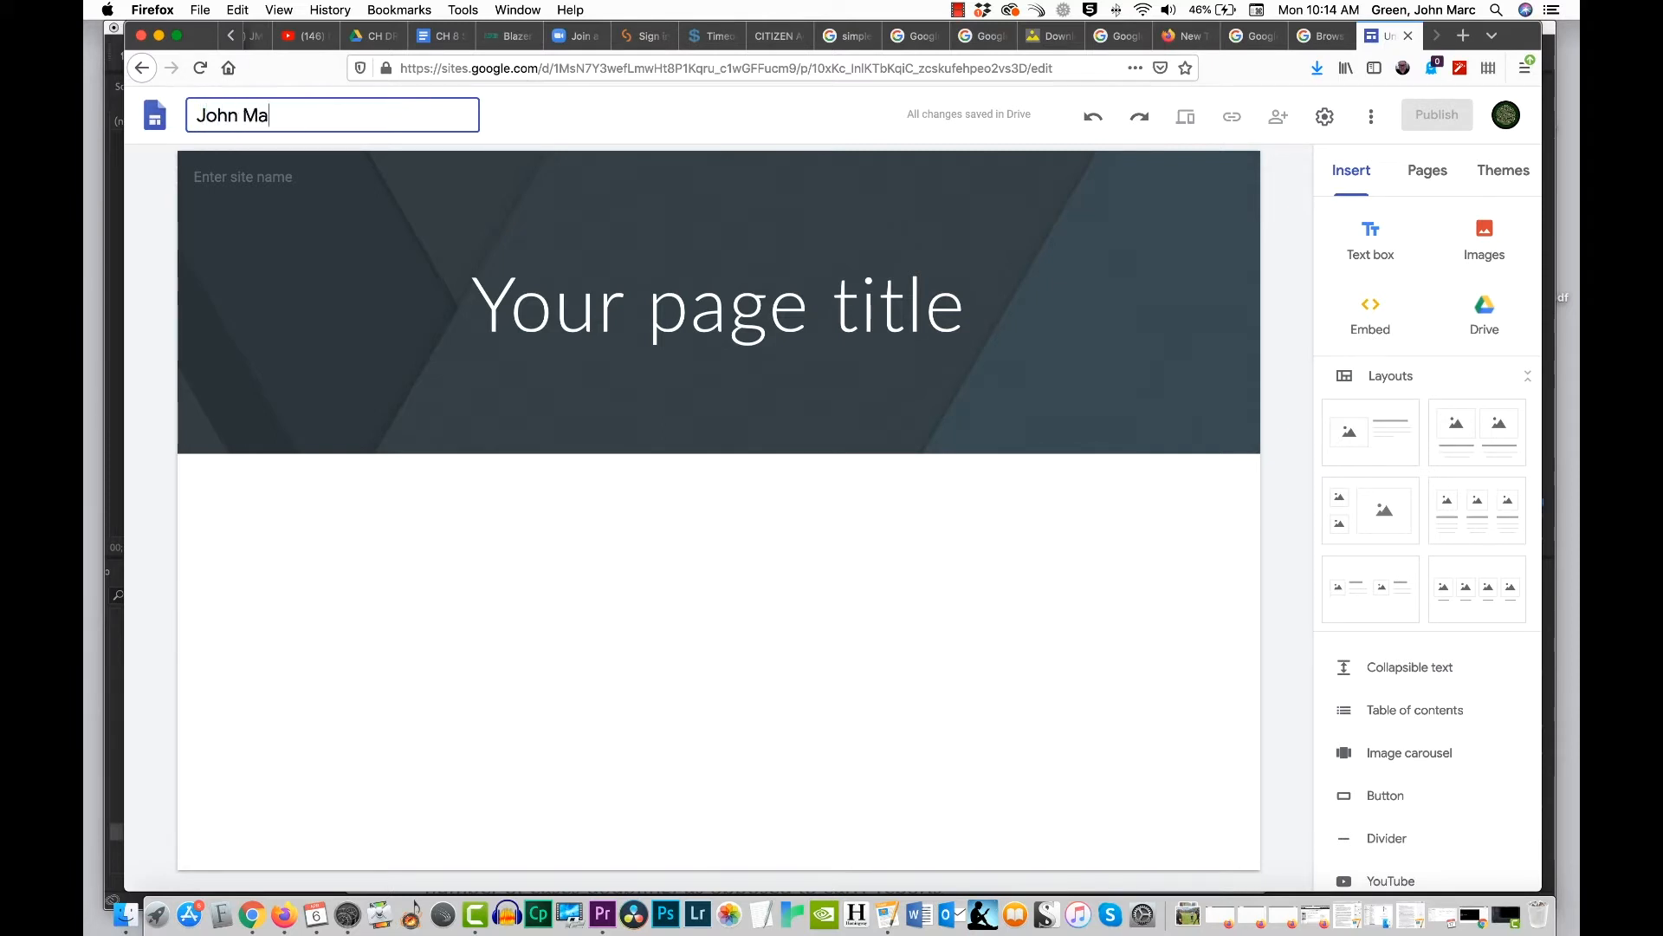
text(rc Green P)
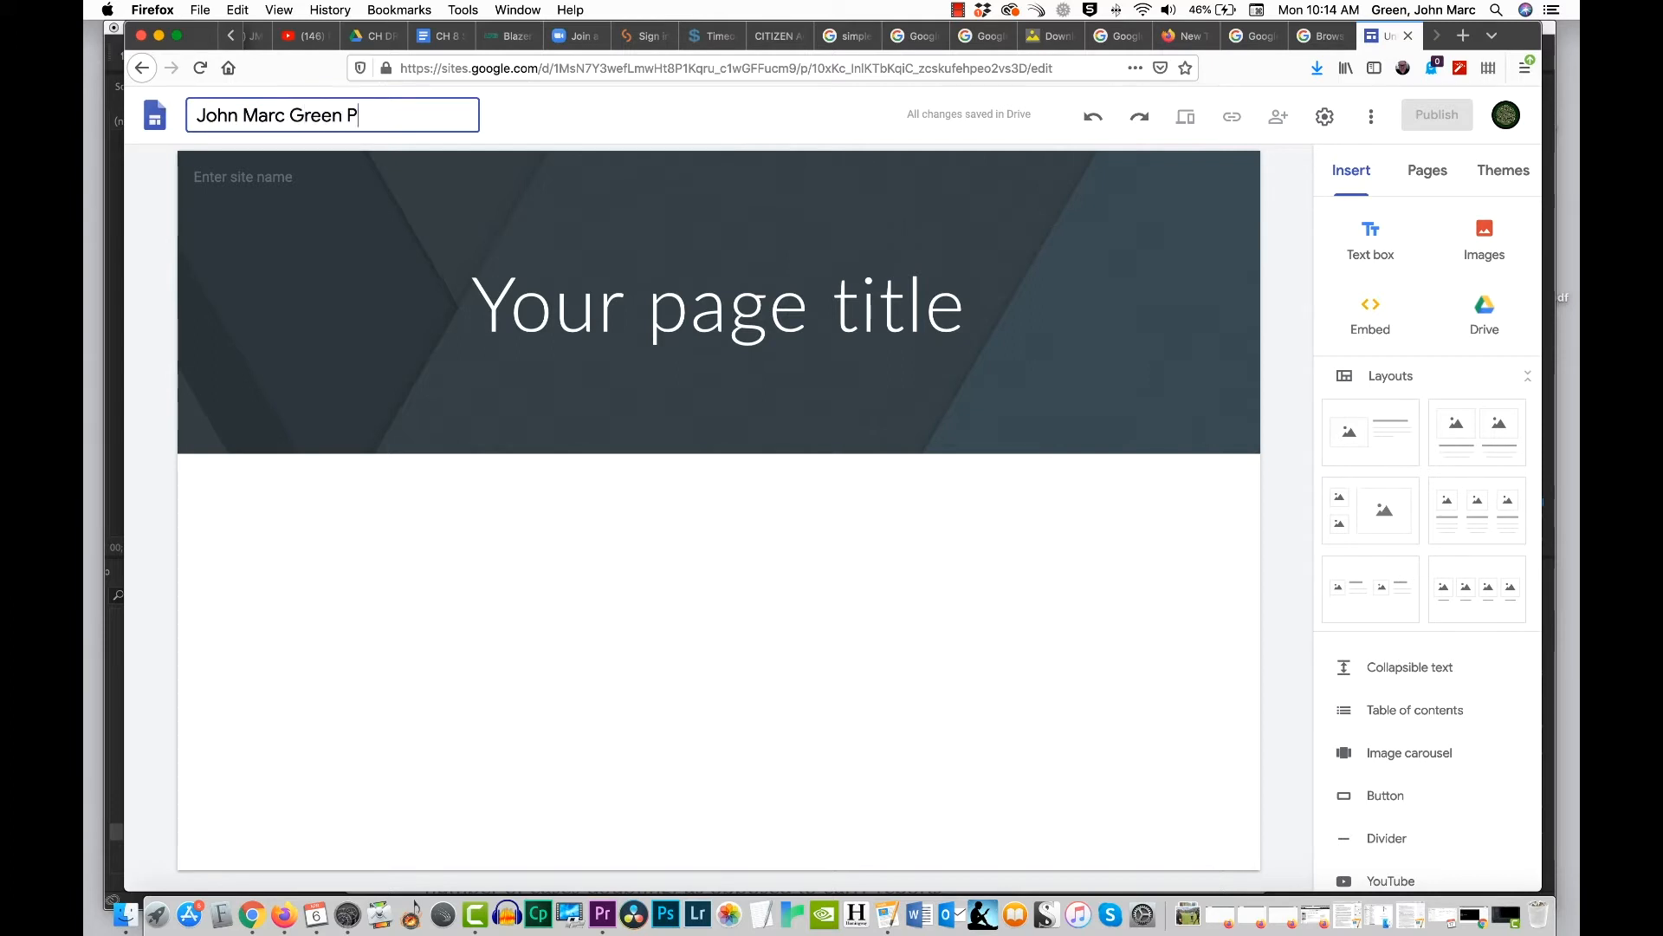
text(ortfolio)
key(Return)
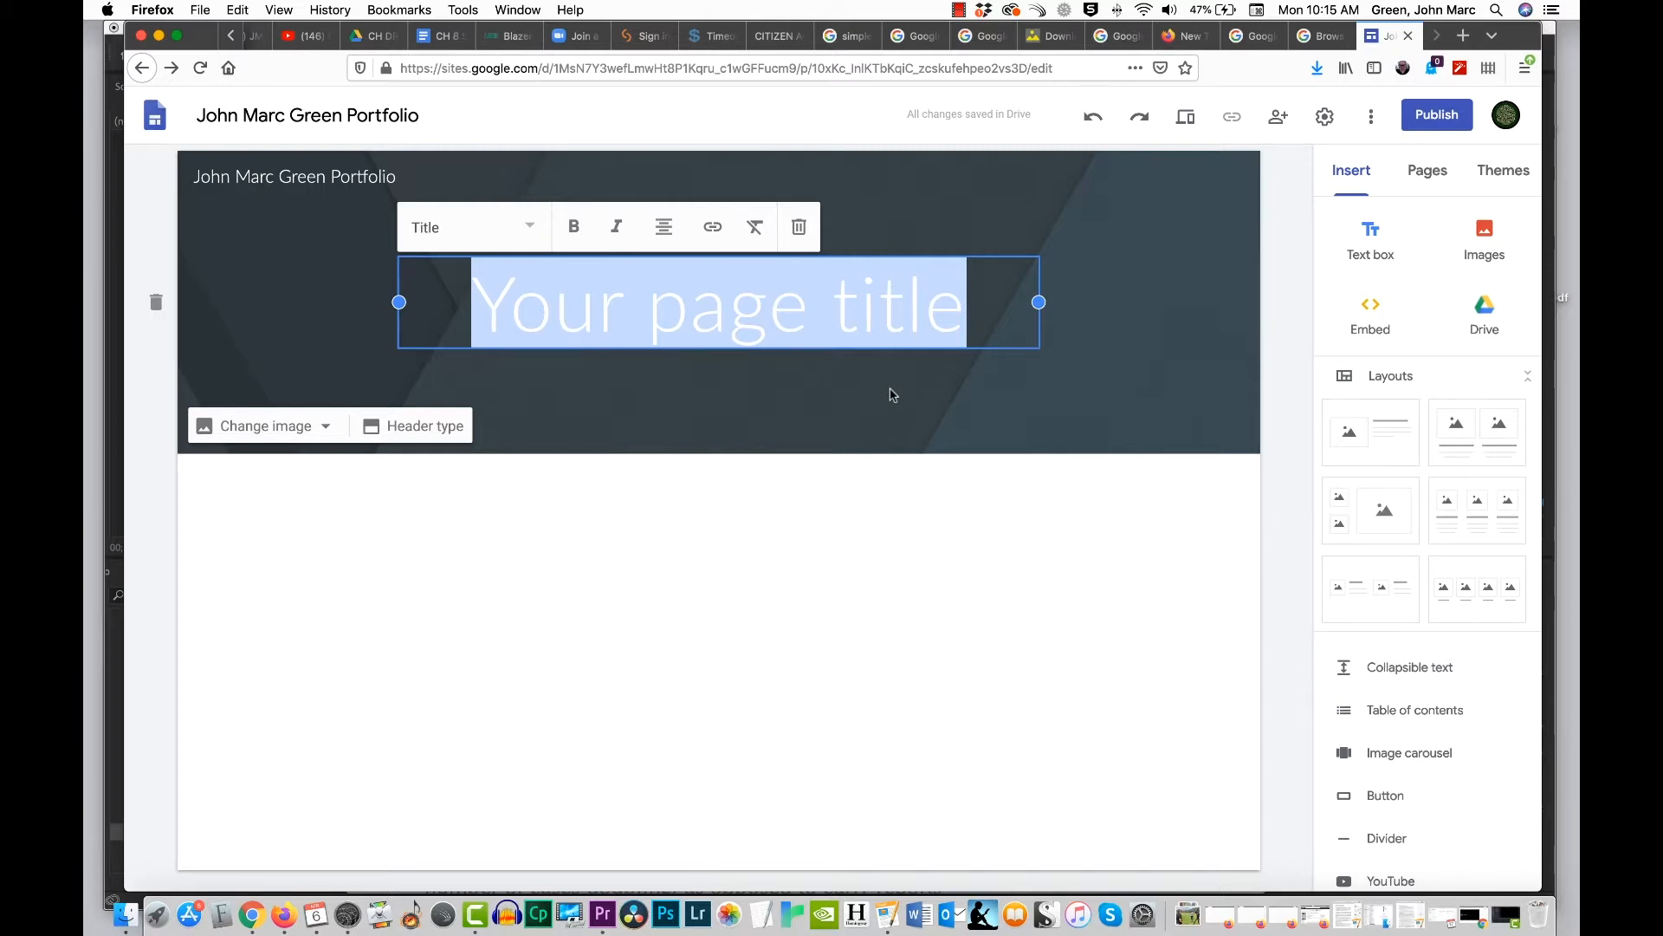
Step: Replace the placeholder page title in the header with "JMC 305 Portfolio"
text(JMC)
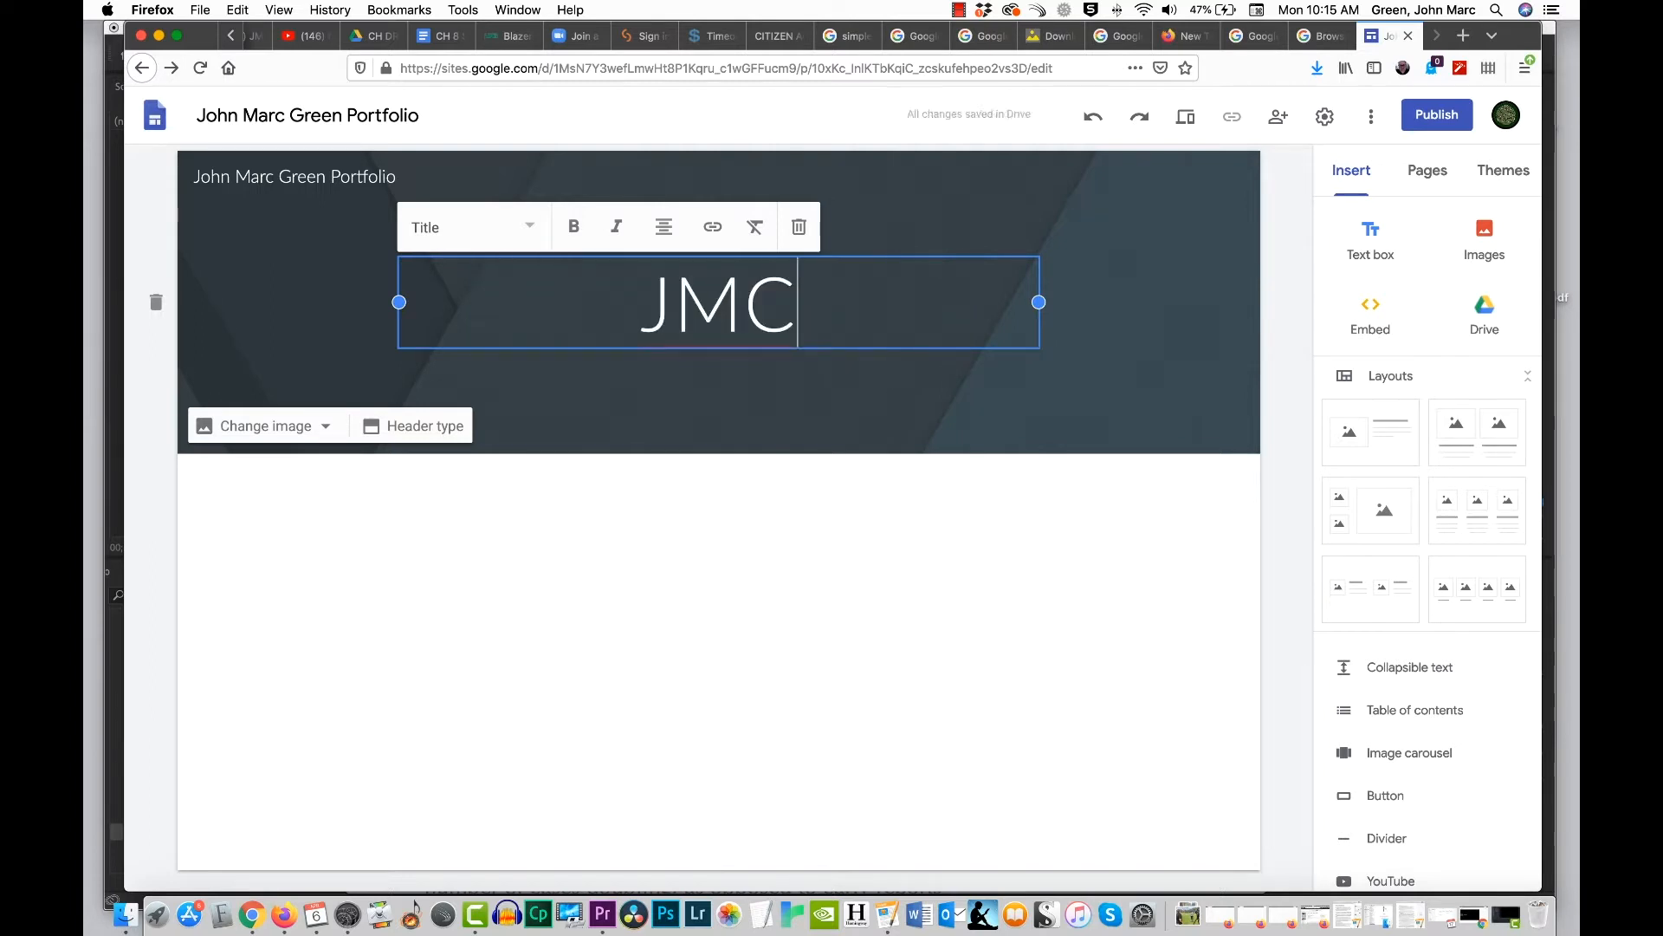
text( 305.)
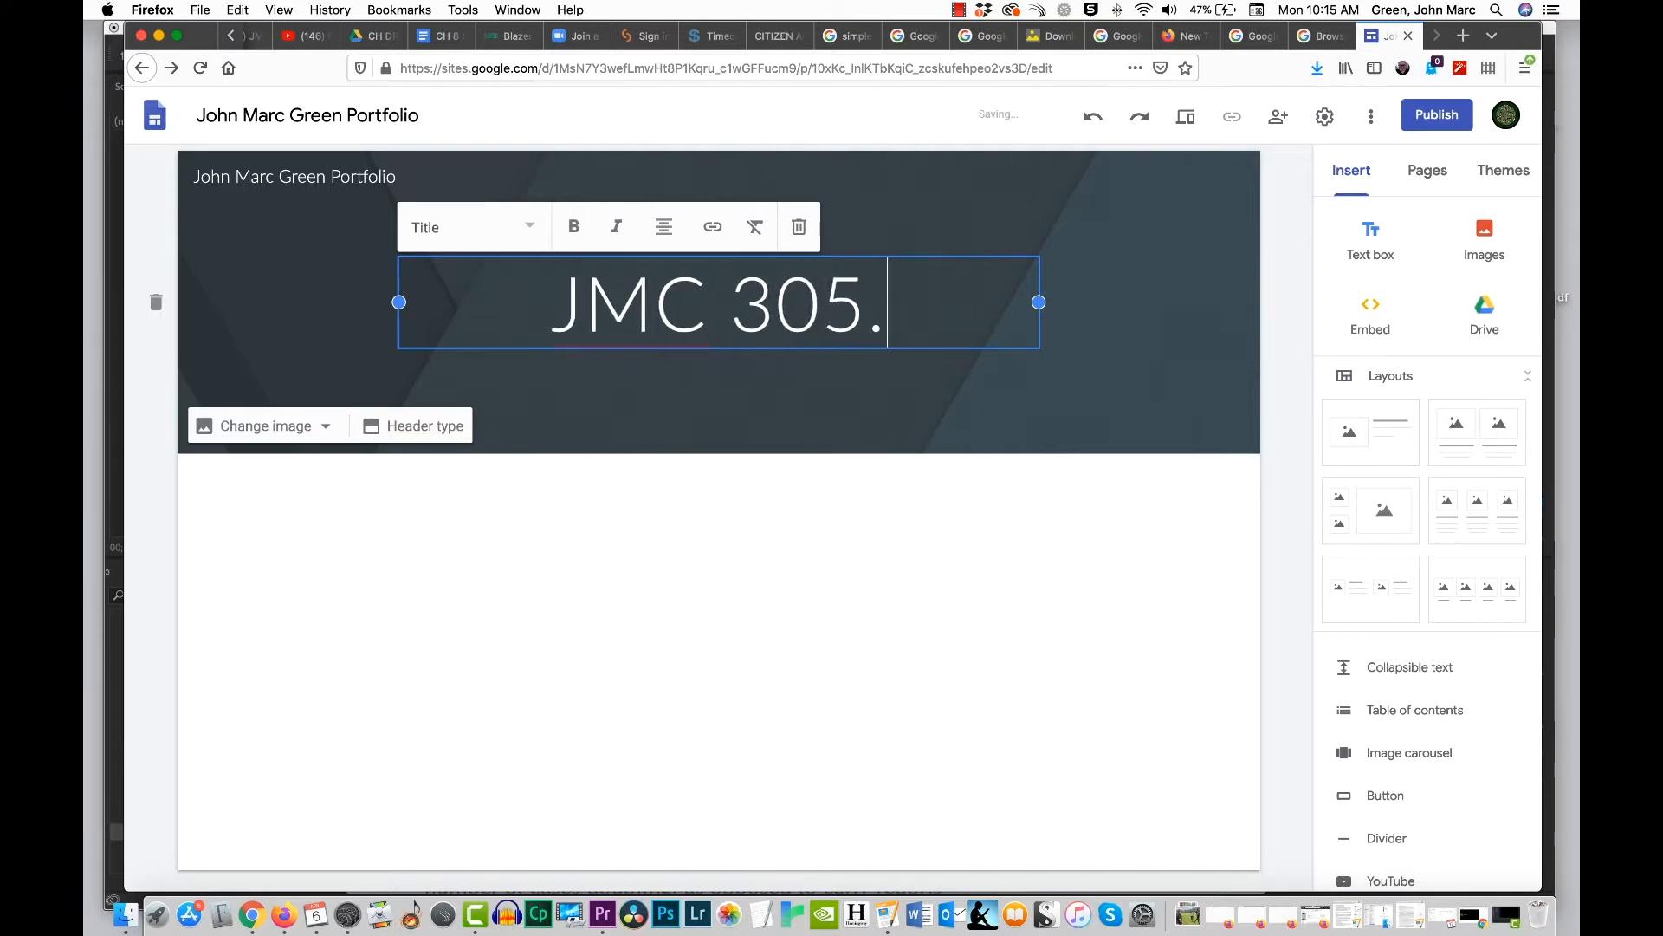
key(BackSpace)
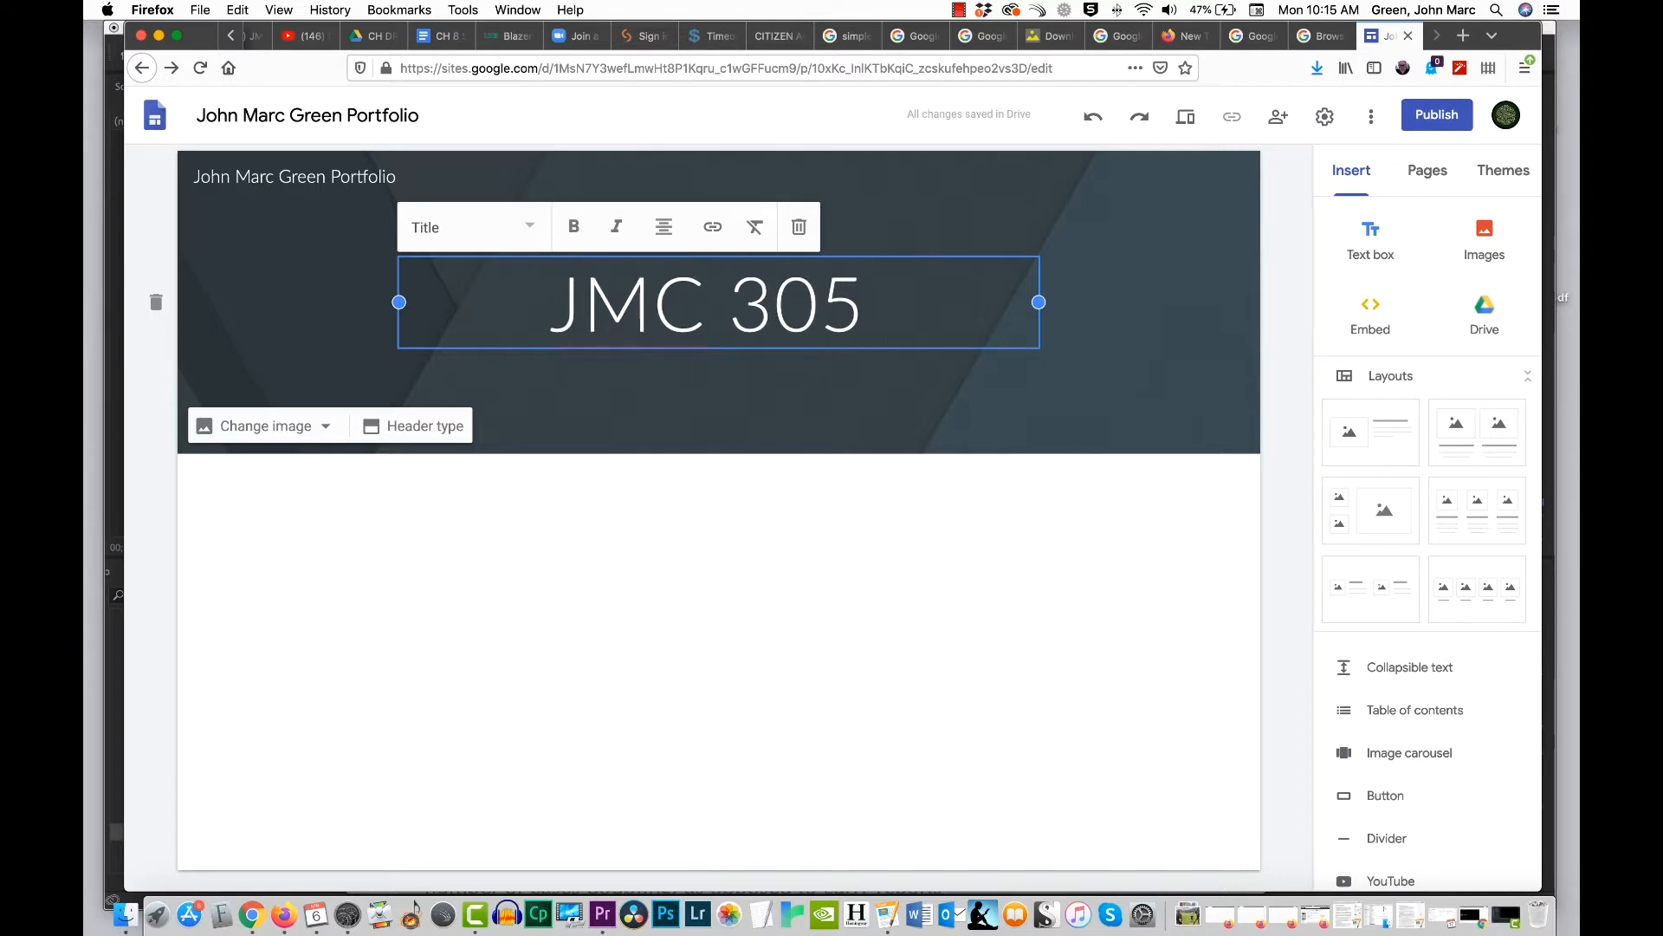
text(Por)
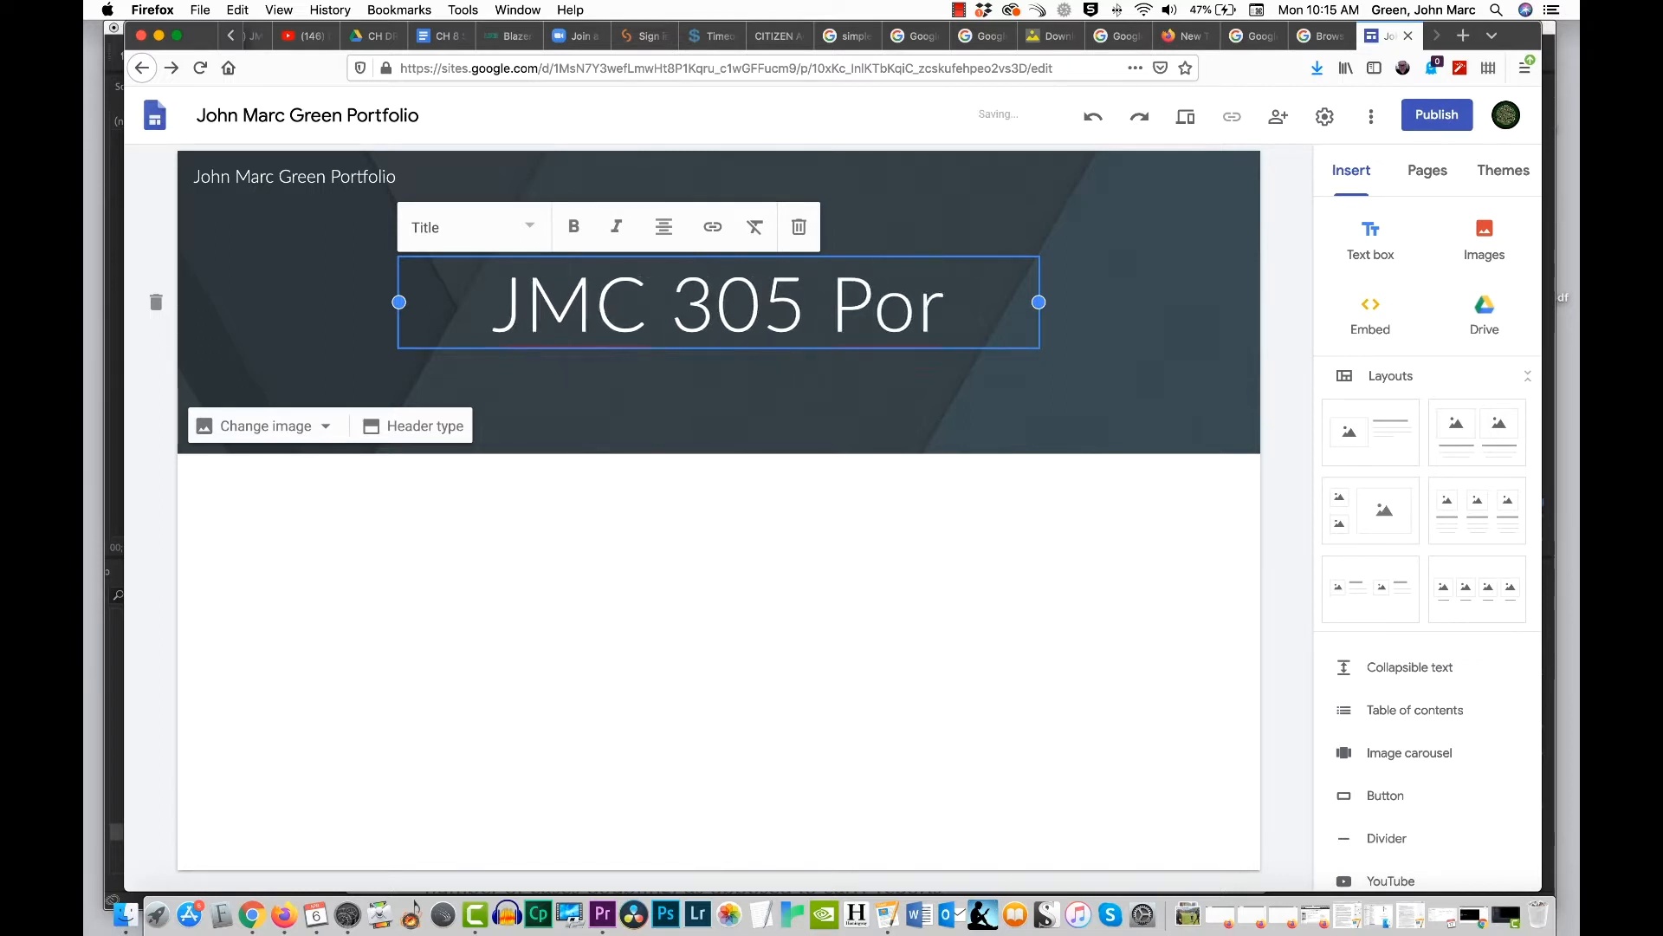
text(tfolio)
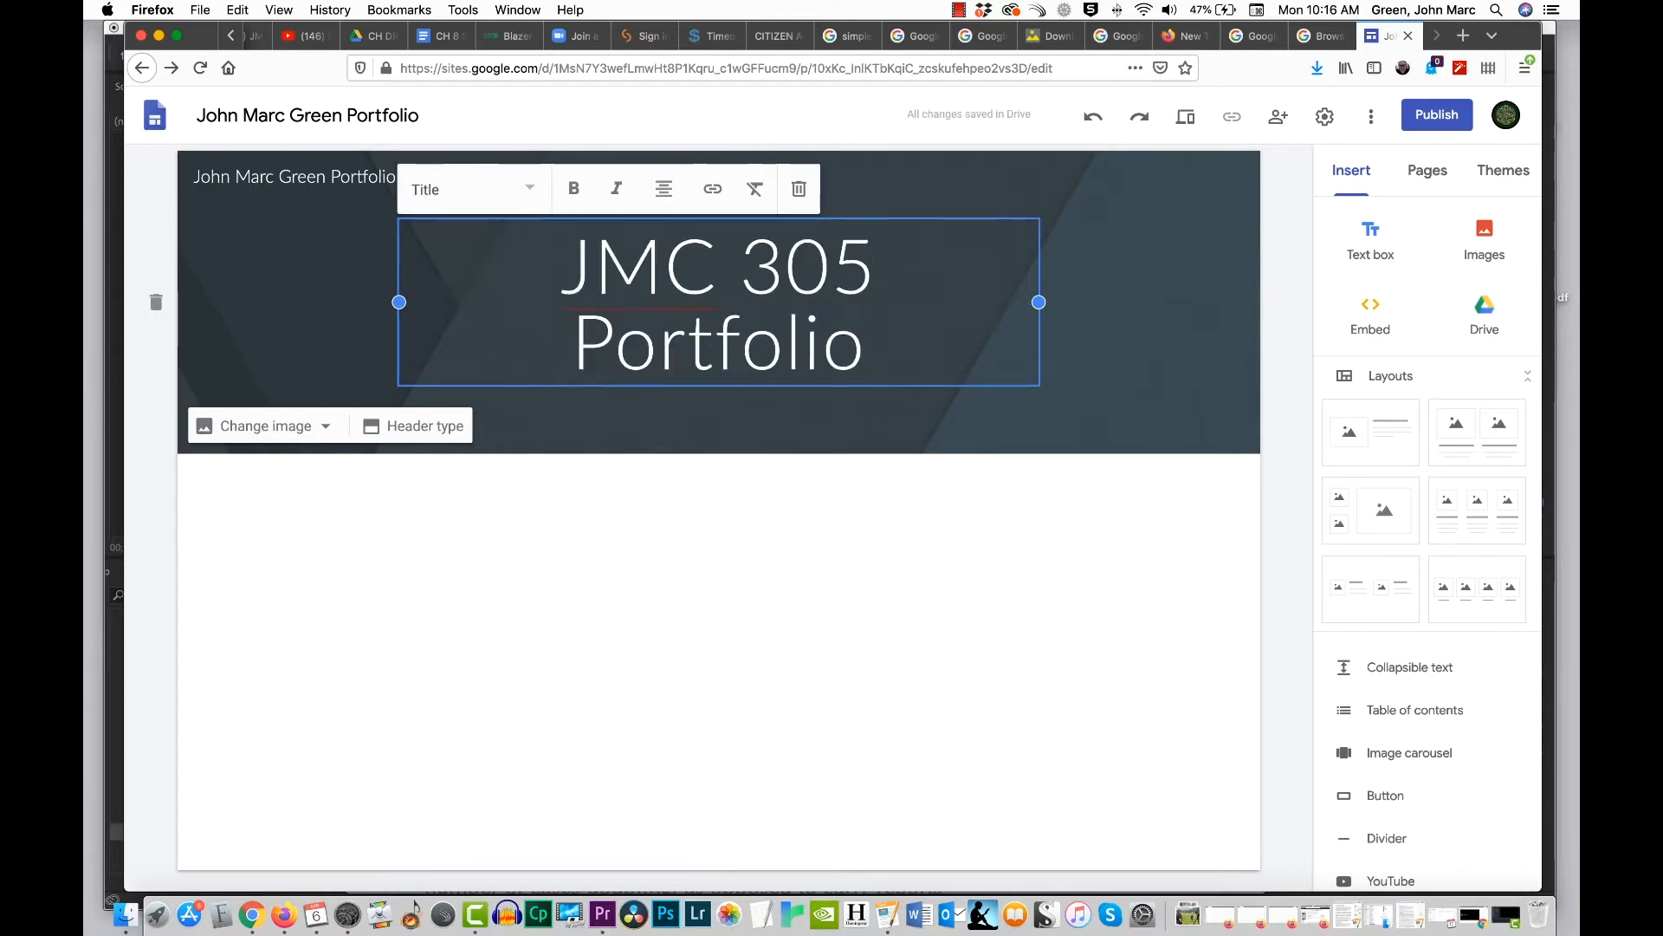
key(Return)
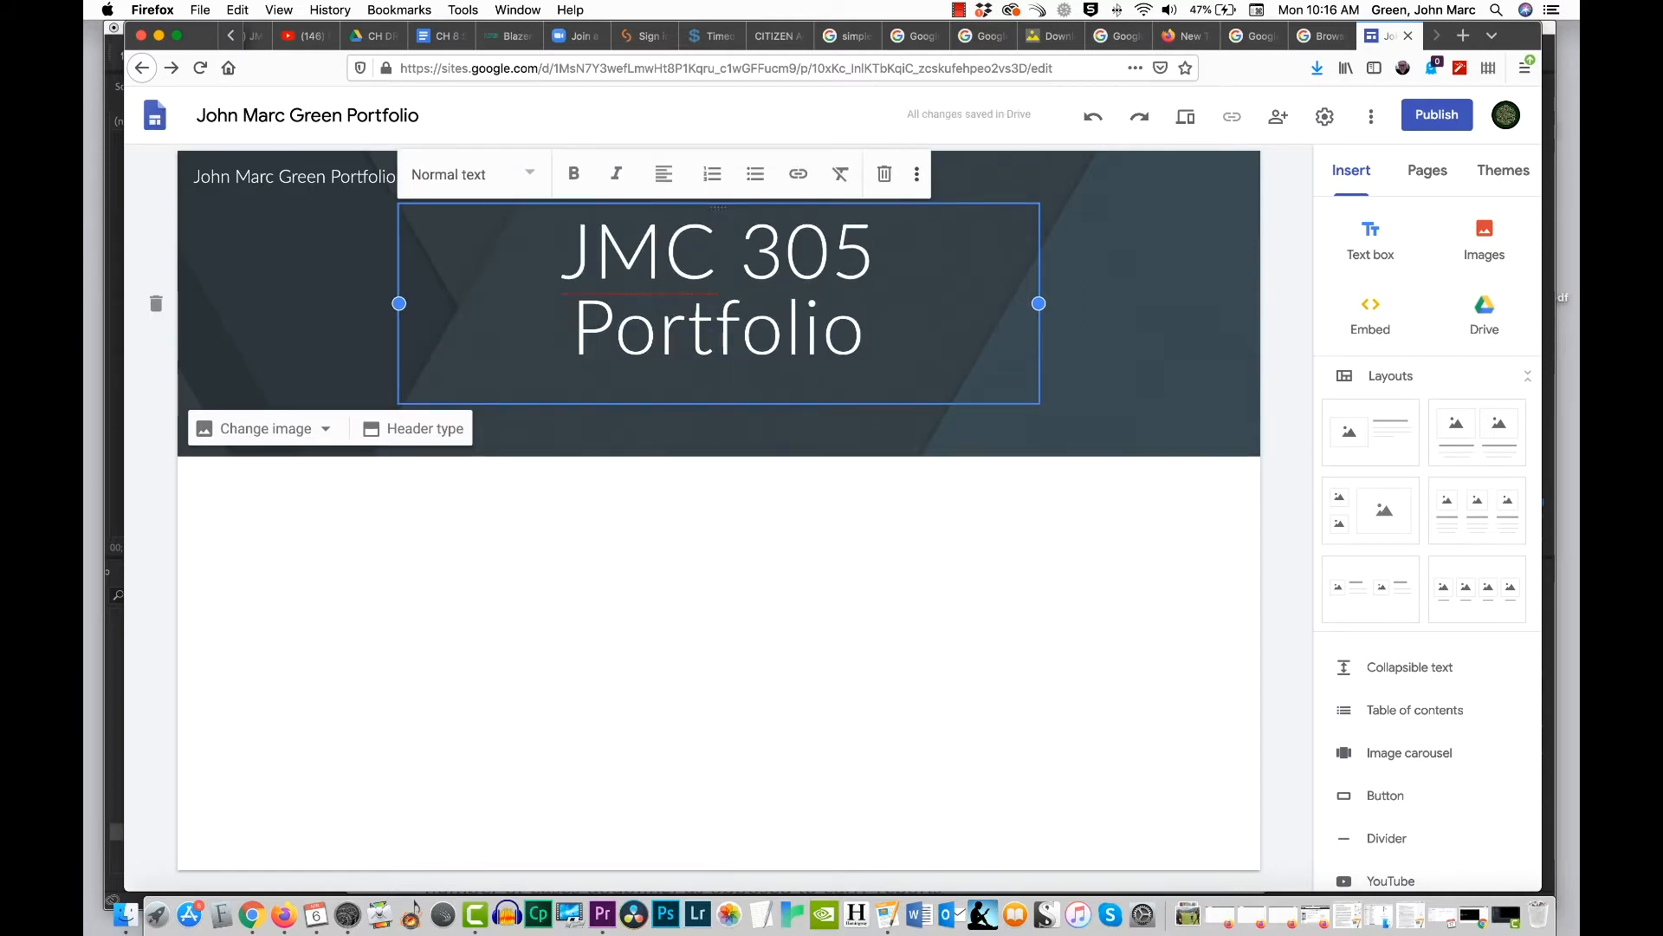
key(BackSpace)
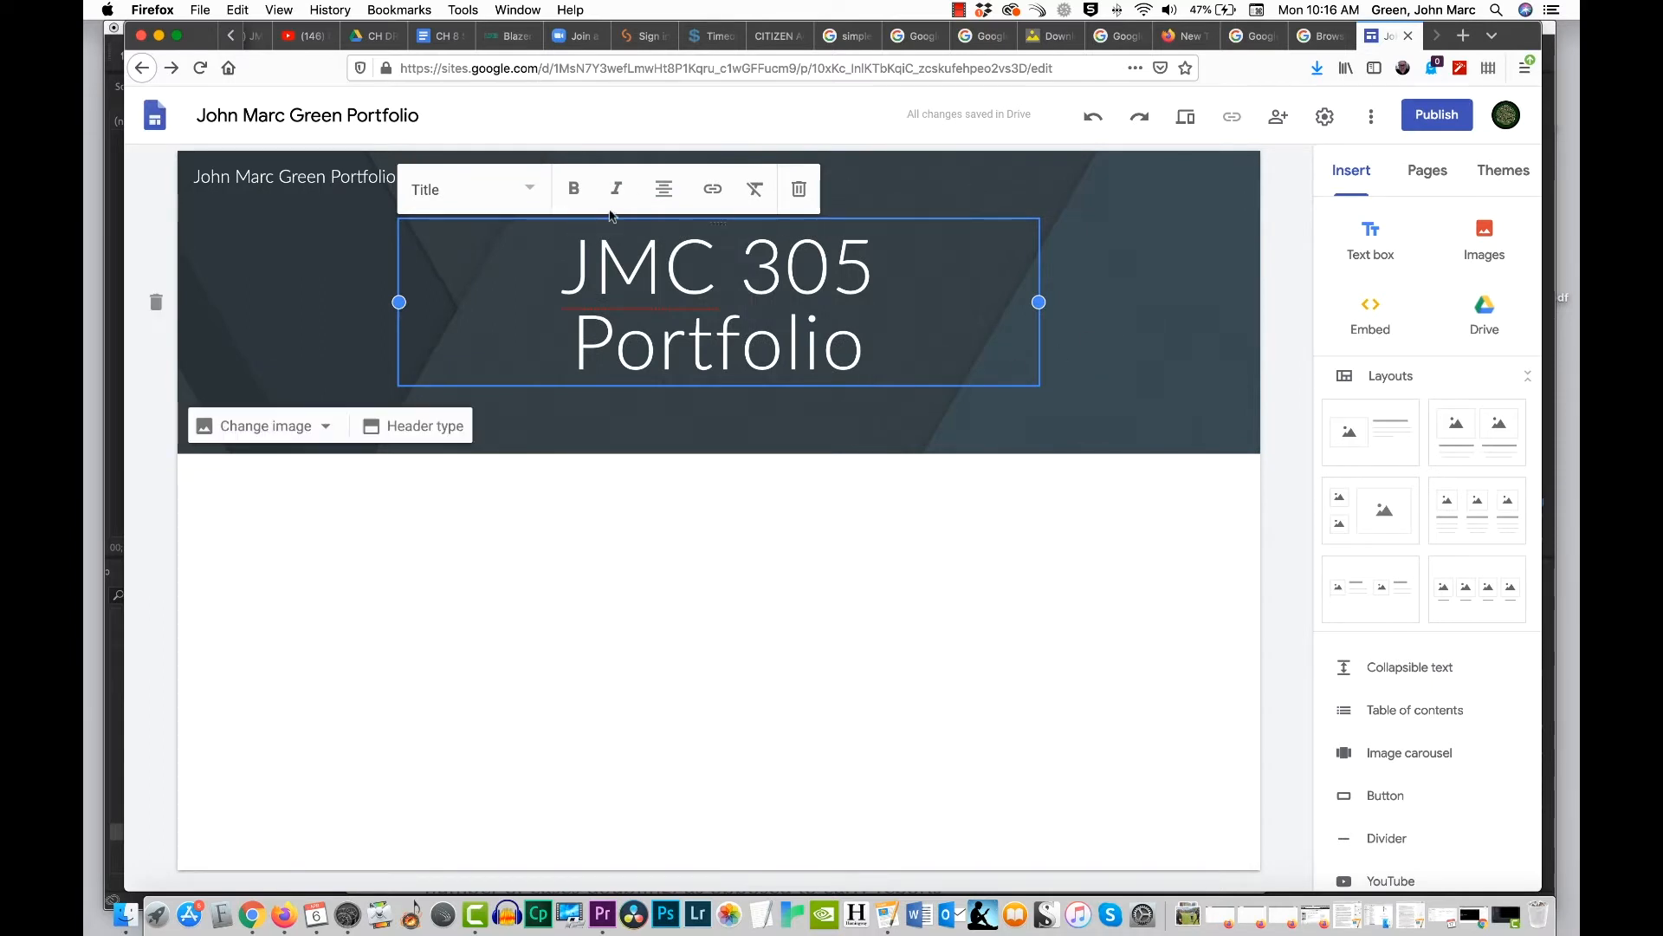
click(1120, 258)
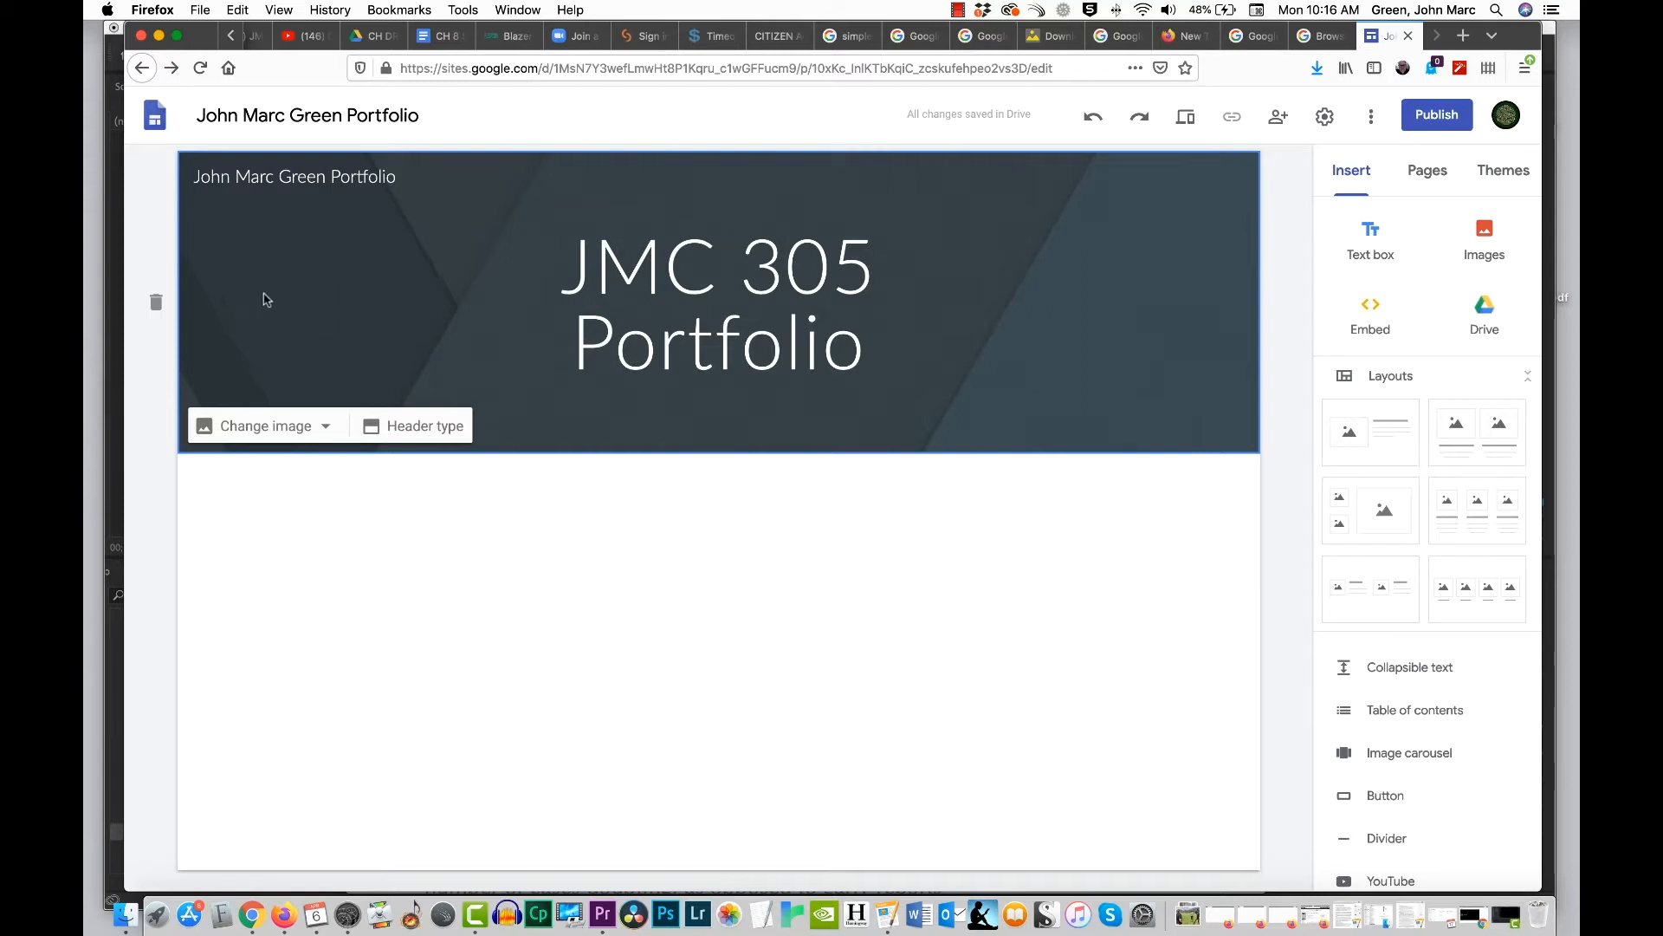
Step: Replace the header background with the blurred blue city lights photo from the image gallery
click(286, 432)
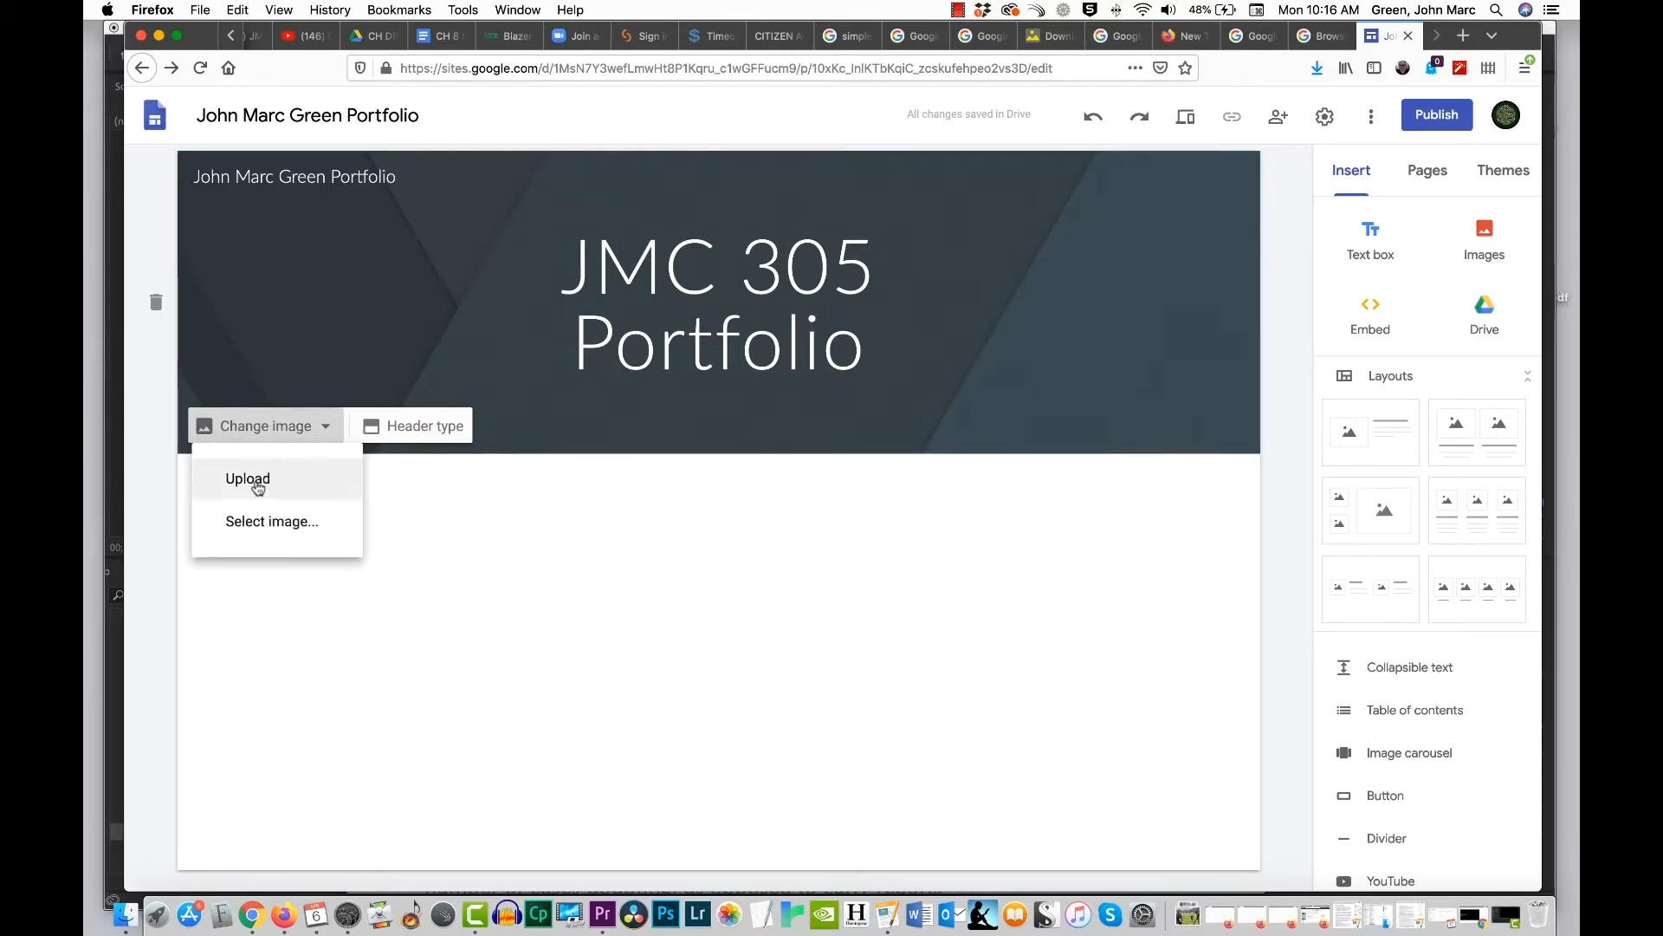
click(281, 526)
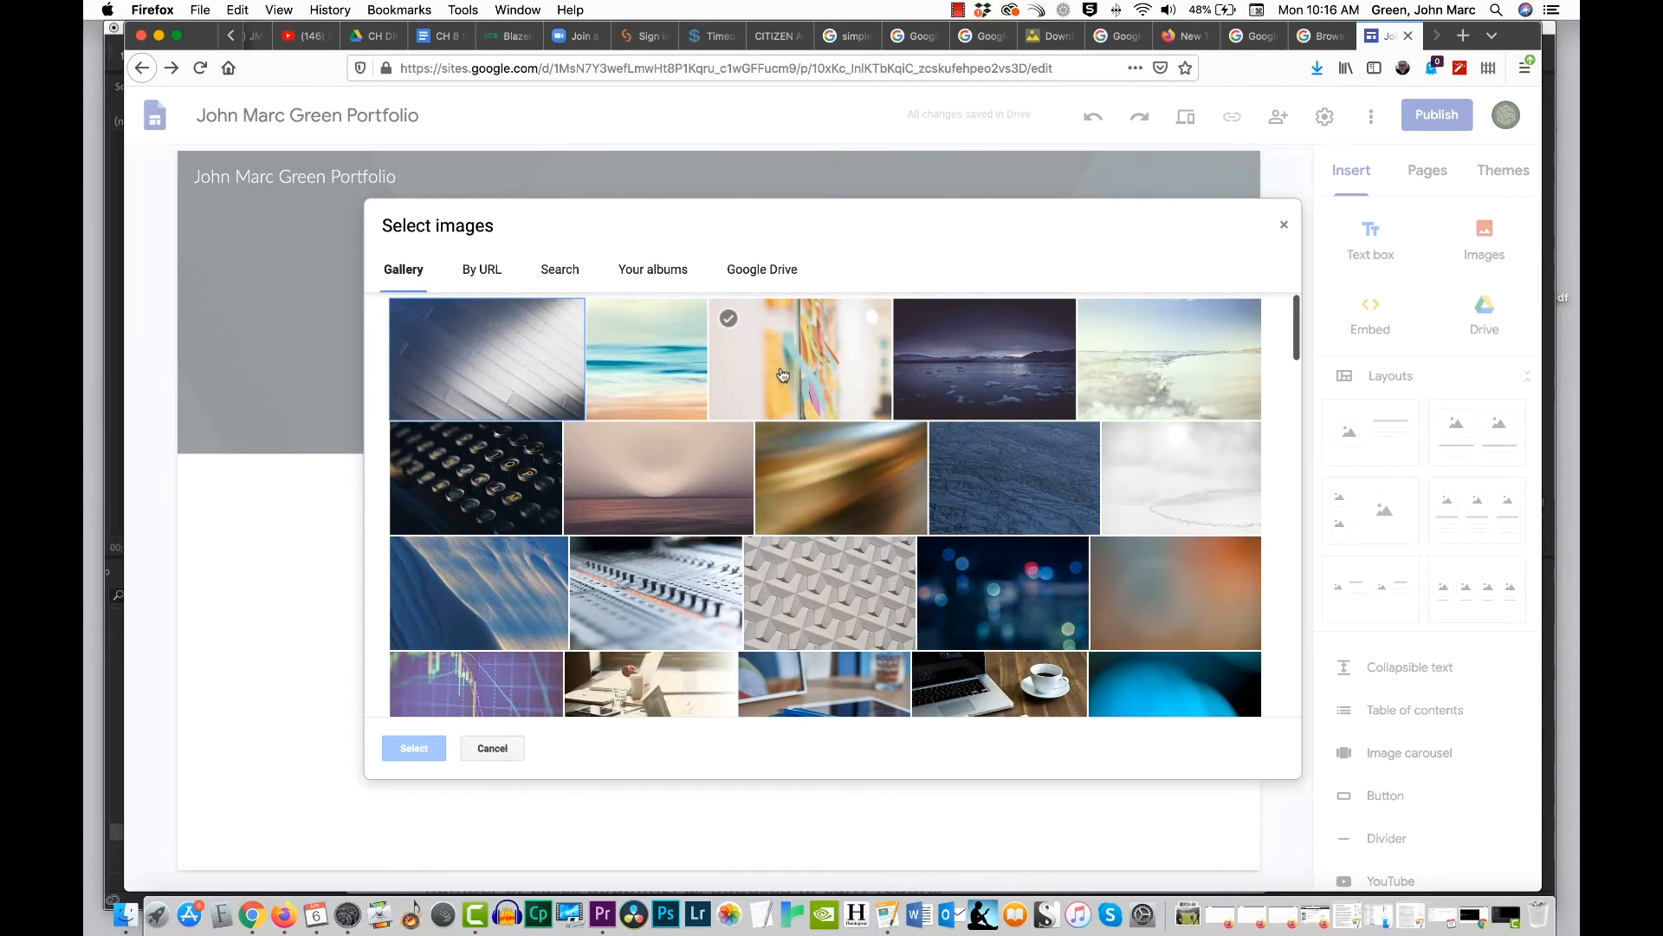
scroll(866, 416, down, 5)
scroll(862, 466, down, 15)
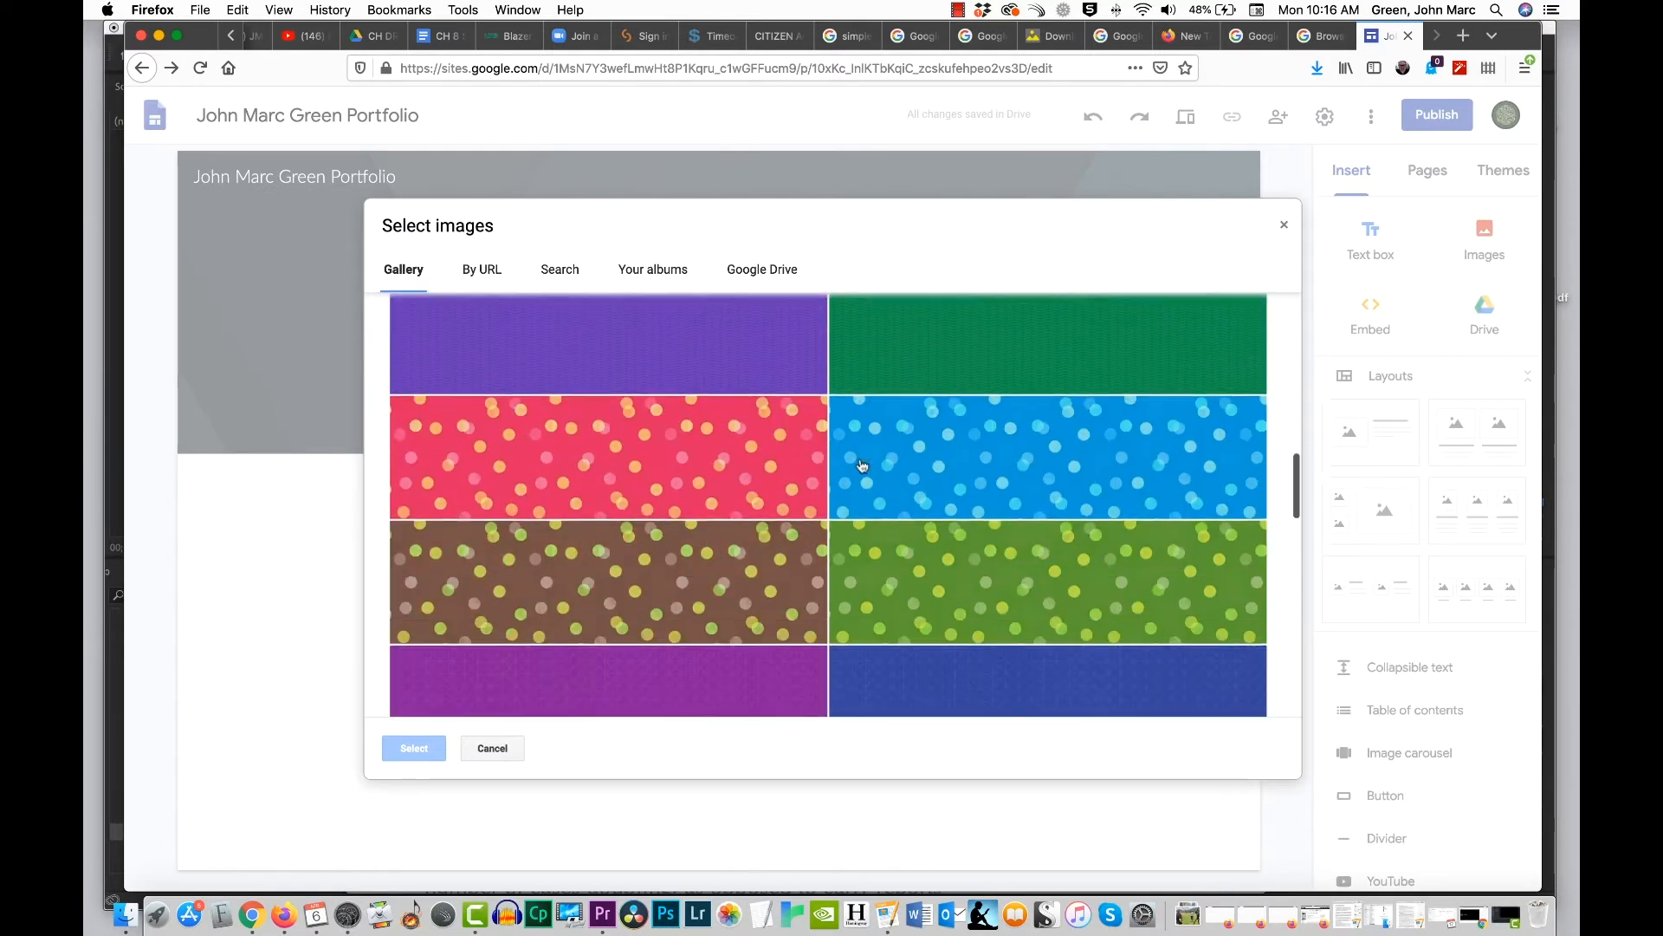
scroll(862, 466, up, 20)
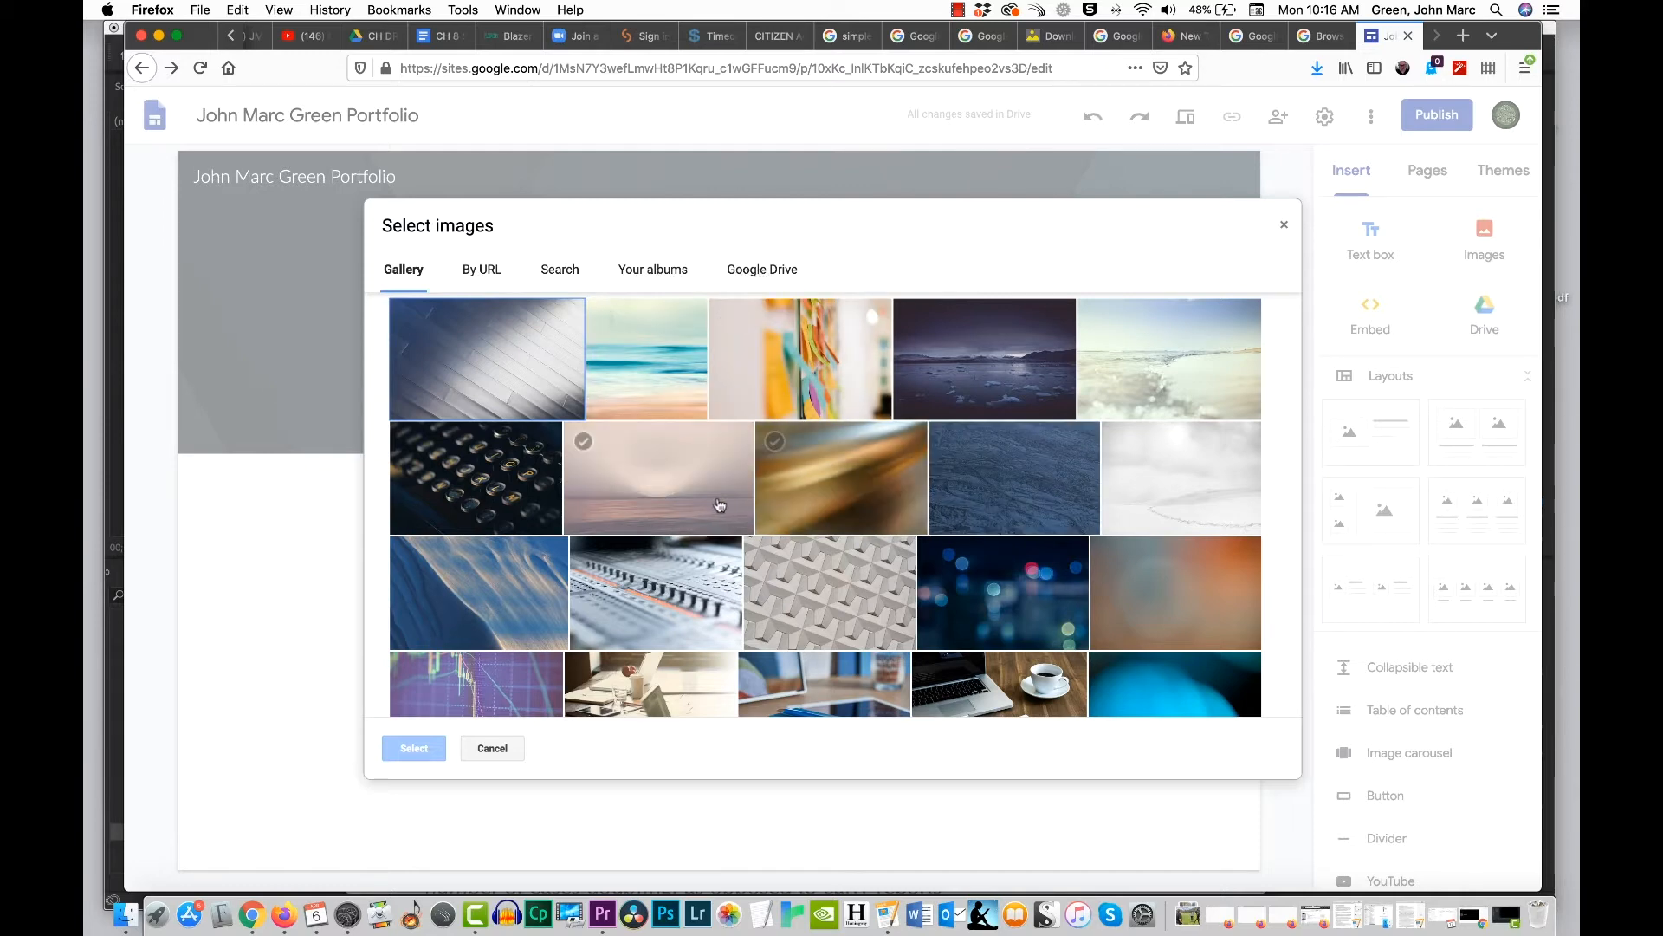
scroll(916, 485, down, 2)
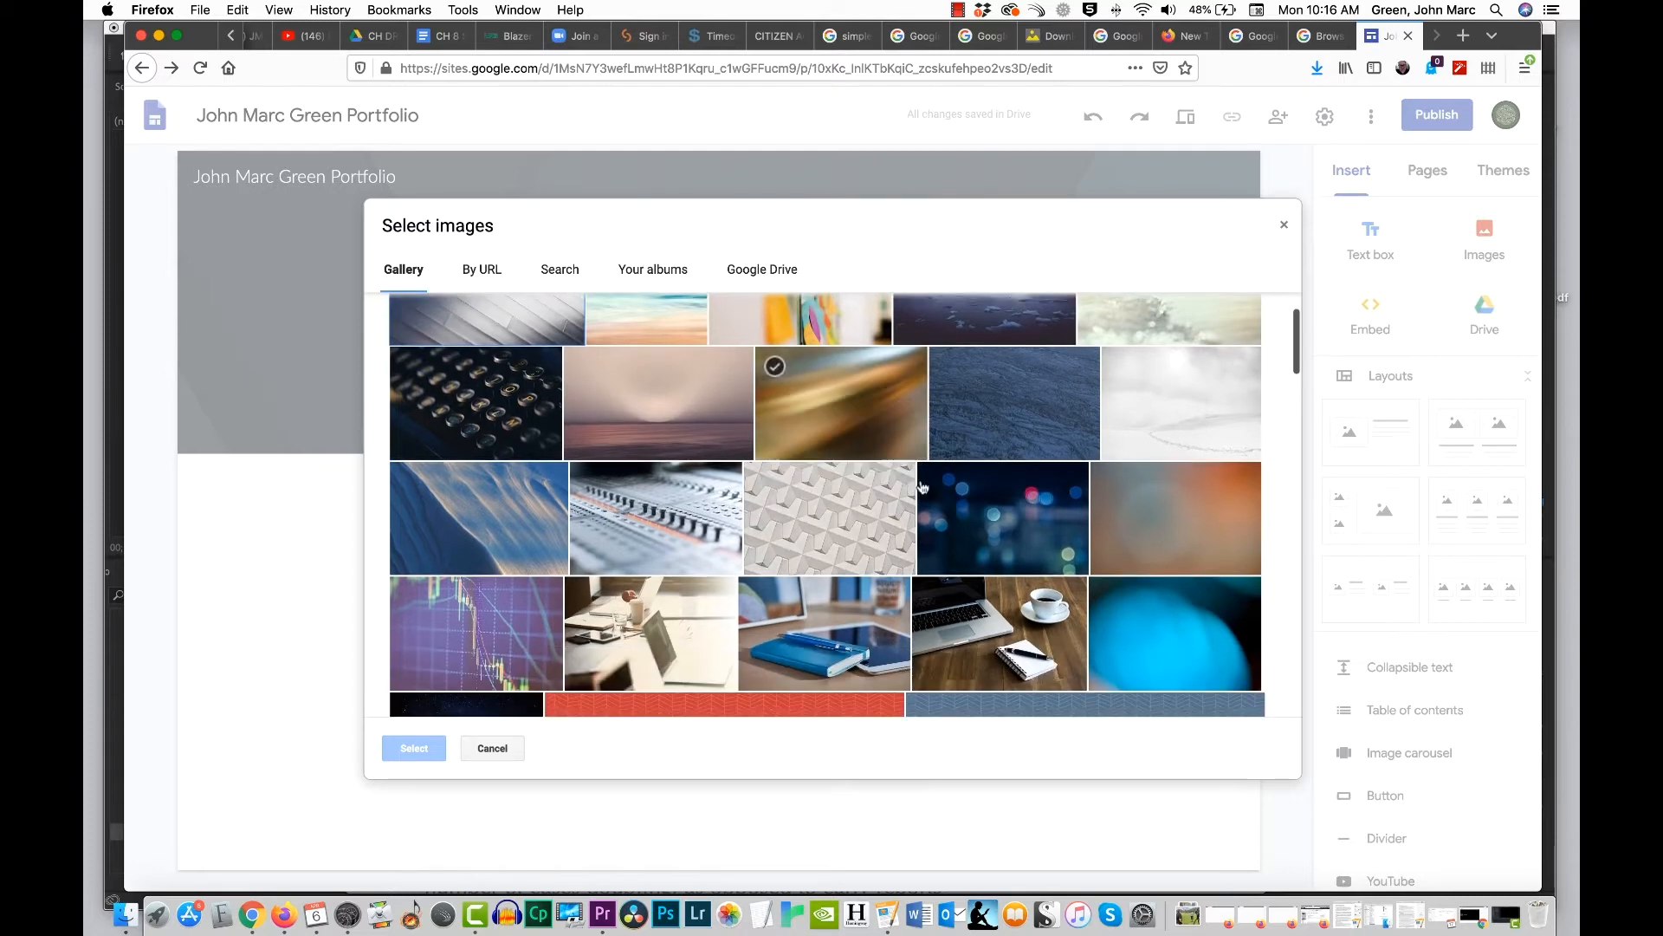
click(994, 512)
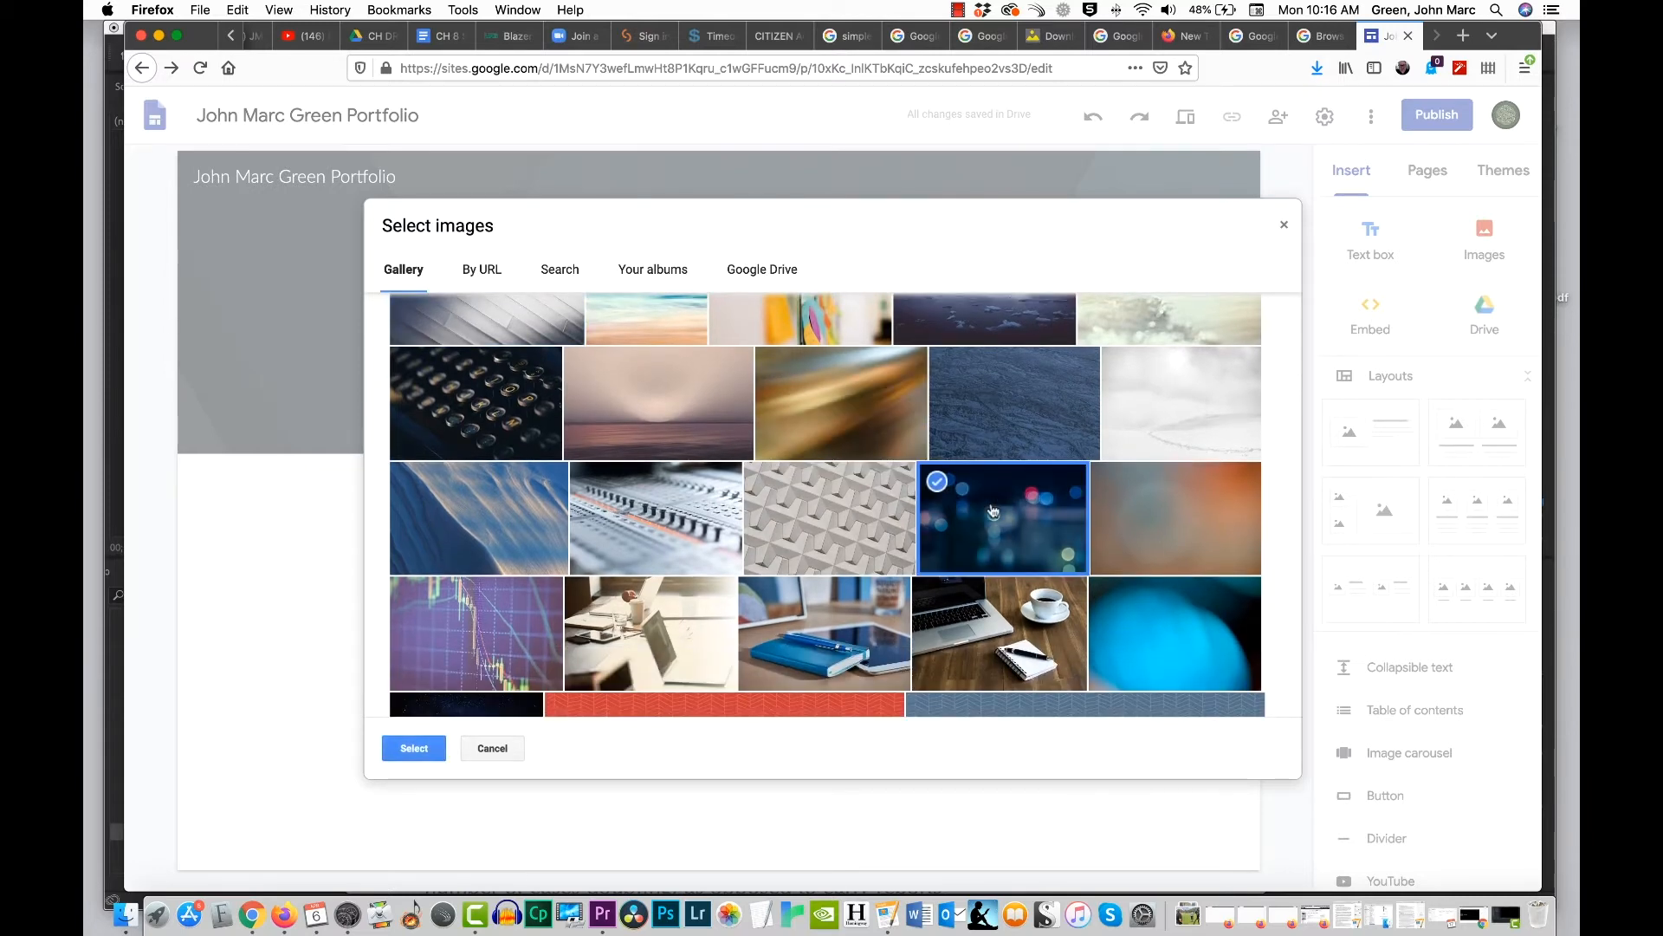
click(415, 748)
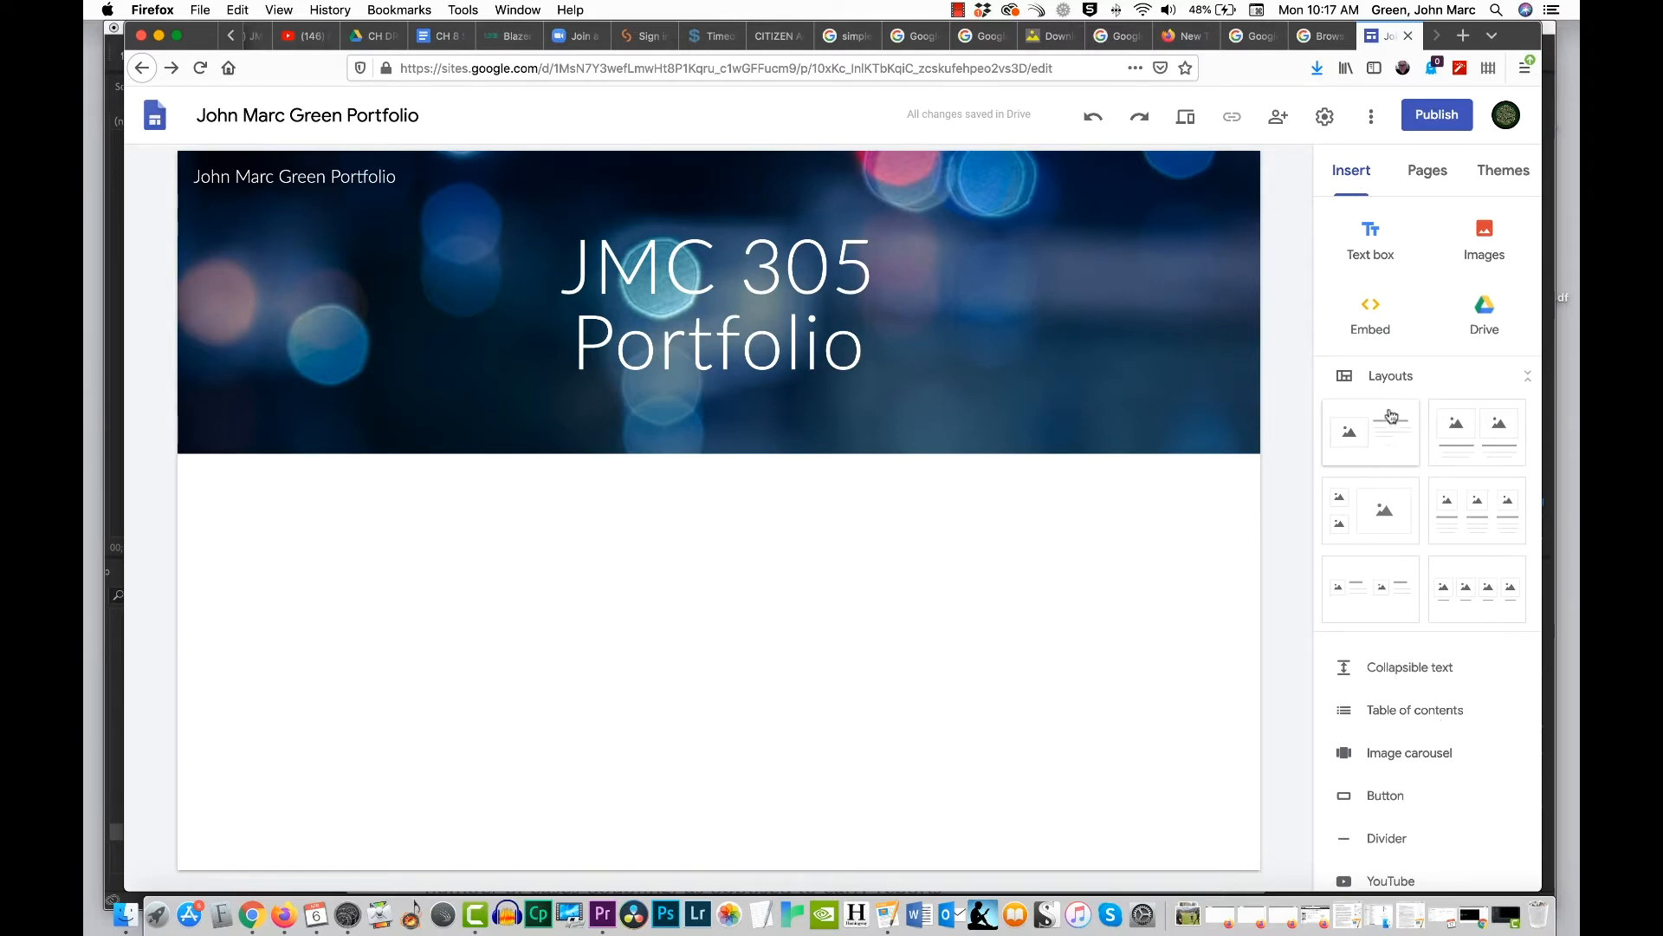
Step: View the site's page list, and try the Aristotle theme with its green accent color
click(1429, 173)
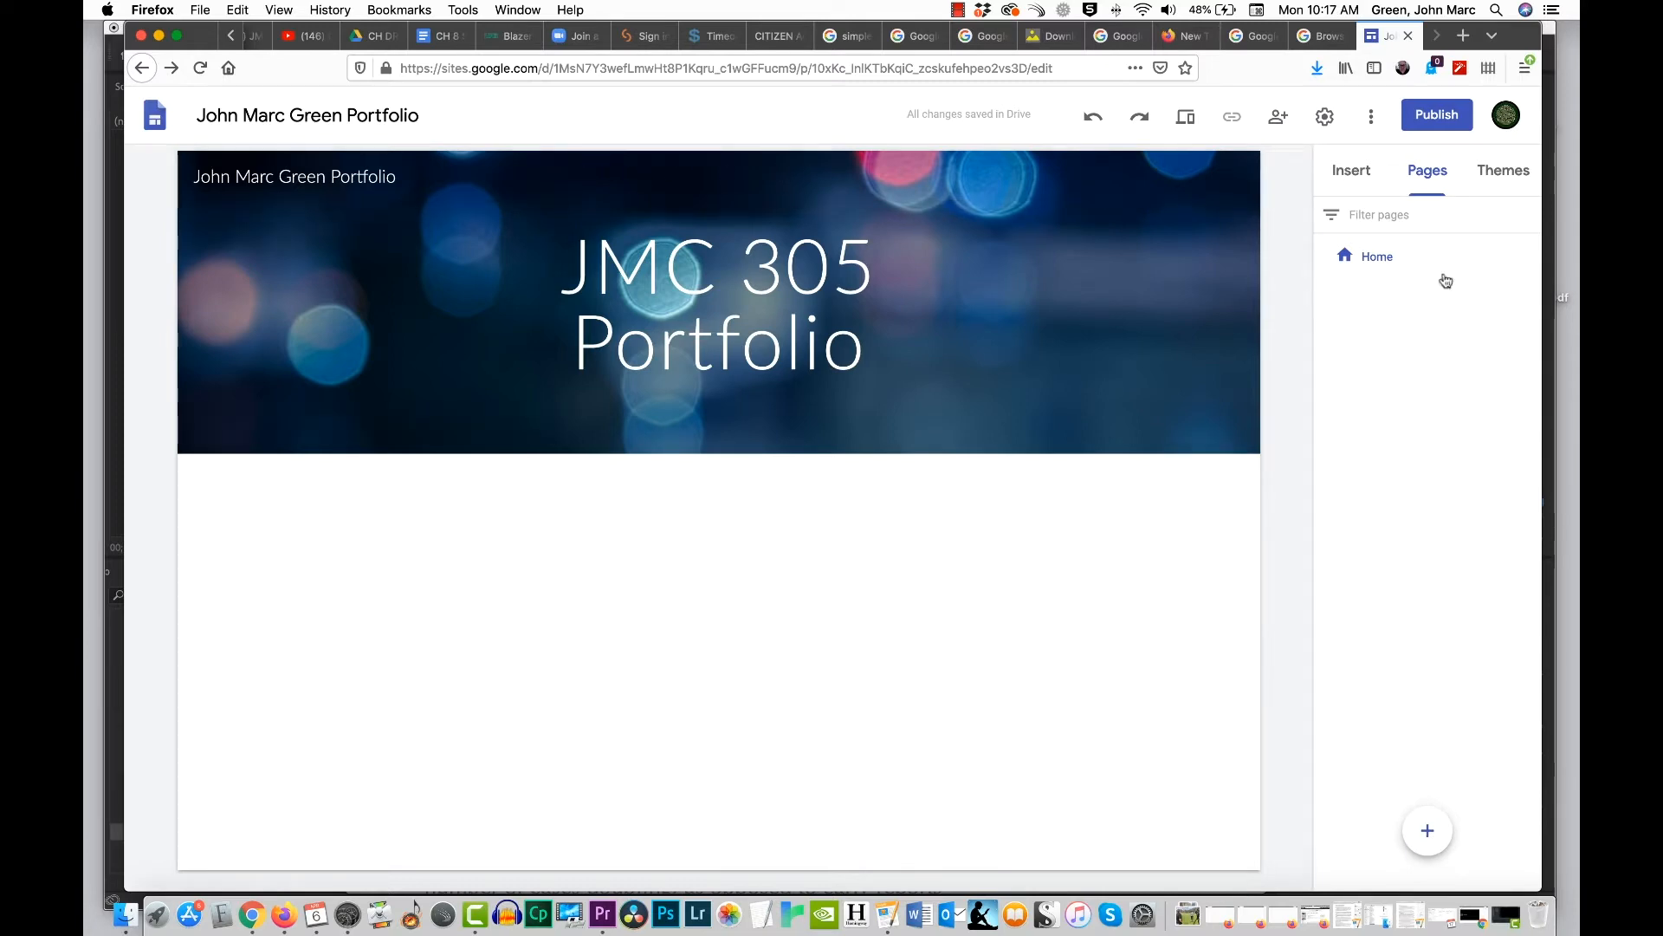
click(1504, 171)
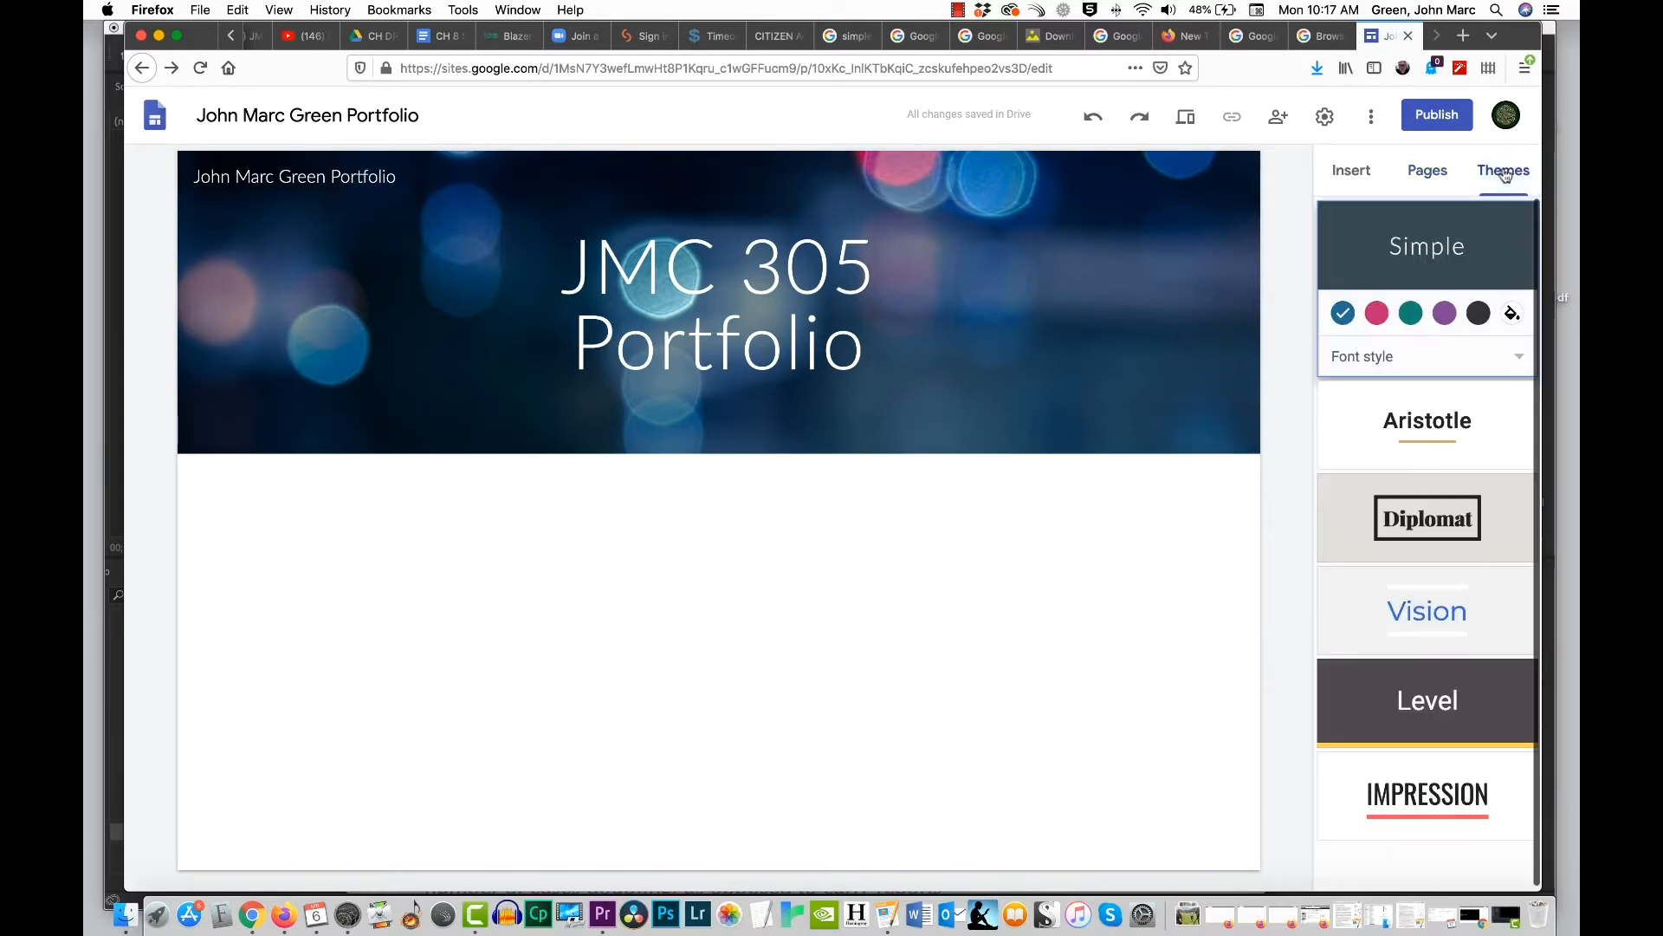
click(1425, 423)
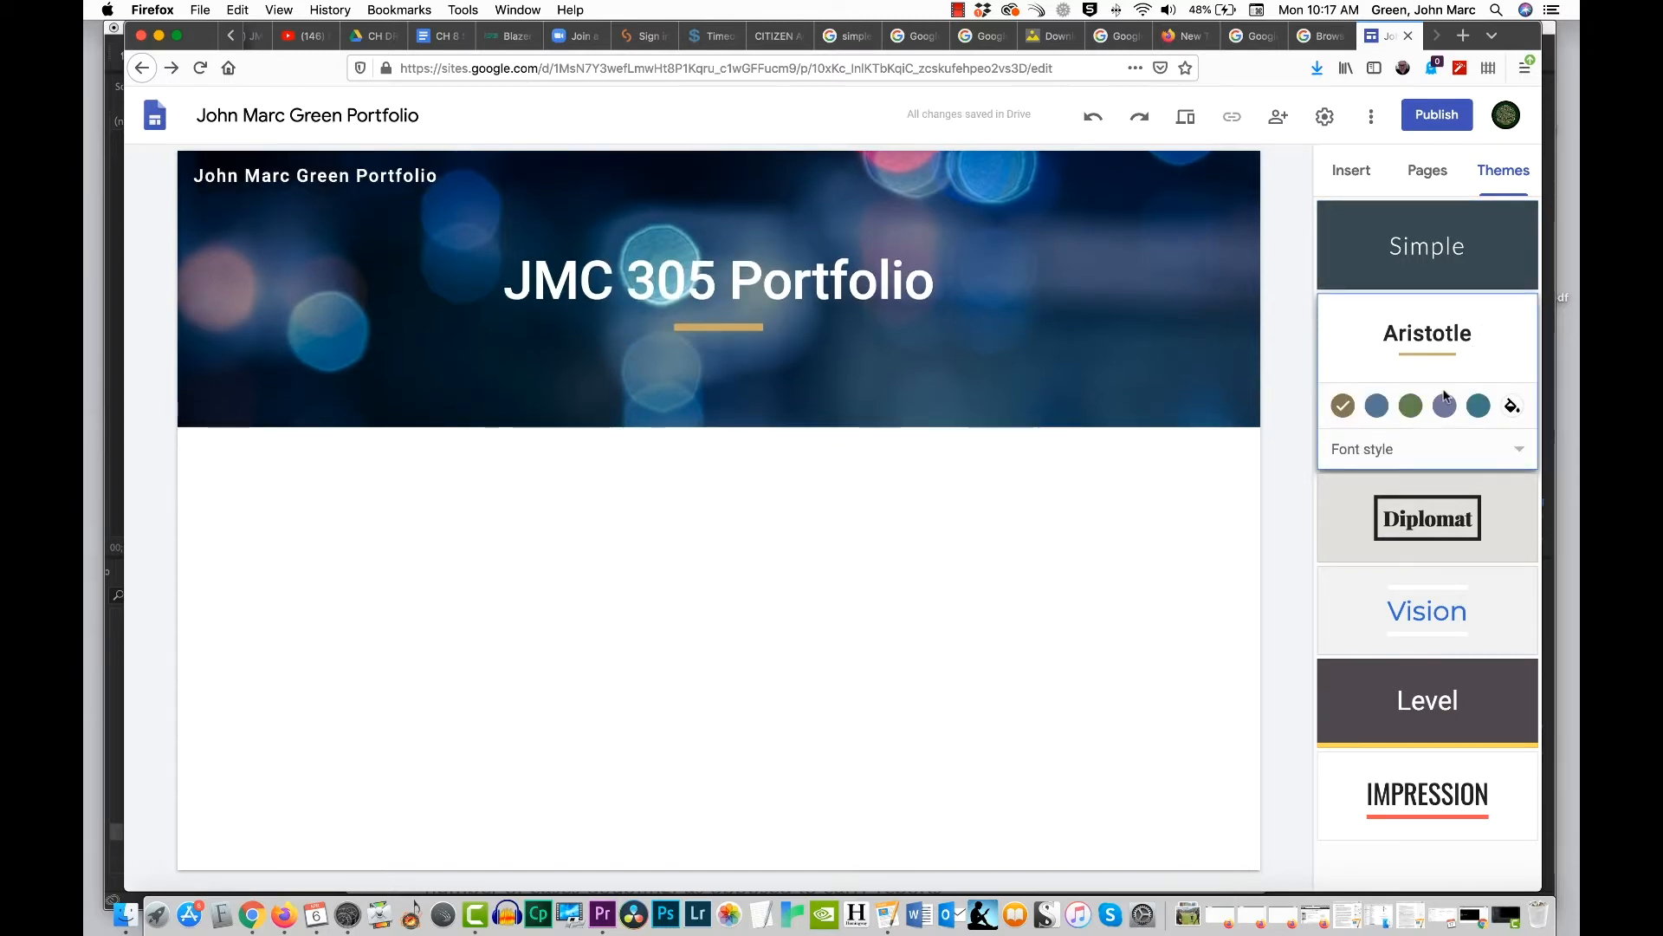
click(1410, 405)
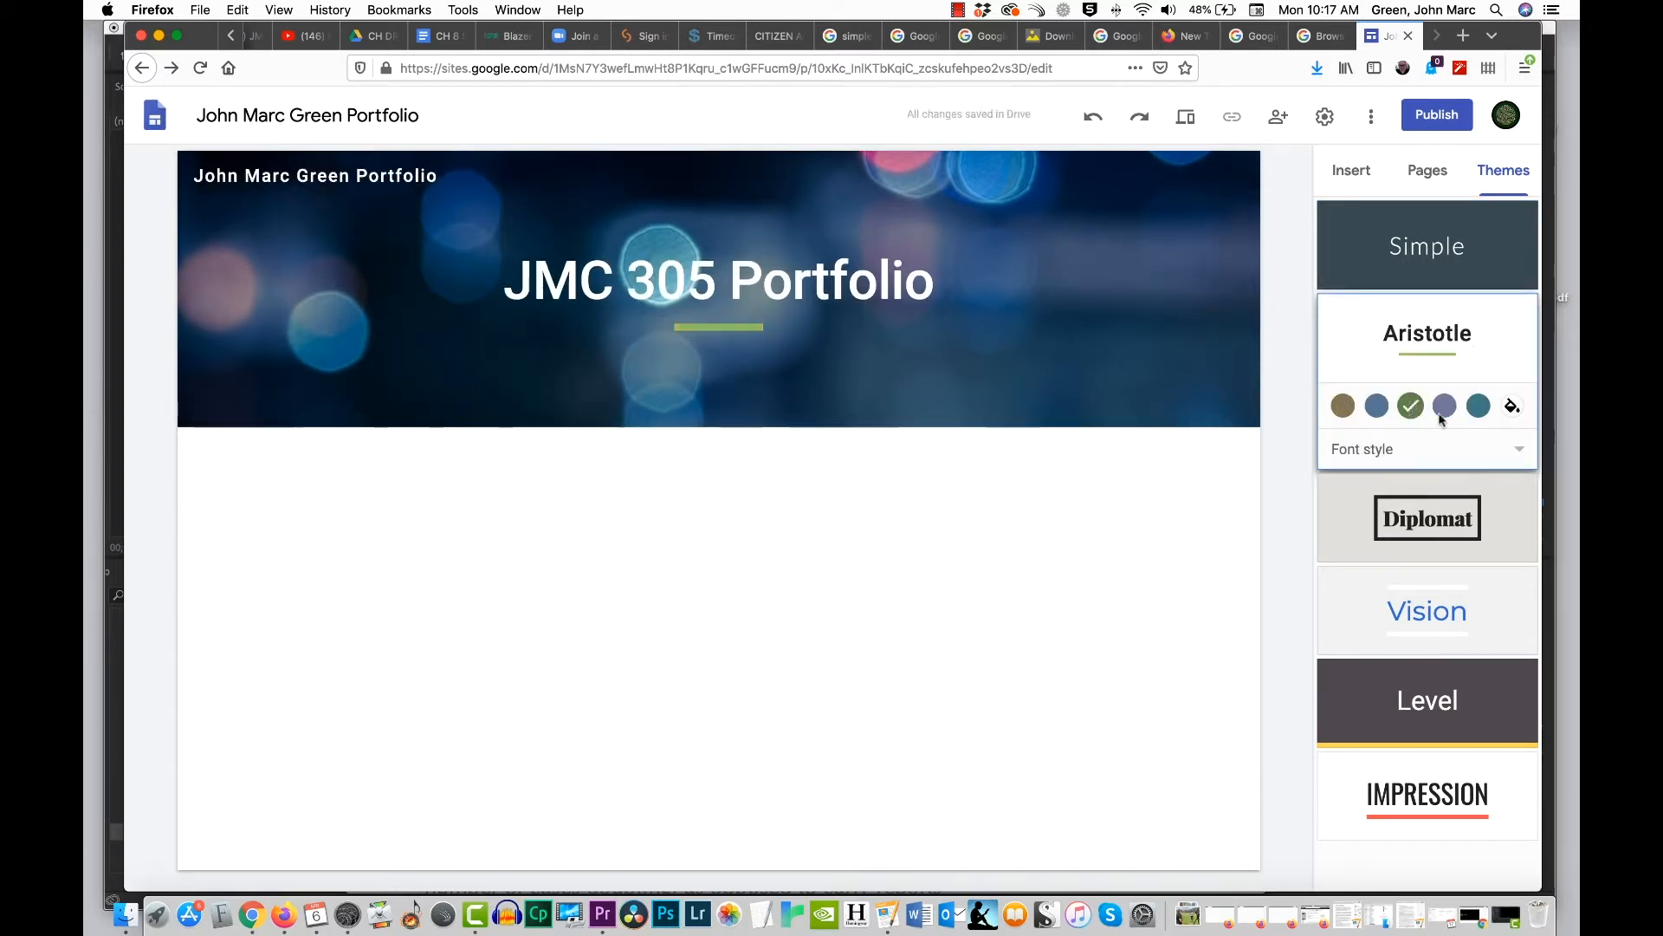
Step: Try the Diplomat theme in dark blue, dark red and dark green
click(1428, 524)
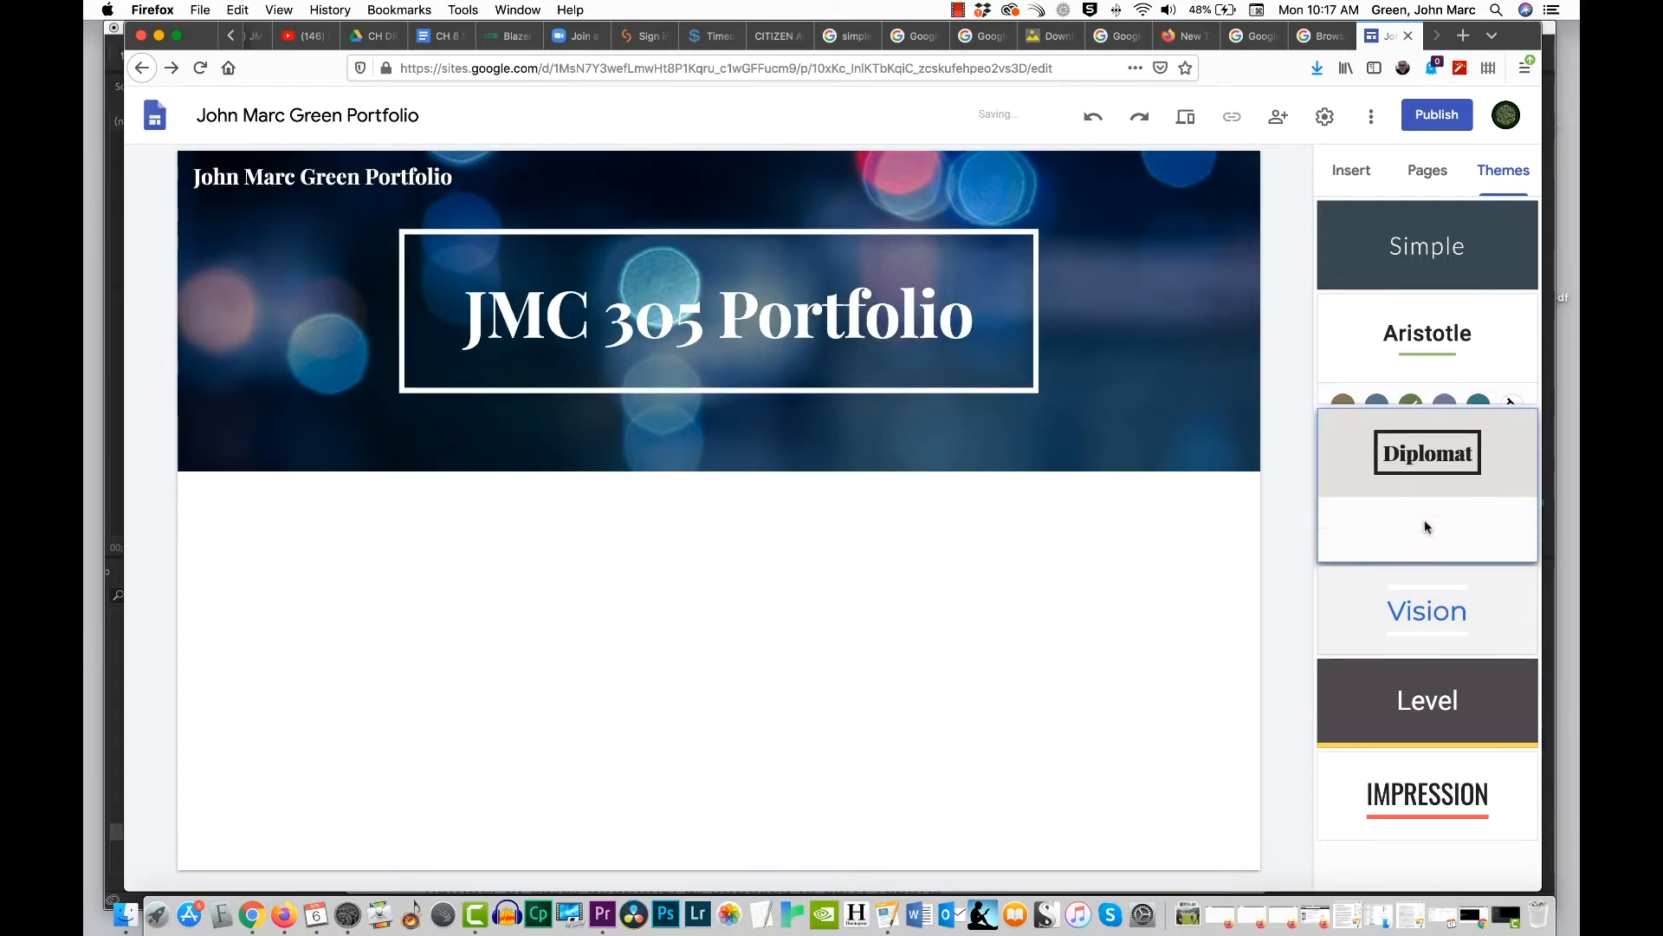
click(1378, 500)
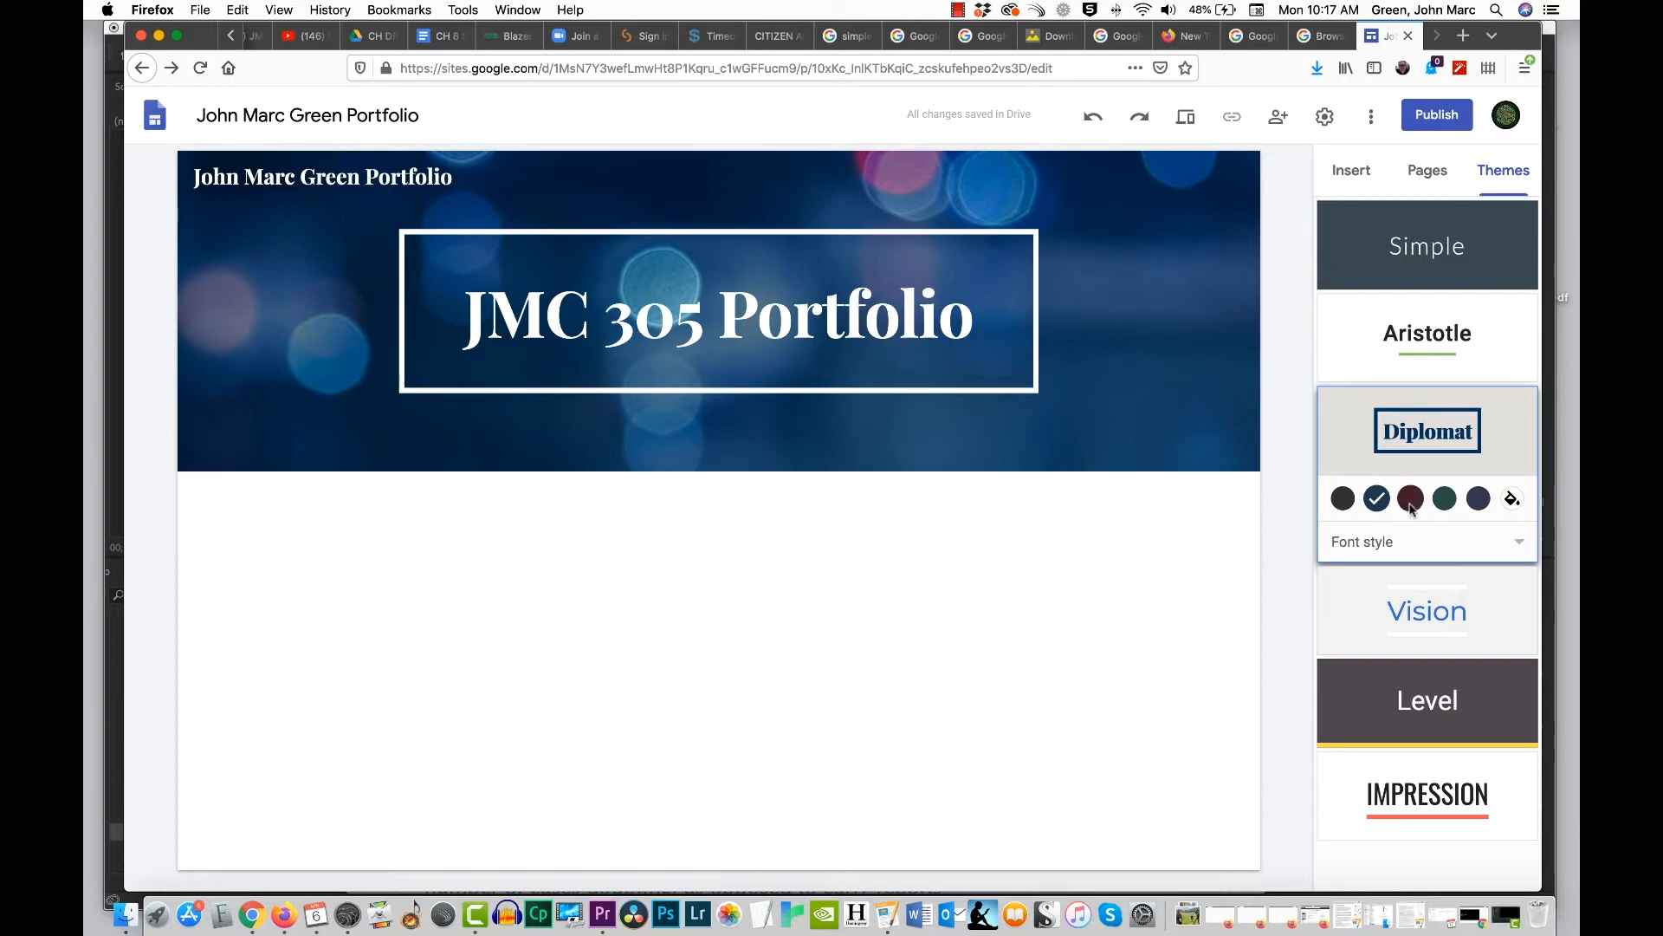
click(1412, 502)
click(1449, 504)
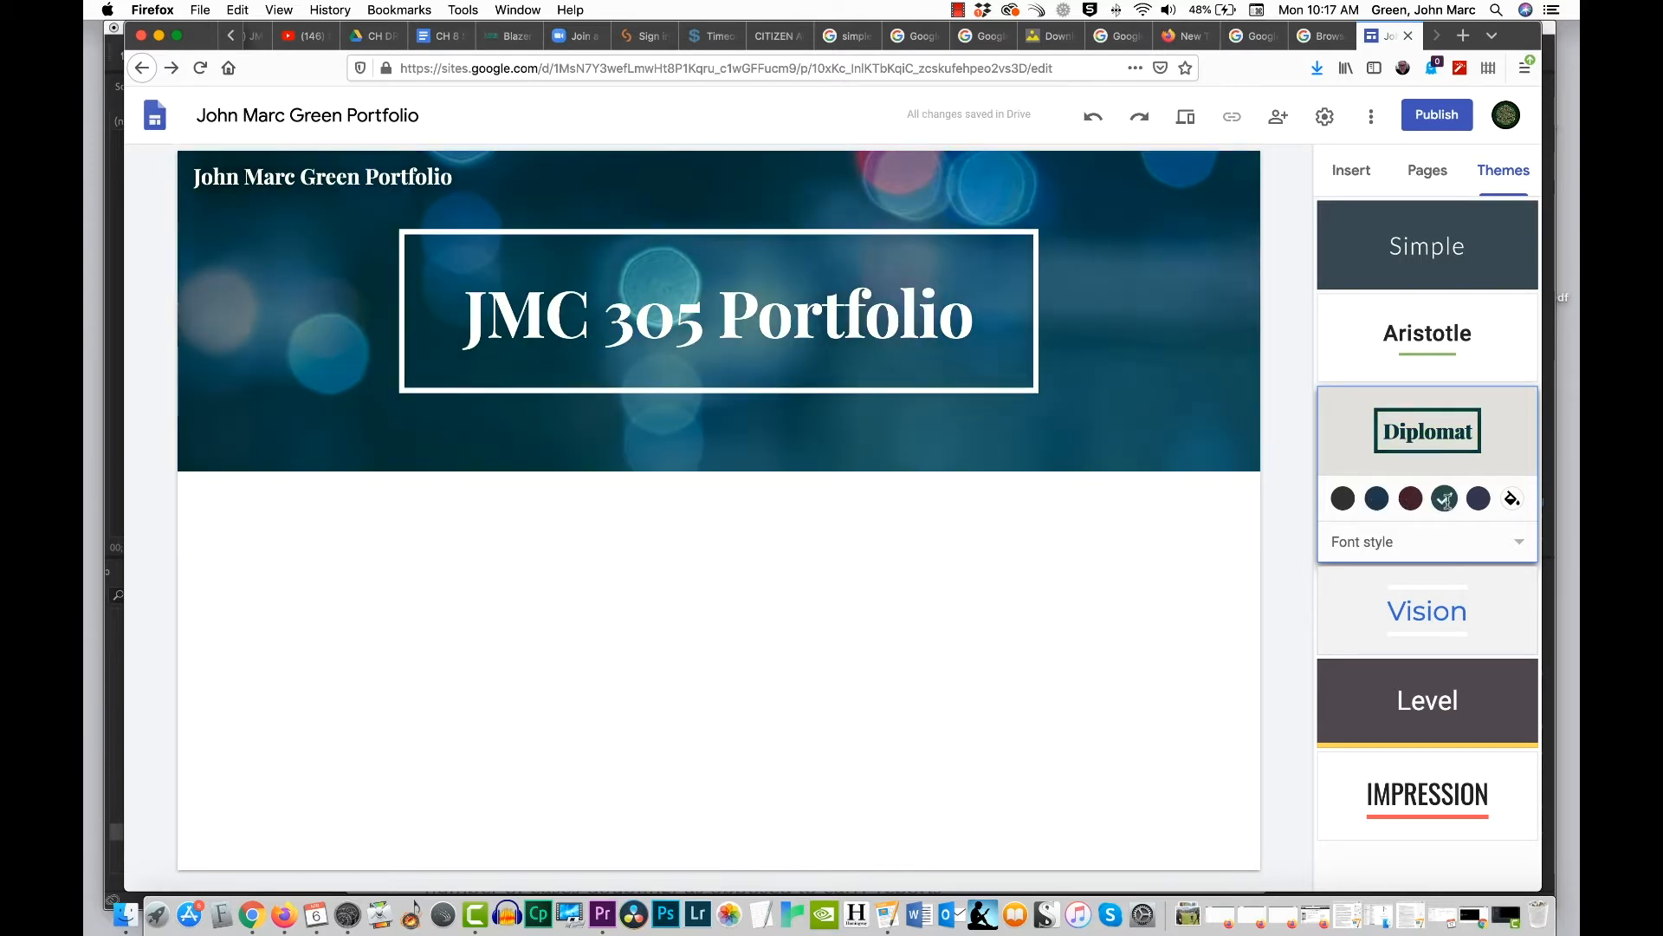
Step: Try the Level theme with the blue and green accent colors
click(1433, 704)
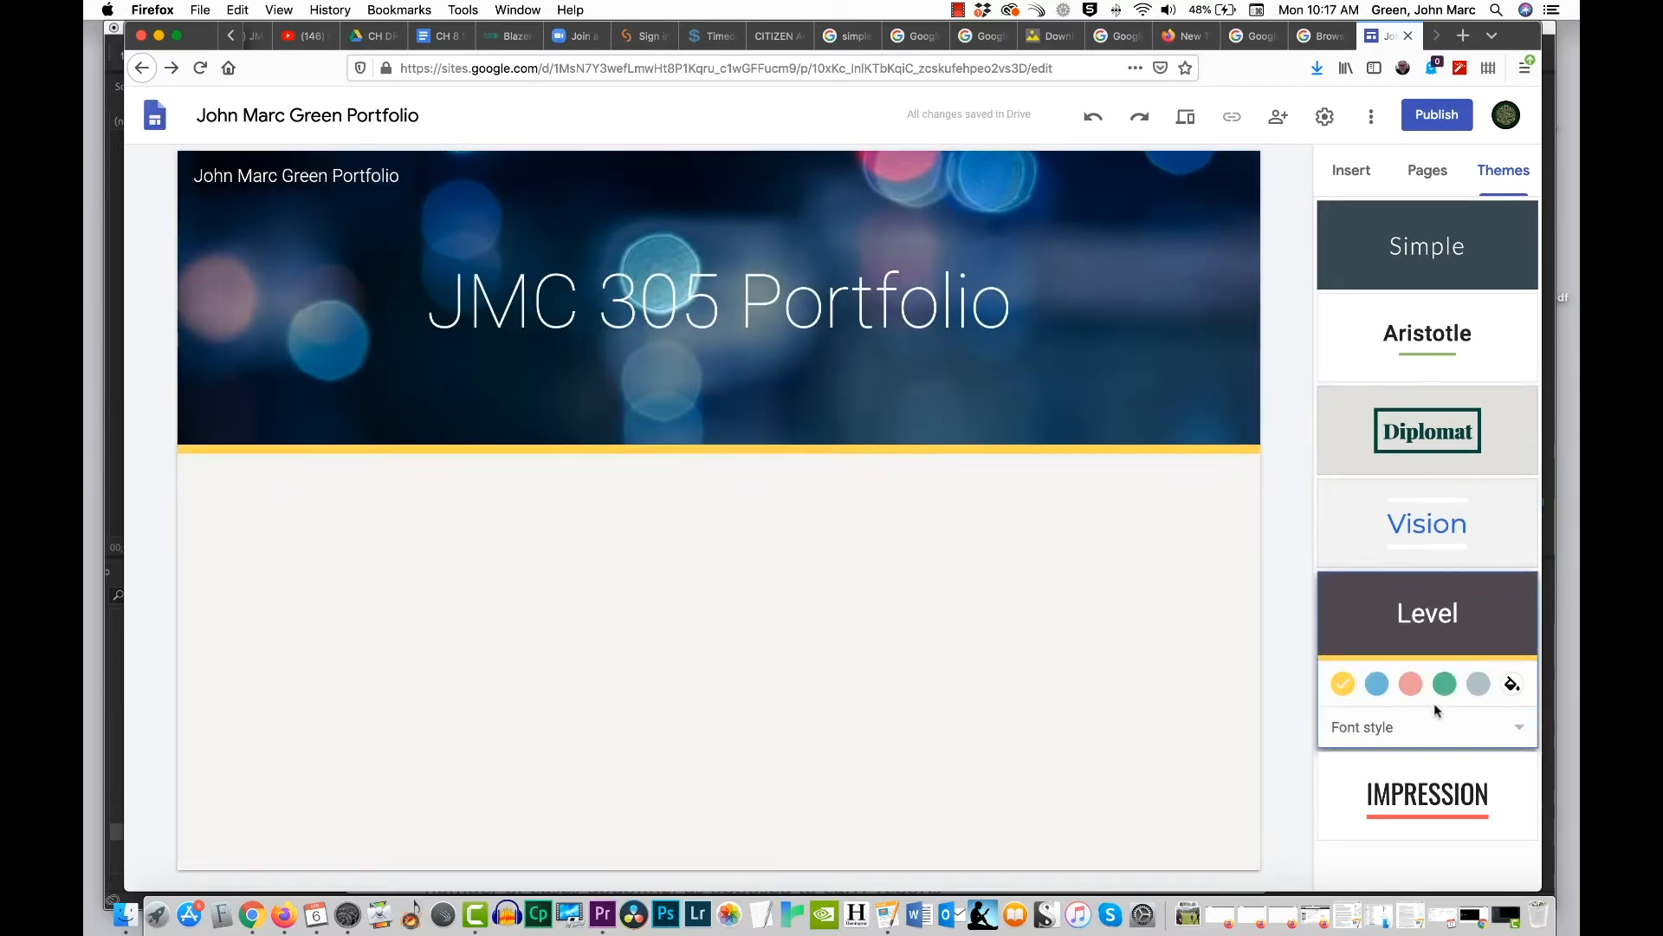
click(1377, 686)
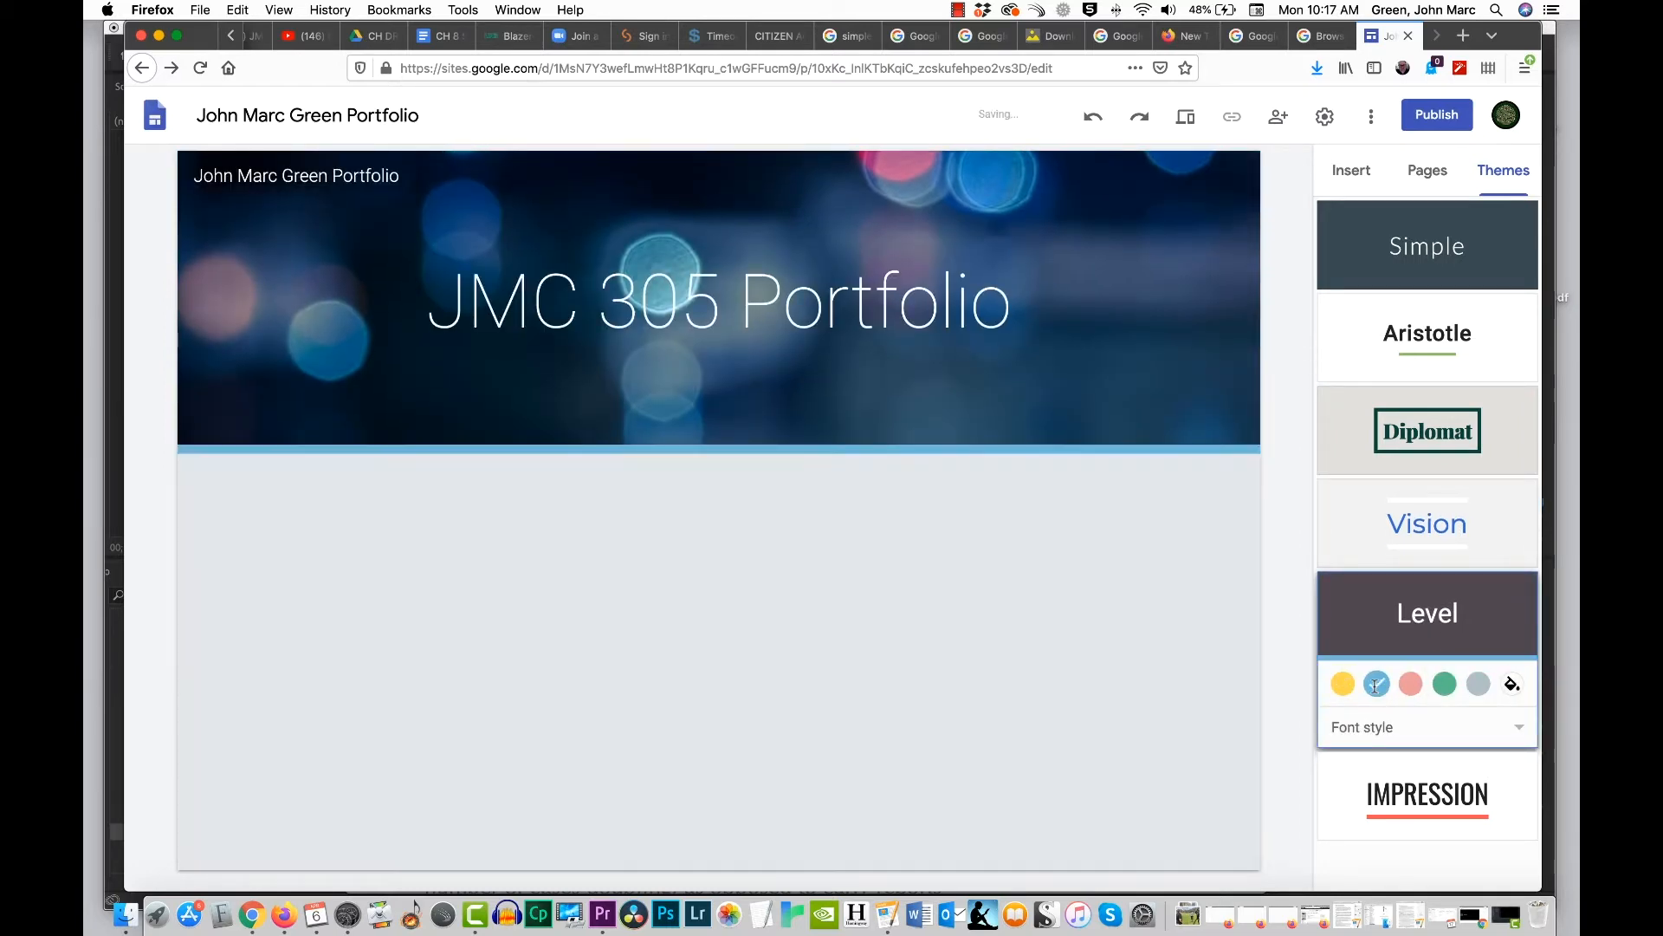
click(1445, 686)
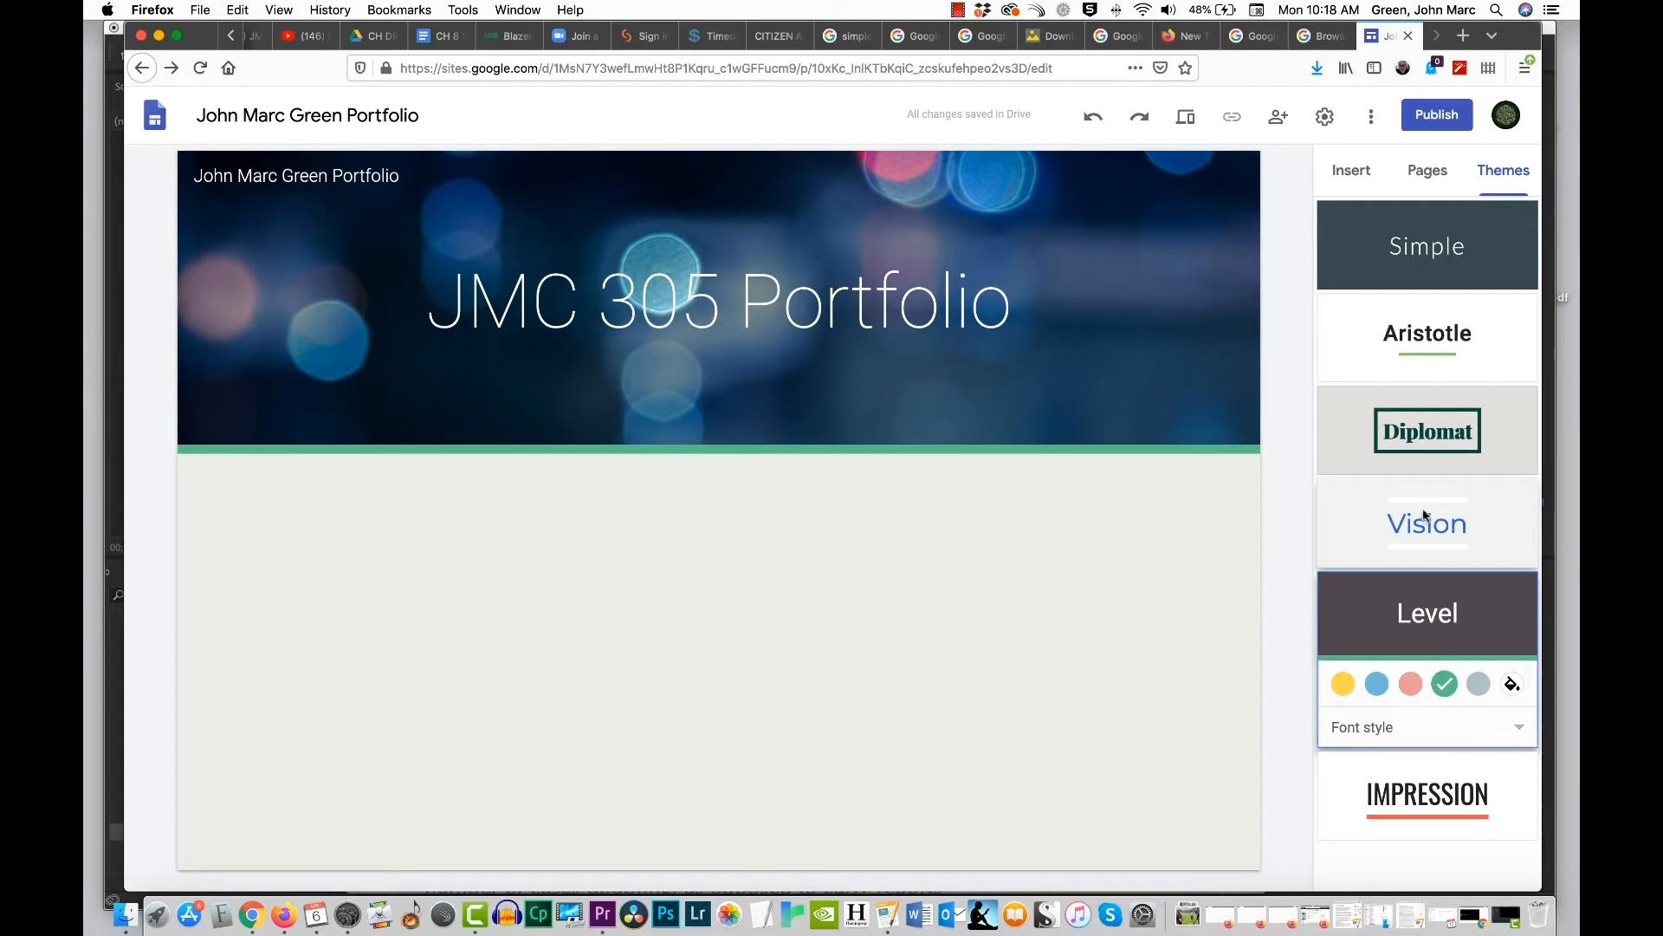
Step: Try the Impression theme with its green accent color
scroll(1418, 638, down, 1)
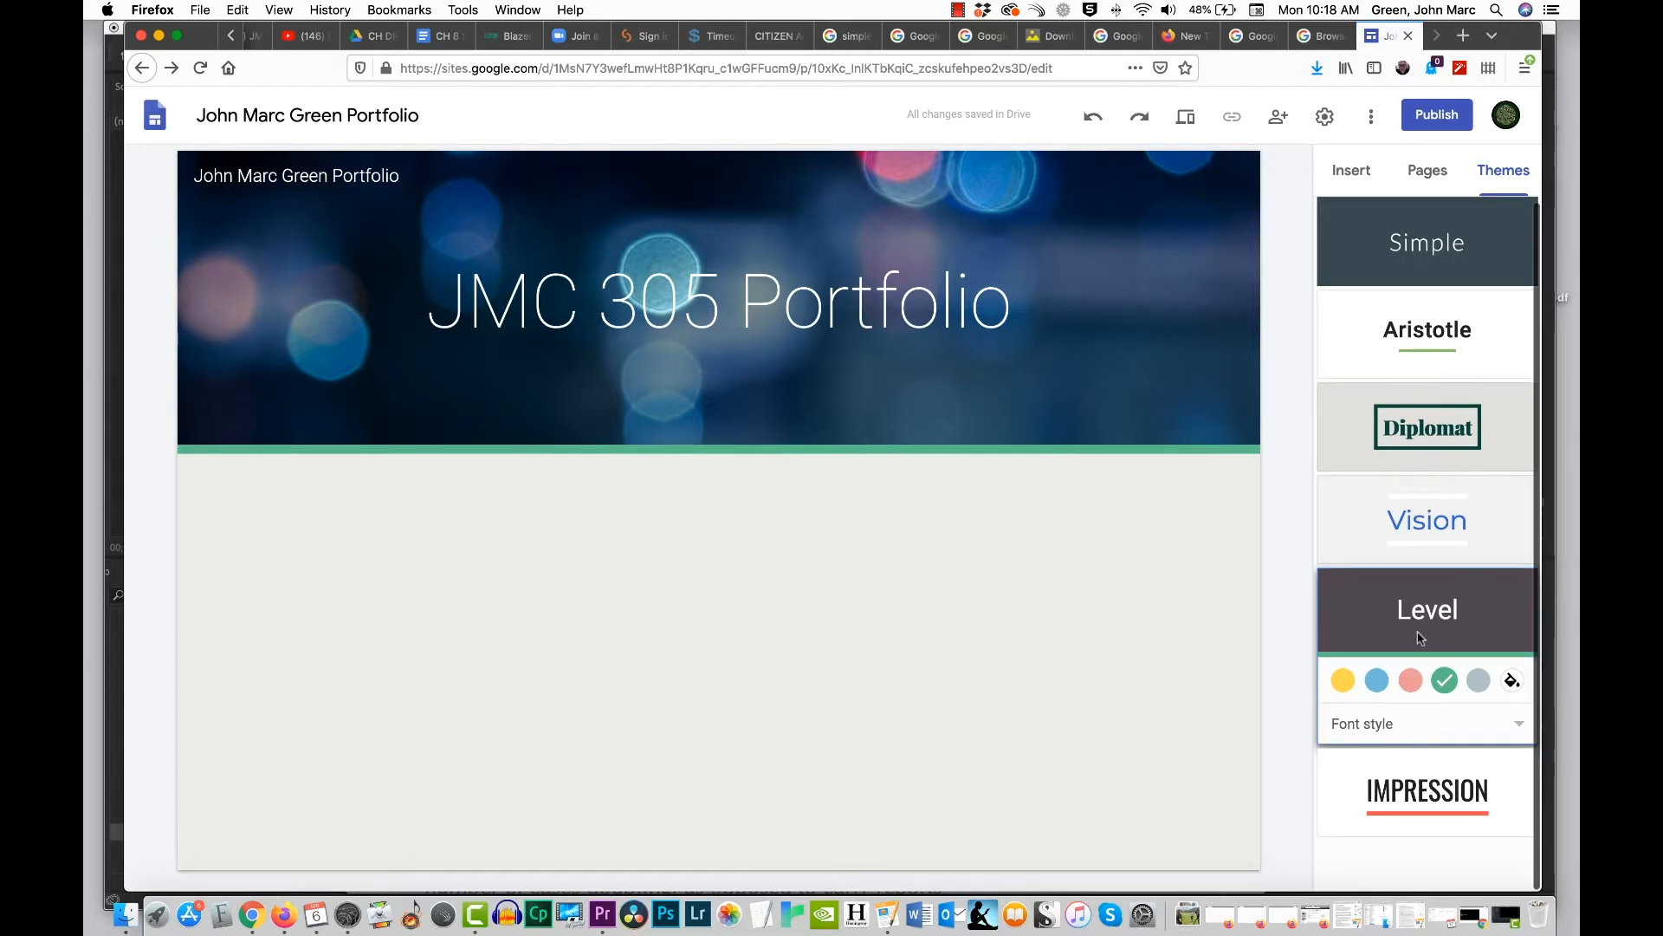
click(1425, 792)
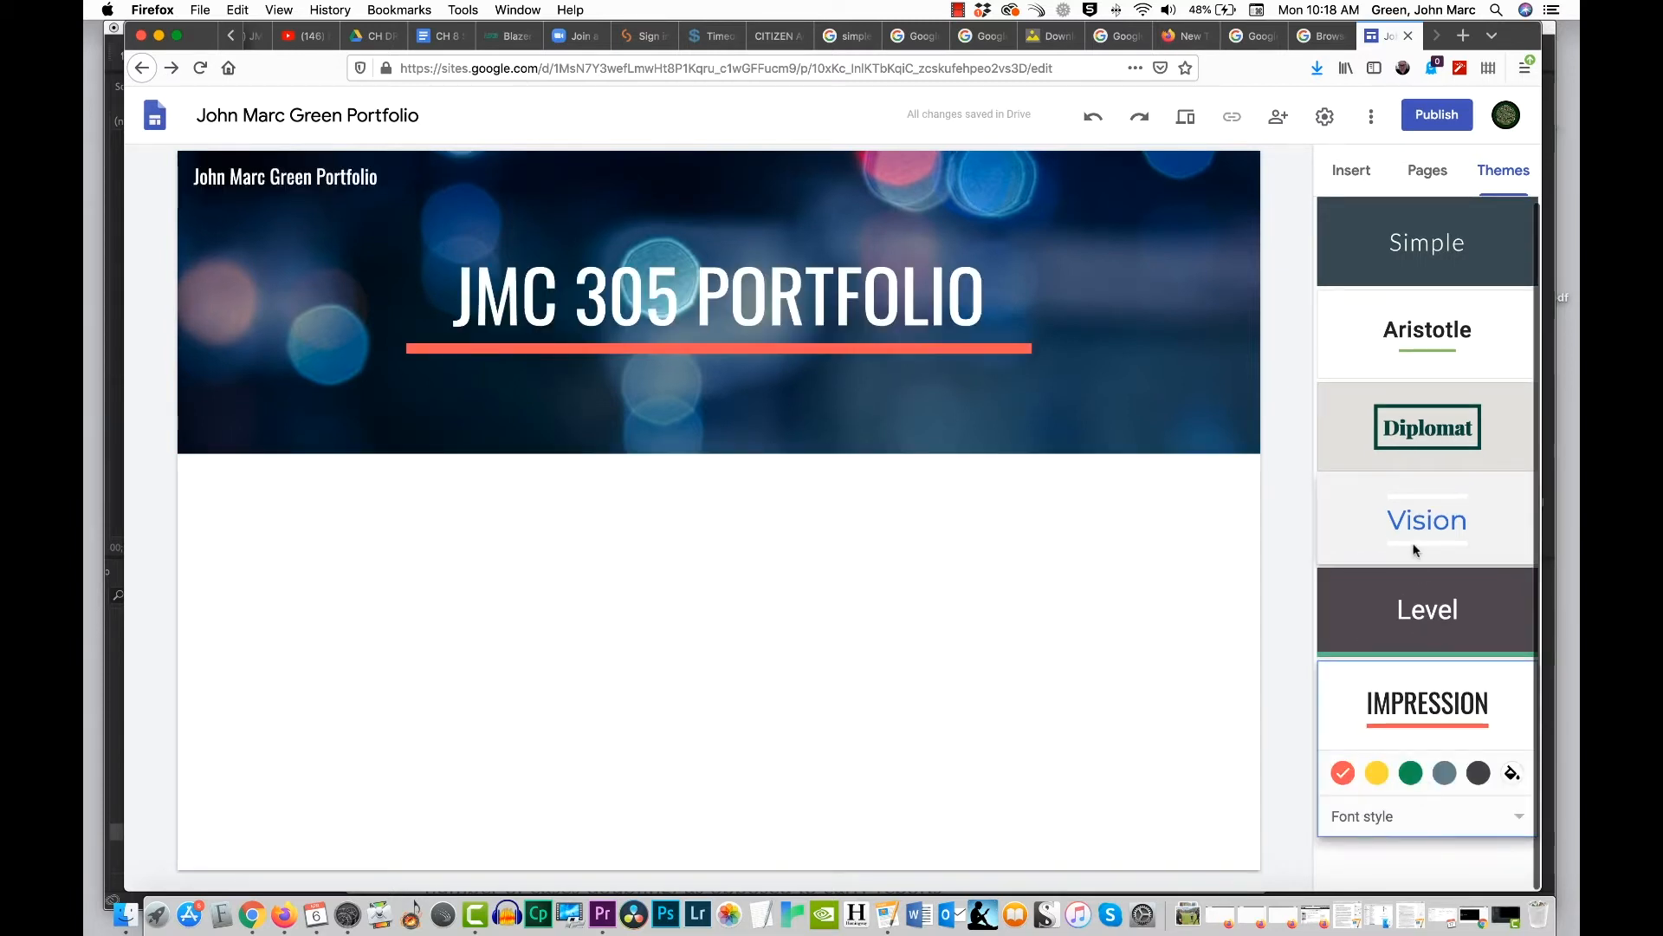
click(1411, 773)
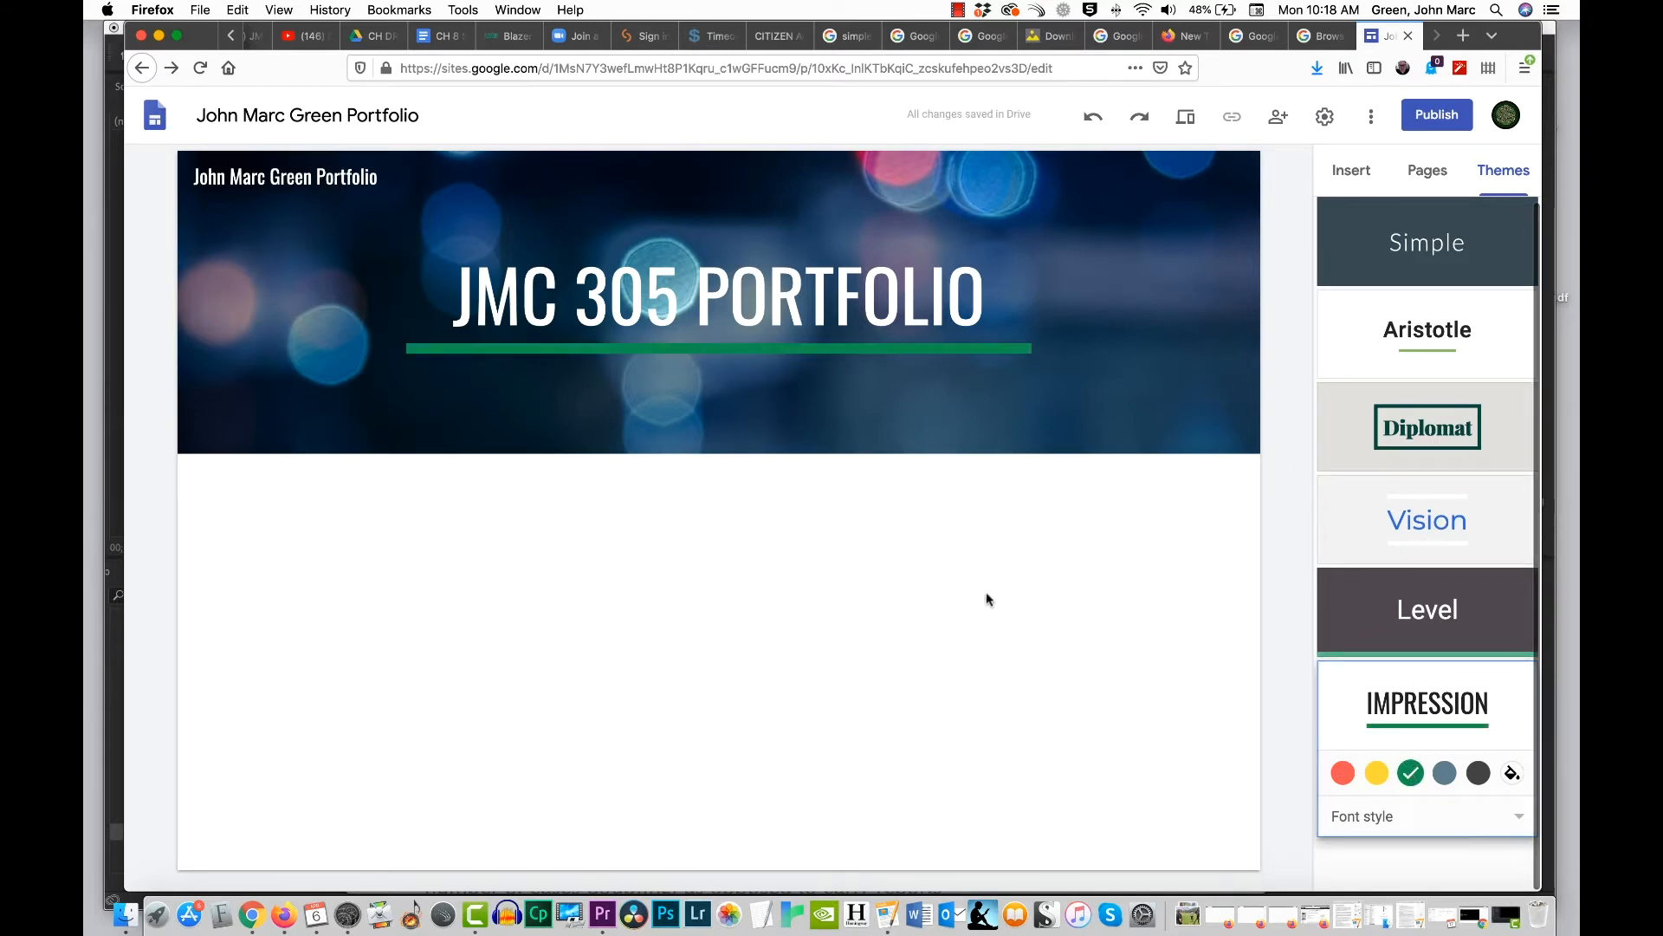
Step: Switch the site back to the Aristotle theme and compare its teal, blue, purple and brown accent colors
click(1402, 321)
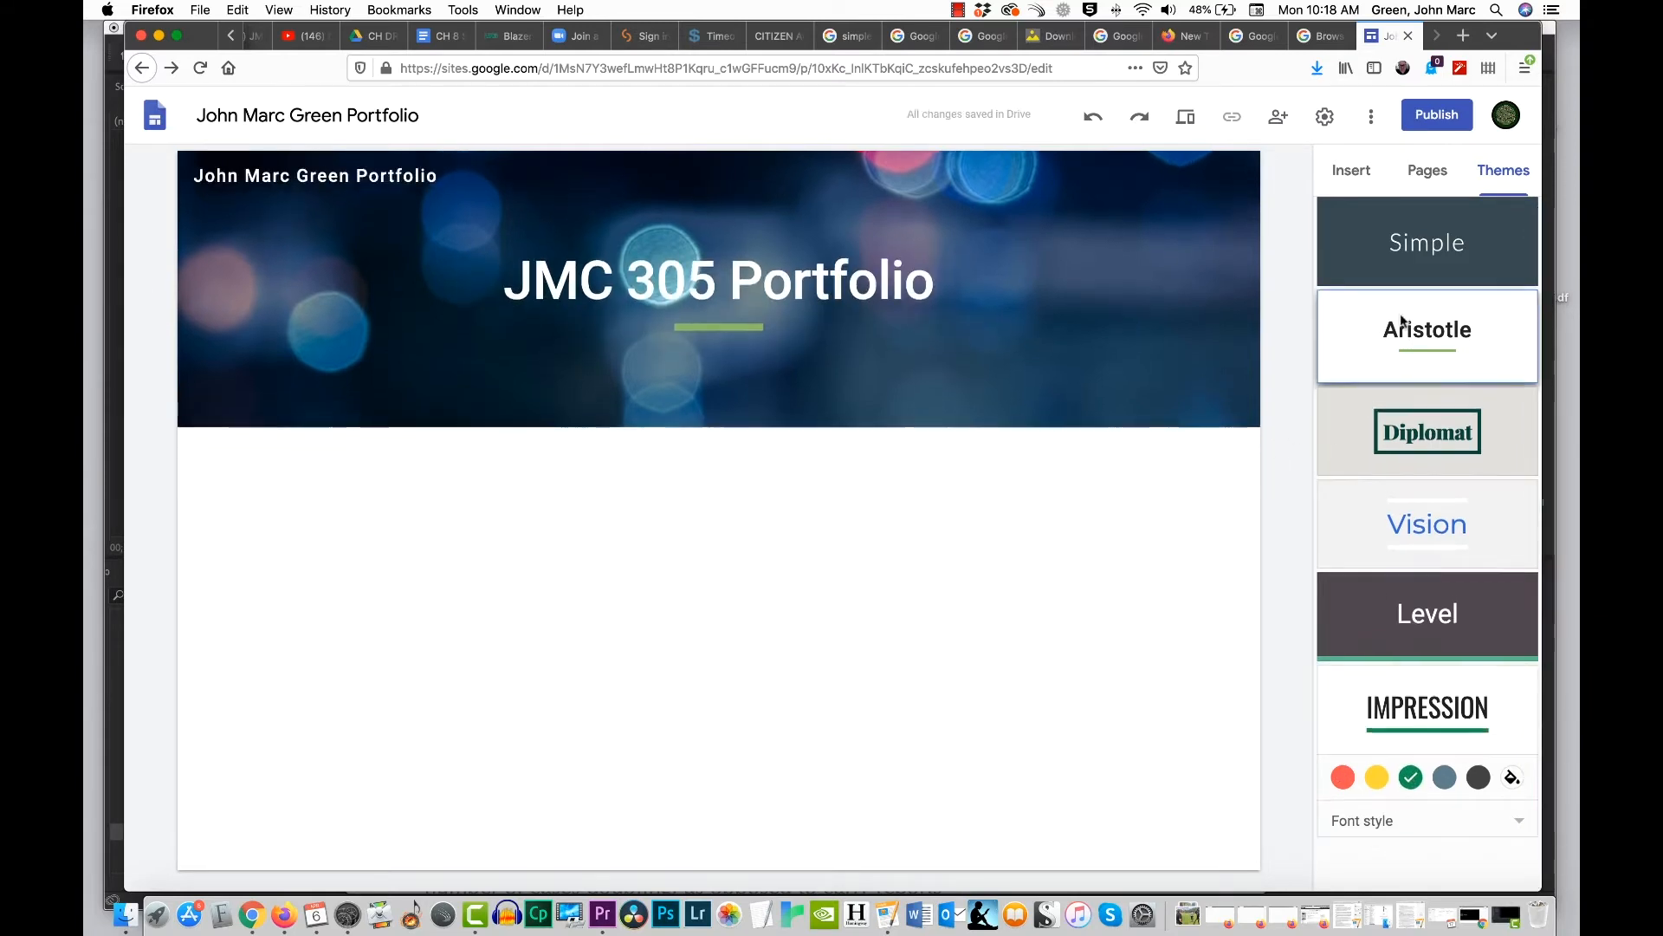
click(1479, 402)
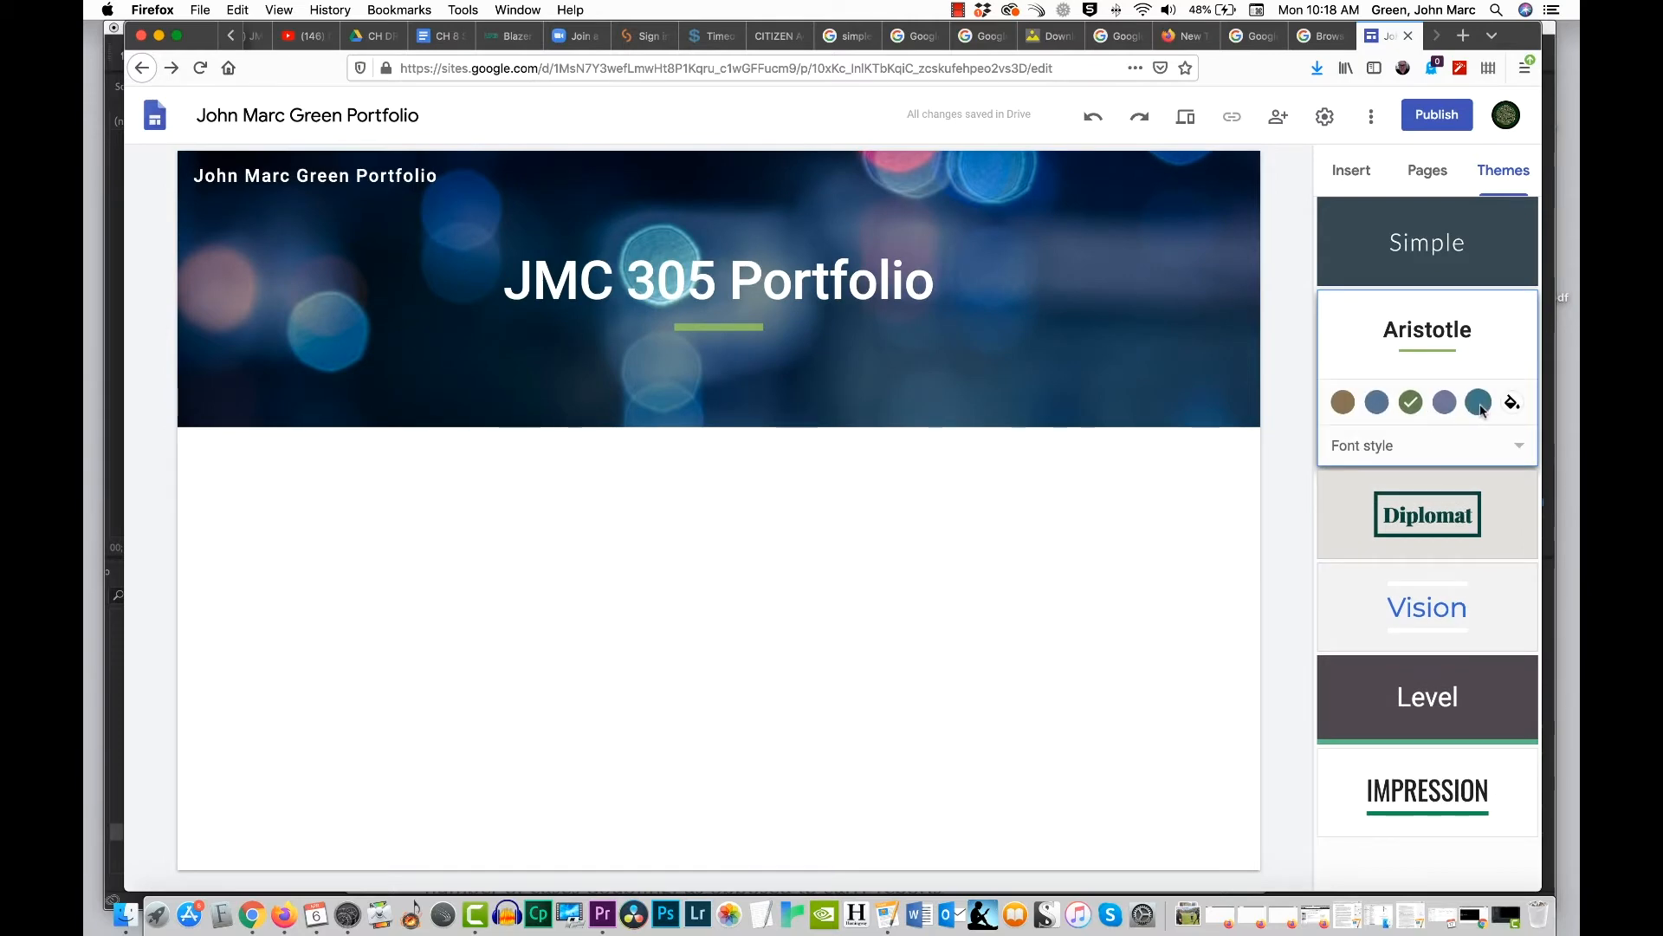
click(1377, 402)
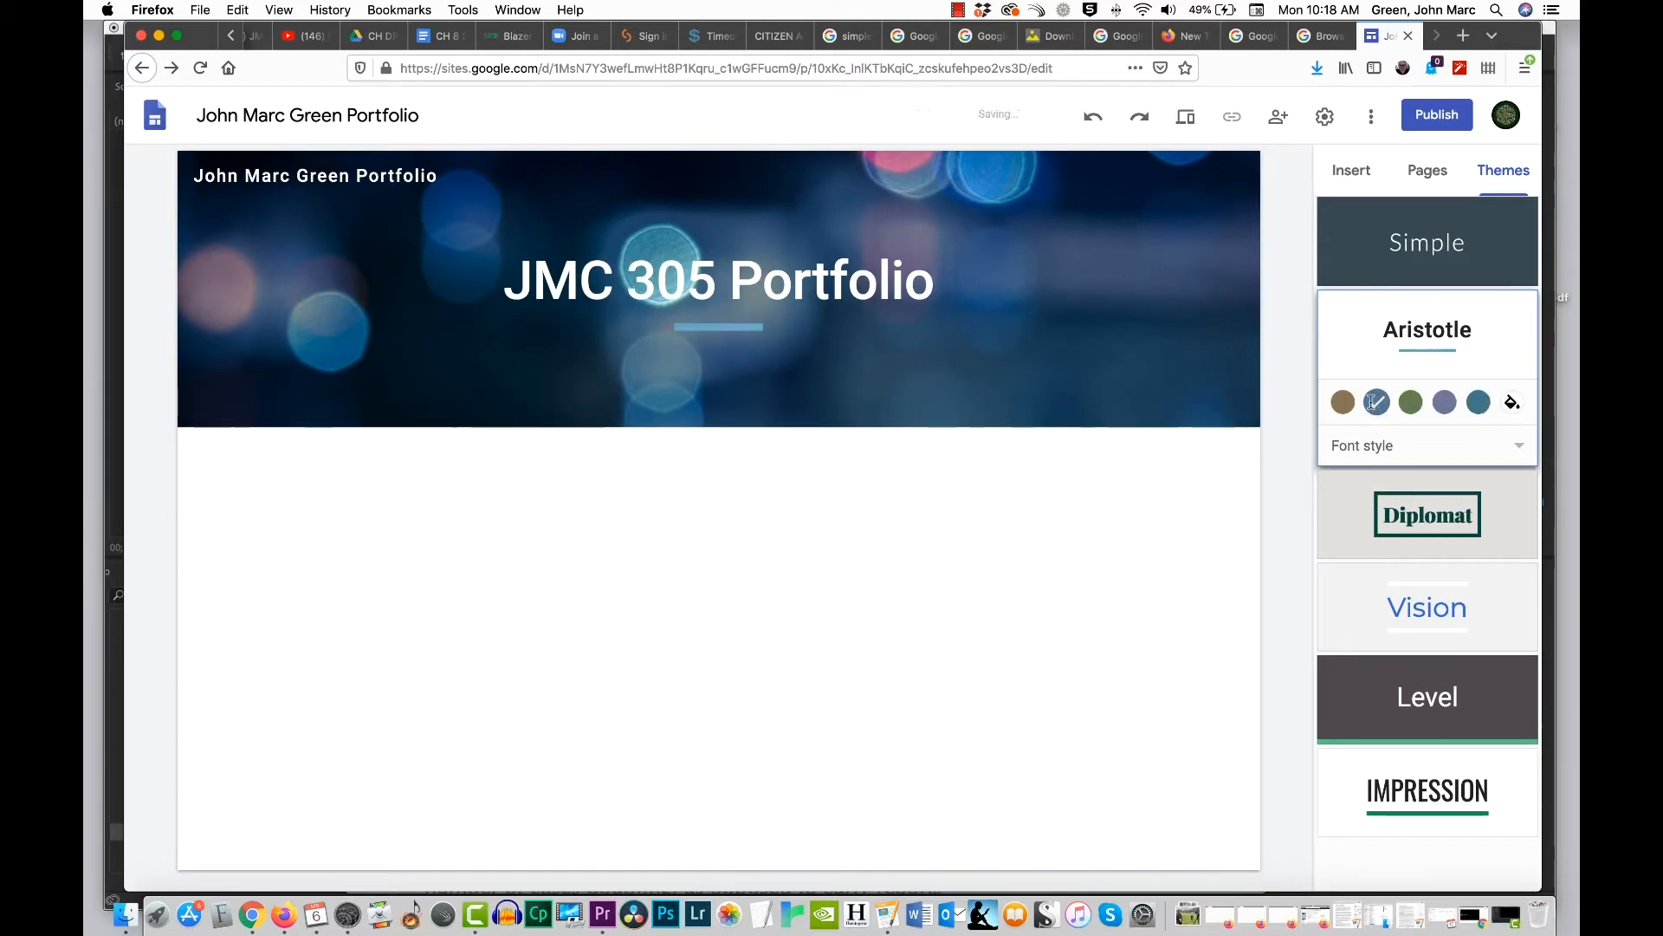
click(1444, 403)
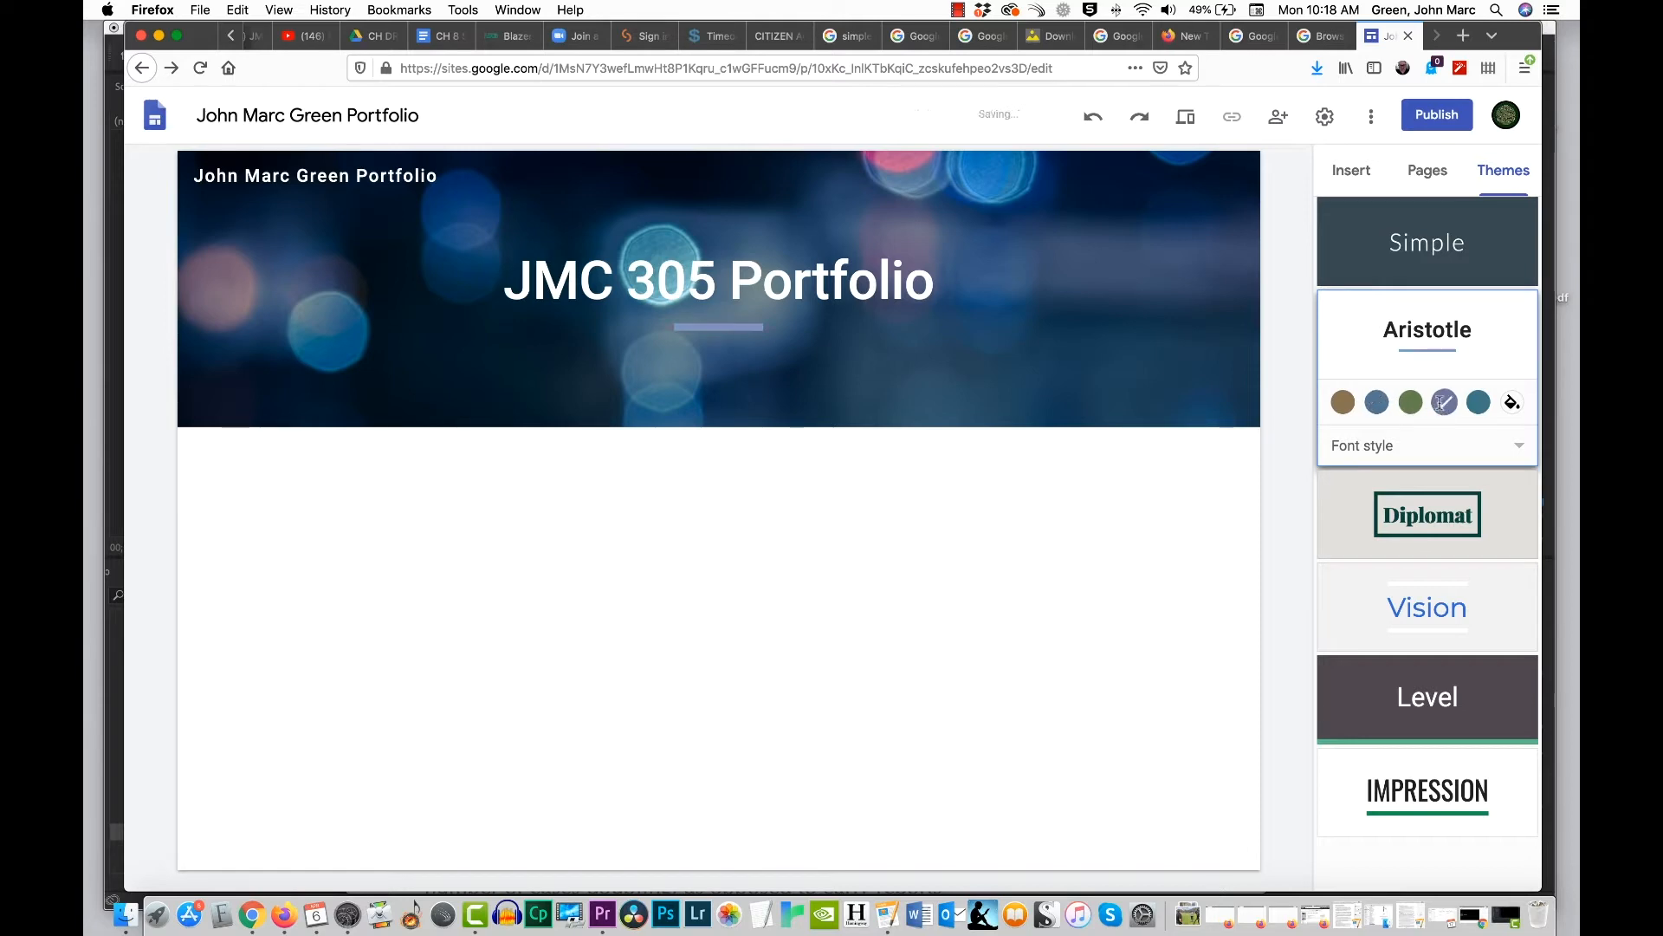
click(1344, 402)
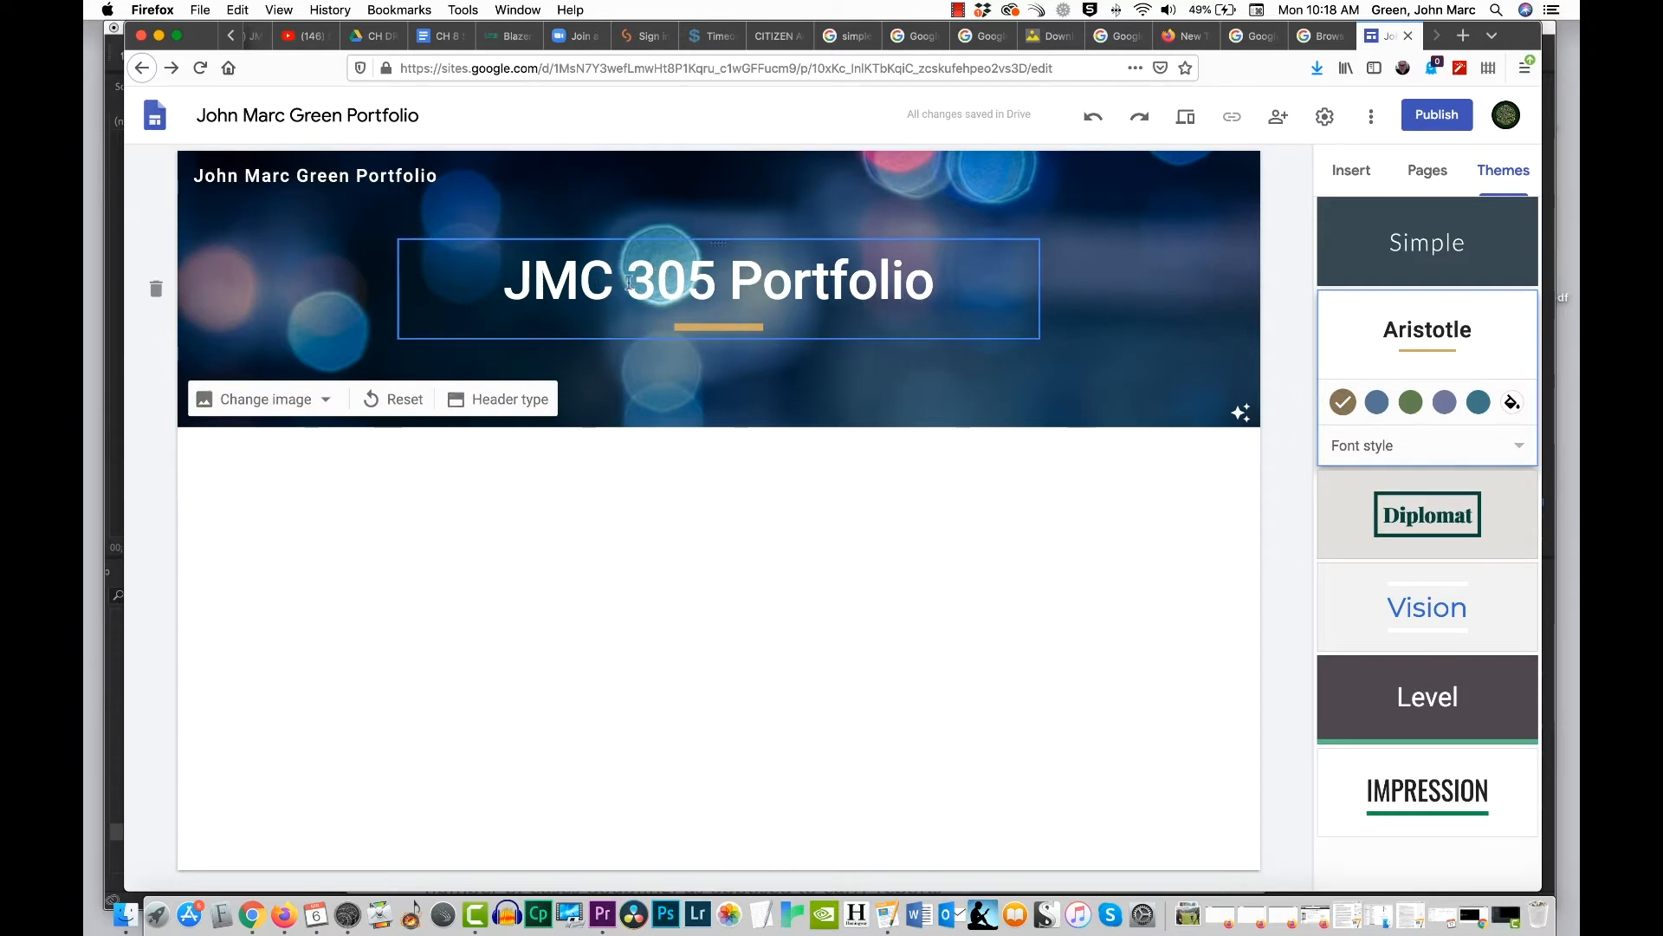
Step: Change the header background to the gallery photo of a pale pink sunrise over the sea
click(258, 408)
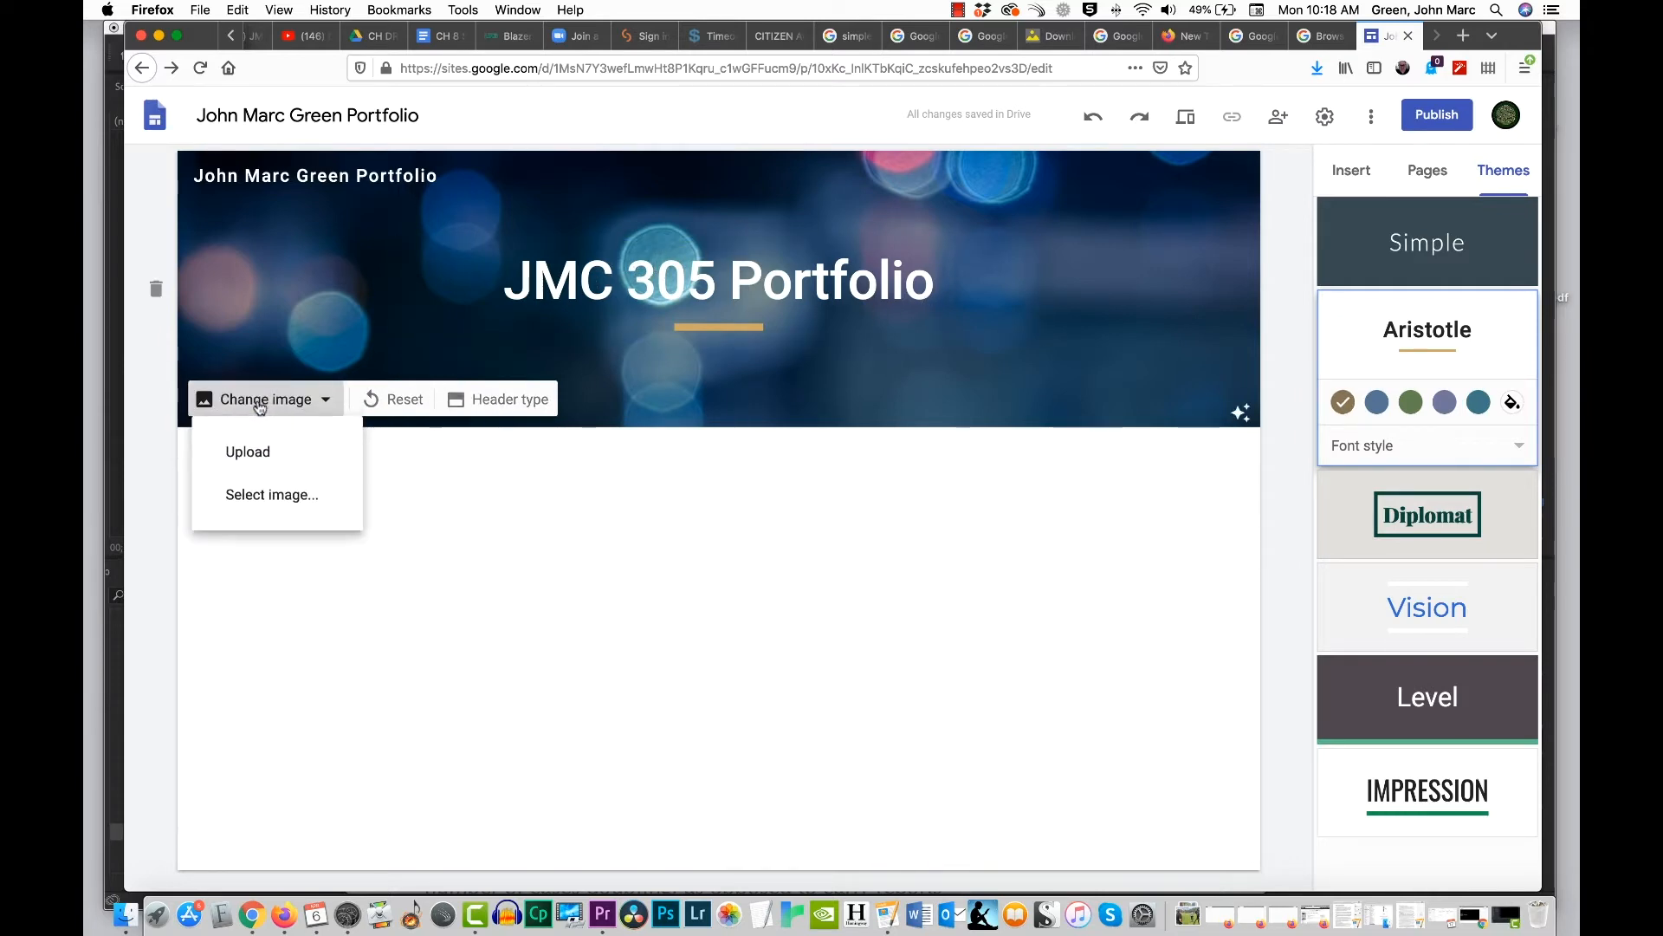
click(255, 495)
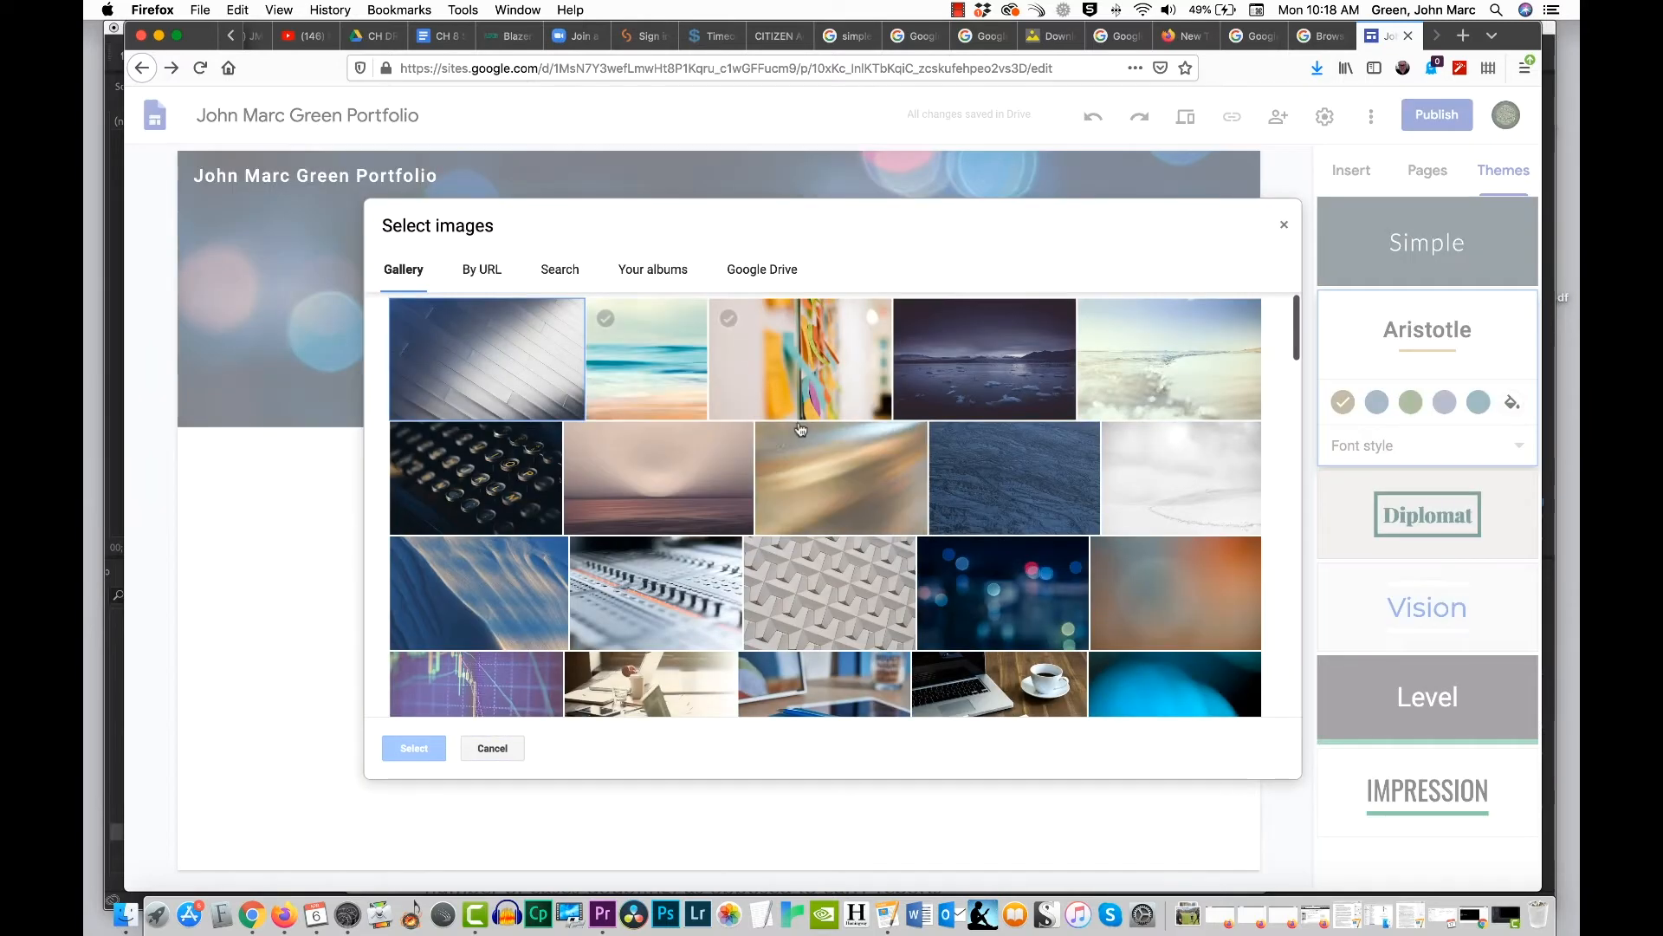
click(675, 462)
click(414, 749)
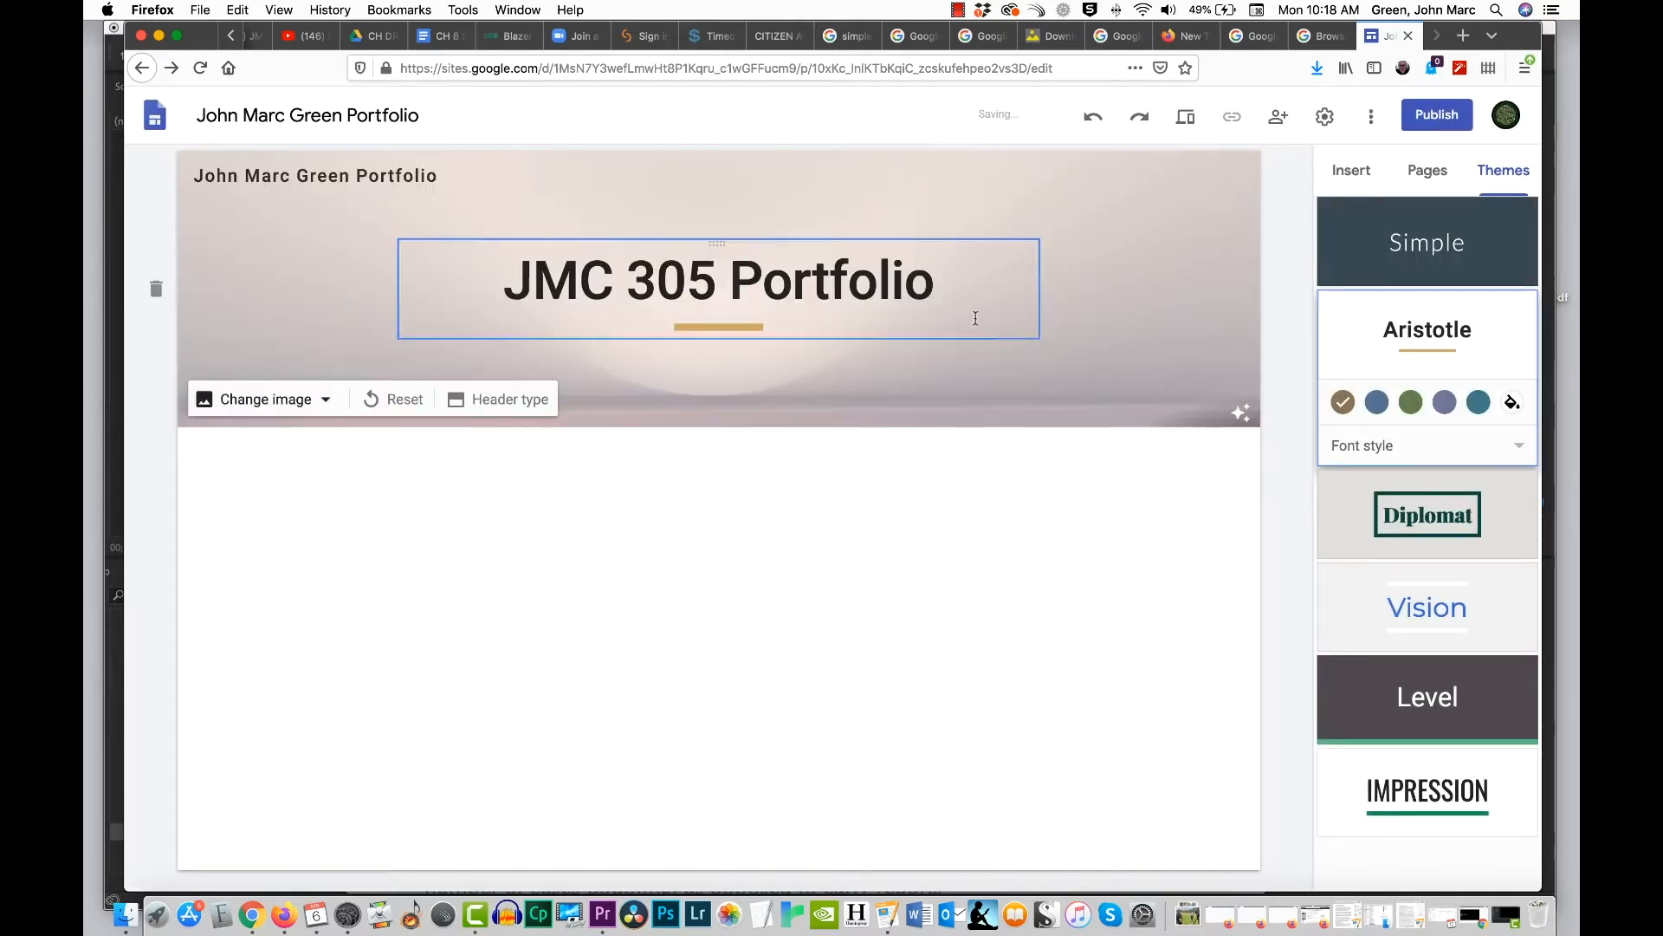
Step: Try Aristotle's green, purple and teal accents with the sunrise header, and compare the Diplomat theme in dark red and dark blue
click(1410, 401)
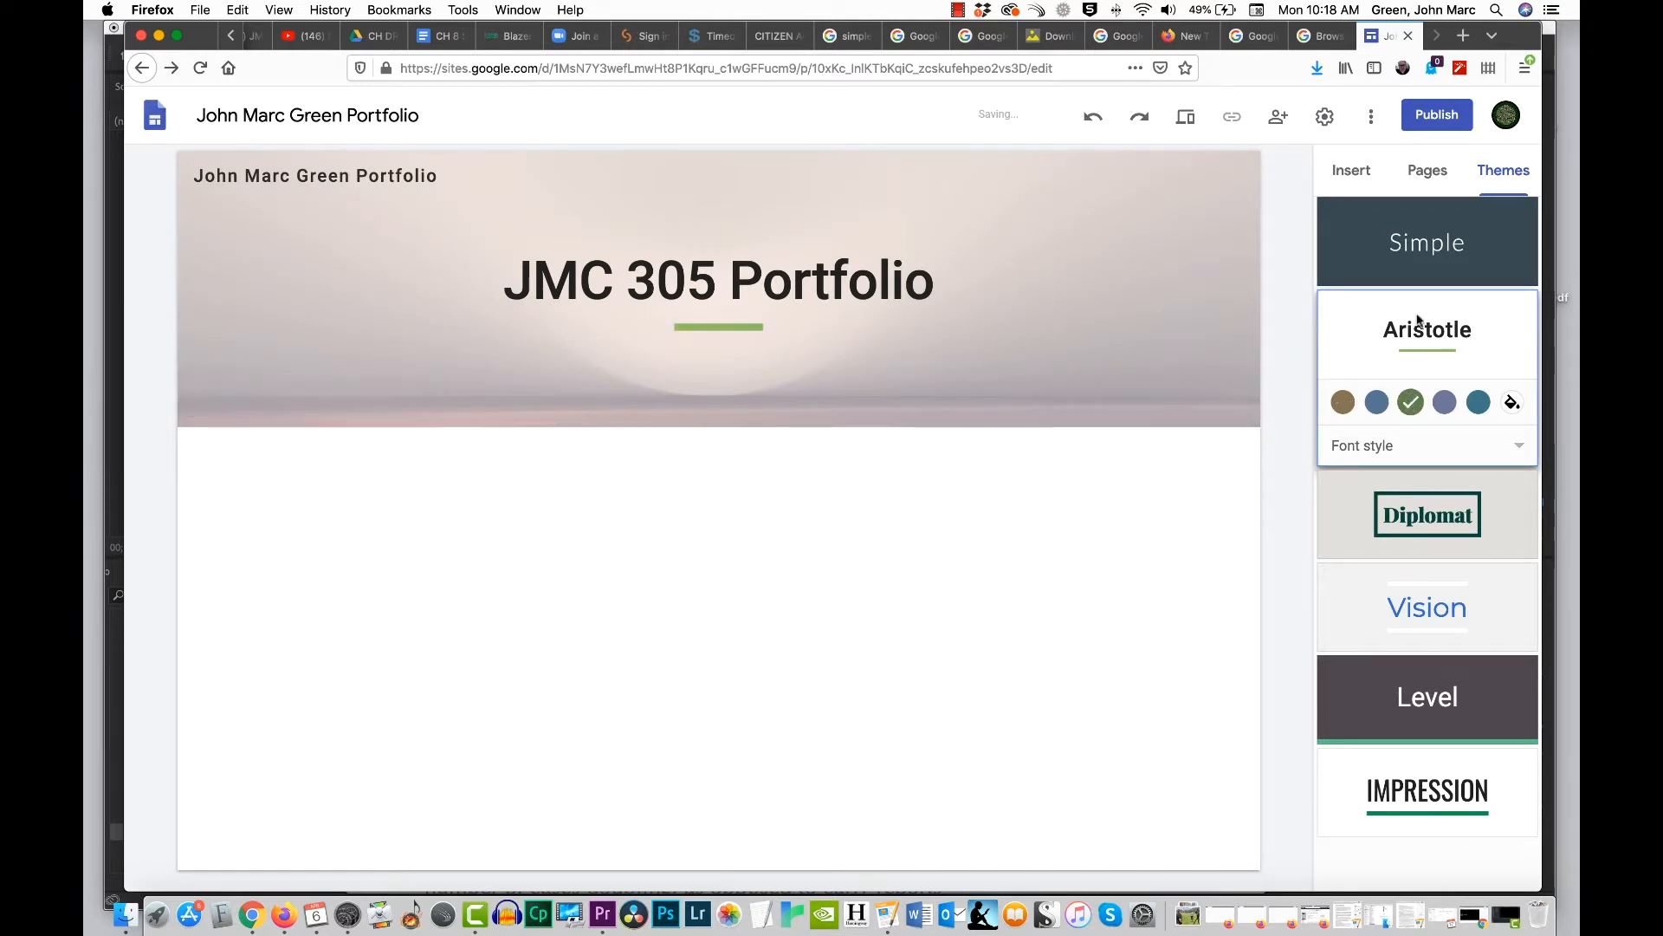
click(1445, 402)
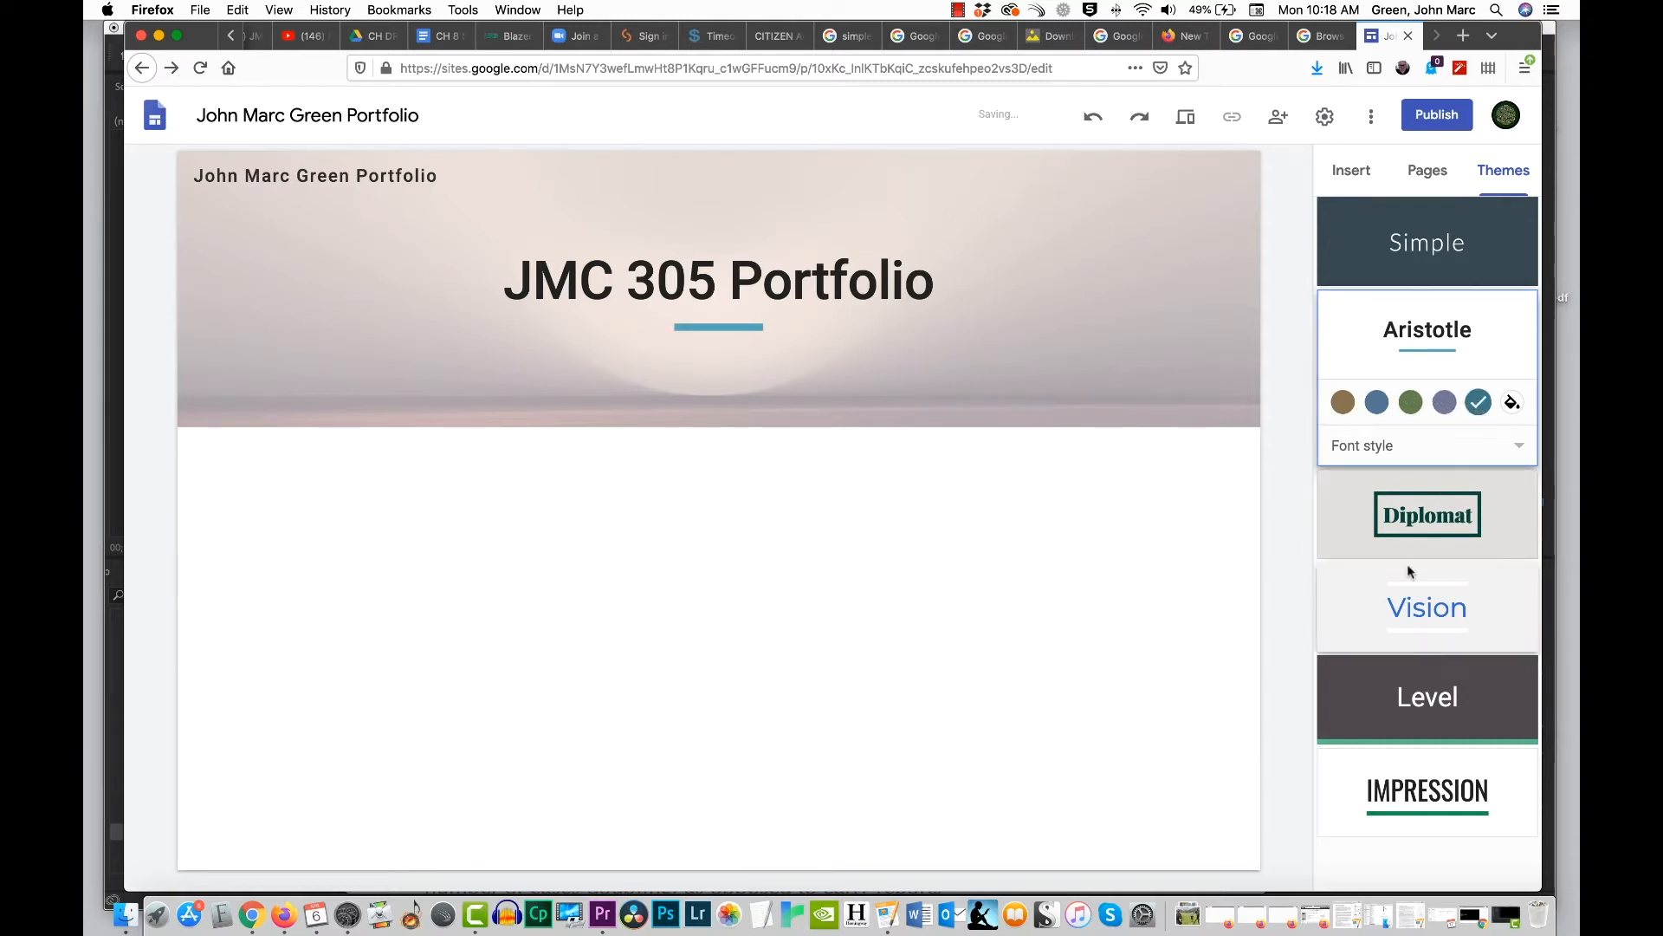
click(1401, 518)
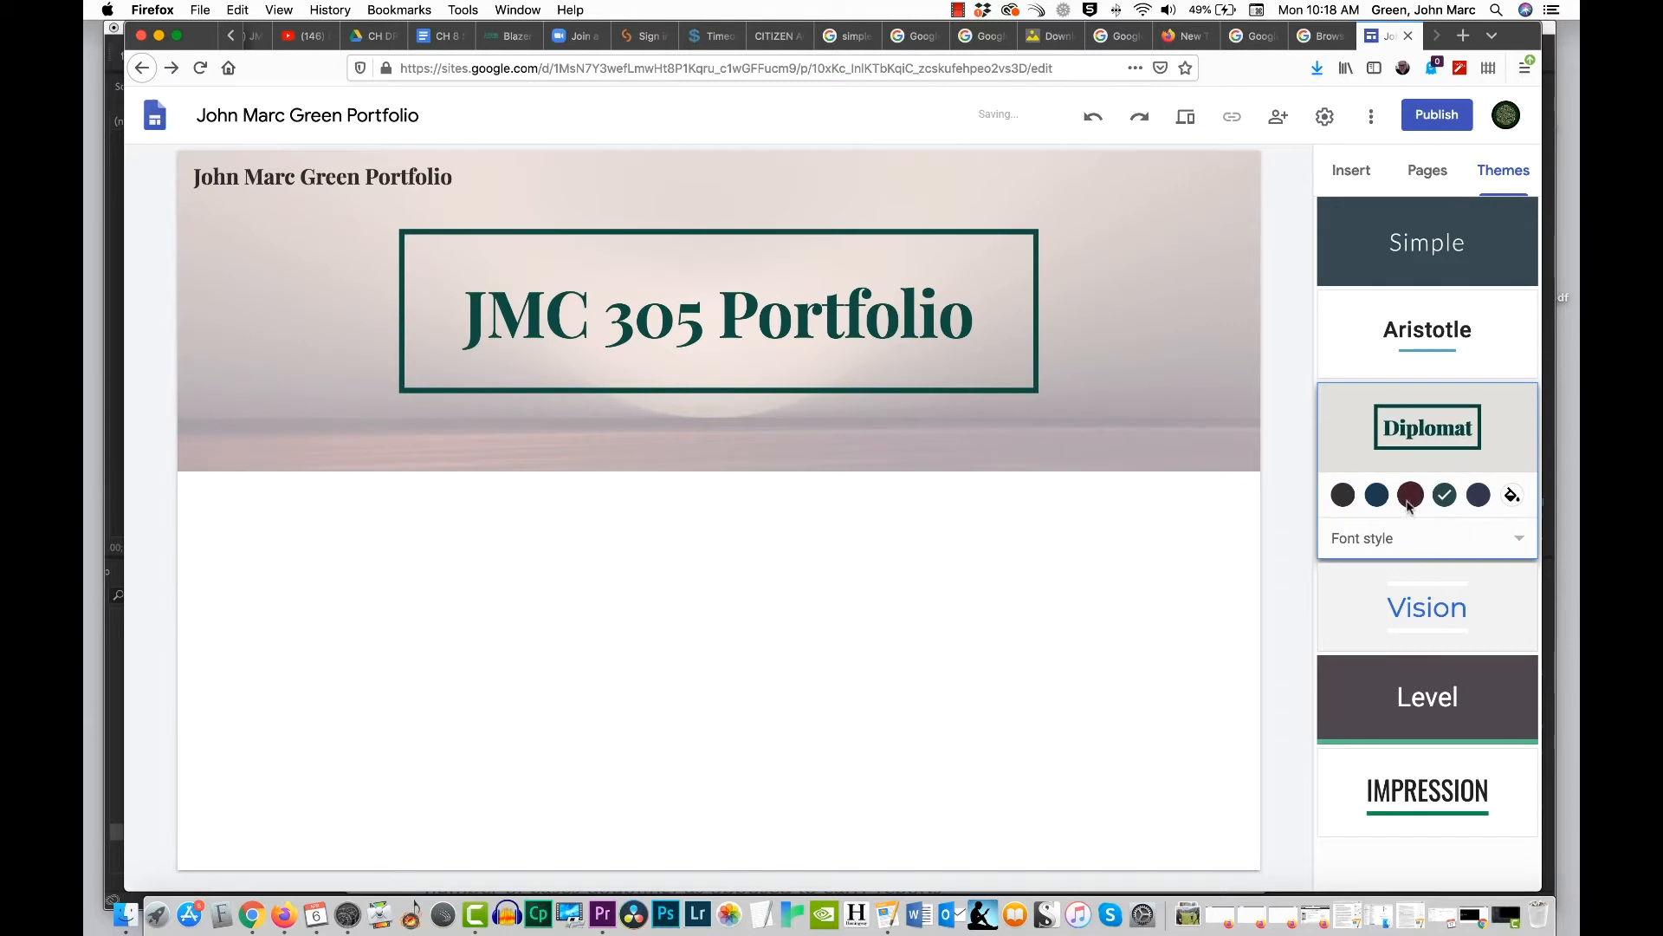
click(1410, 504)
click(1376, 497)
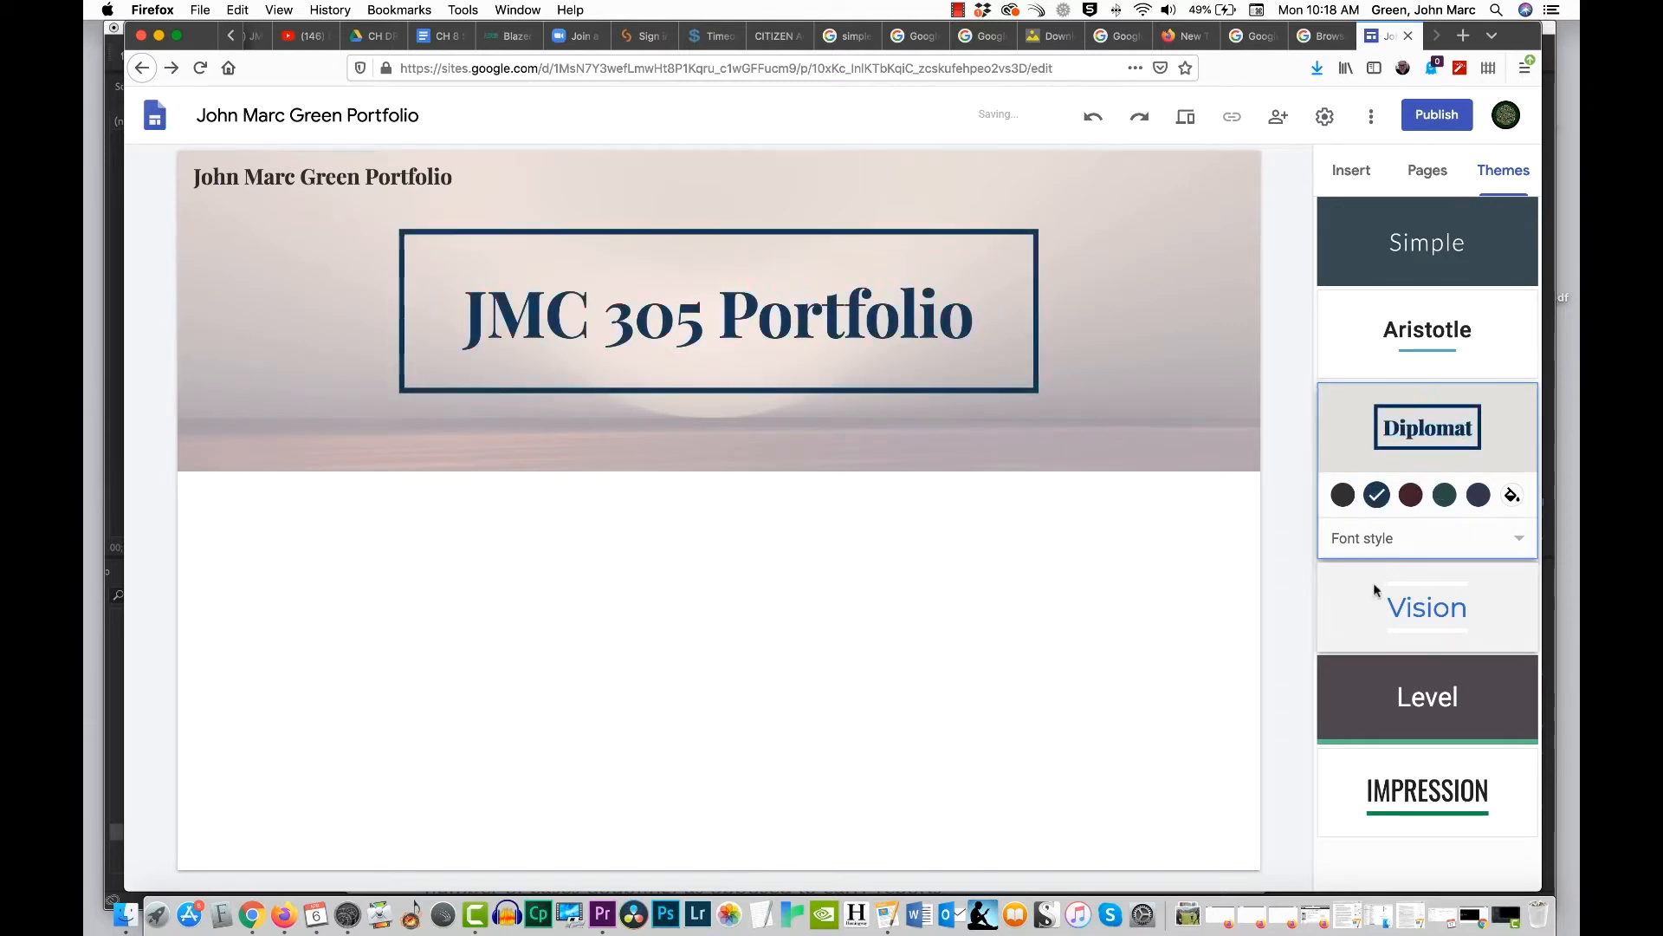
Step: Try the Vision theme on the site, and settle on the Level theme with the light blue color
click(1415, 609)
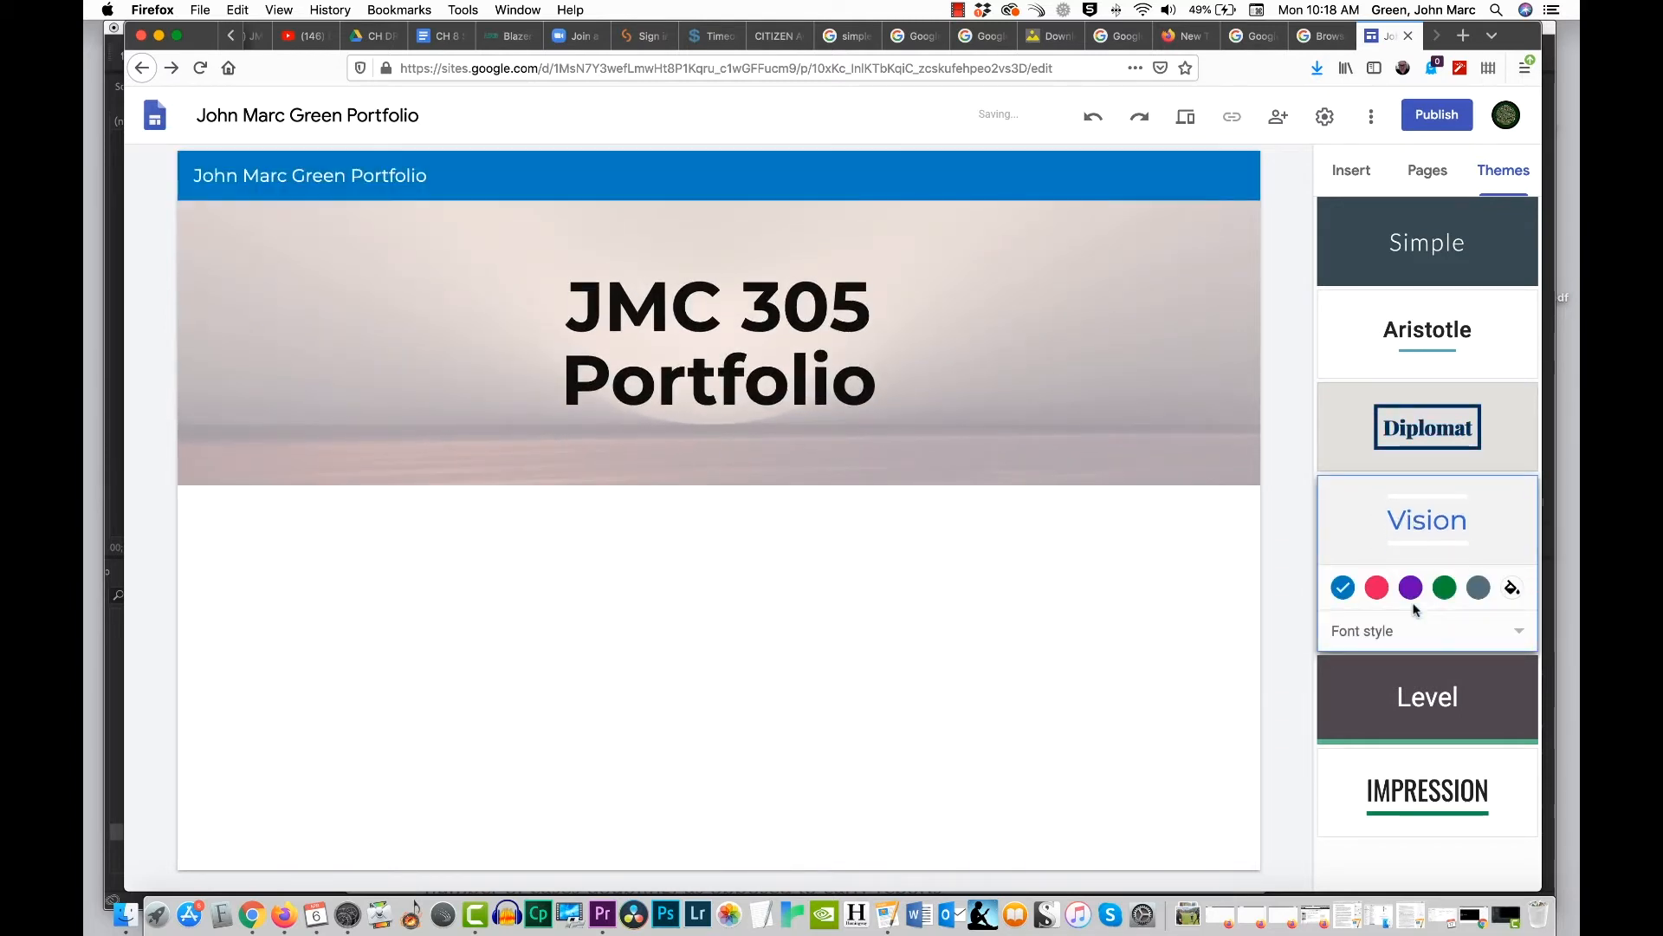
click(1413, 689)
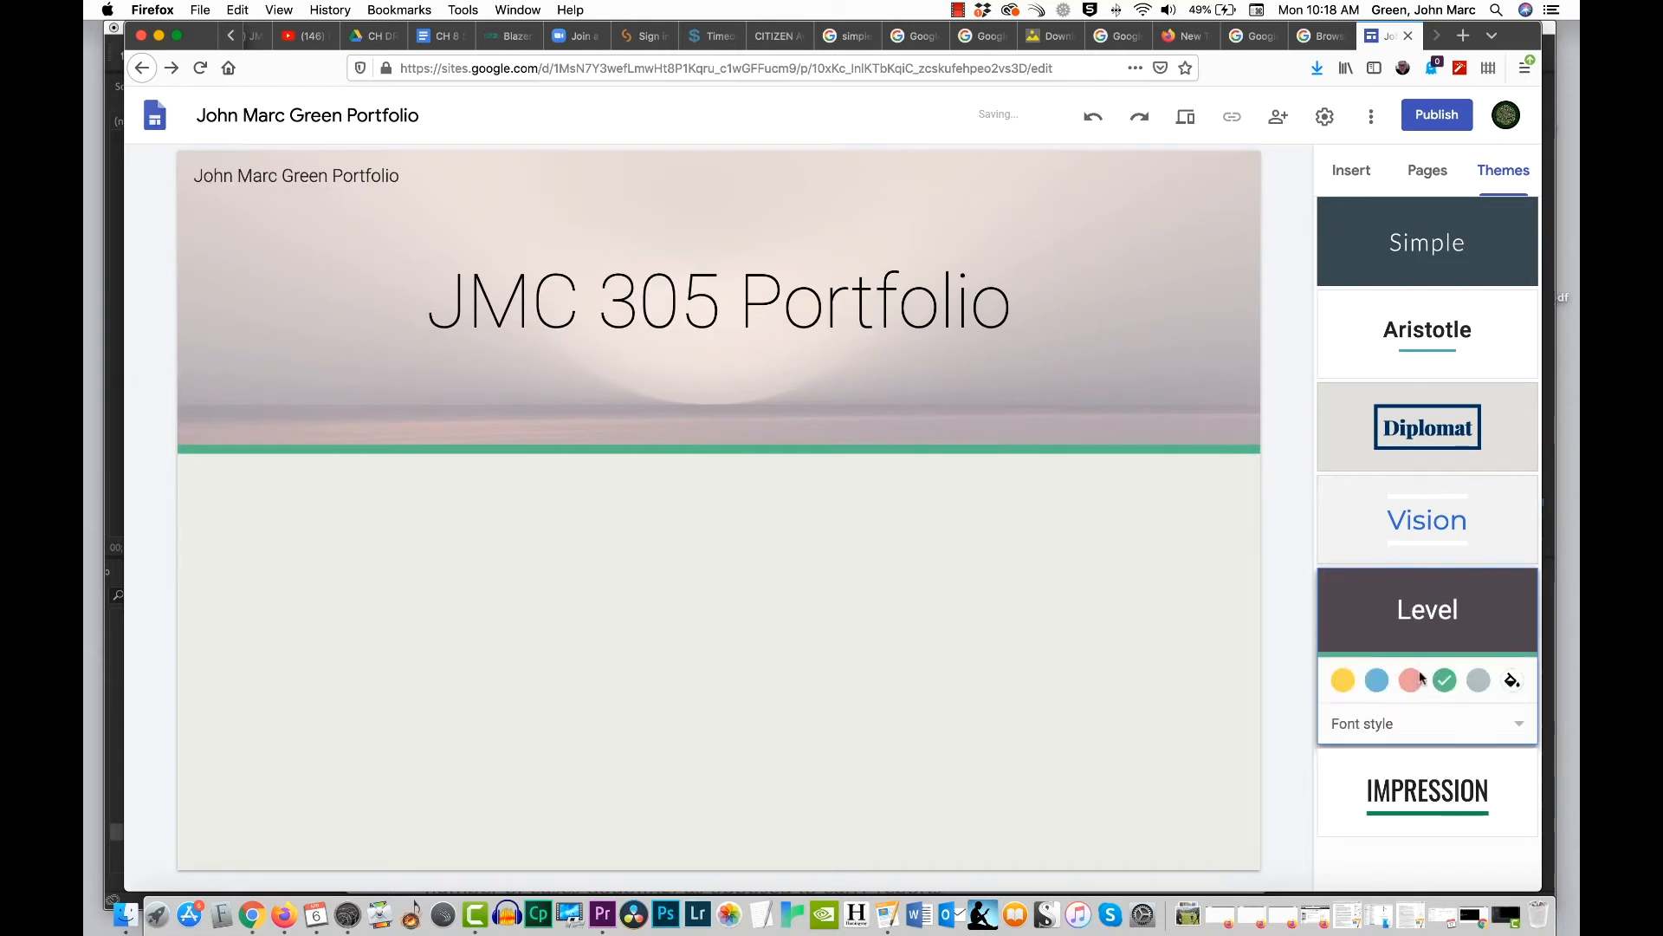
click(1377, 681)
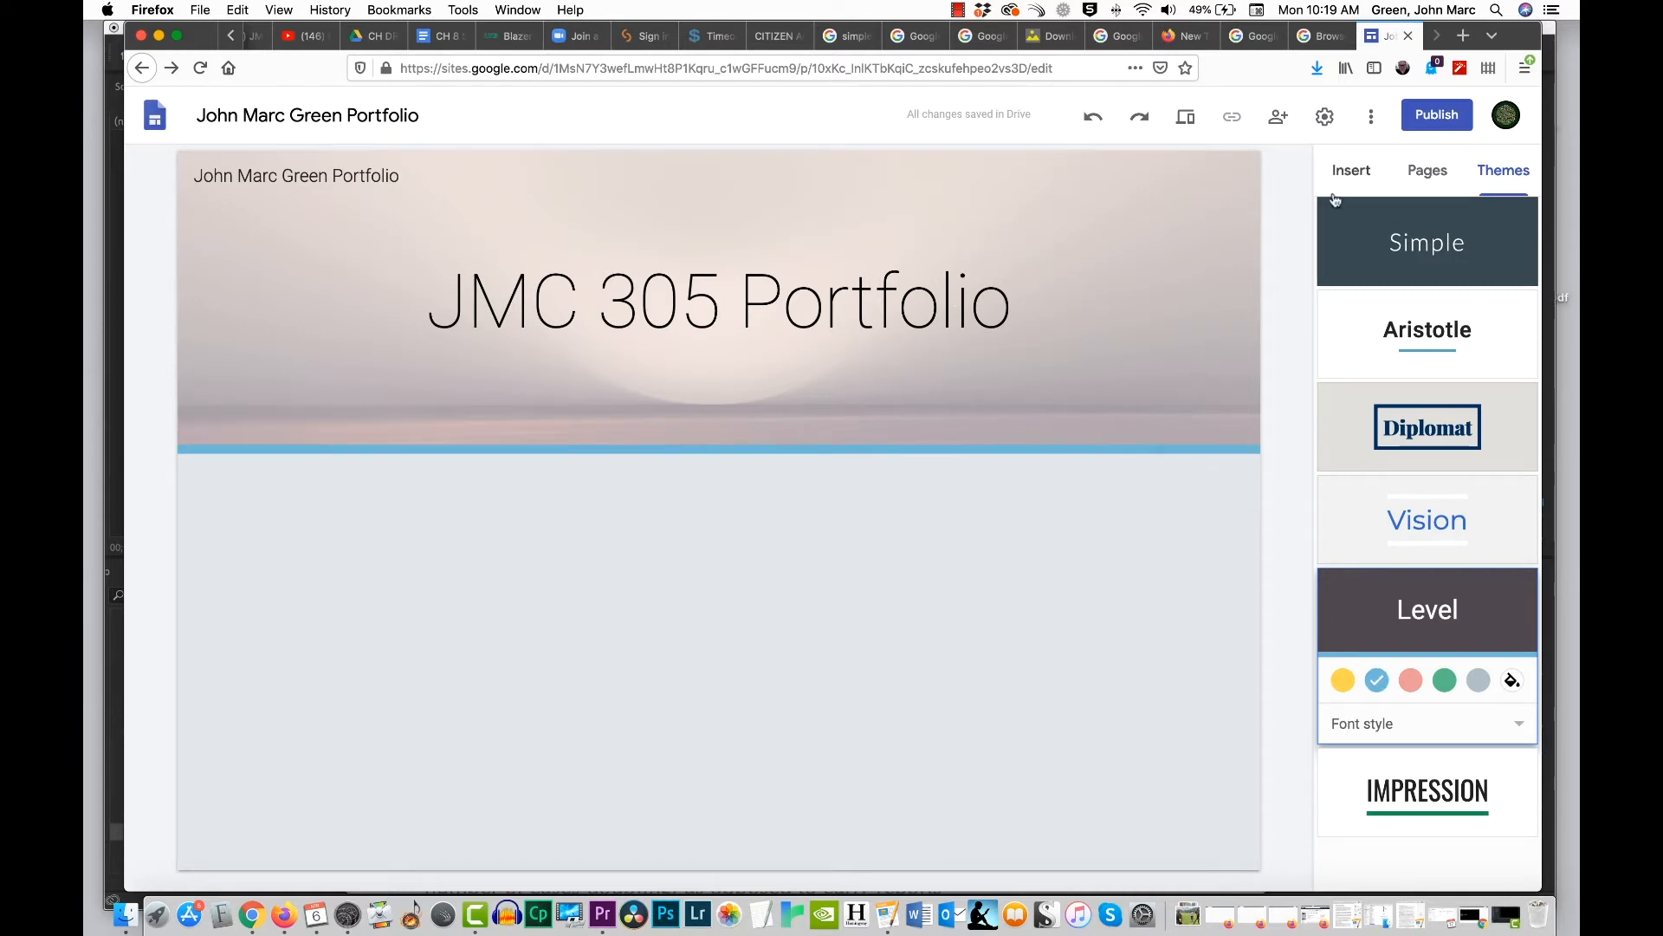
Step: Try four section layouts on the page: one image with text, two captioned images, three captioned images, and two small image-text pairs
click(1351, 173)
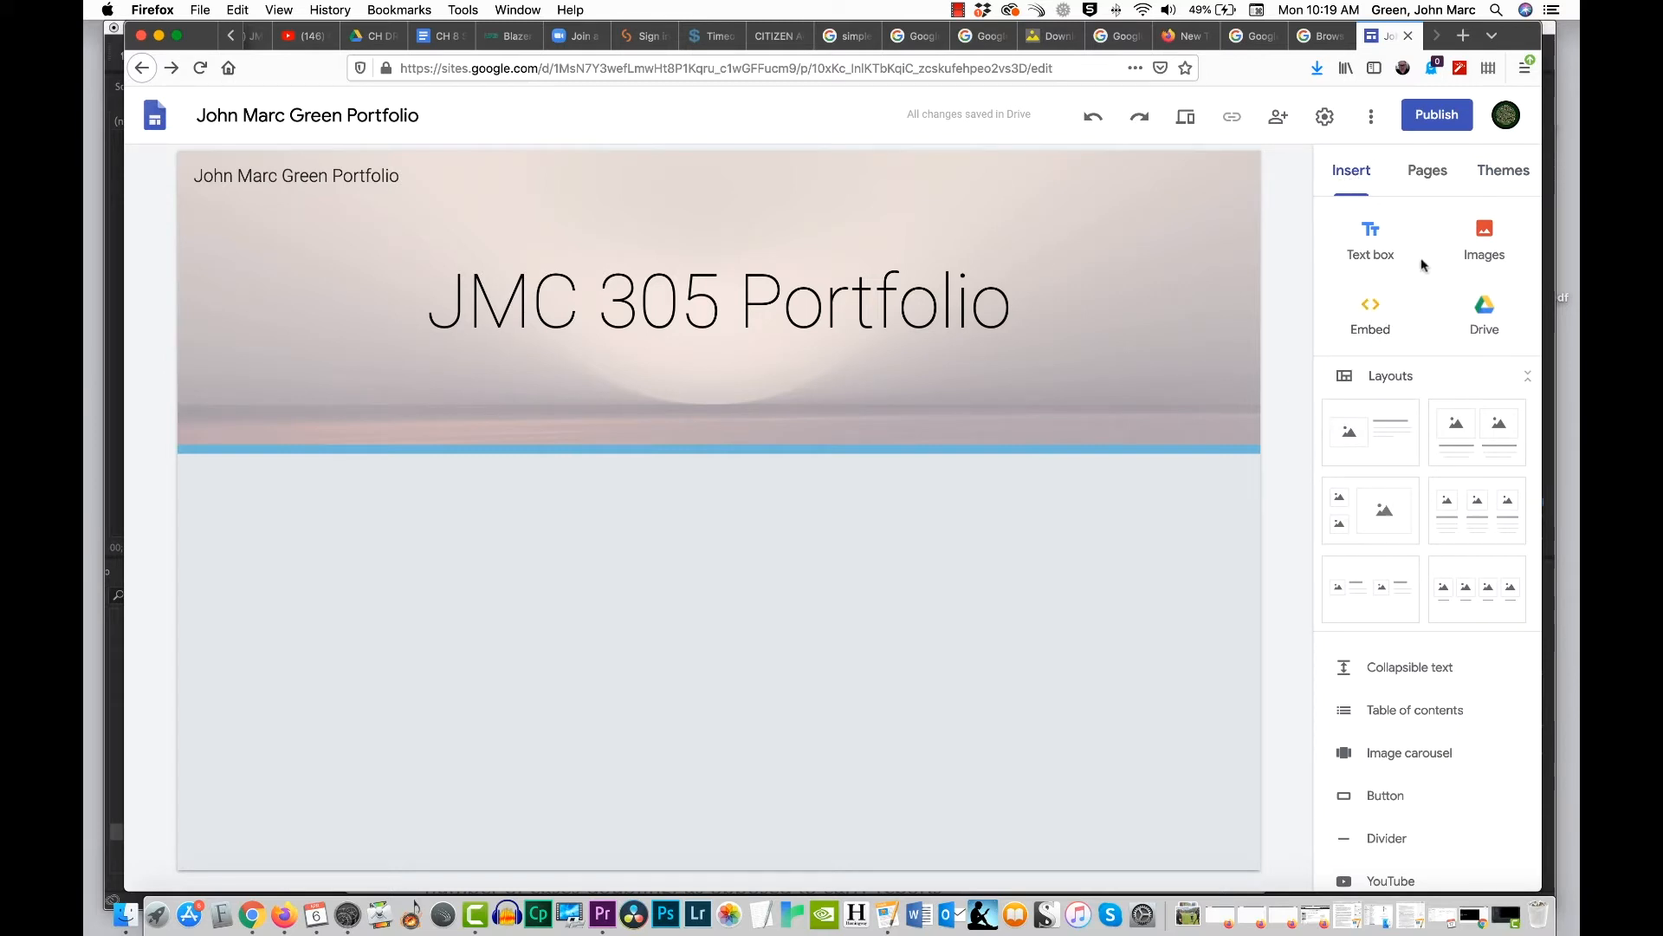
click(1392, 440)
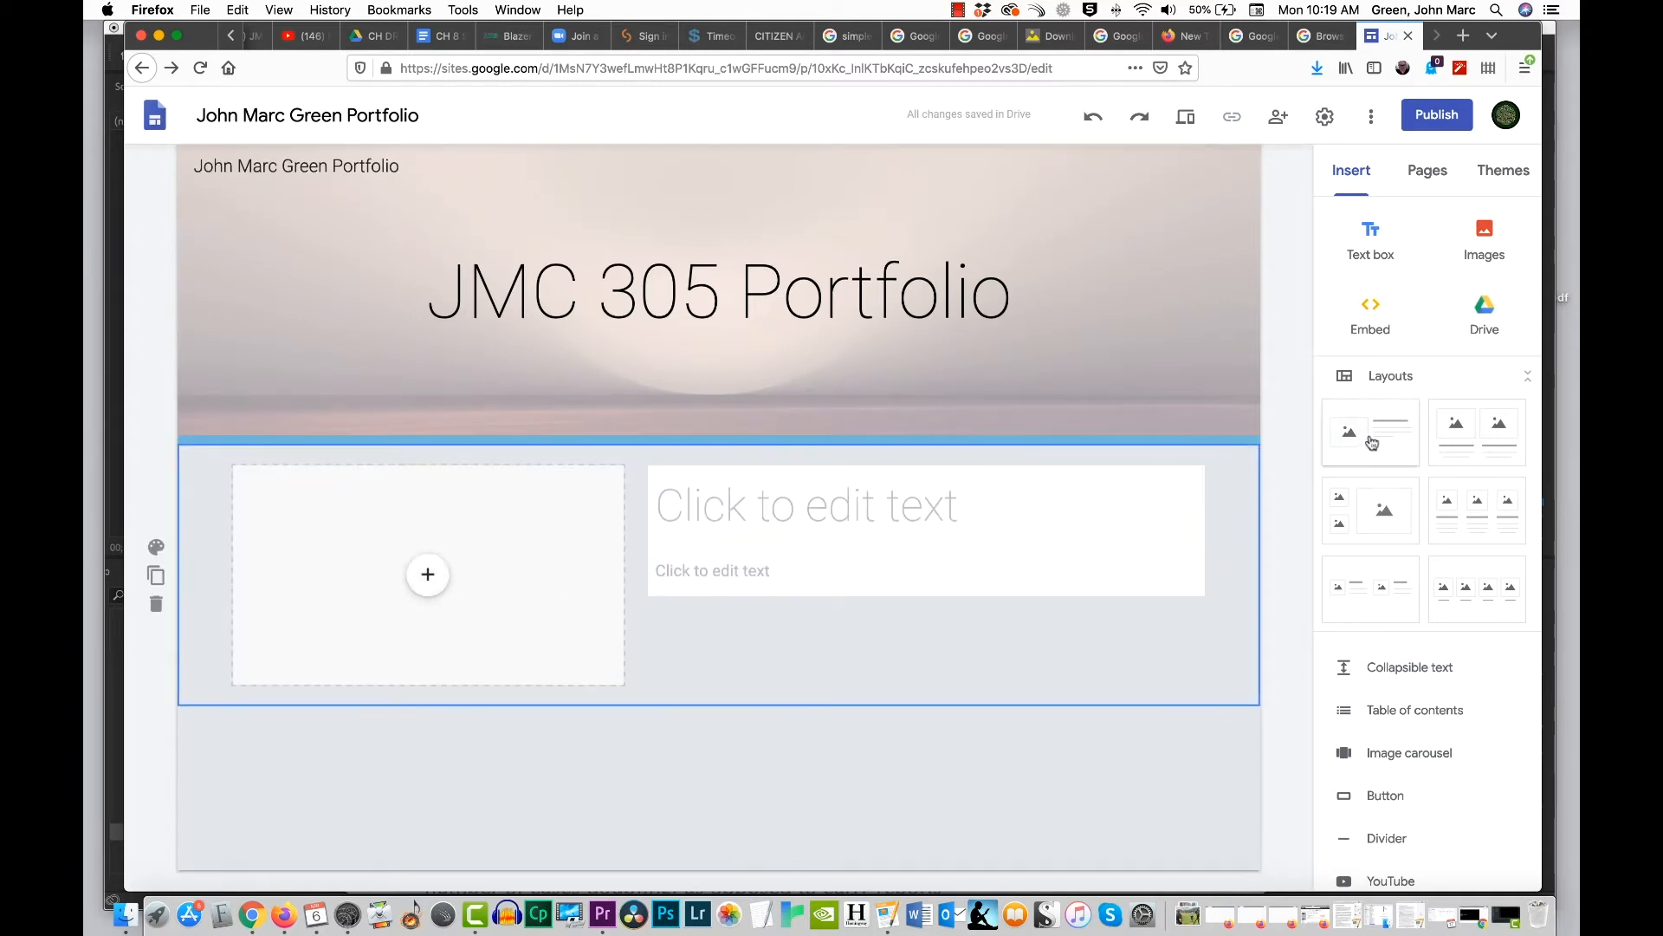
click(1460, 433)
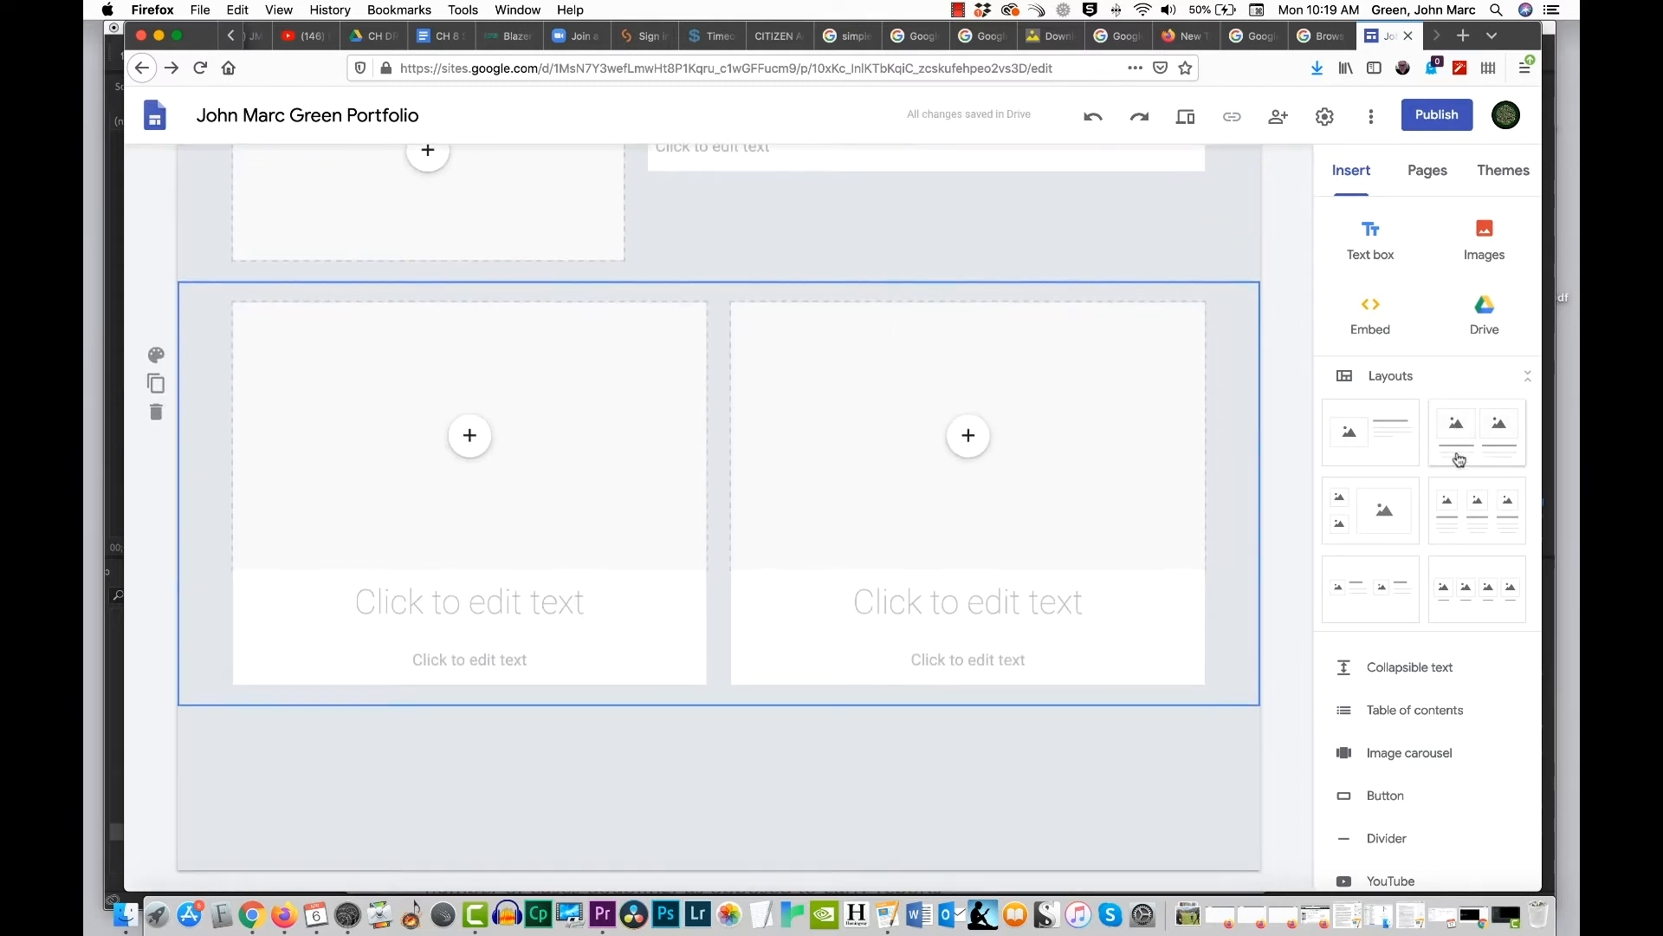
click(1475, 521)
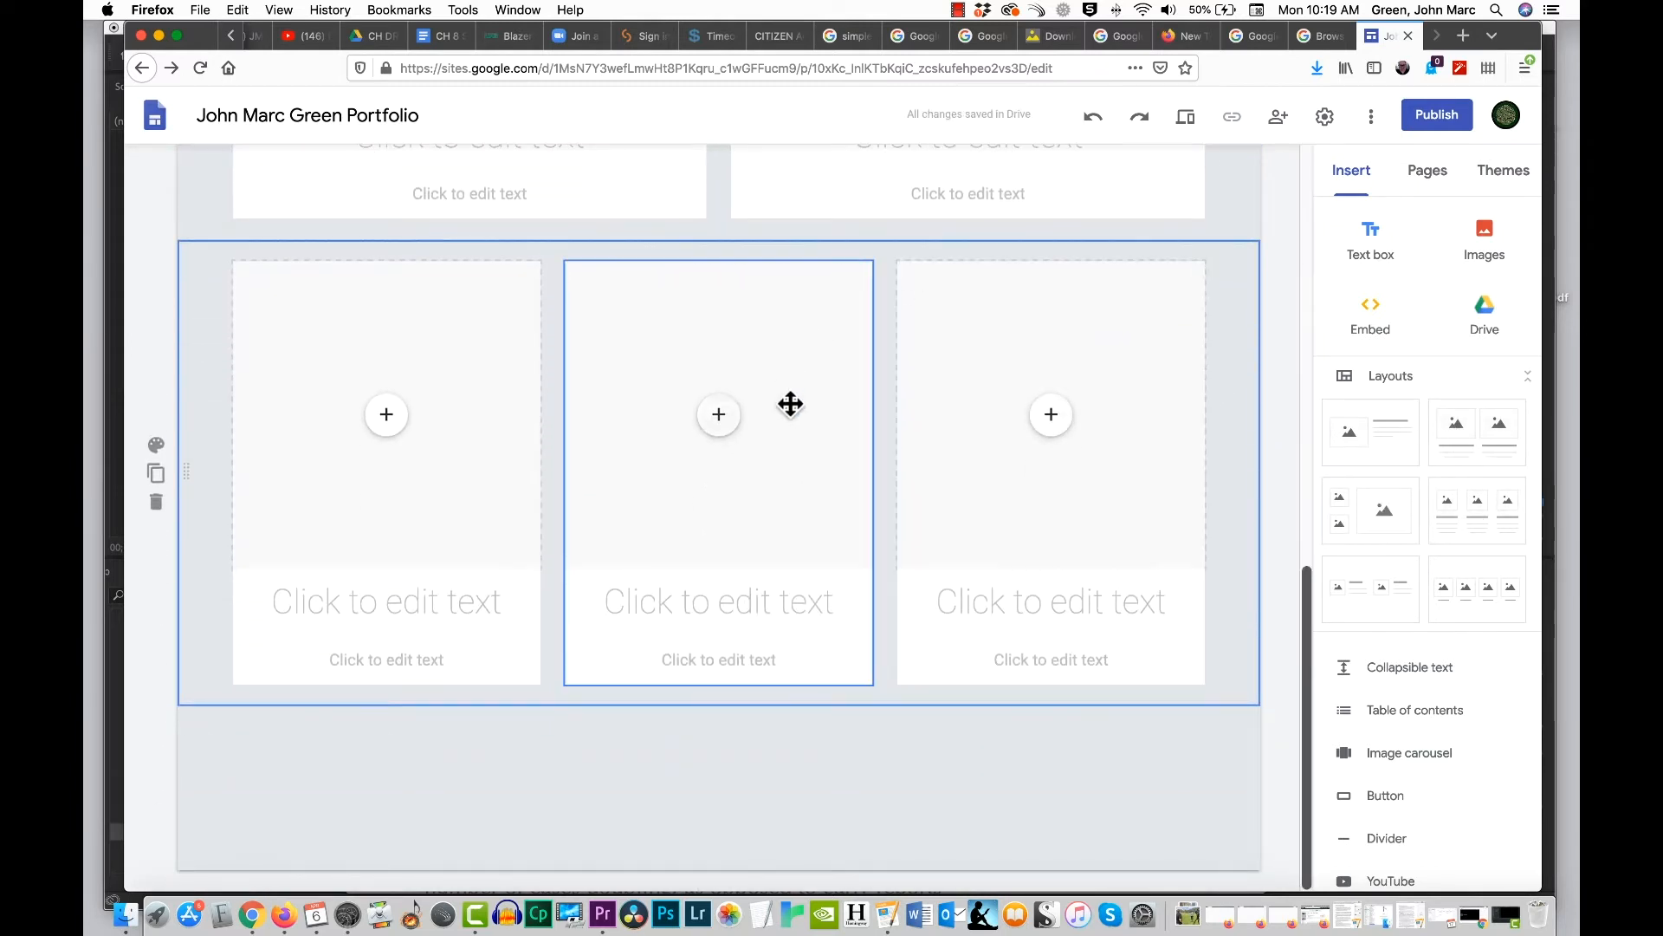
click(1369, 587)
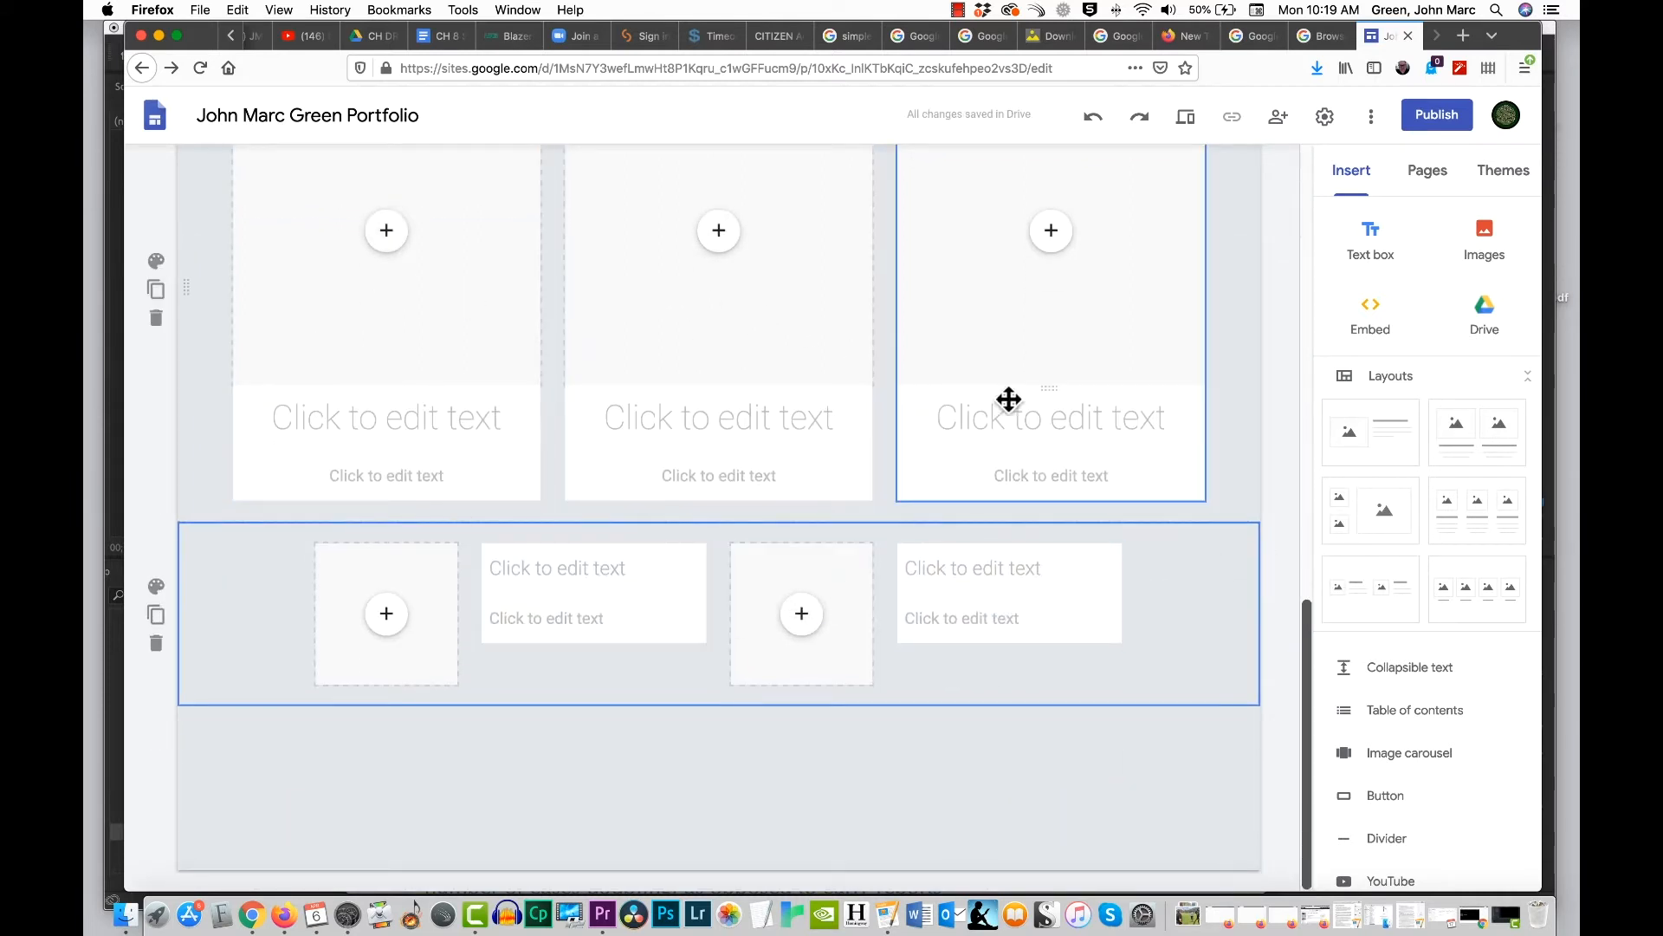
scroll(791, 282, up, 15)
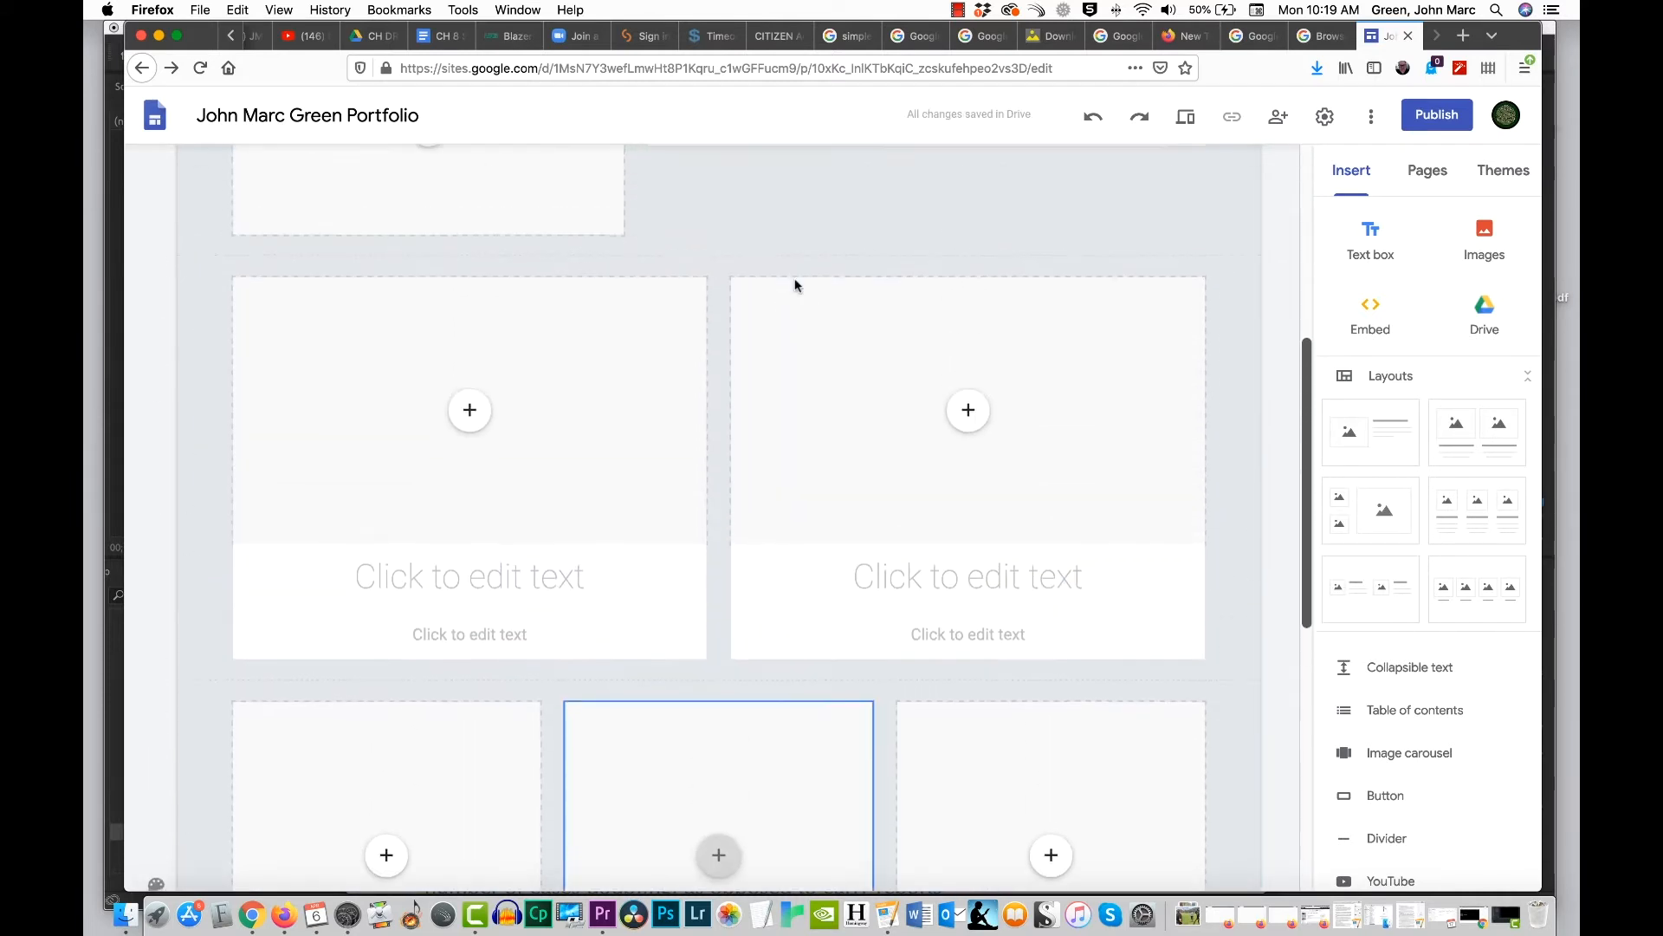
scroll(709, 327, down, 8)
scroll(709, 327, up, 3)
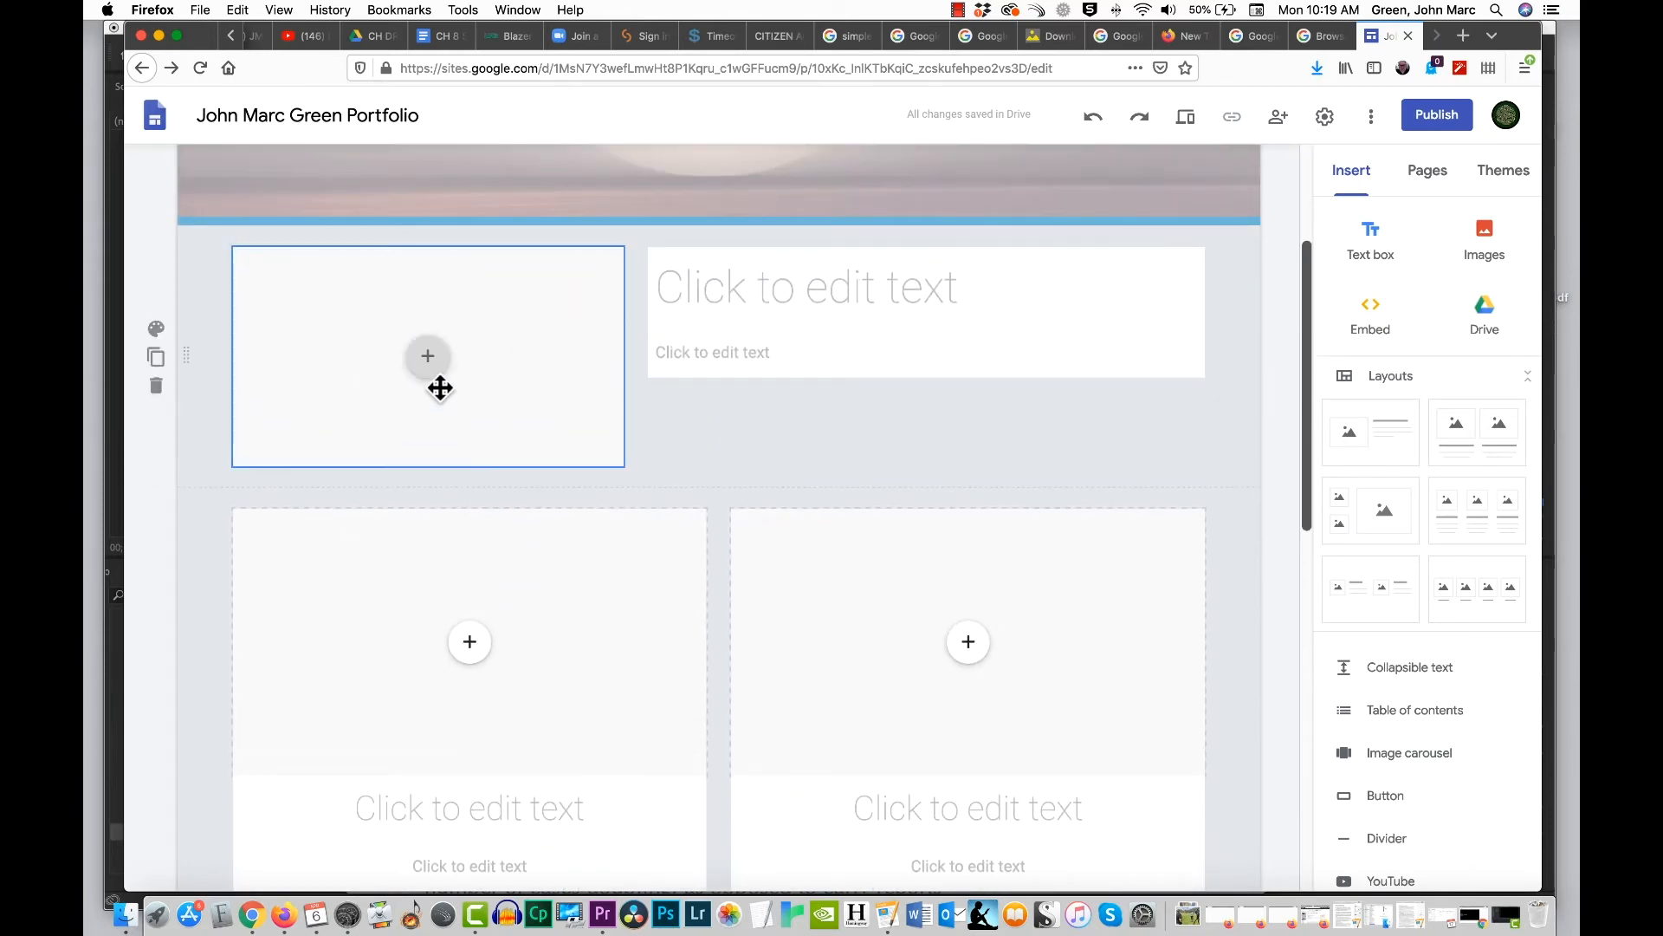
Step: Delete all four trial layout sections below the header
click(155, 384)
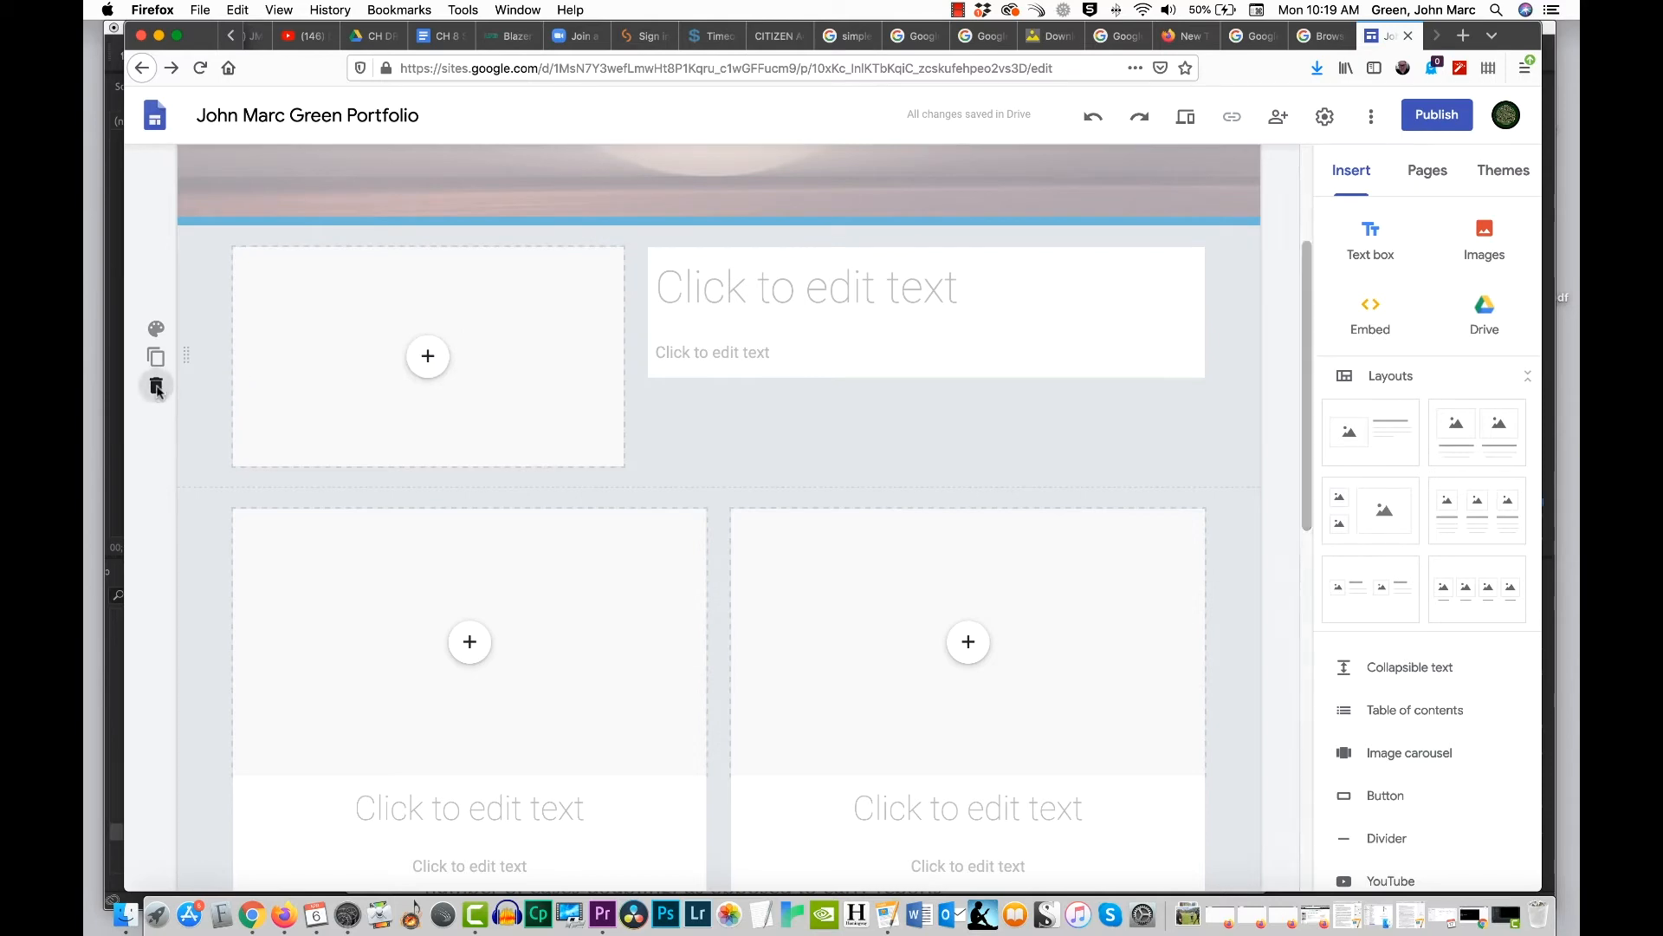
click(156, 467)
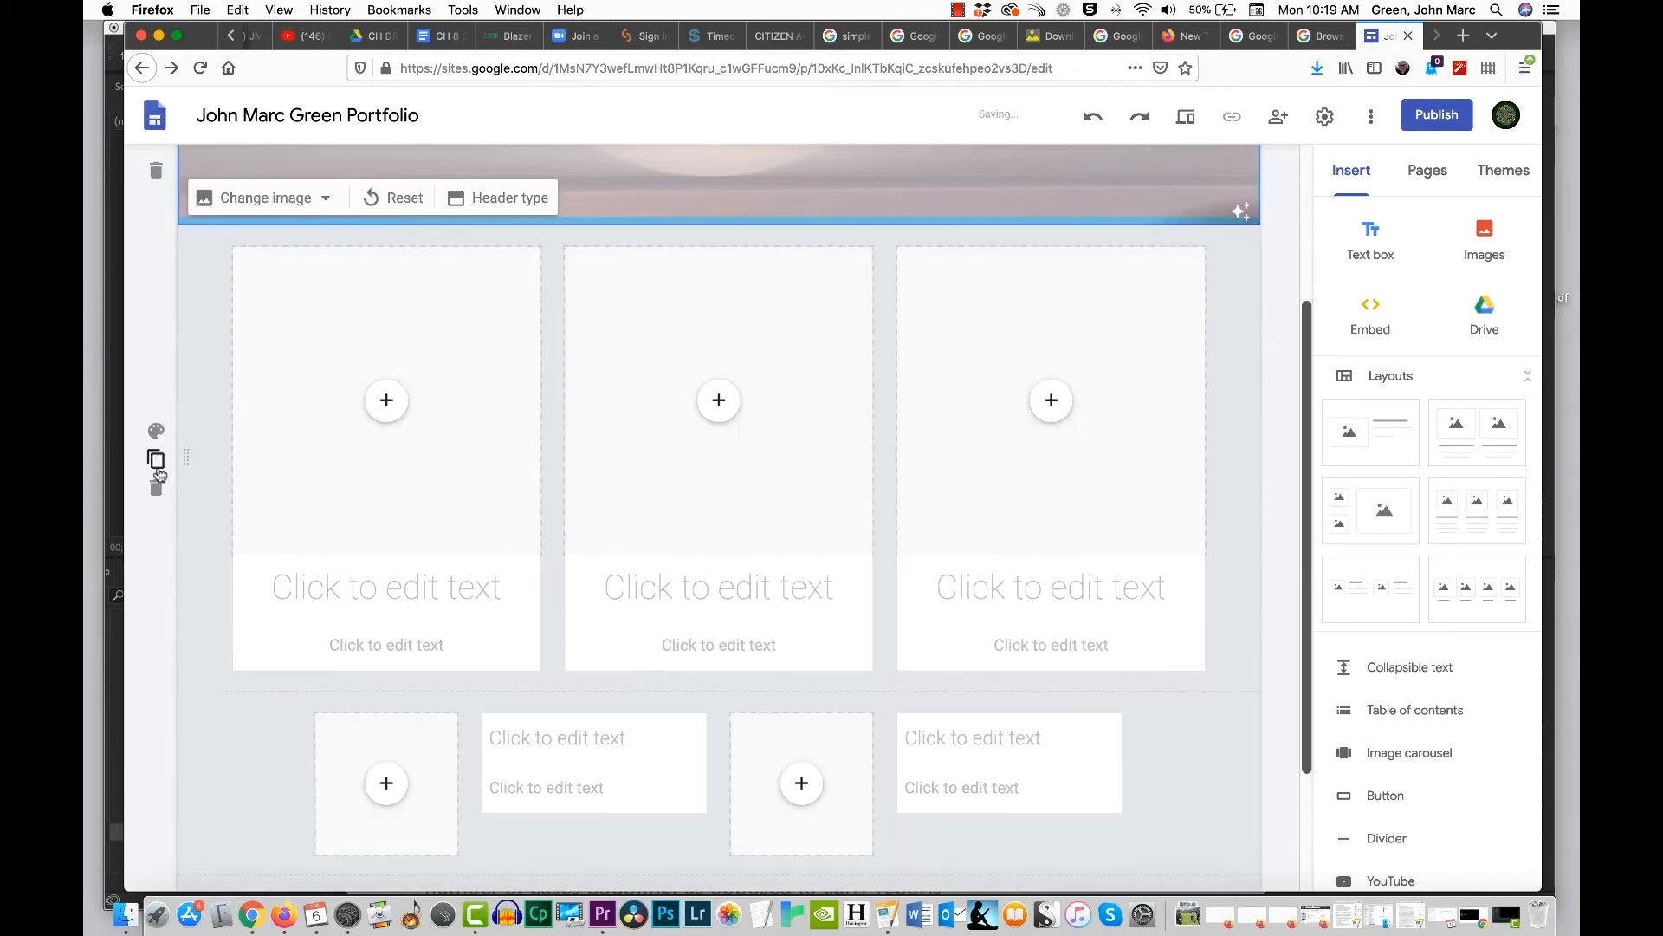
click(156, 488)
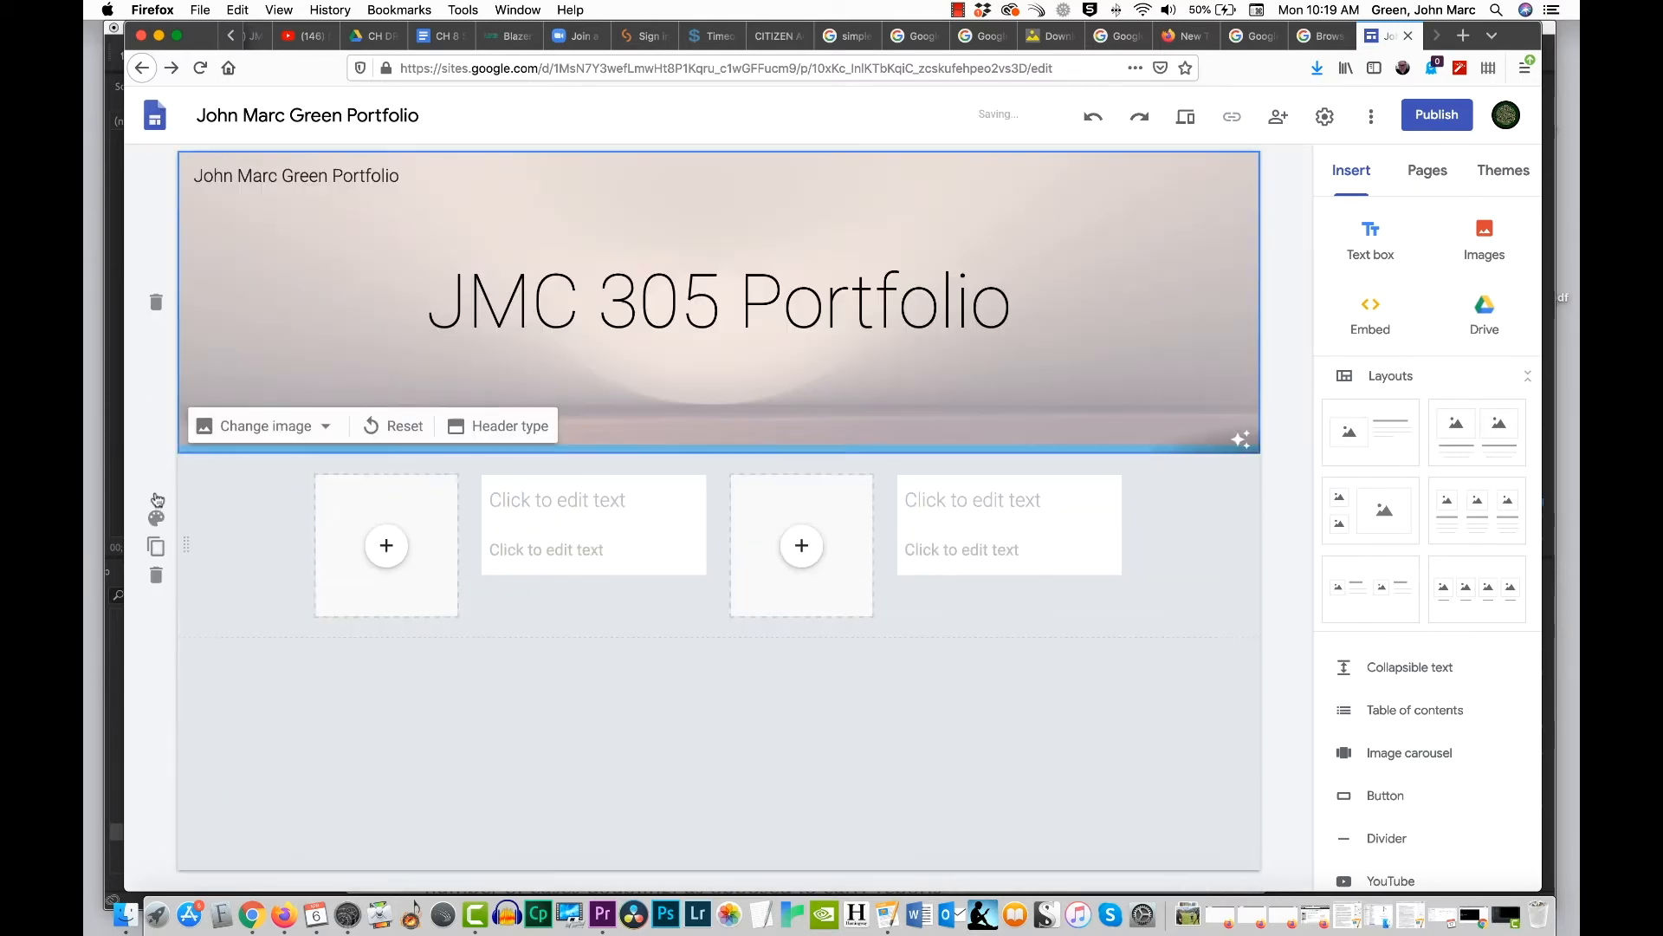
click(156, 577)
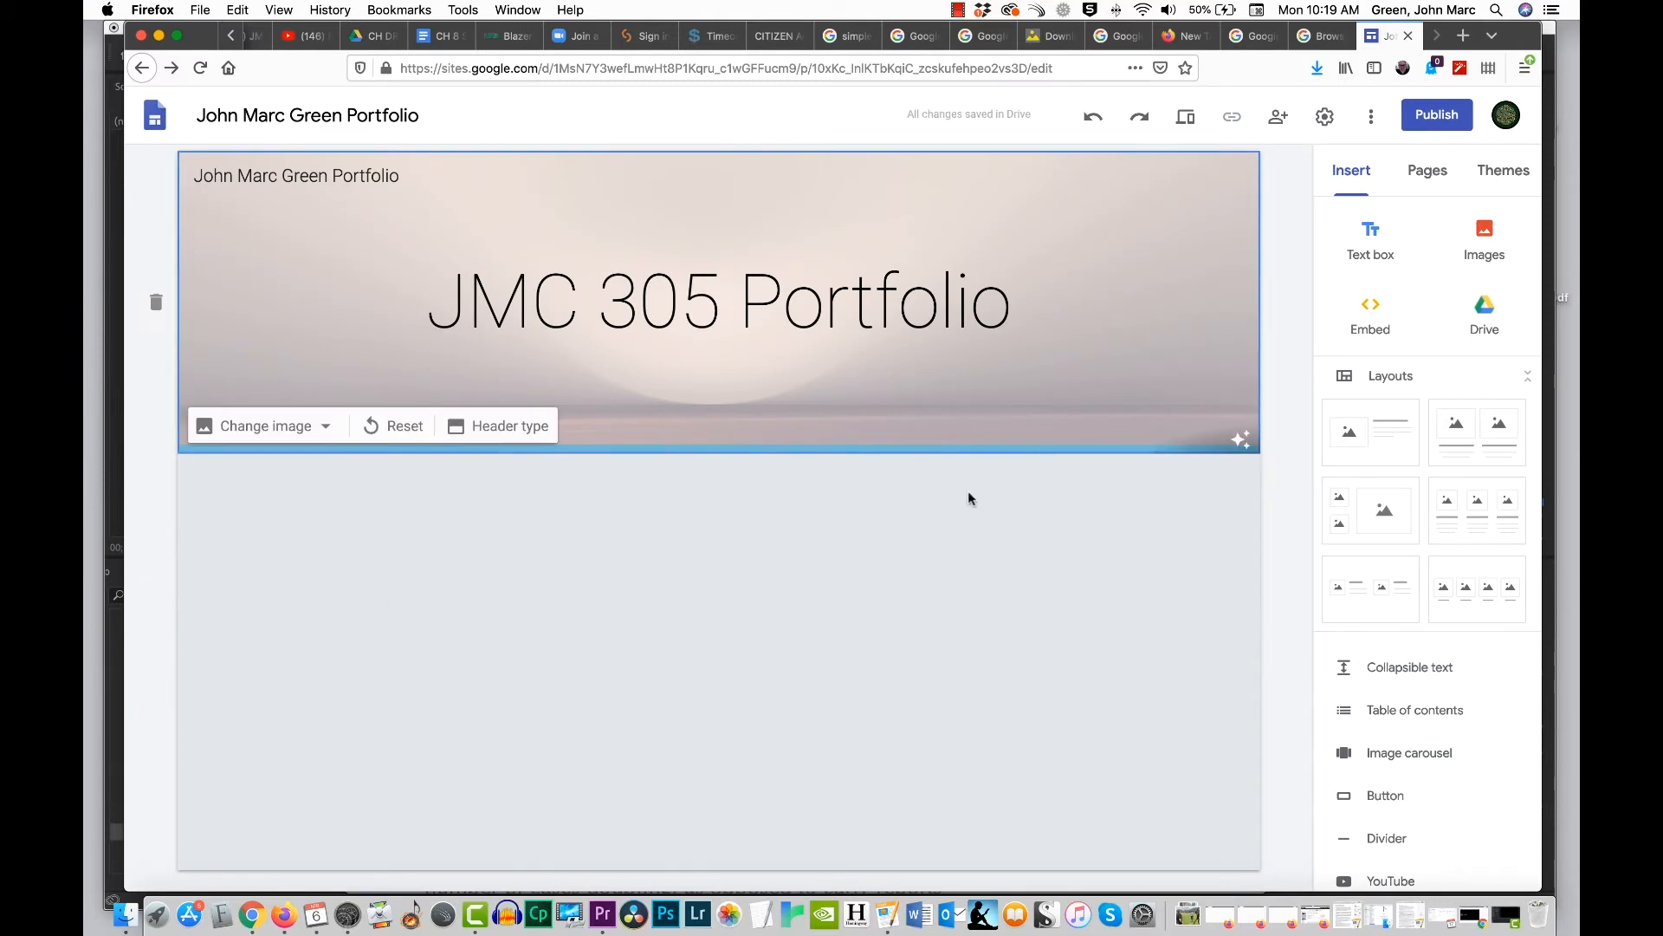
Step: Insert the layout with one media placeholder beside a title and text, and check which content types the placeholder offers
click(1383, 433)
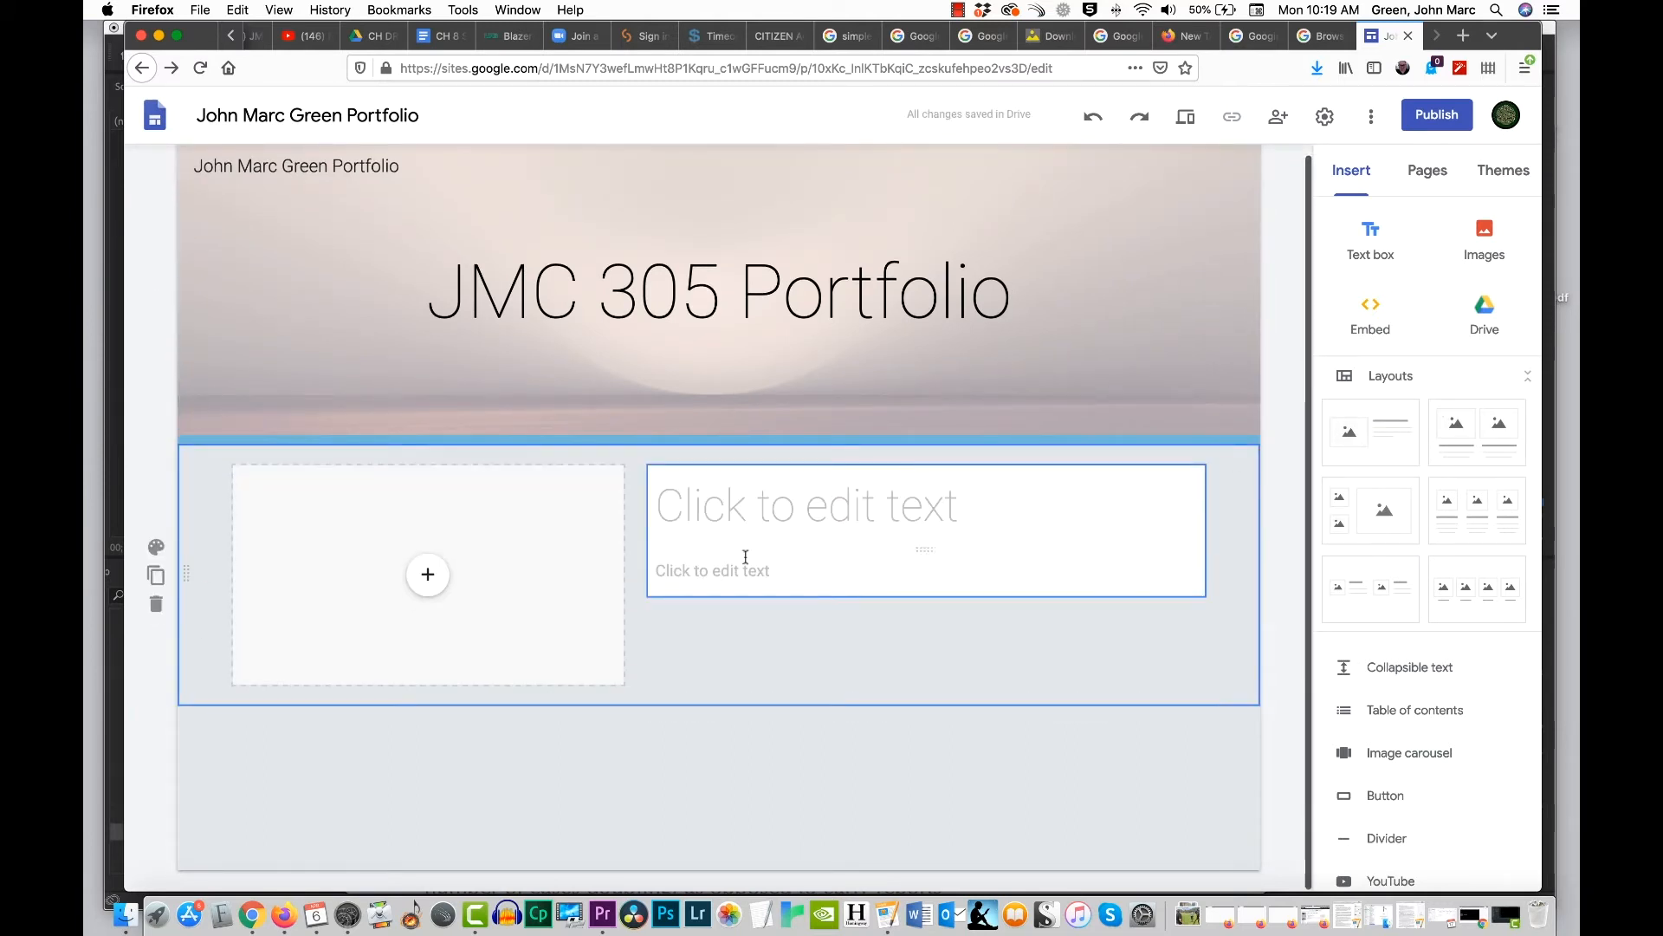
click(428, 577)
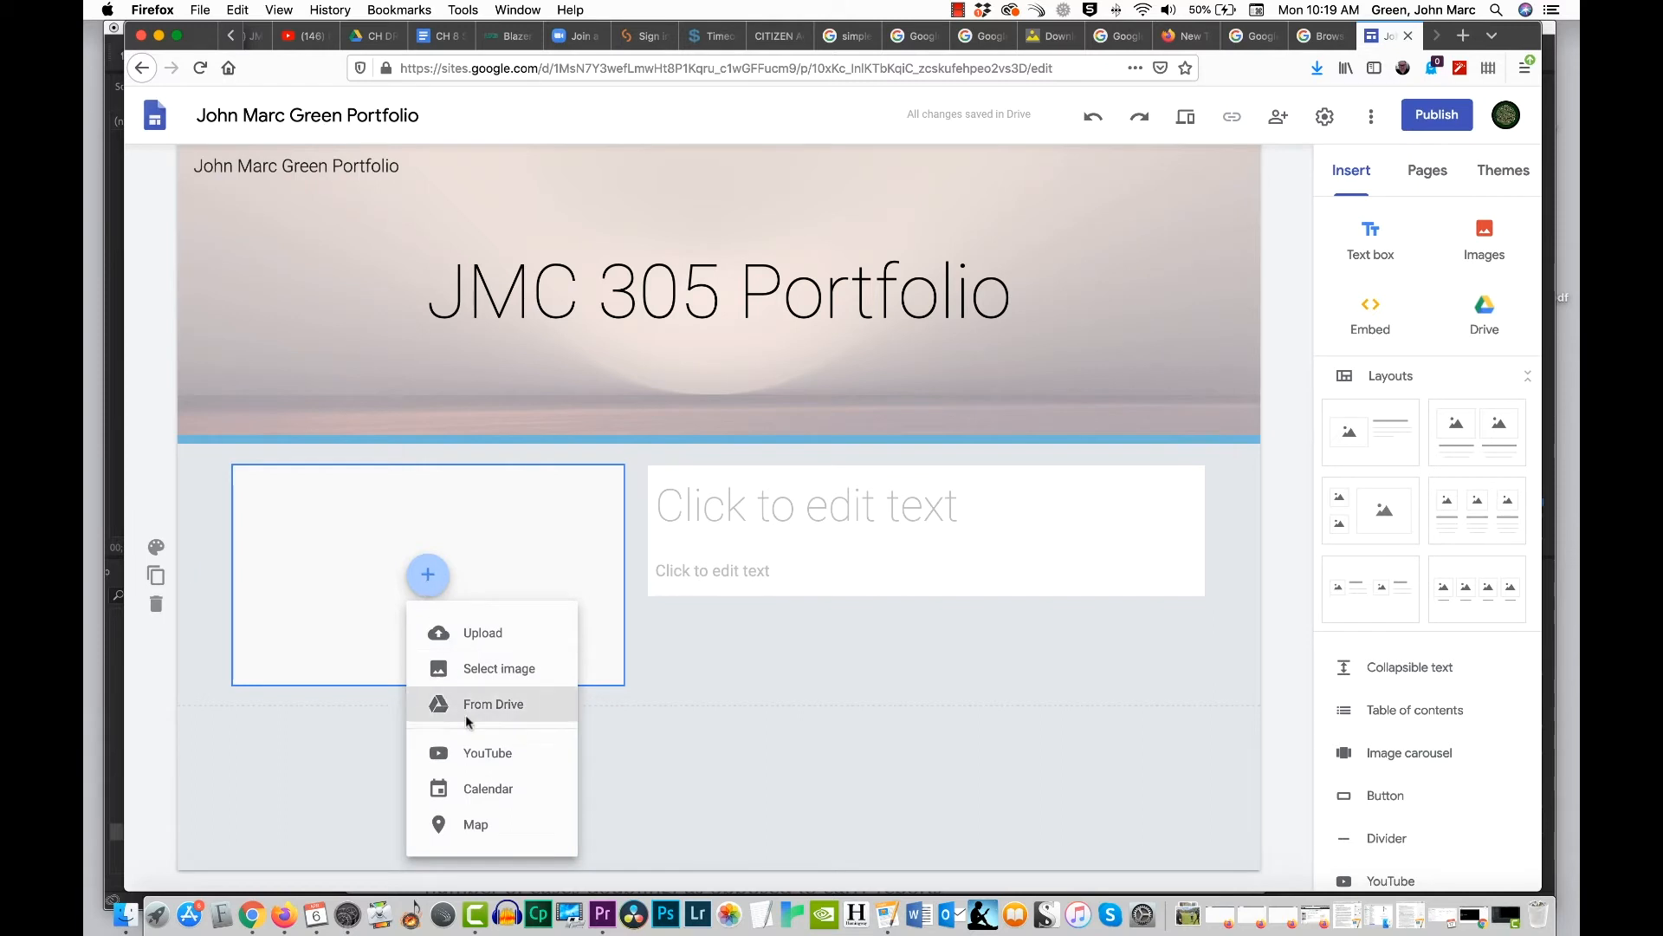
click(702, 653)
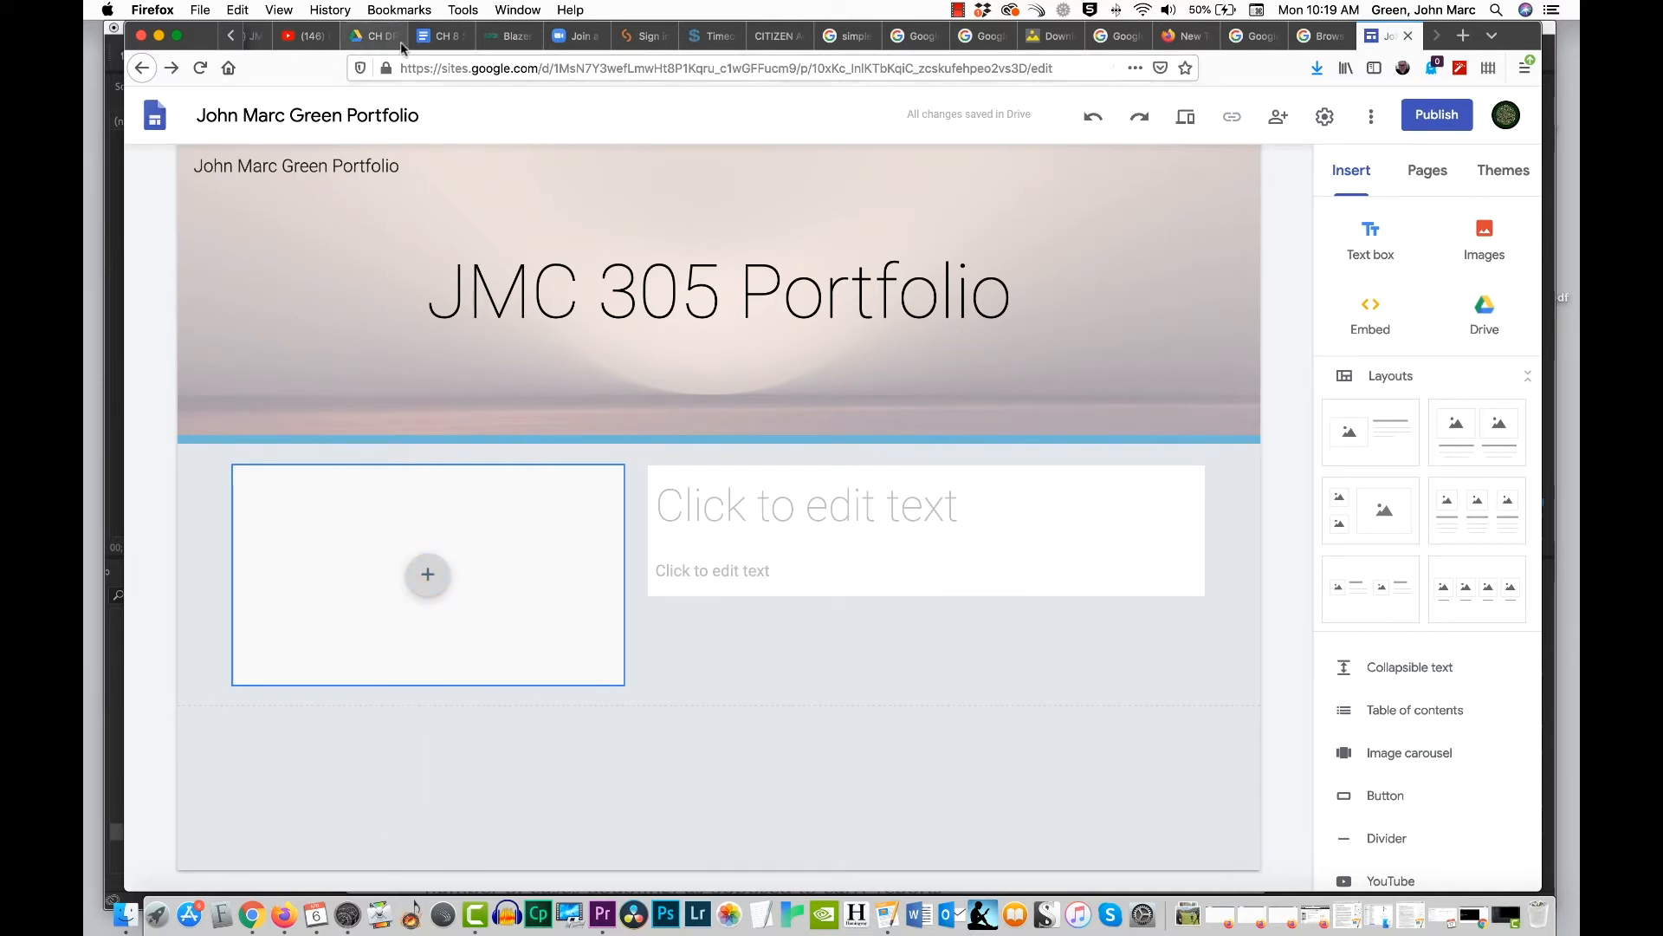
Step: Copy the link of the "iOS Screen Recording with Audio" video in YouTube Studio and return to the site editor
scroll(416, 39, up, 3)
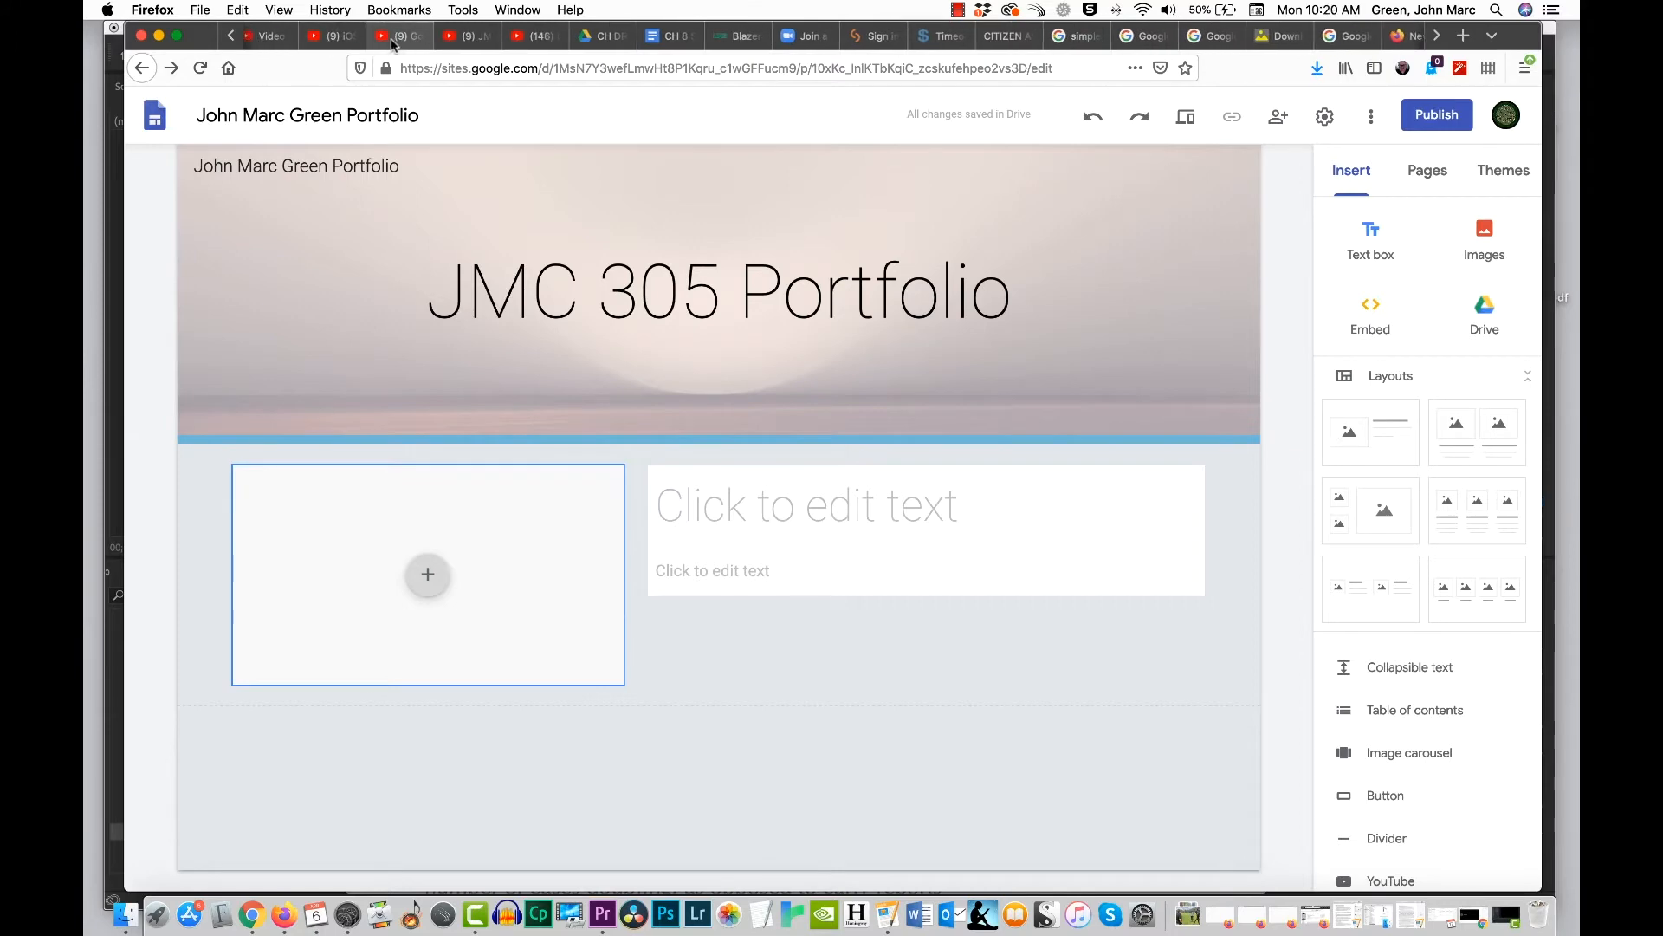
click(271, 37)
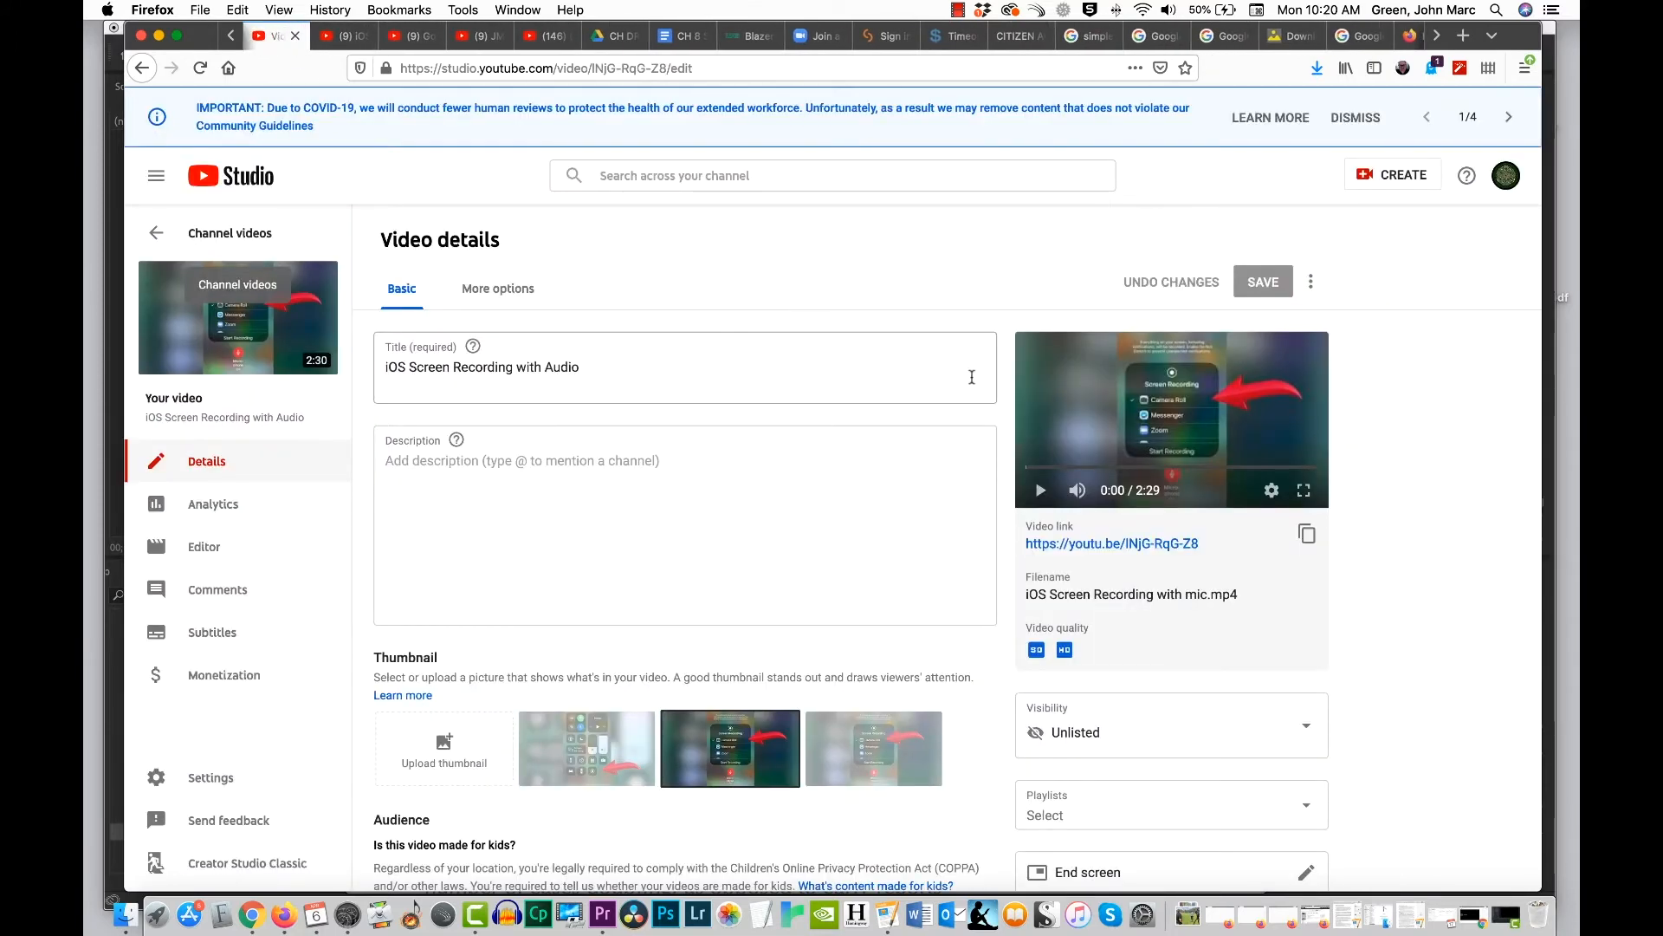
click(1310, 537)
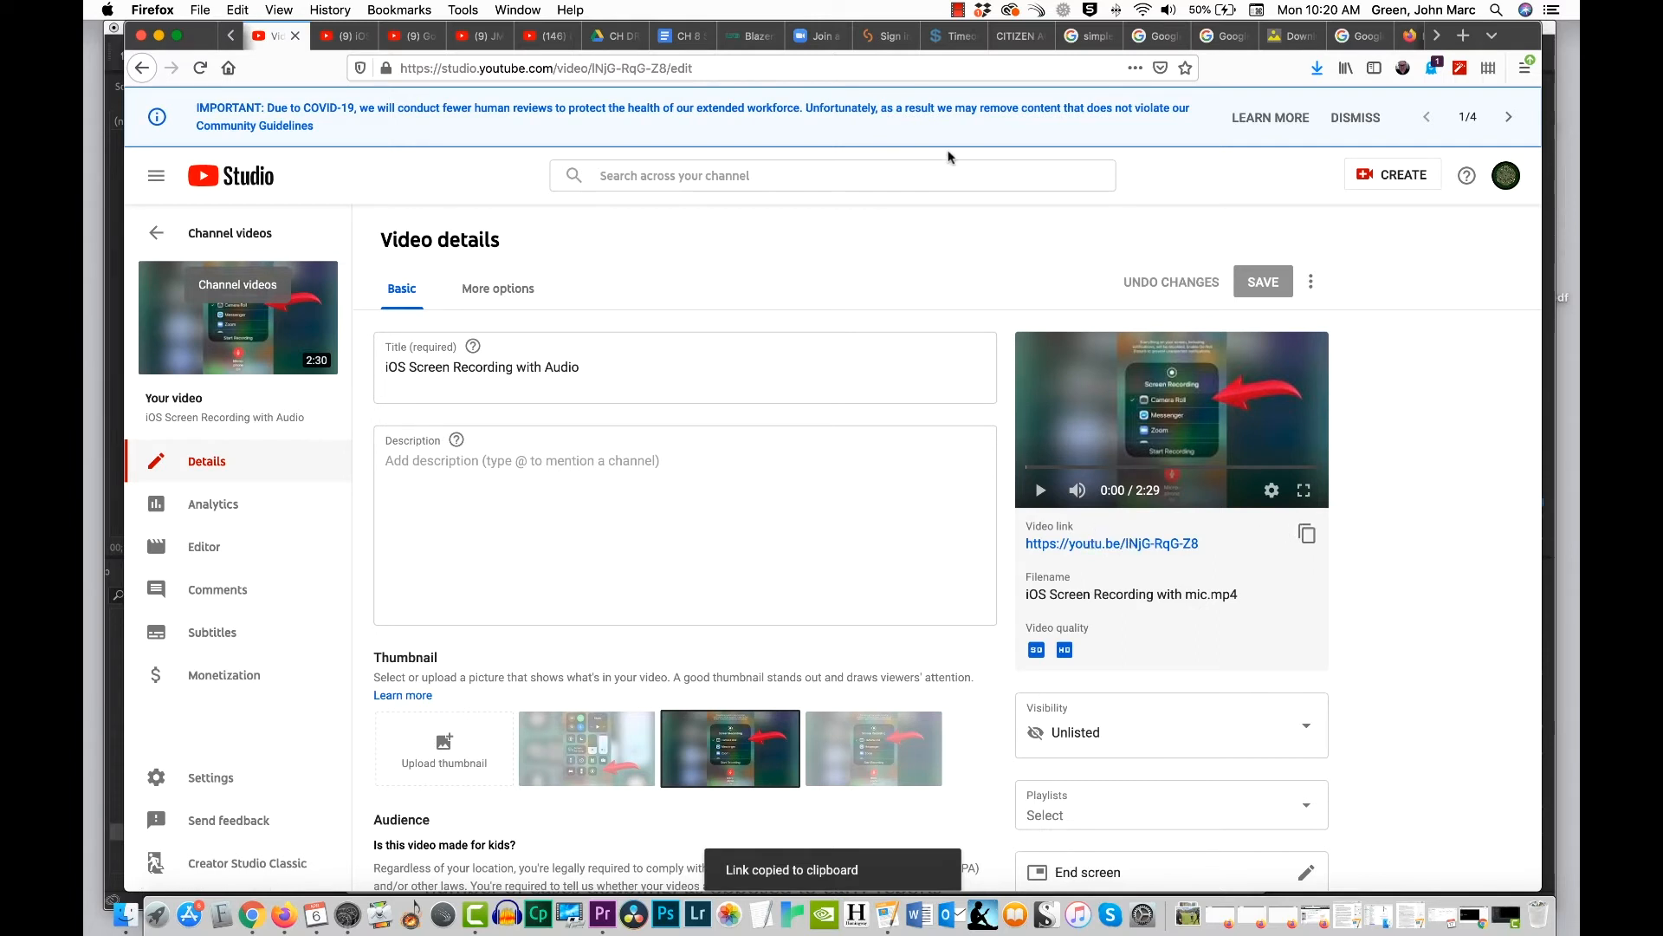
scroll(1213, 43, down, 4)
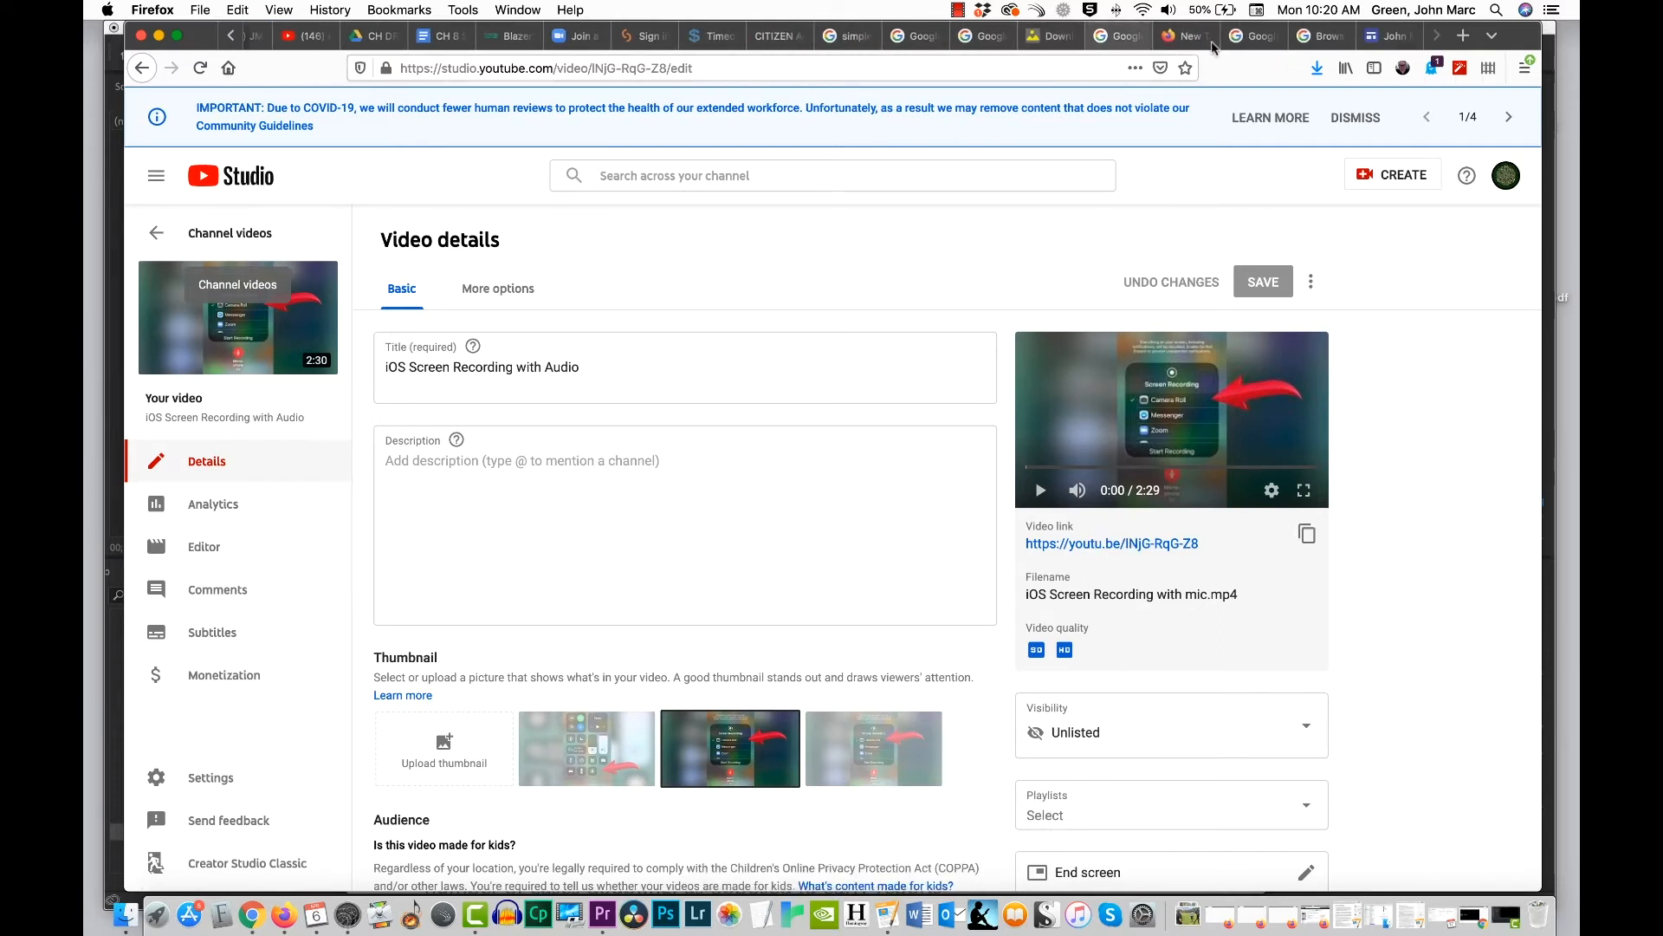
click(1387, 37)
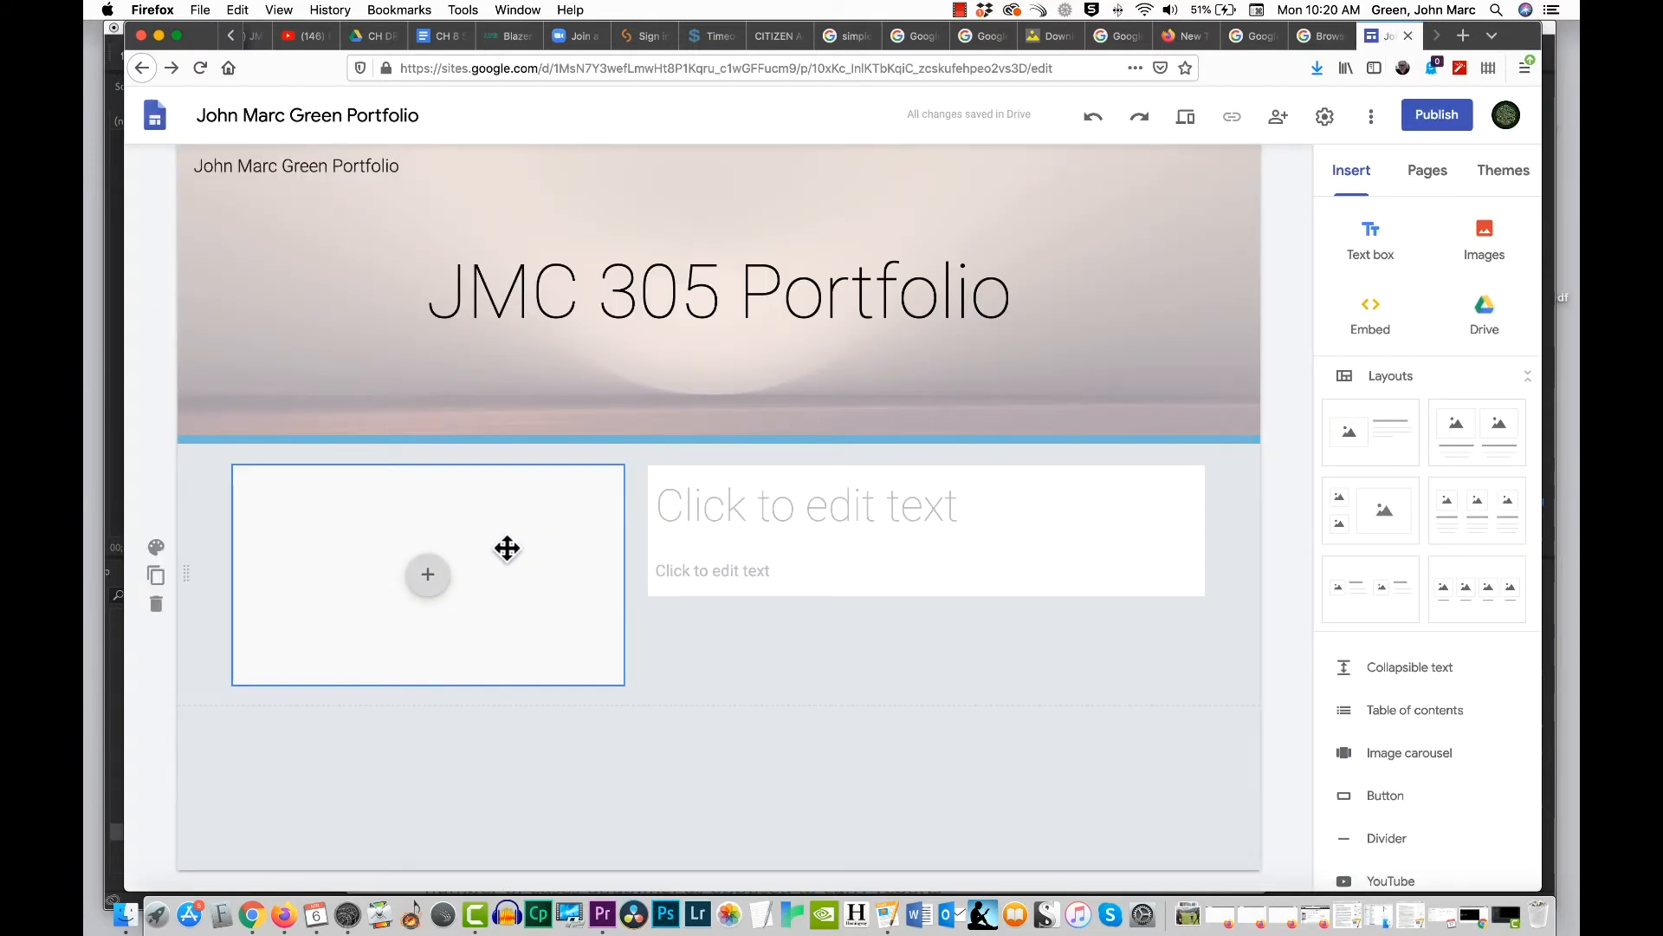
Step: Embed the YouTube video "iOS Screen Recording with Audio" in the section's media placeholder, finding it by the copied link
click(427, 577)
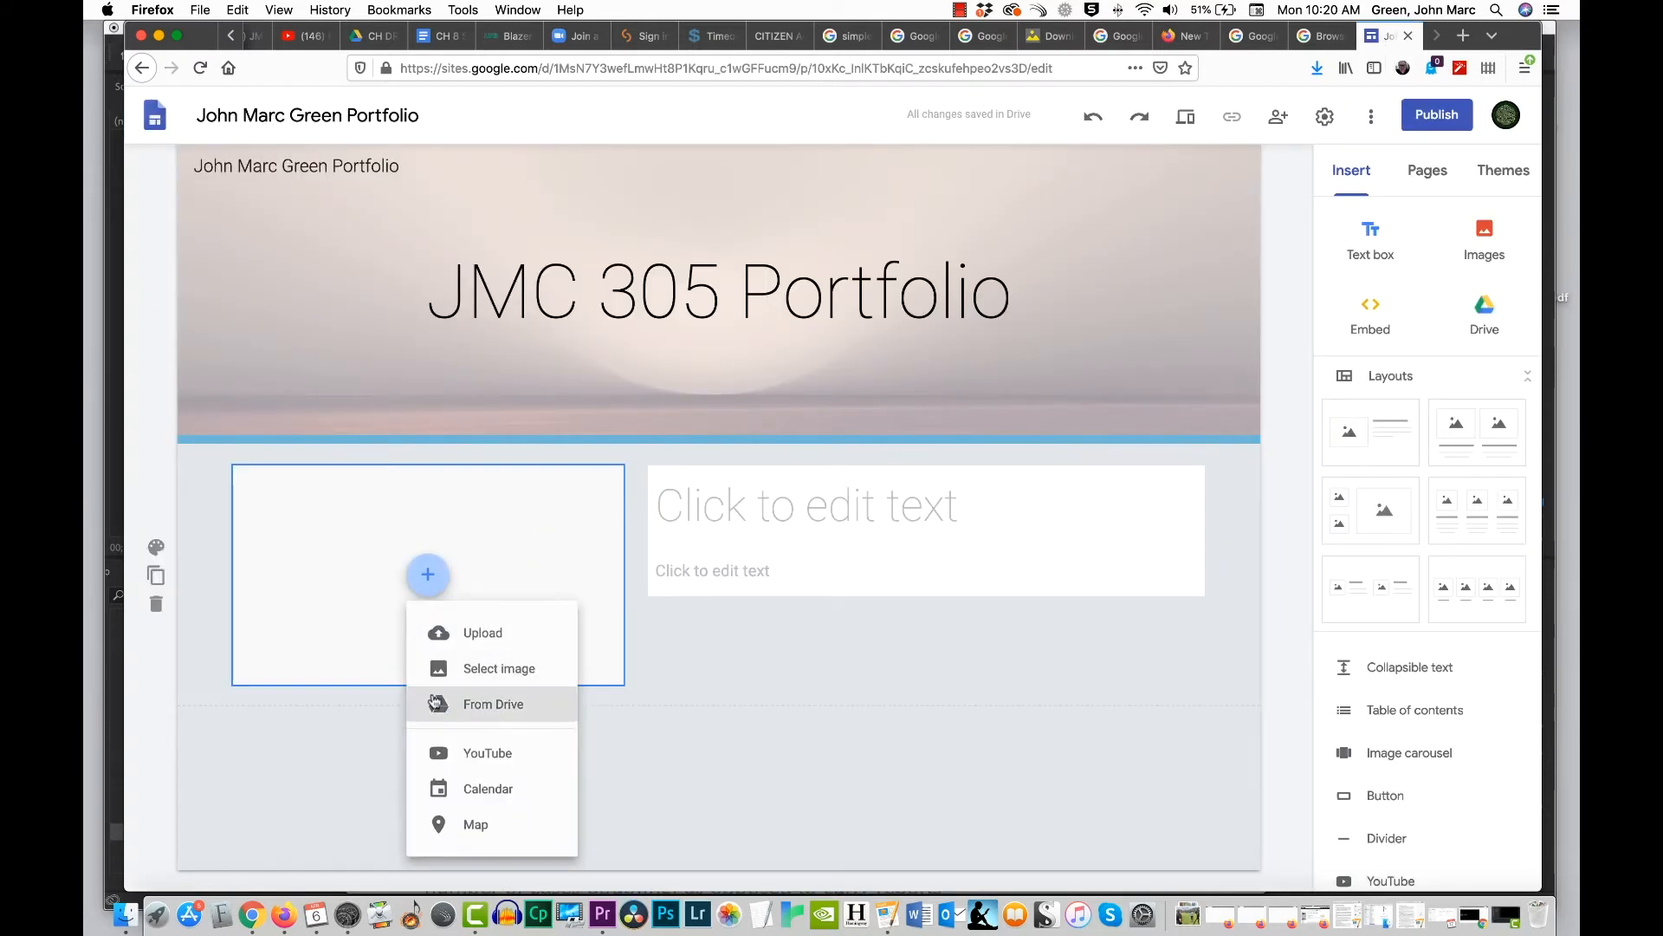
click(480, 755)
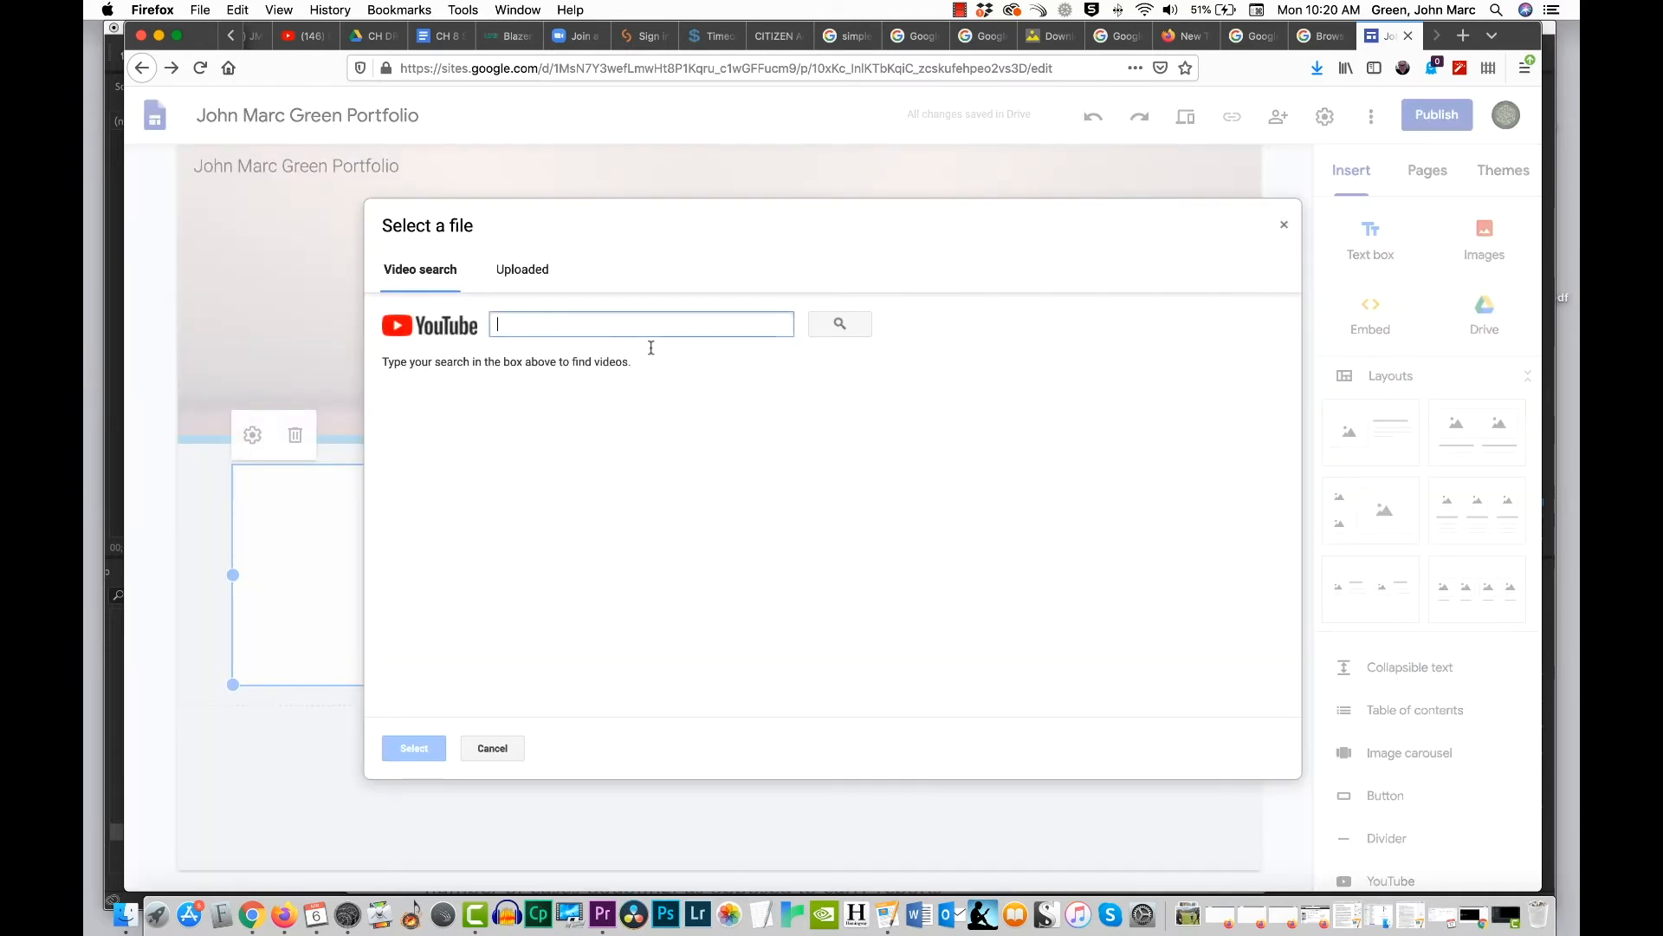
right_click(632, 325)
click(659, 385)
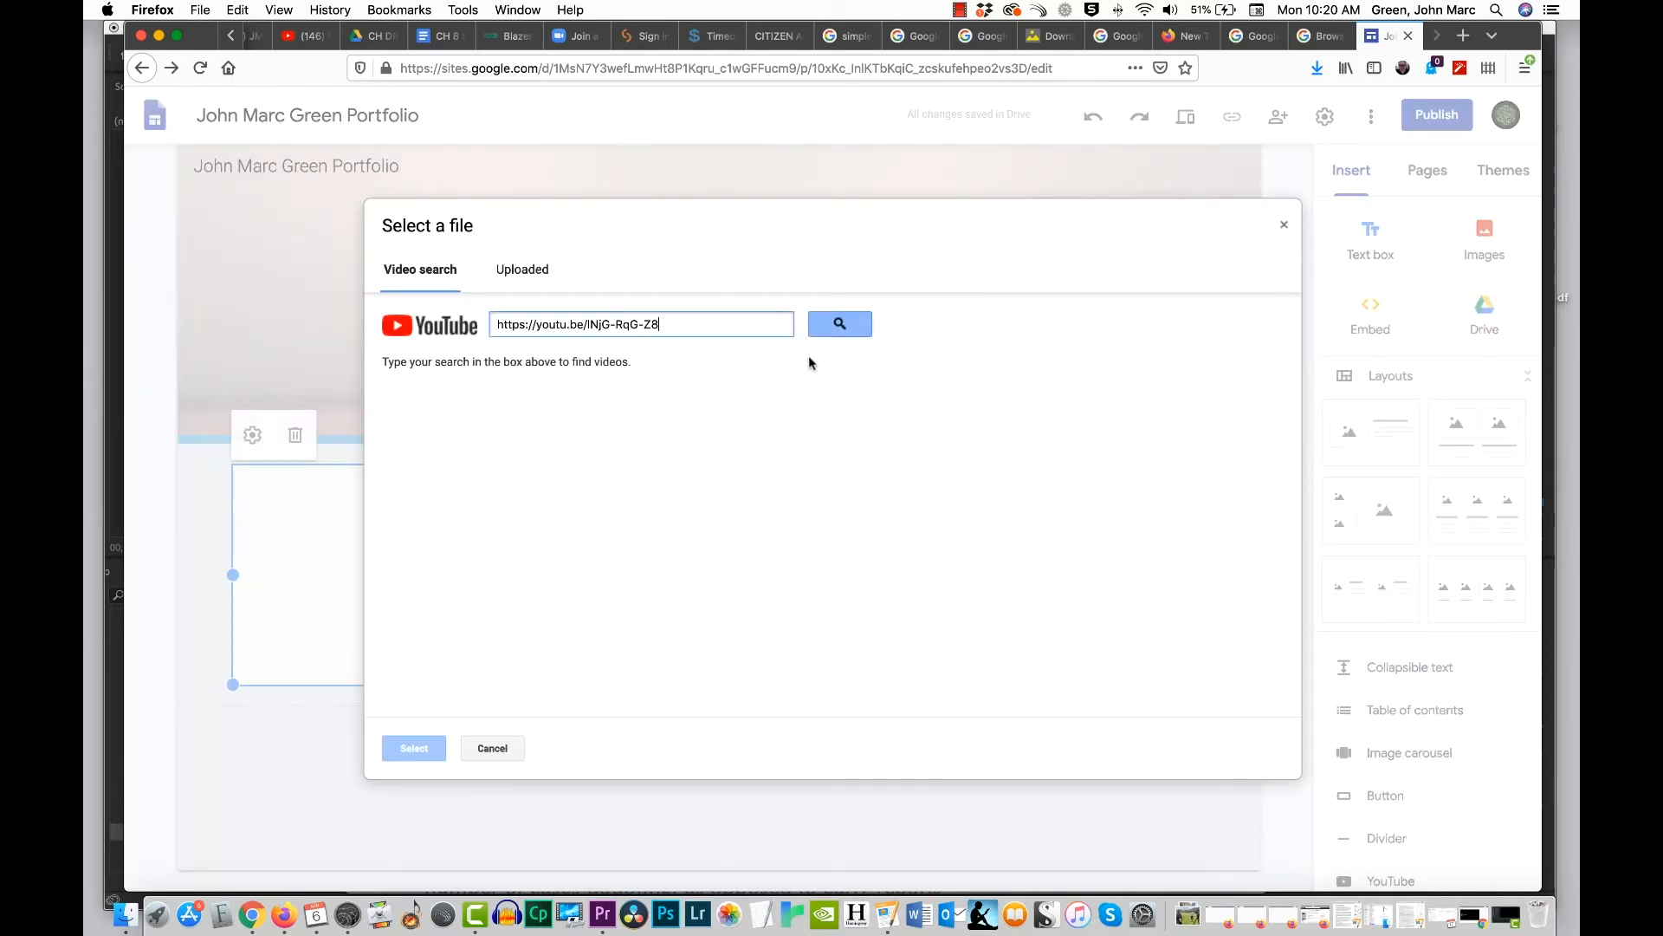
click(840, 333)
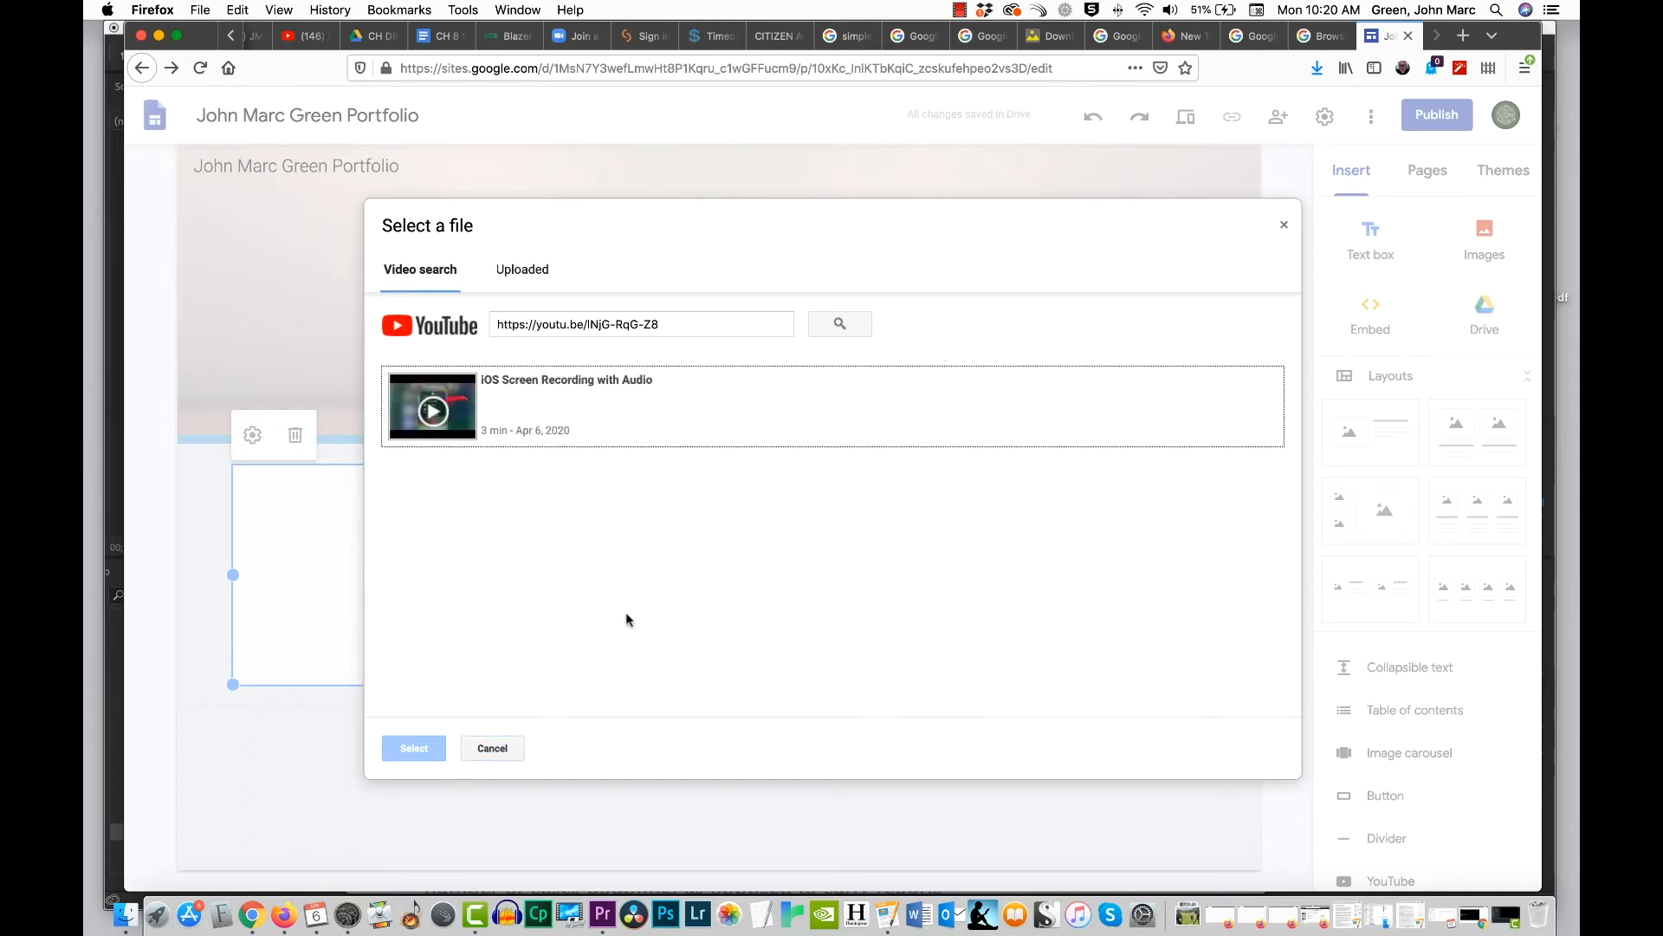
click(605, 415)
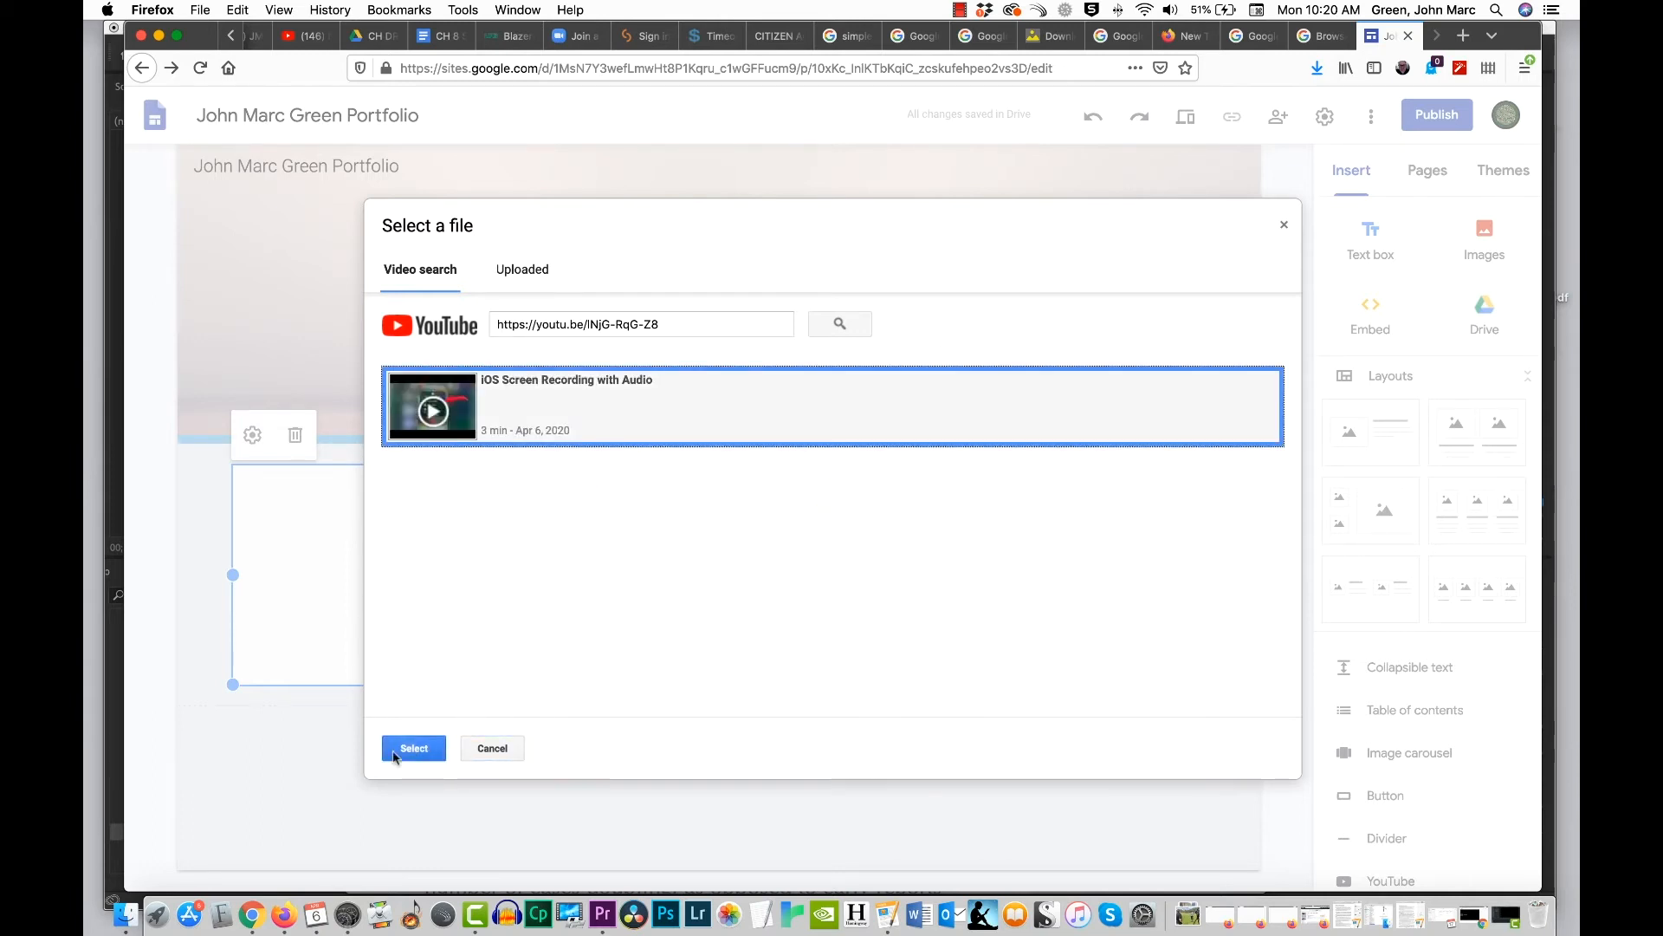
click(409, 749)
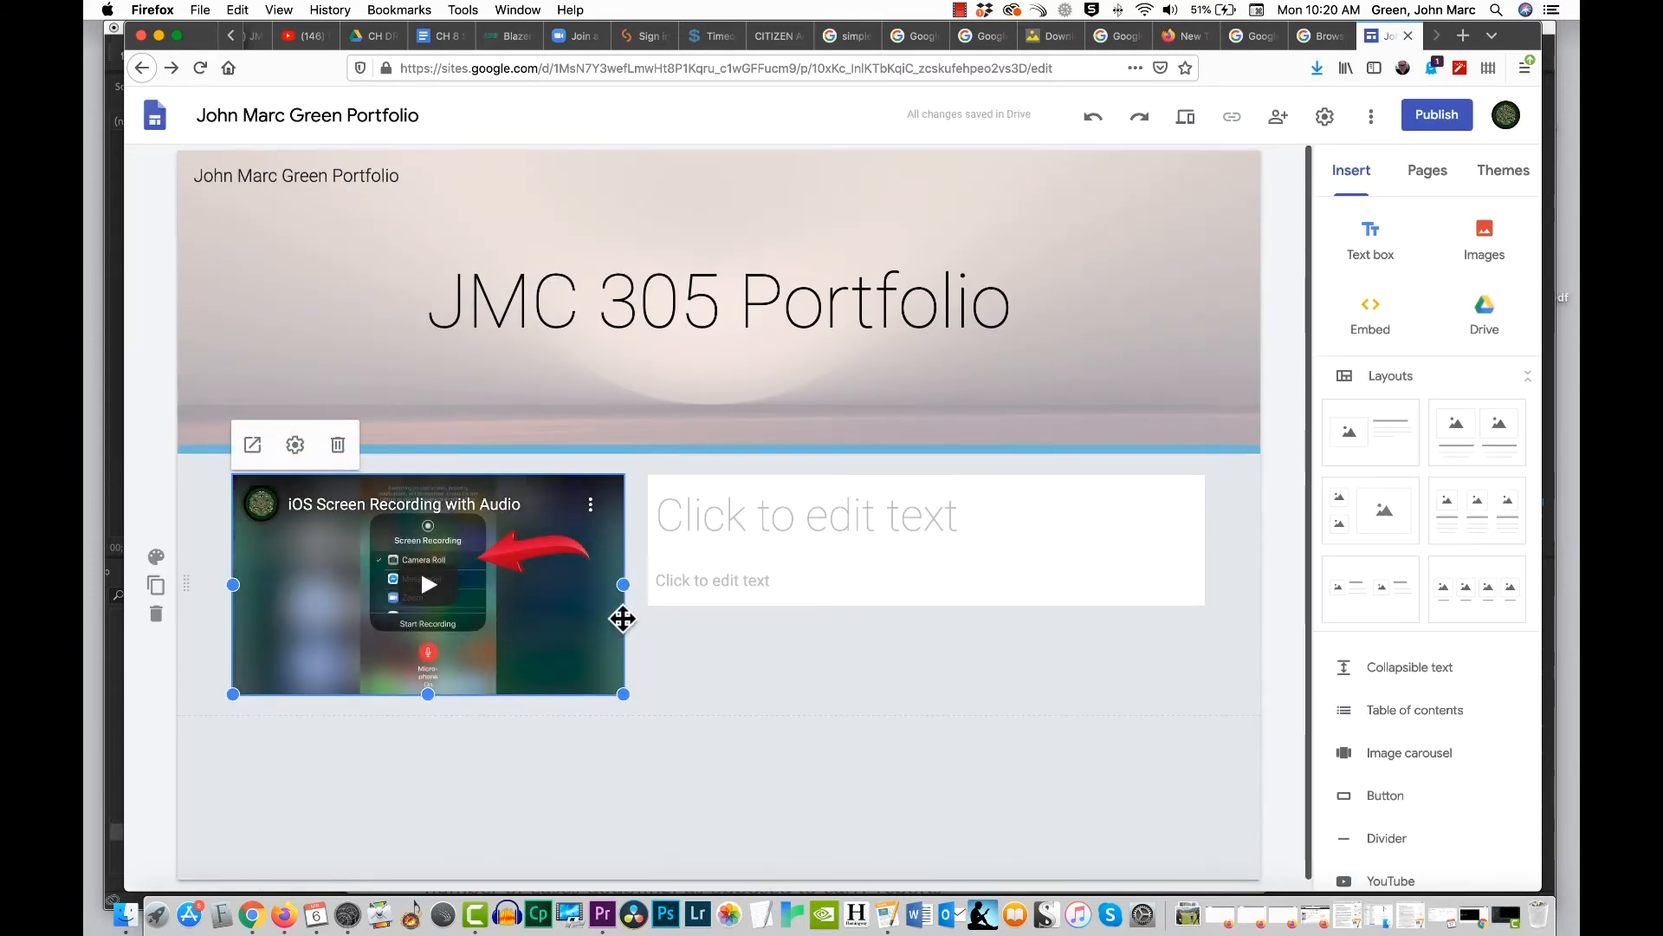
Step: Enter "Tutorial Video - iOS Recording" as the title beside the embedded video
click(1002, 523)
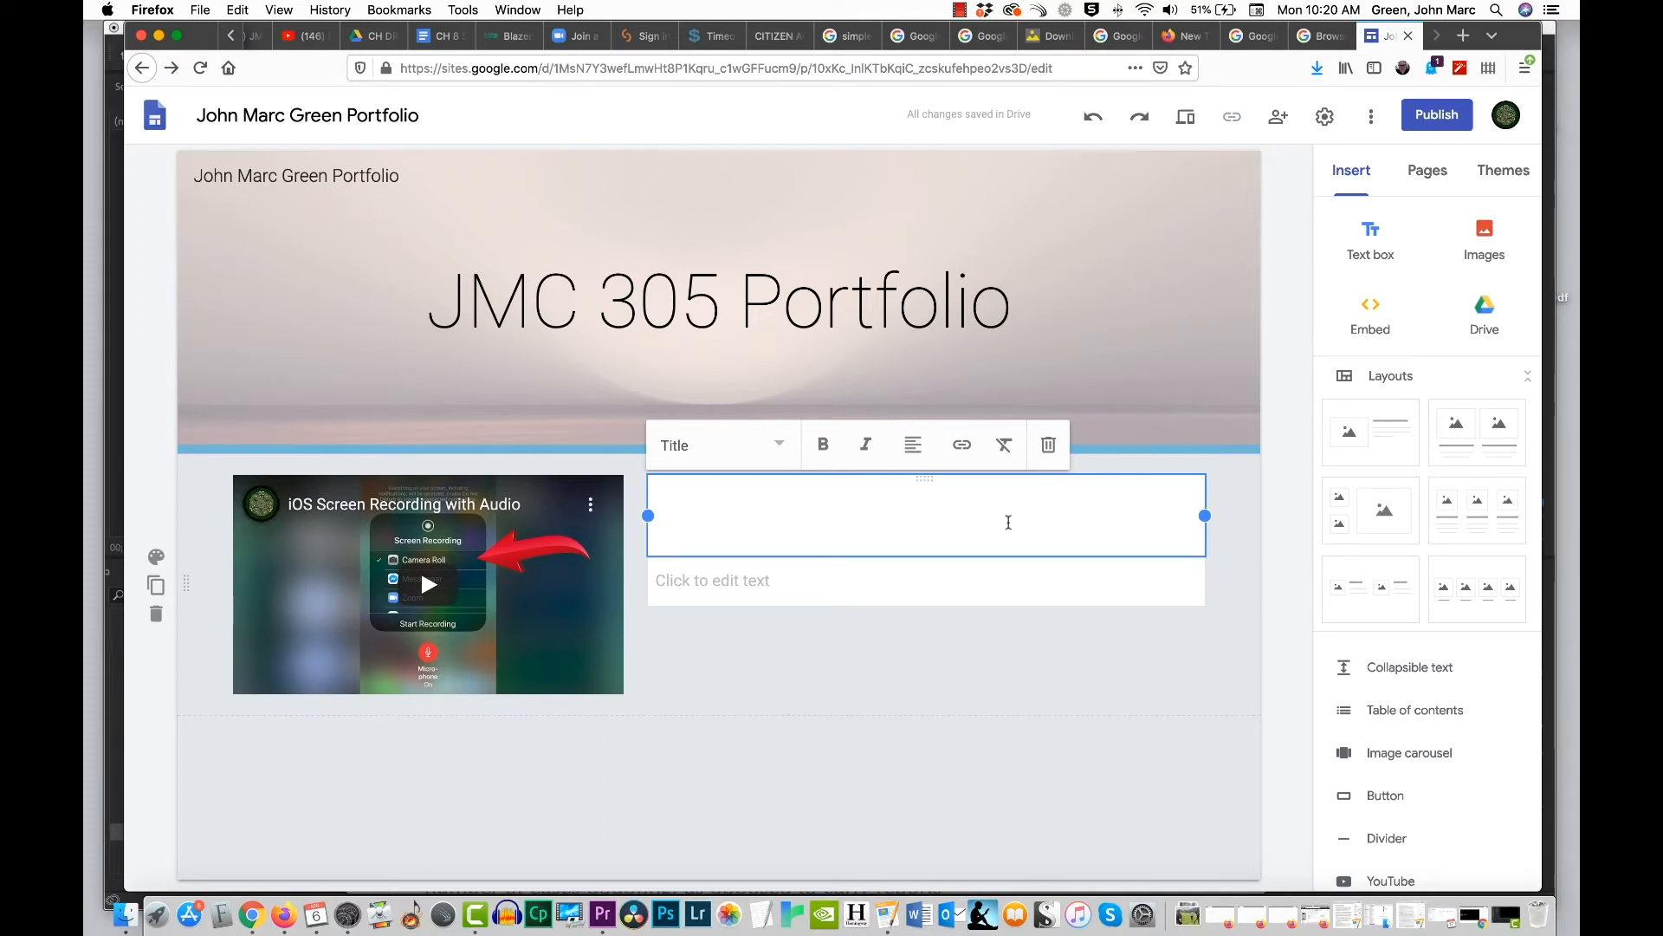
text(Tuito)
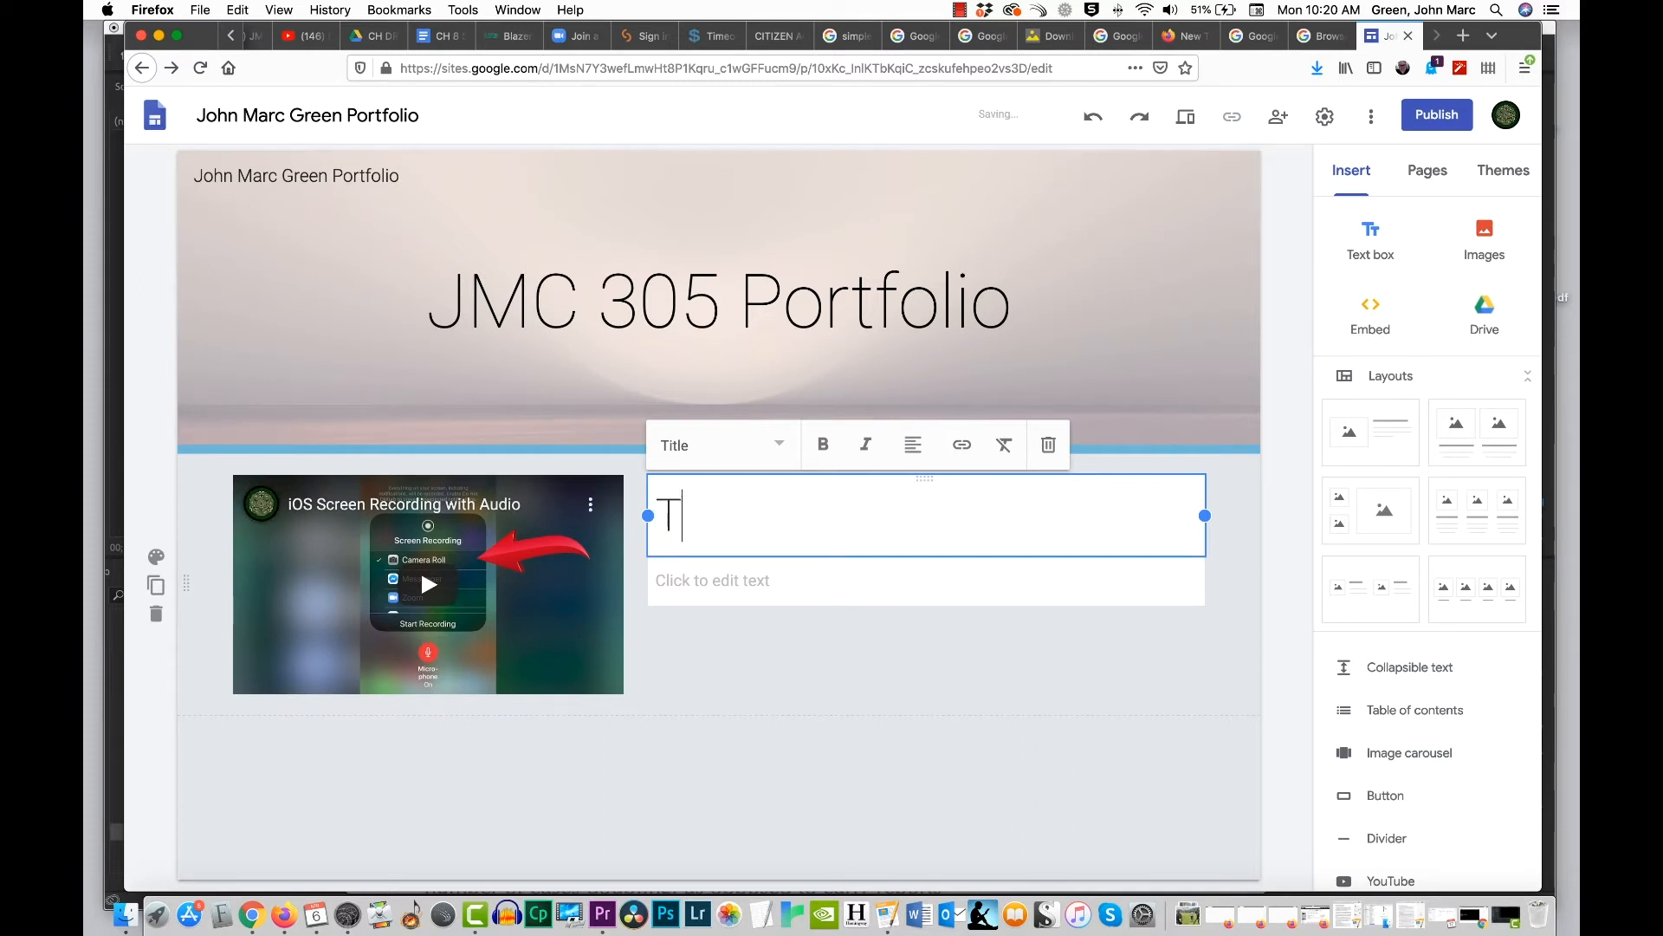
key(BackSpace)
key(BackSpace)
key(BackSpace)
text(to)
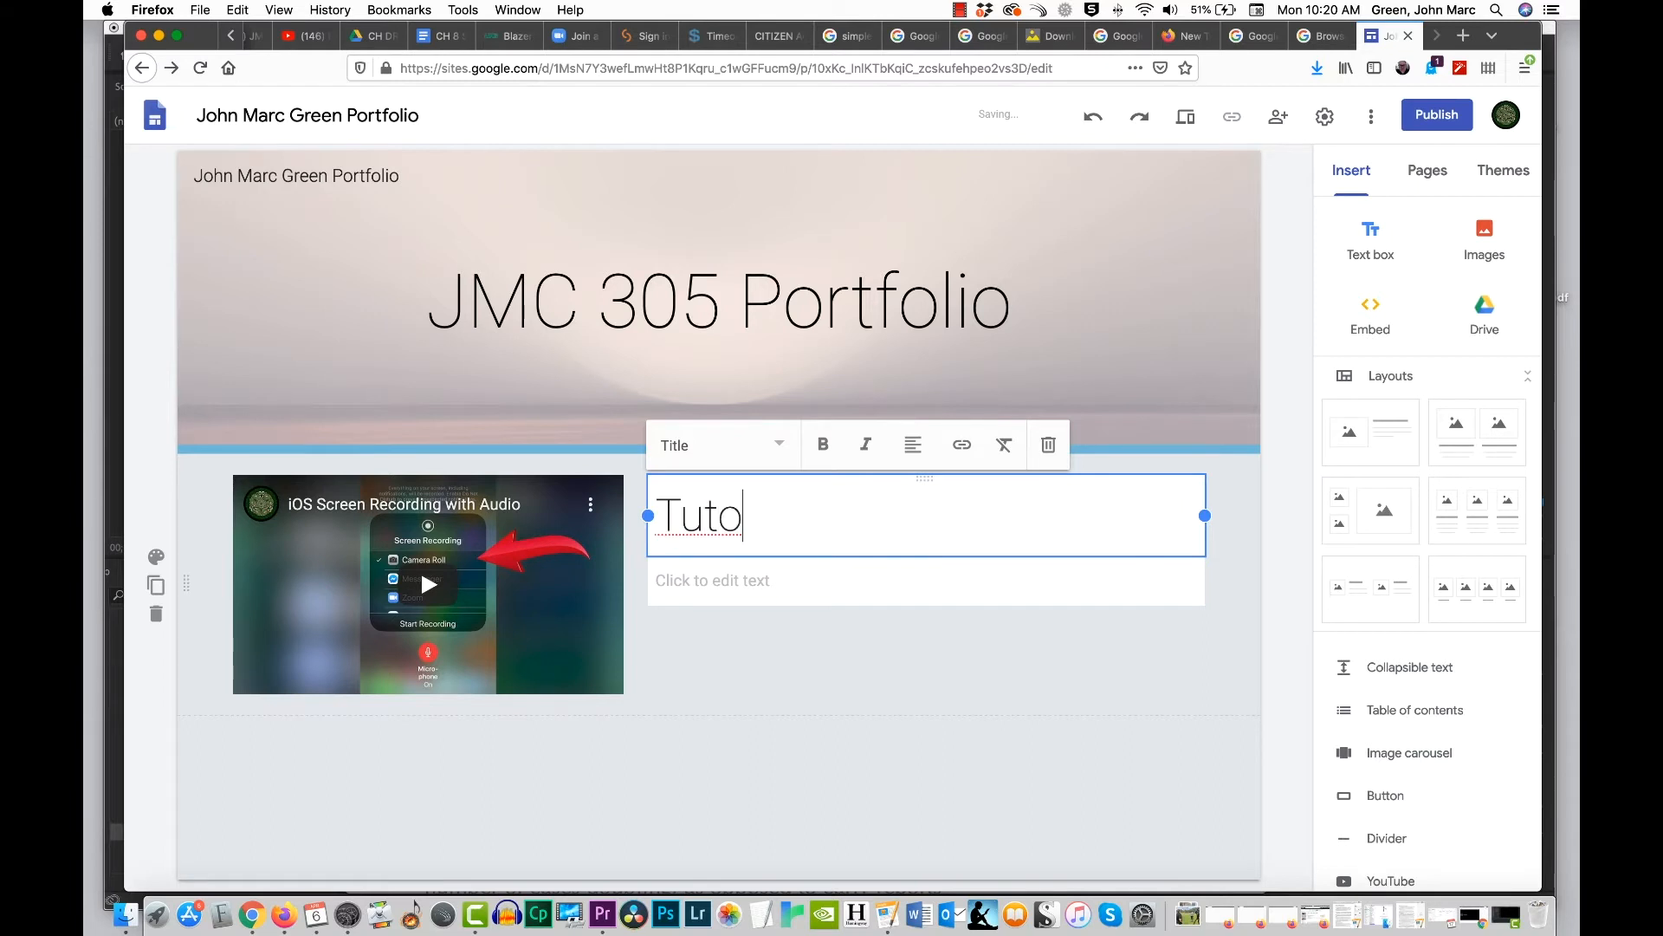
text(rial Video)
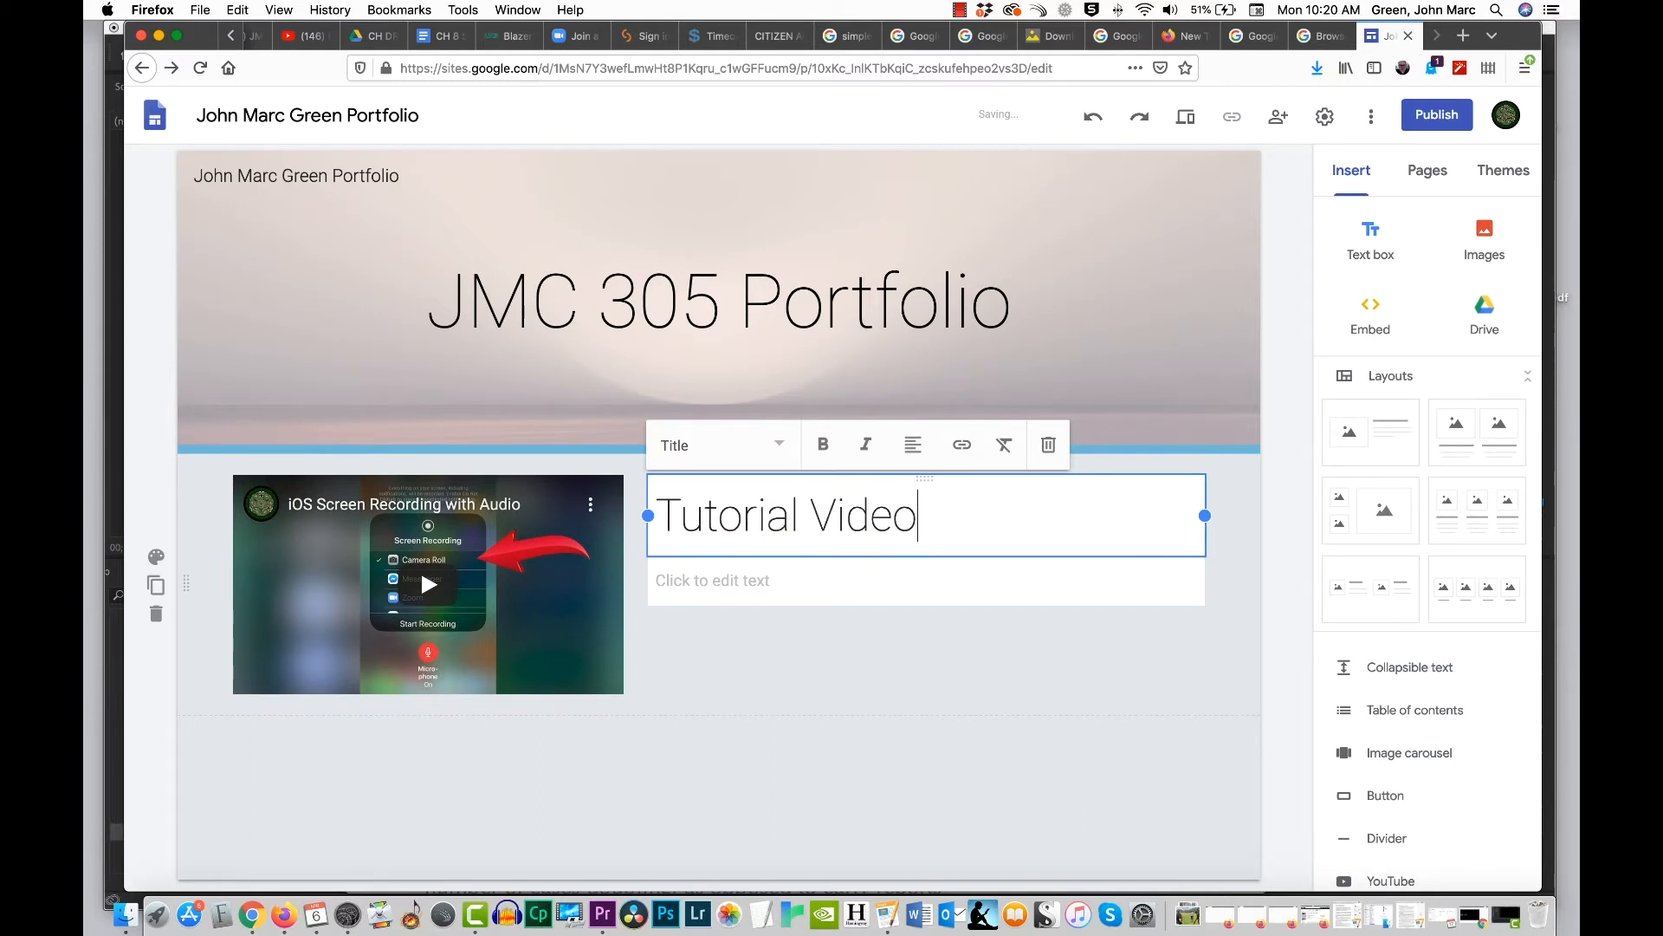
text( - iOS )
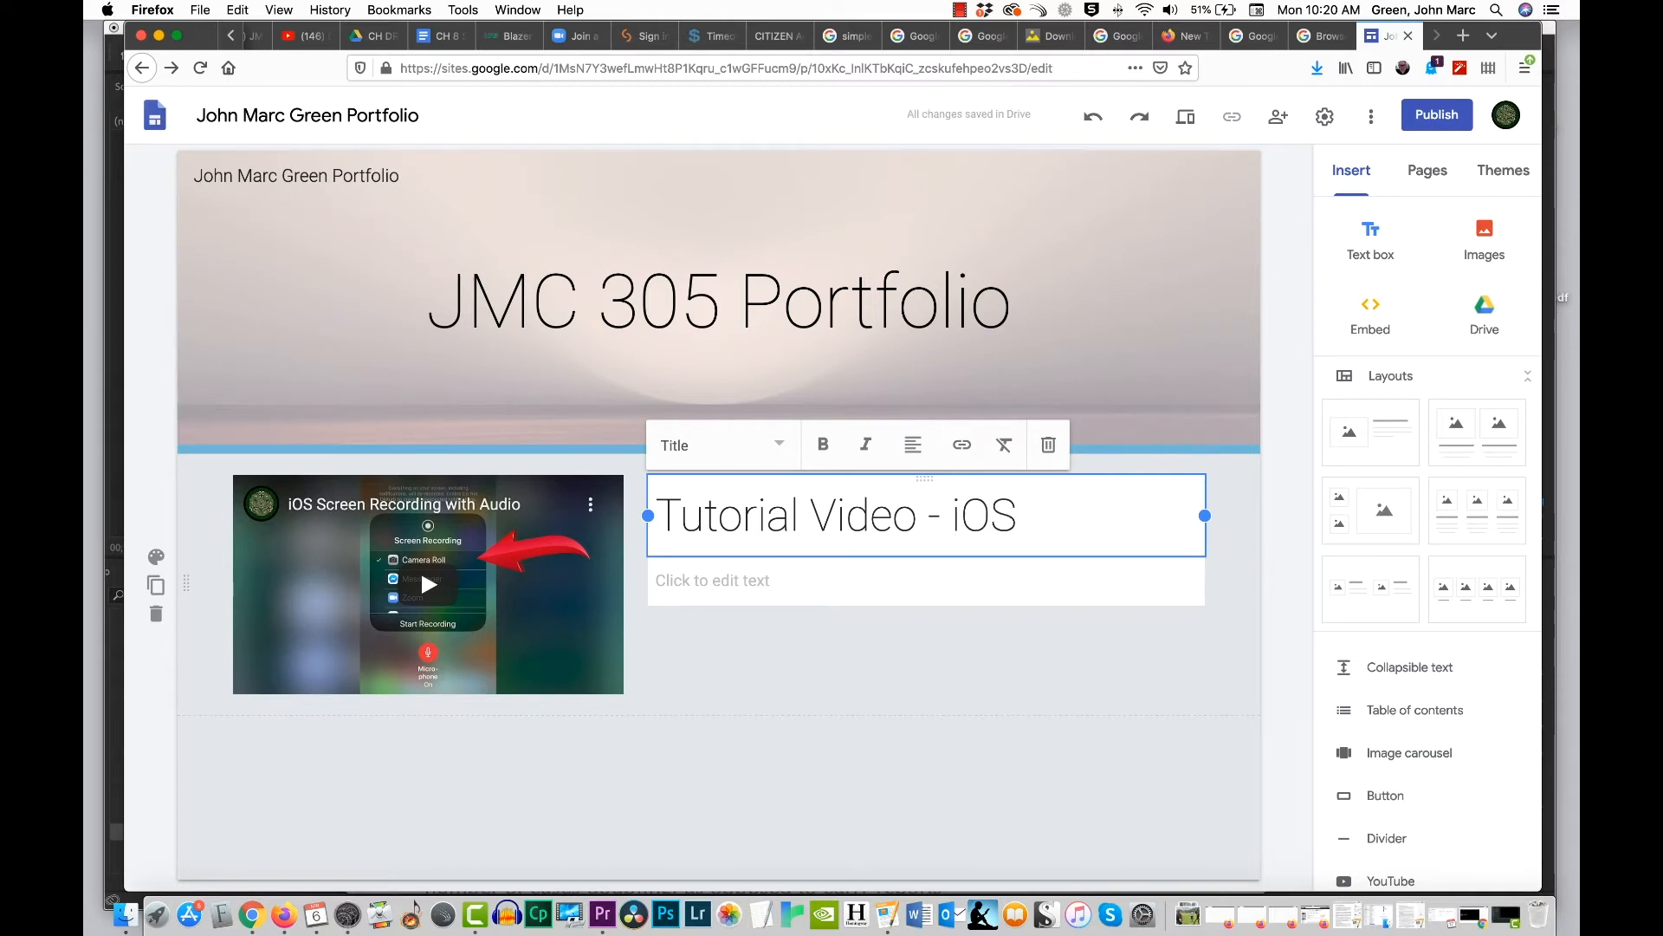
text(r)
key(BackSpace)
text(Recording)
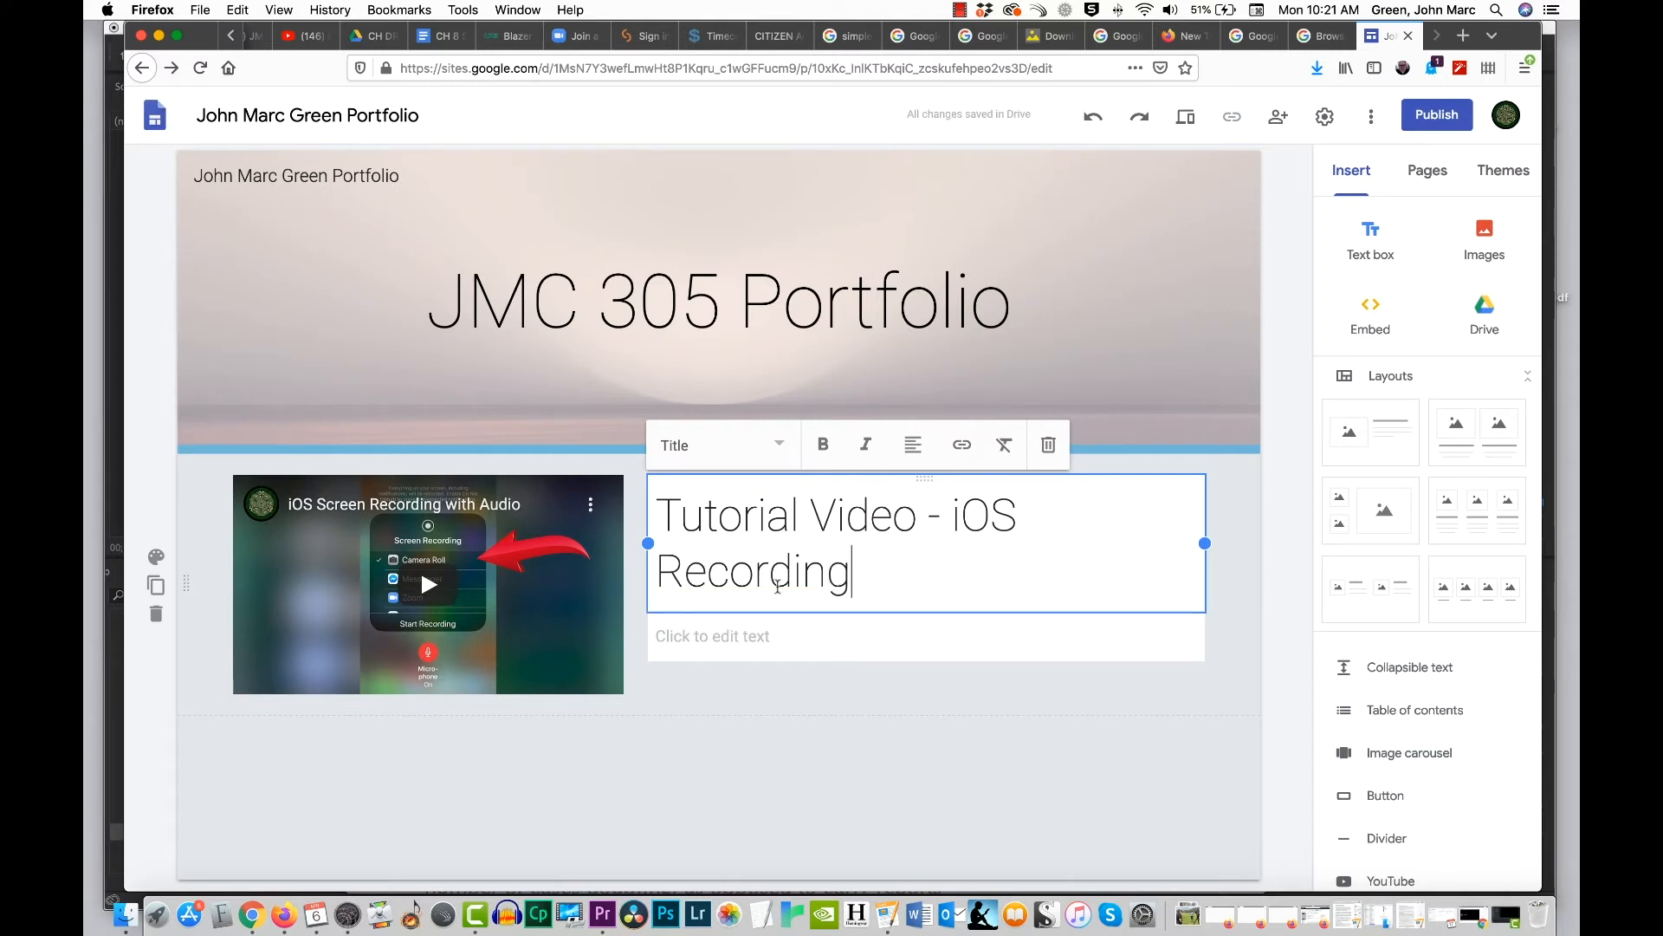
Step: Change the text style of the whole title beside the video to Heading
drag(861, 578, 649, 511)
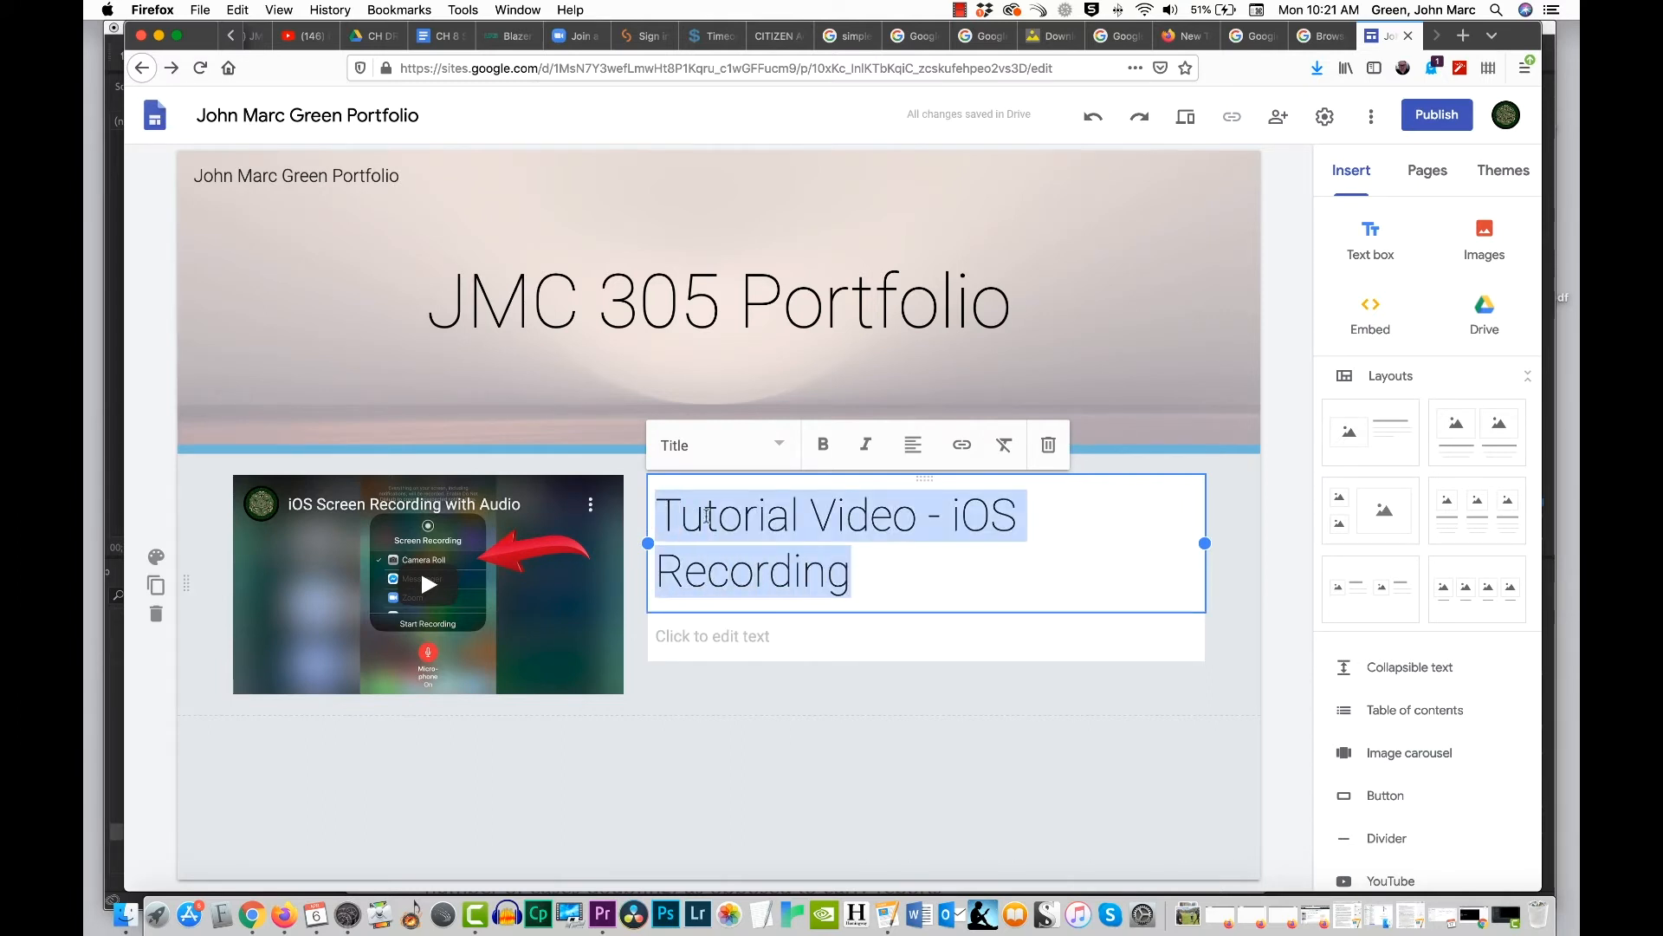
click(782, 448)
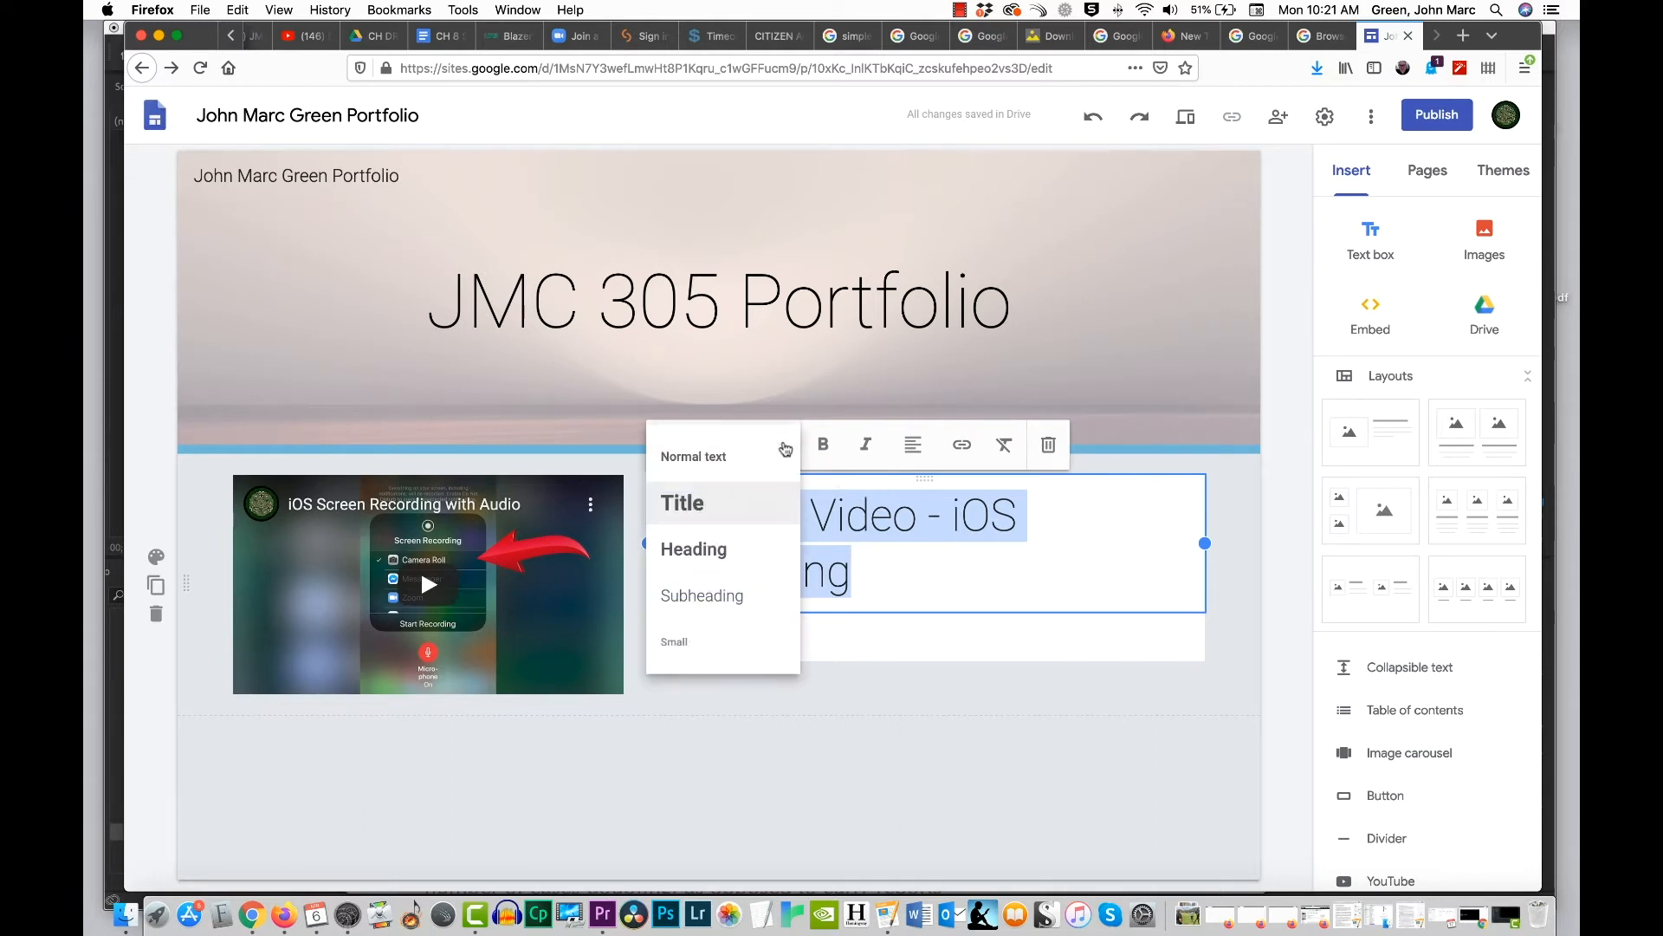
click(763, 548)
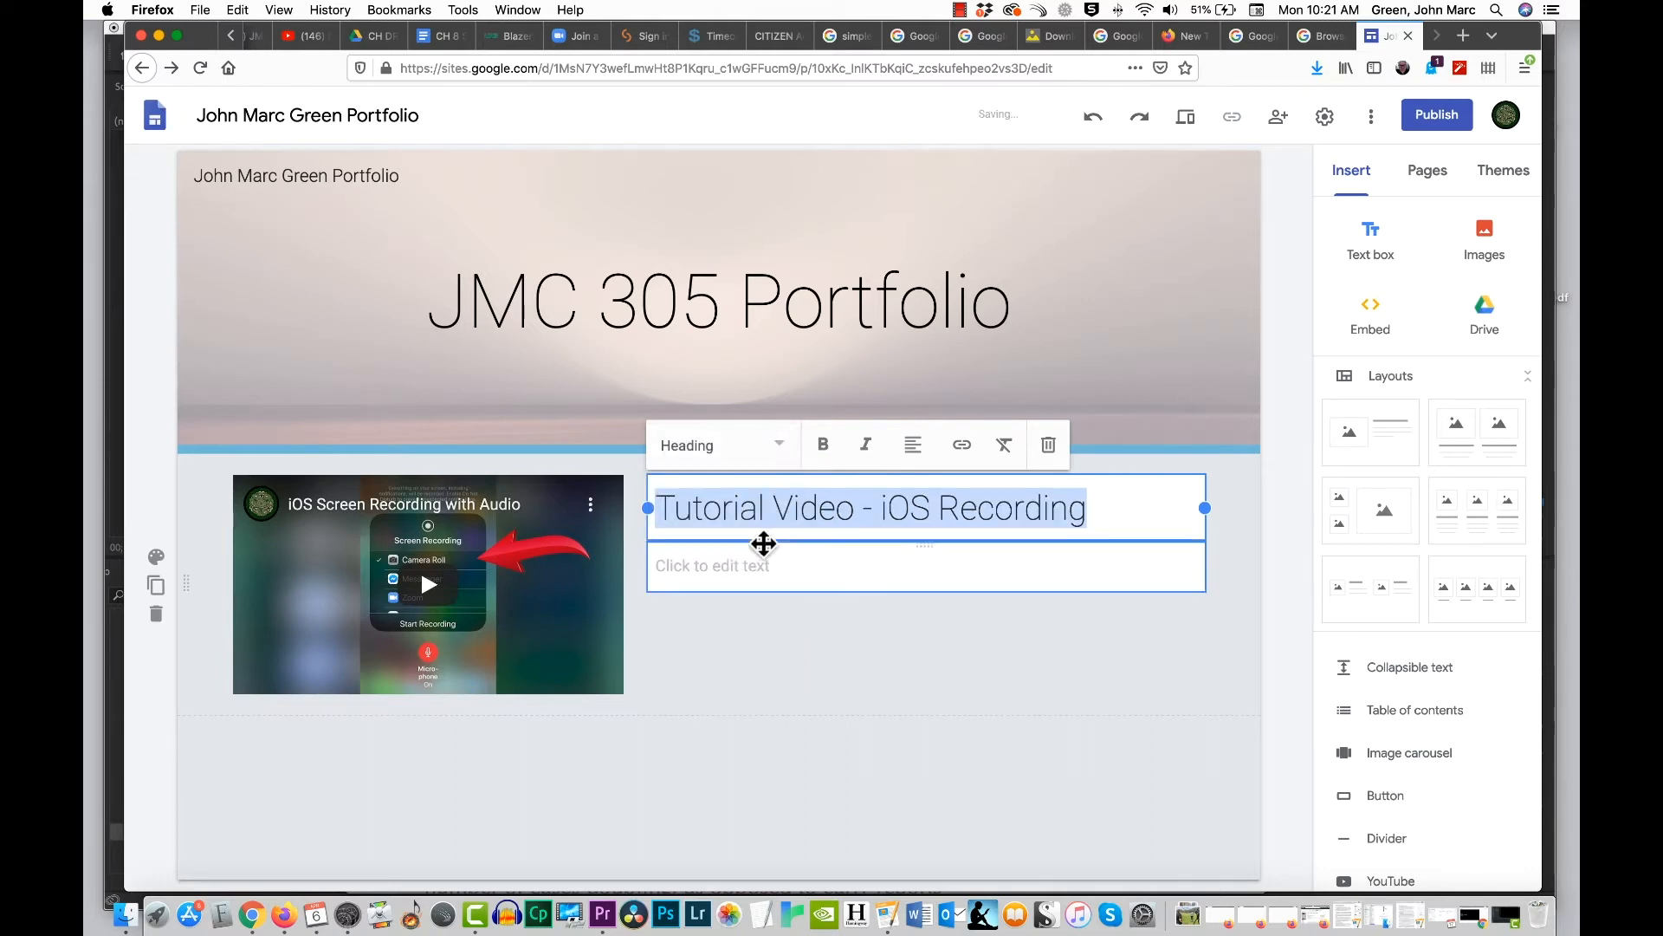
Step: Enter "Tutorial on recording your screen with audio for Skype, Zoom, or FaceTime calls." as the description below the video heading
click(1070, 568)
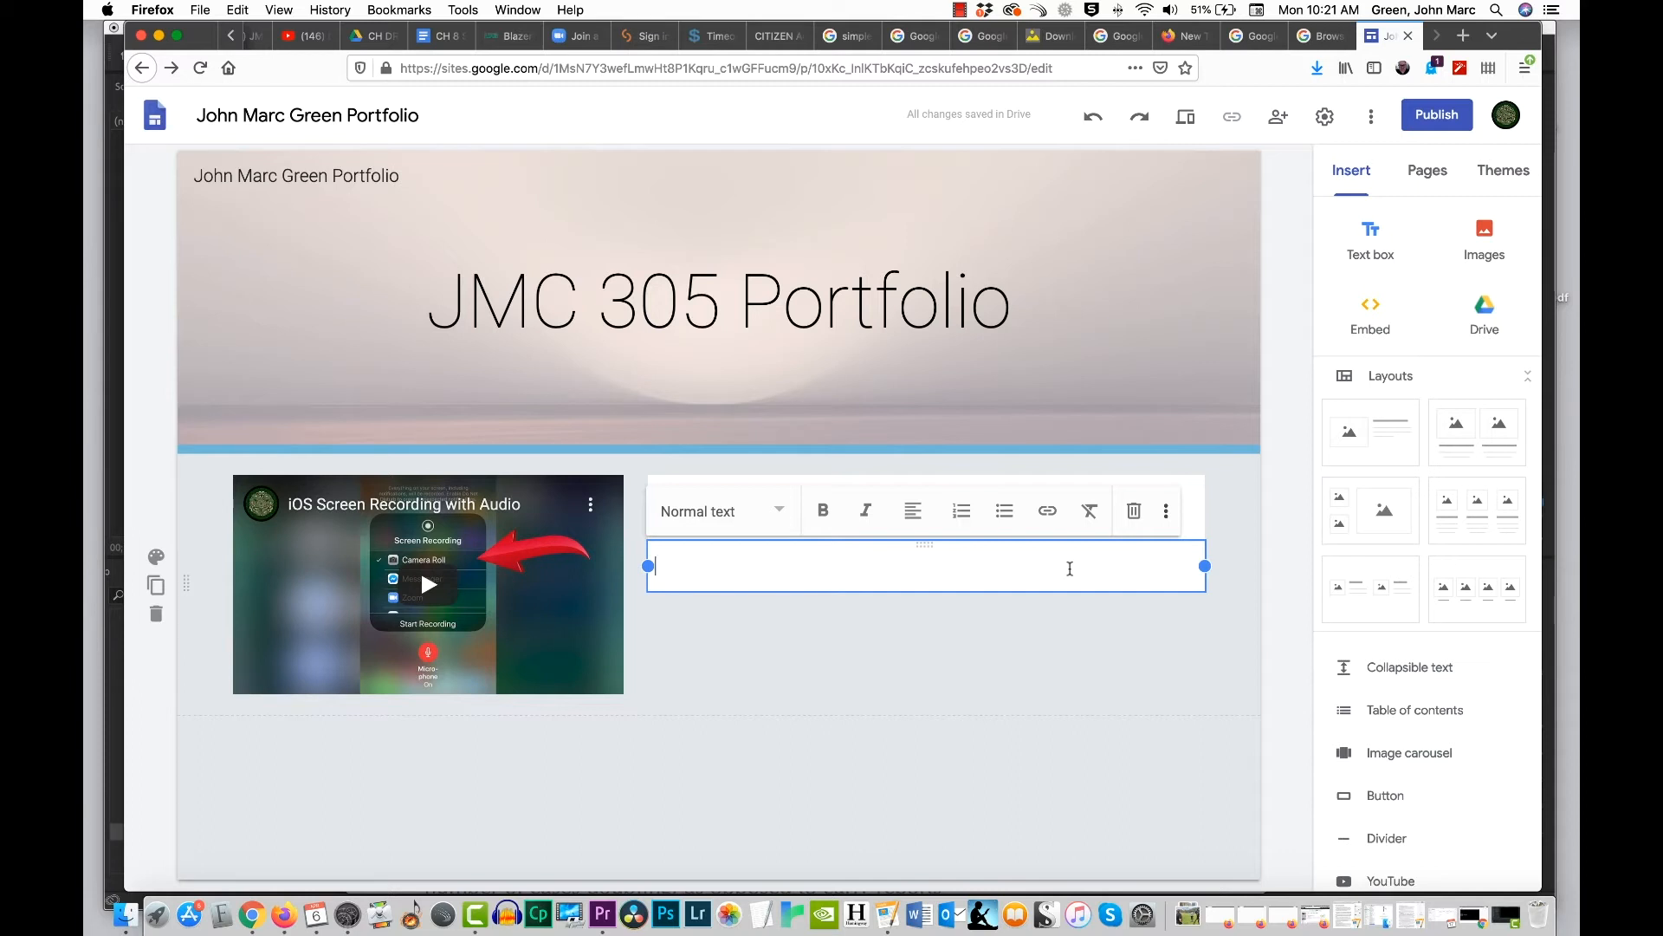
text(Tutori)
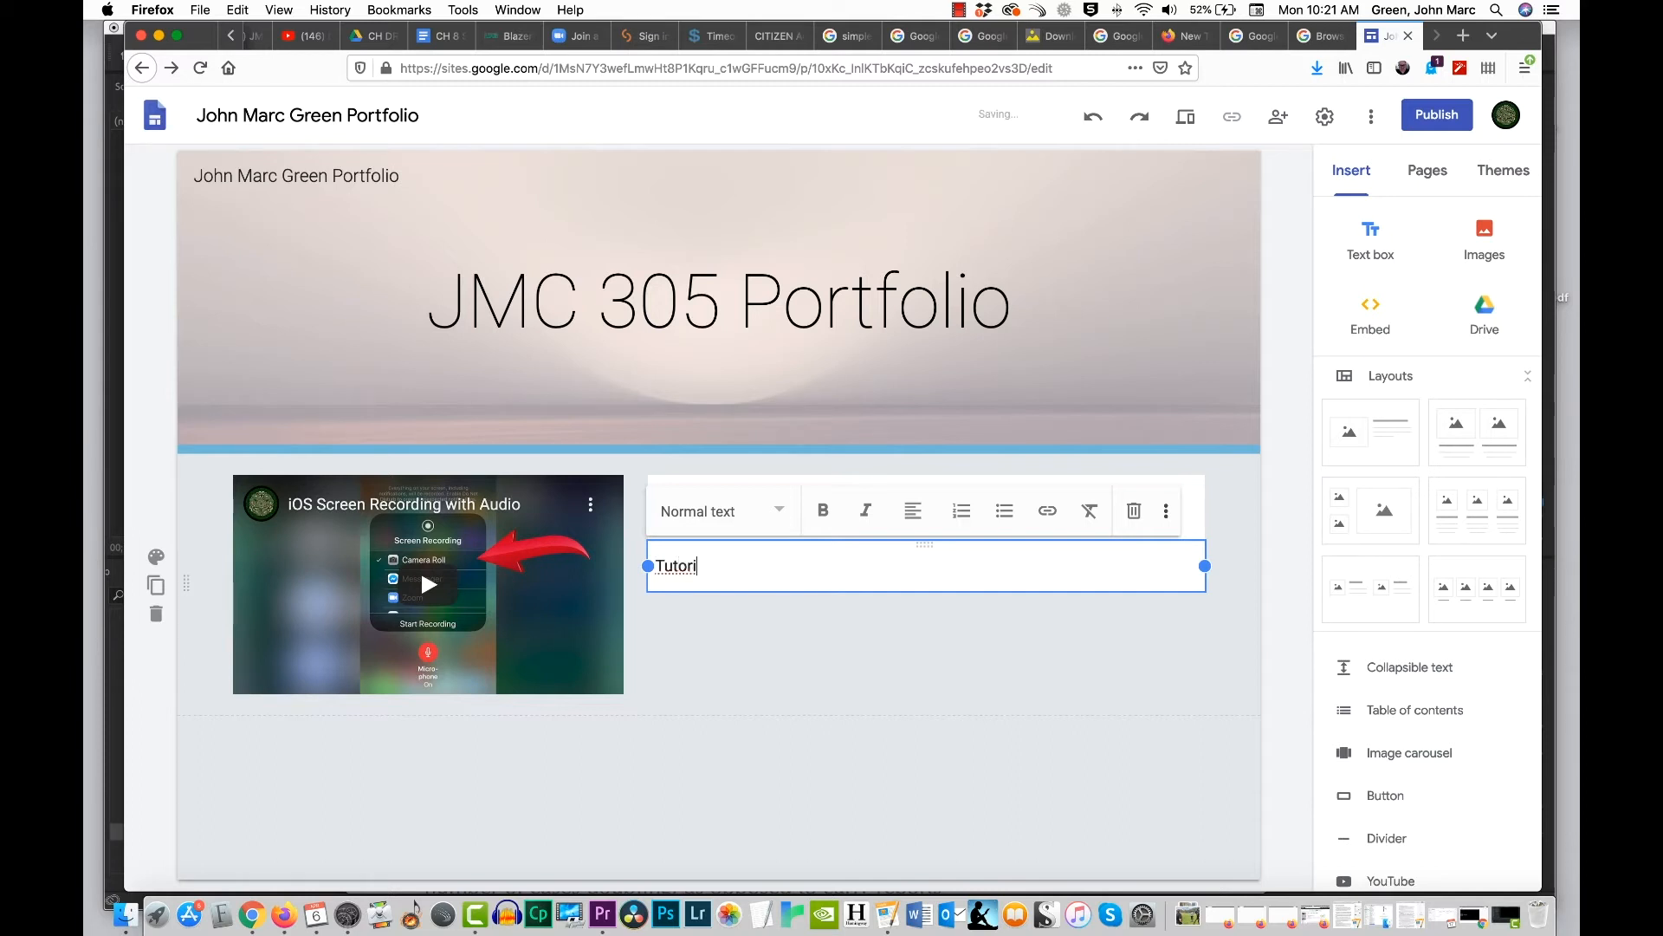
text(al on recording )
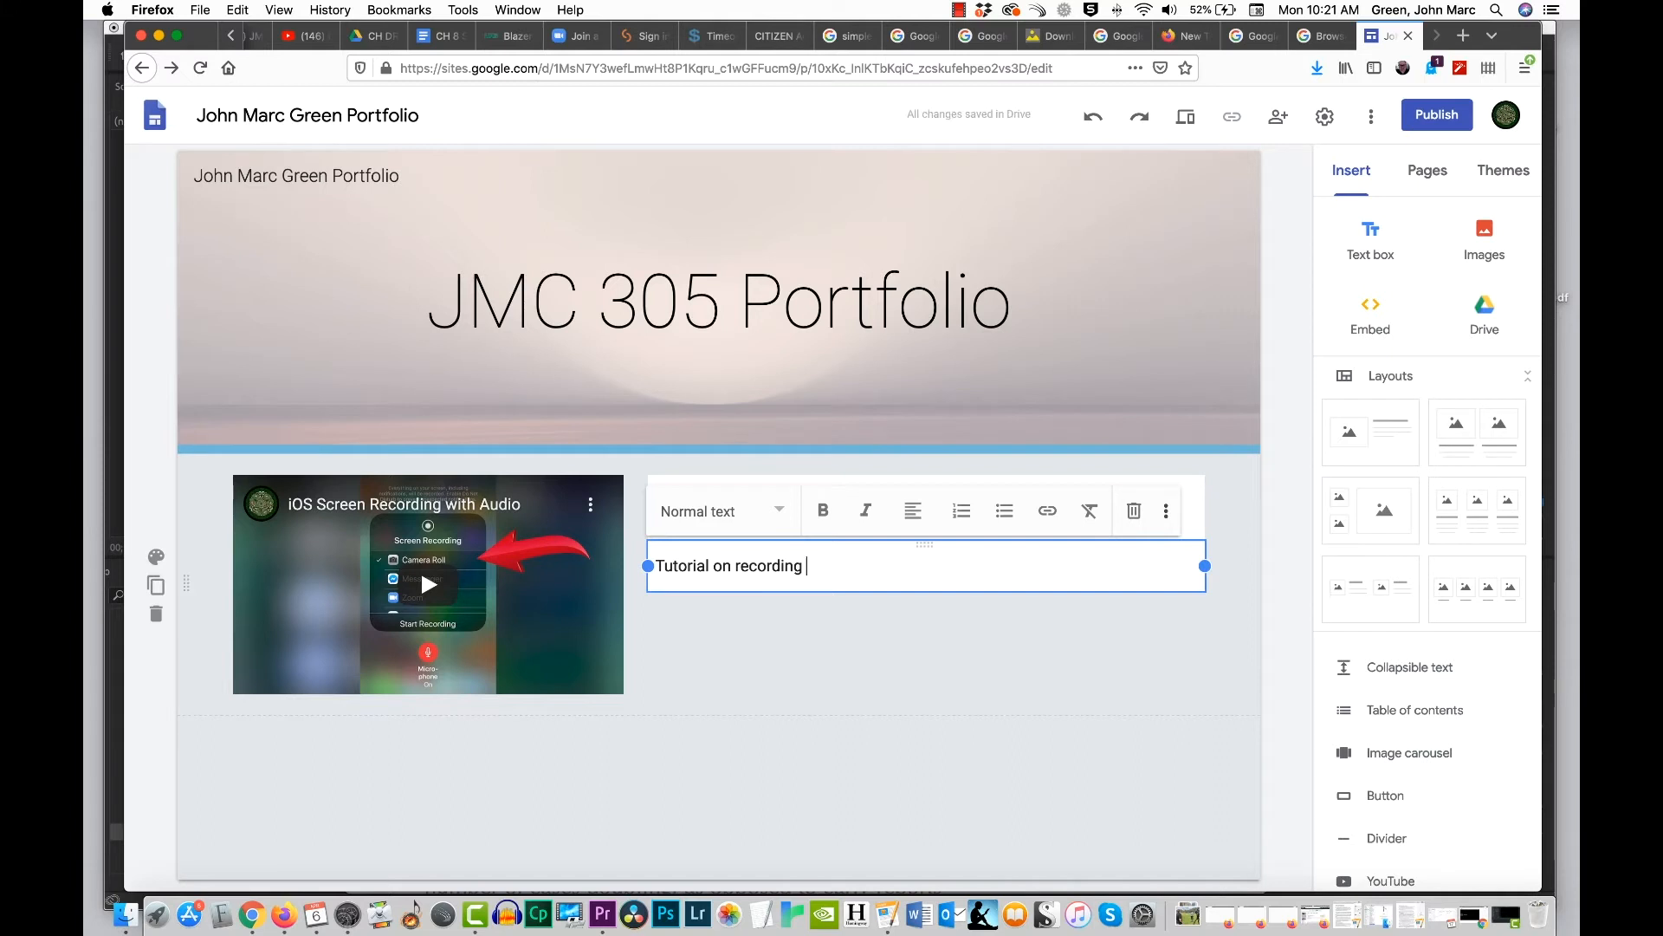
text(your)
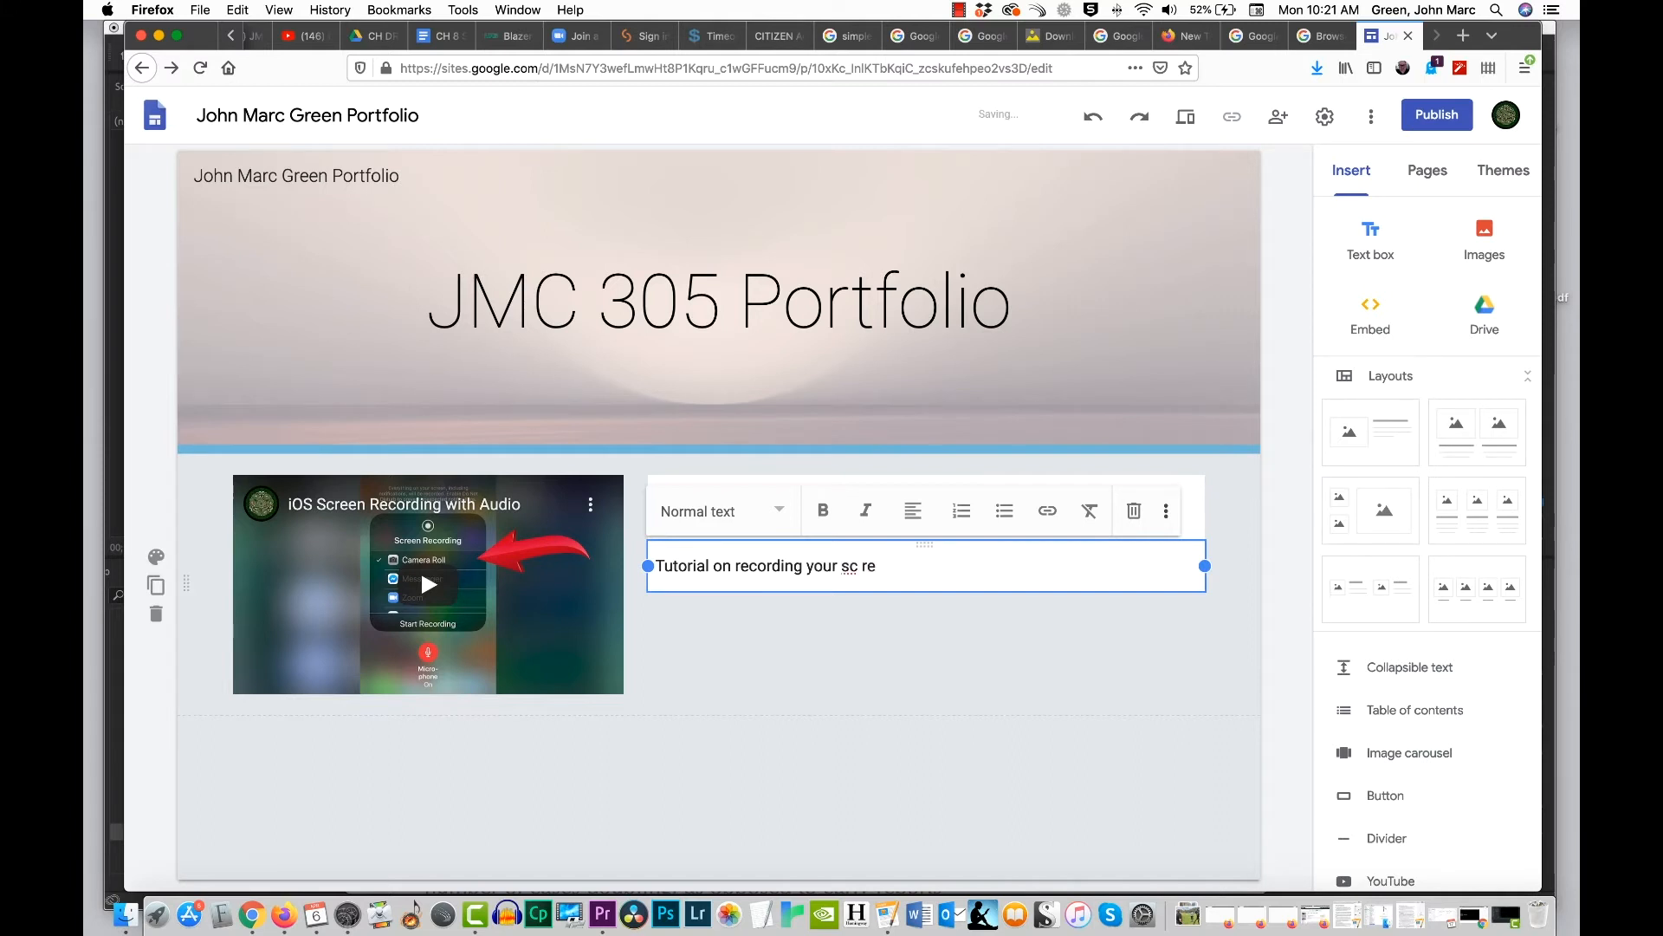
text( screen with audio for4)
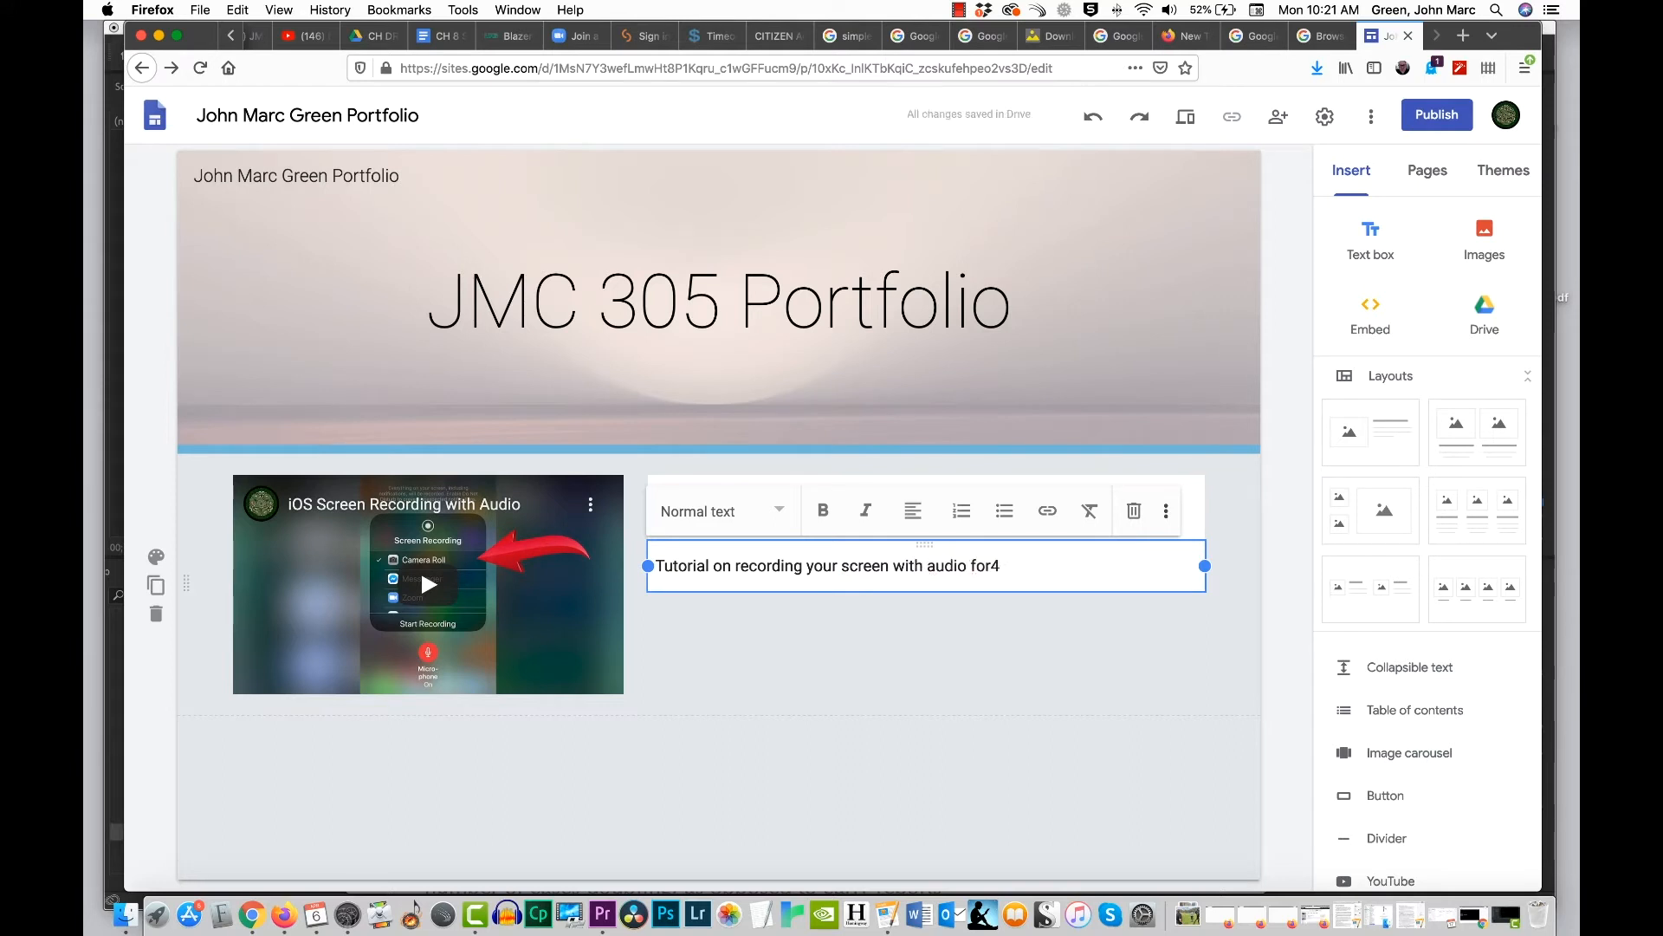
key(BackSpace)
text(Skuy)
key(BackSpace)
key(BackSpace)
text(up)
key(BackSpace)
key(BackSpace)
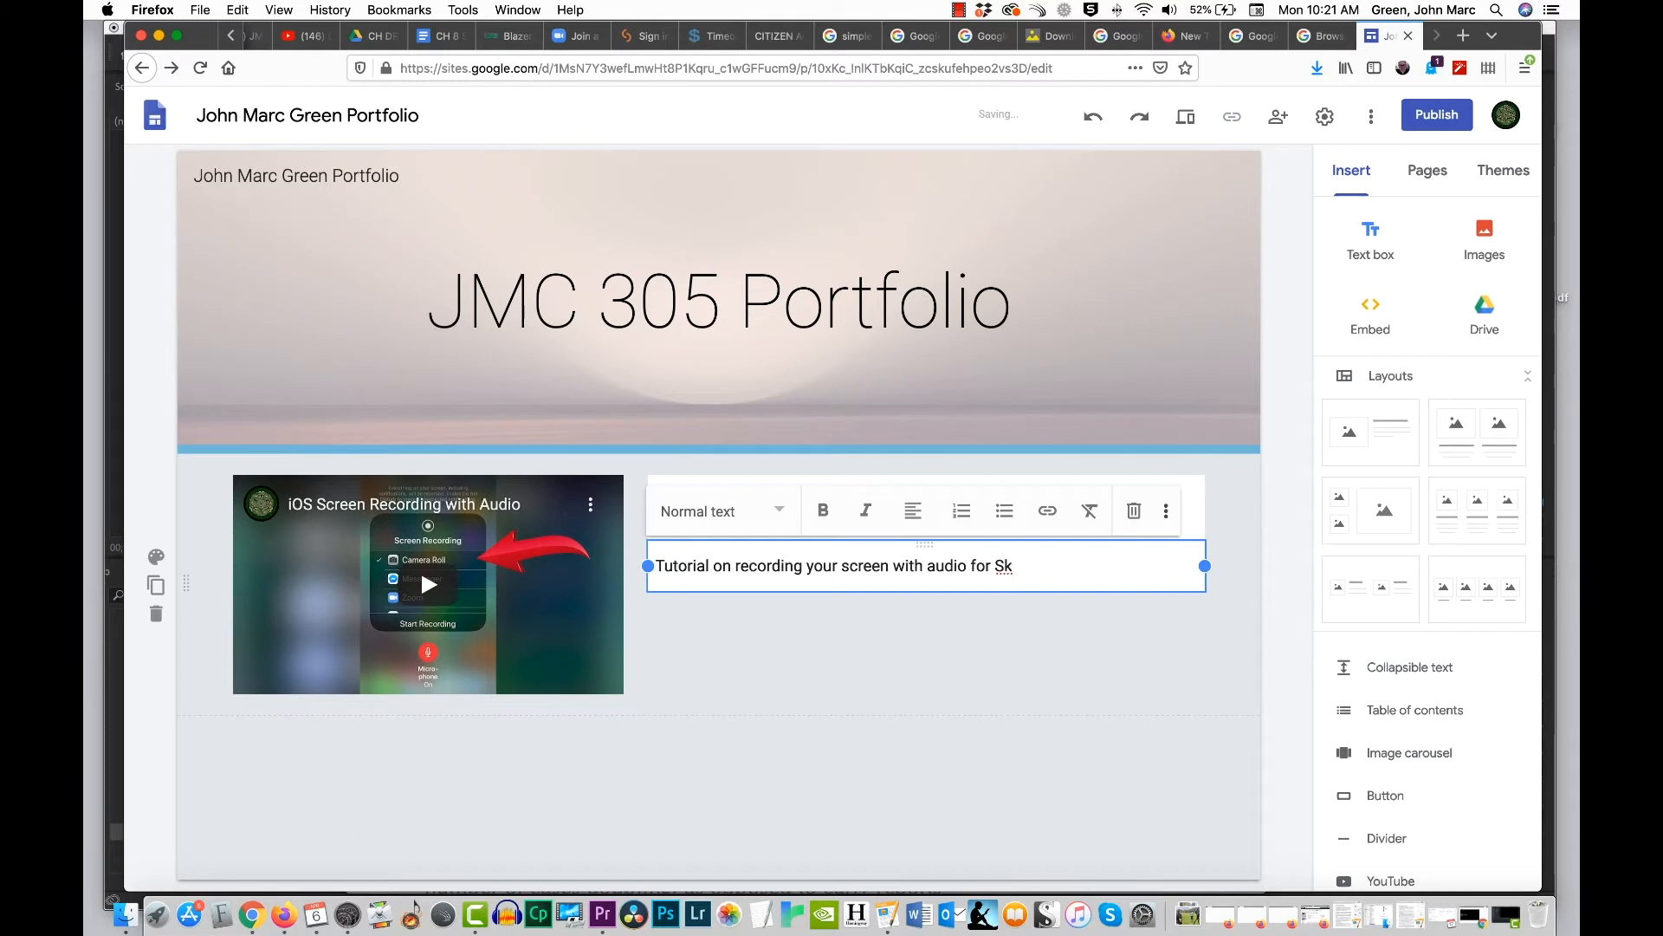
text(p)
text(yup)
key(BackSpace)
key(BackSpace)
text(pe, )
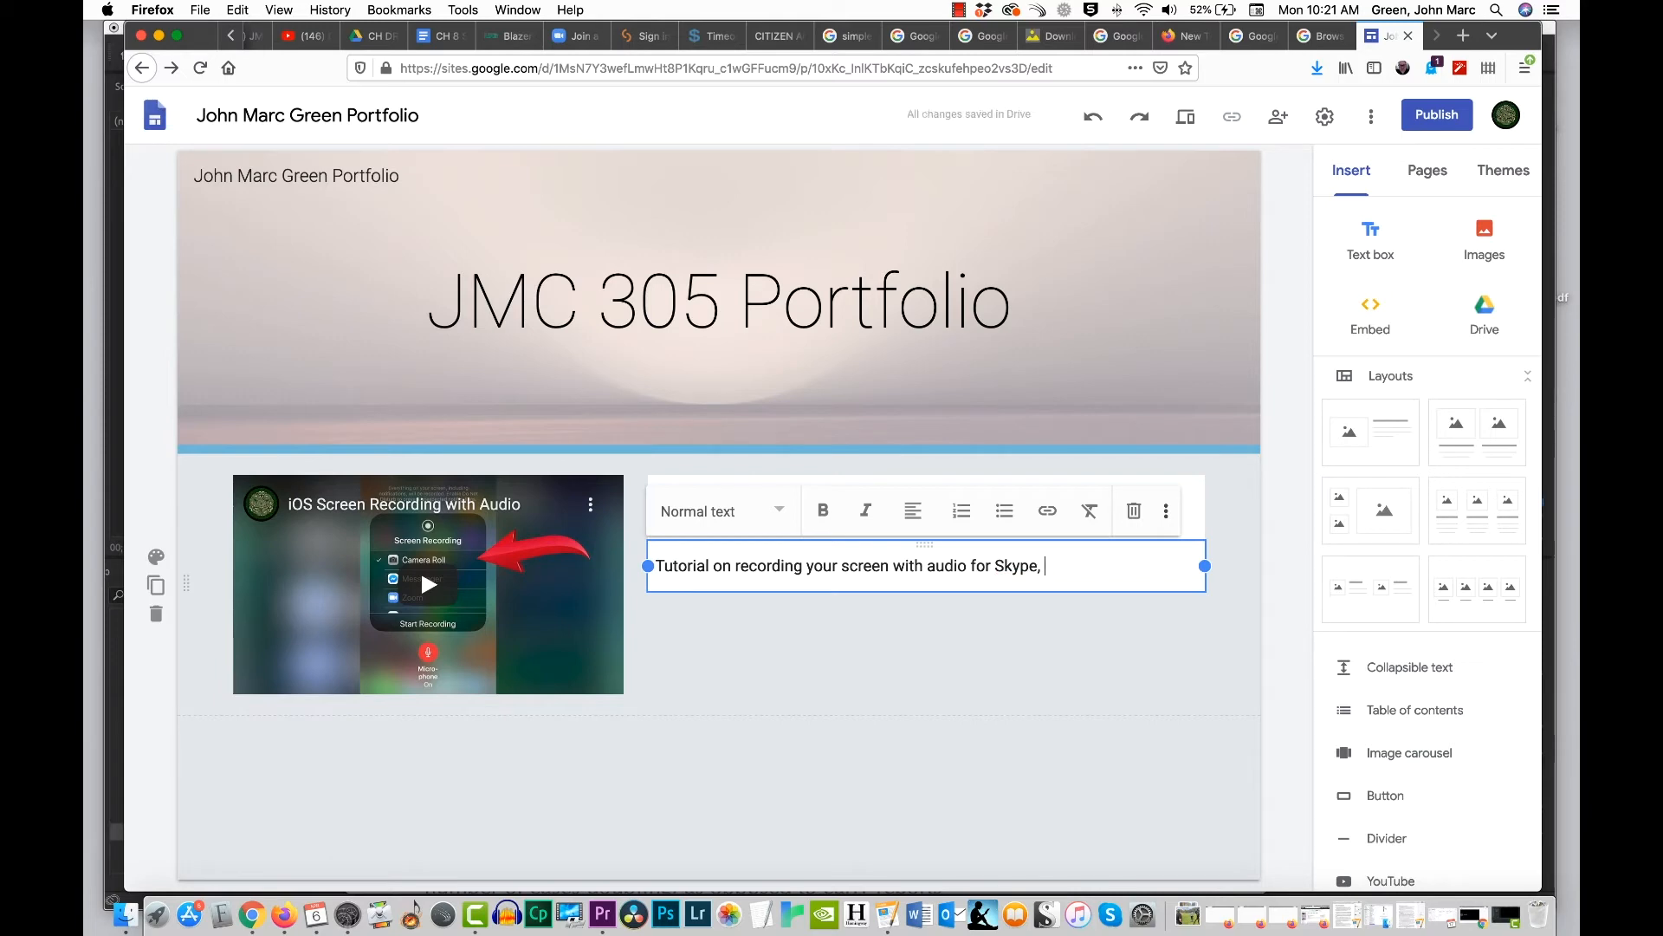
text(Zoom, or FaceTime)
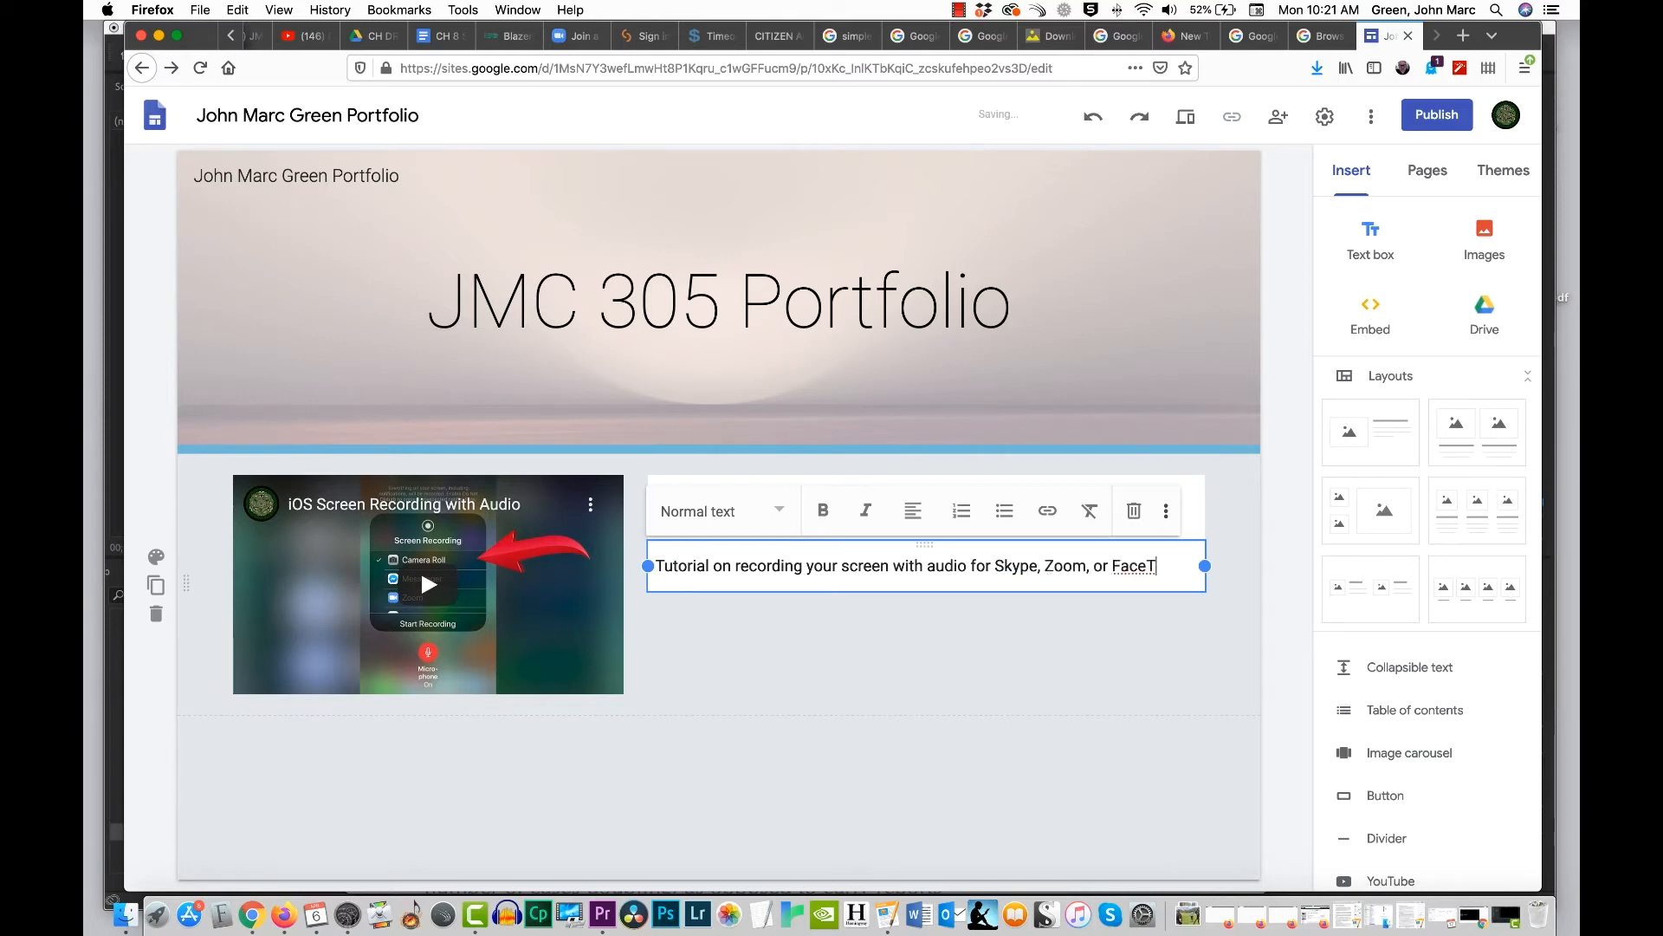
key(Return)
text(re)
key(BackSpace)
key(BackSpace)
key(BackSpace)
text(calls.)
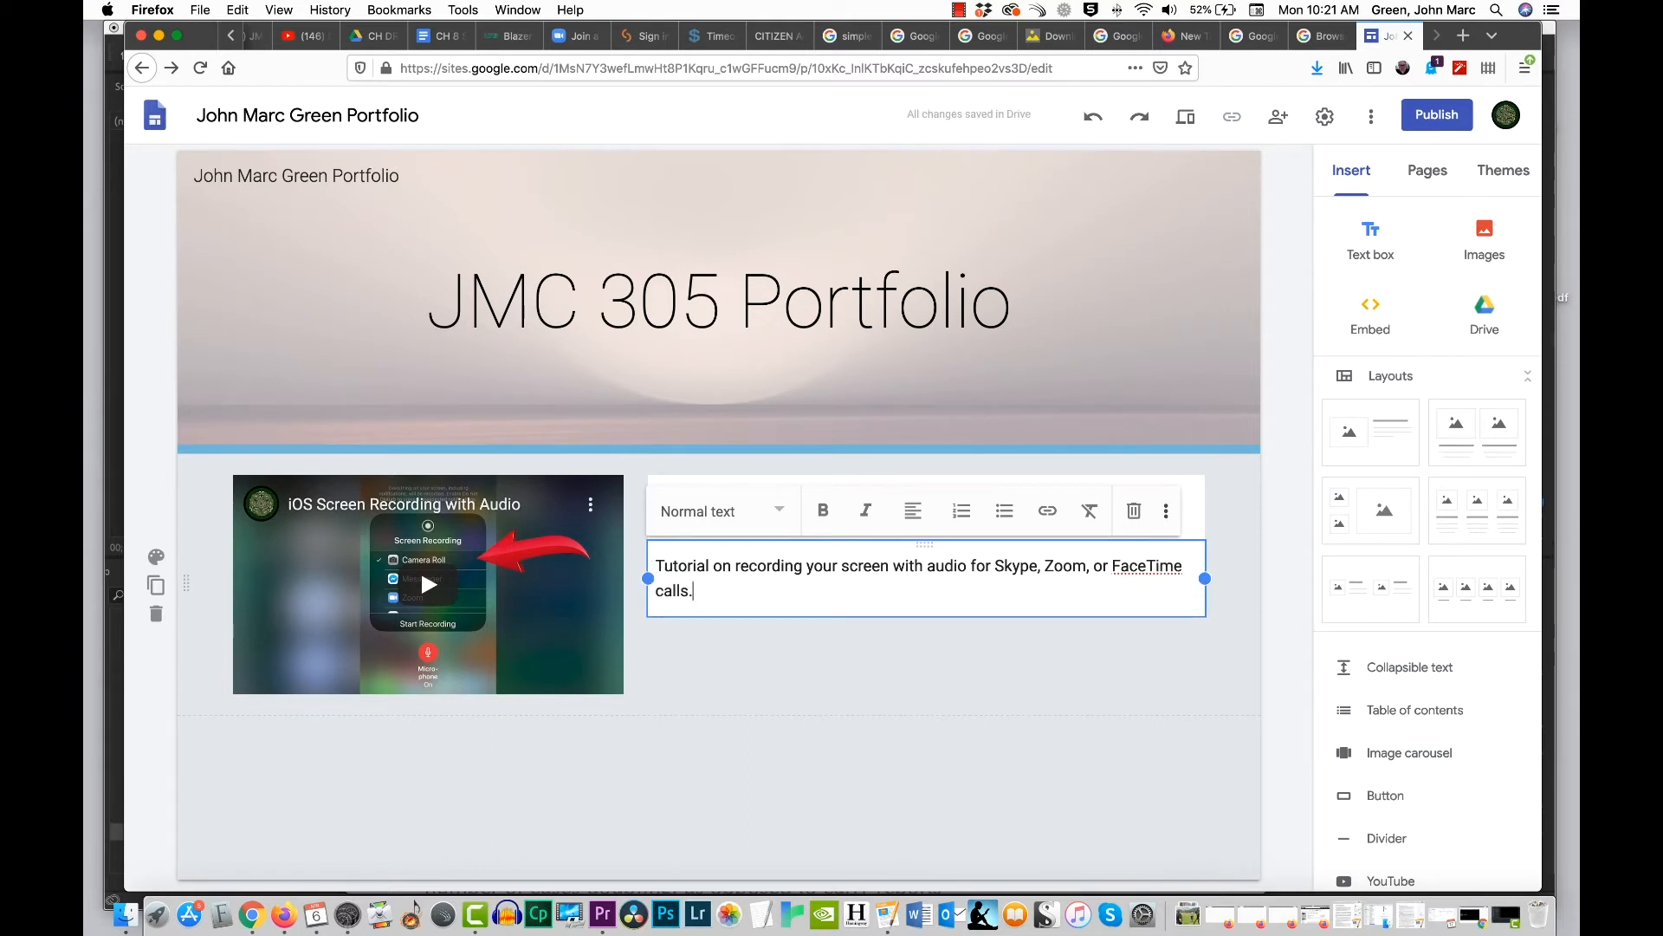
click(951, 755)
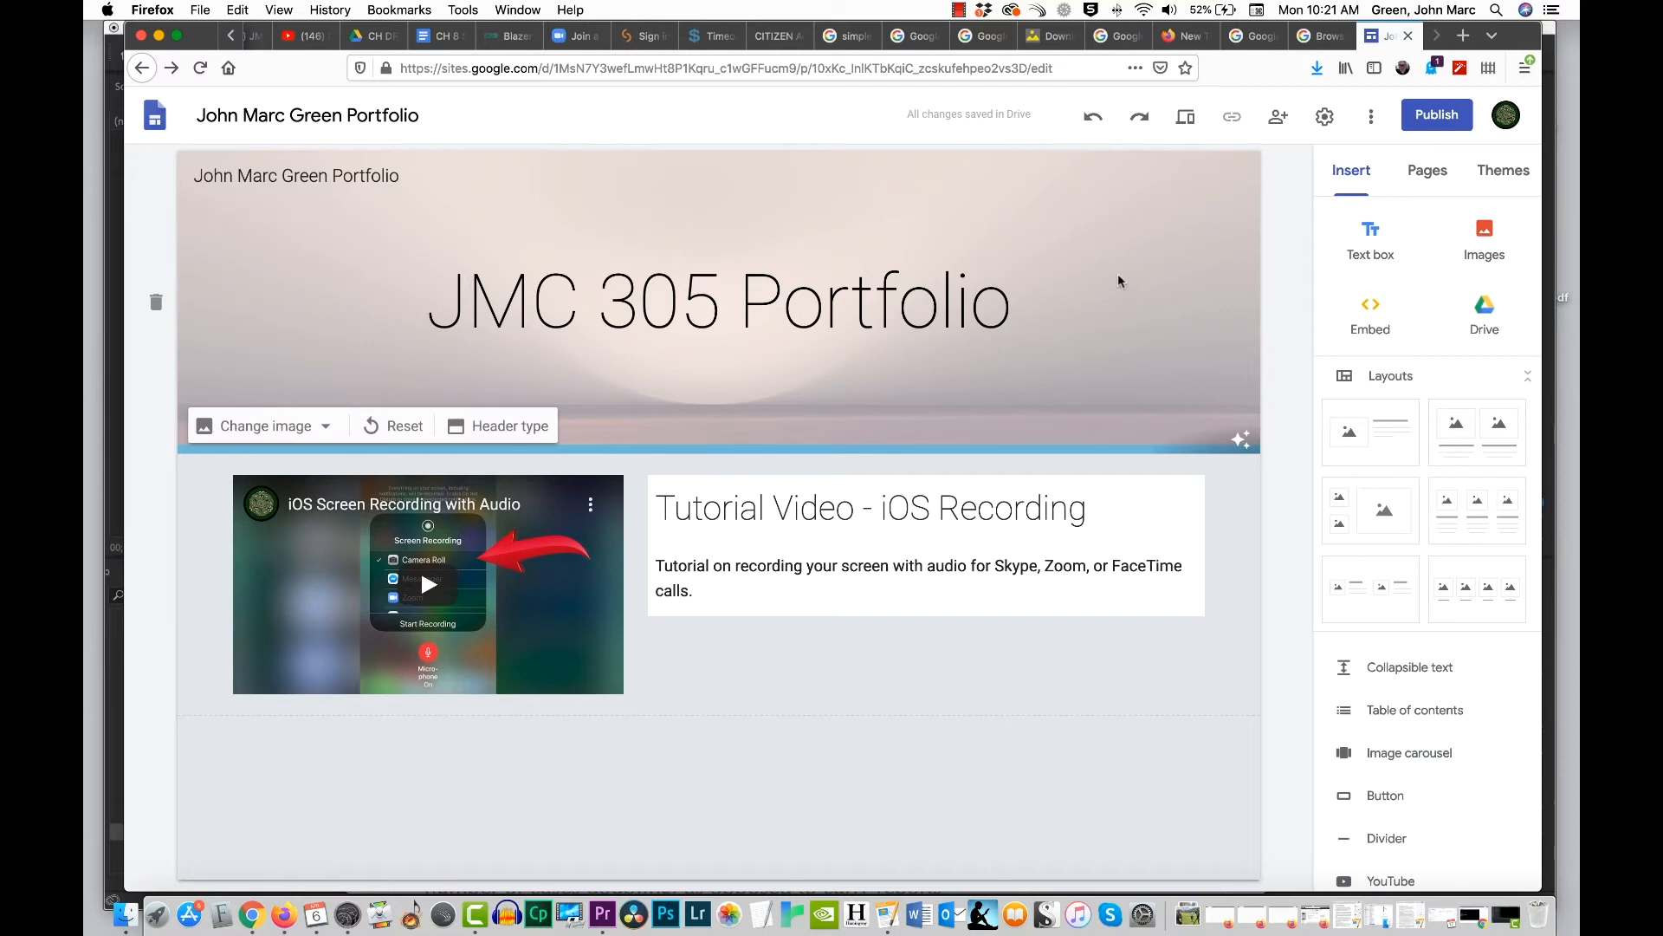
Step: Publish the site to the web with "jmgtestportfolio" as its web address
click(1438, 119)
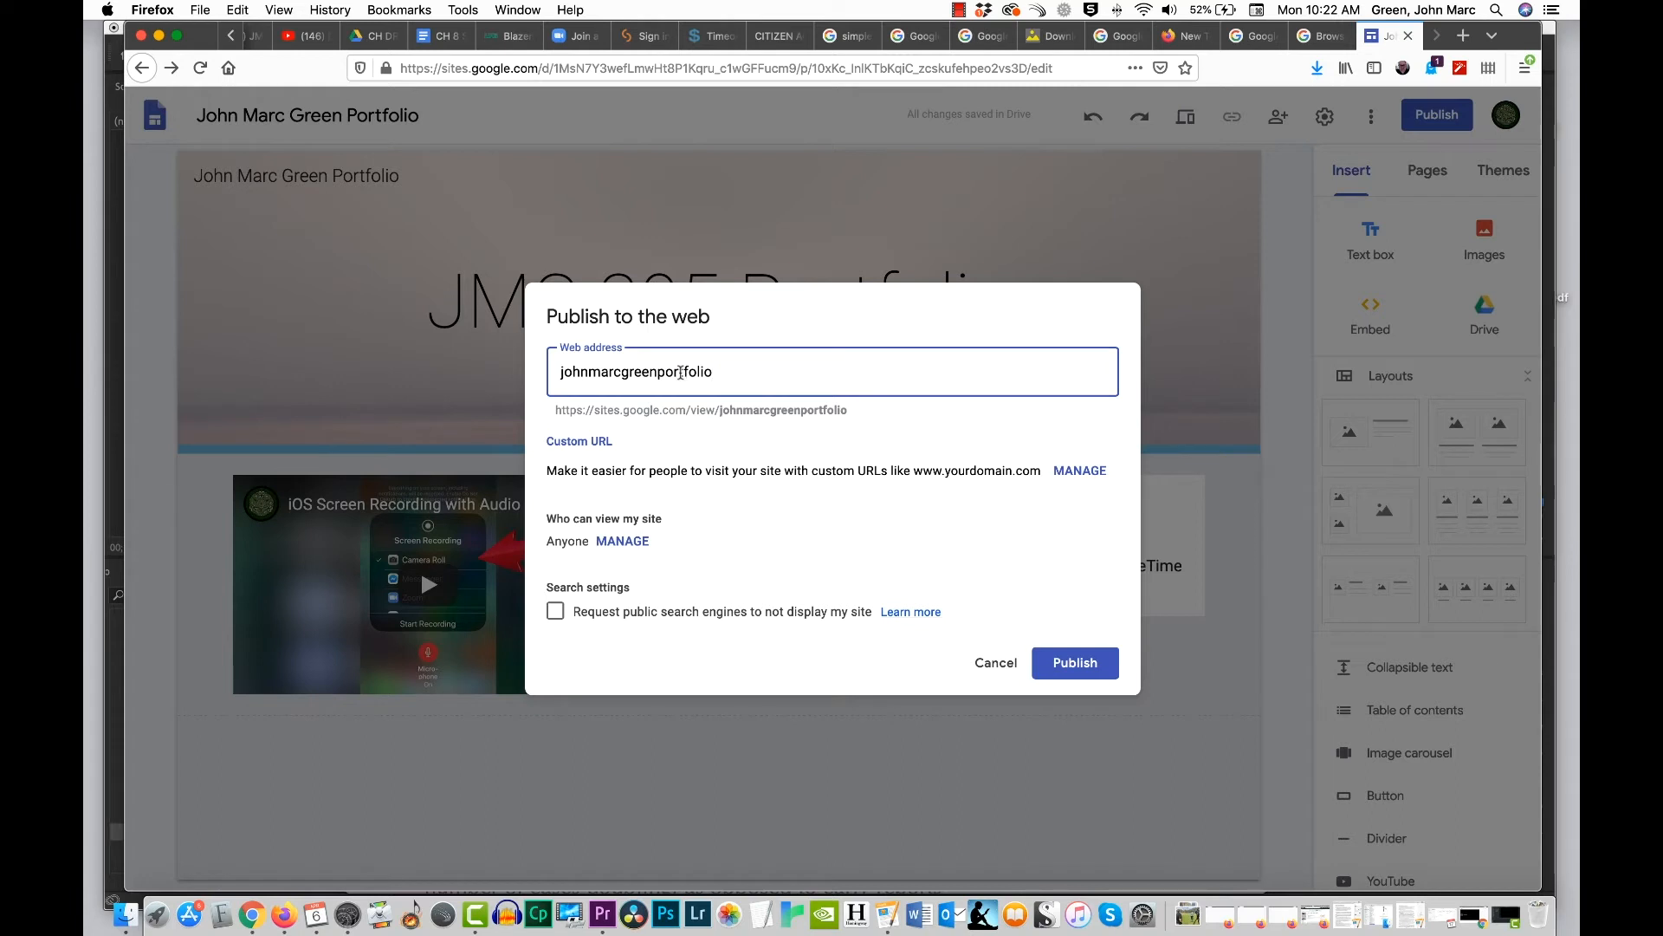
drag(682, 371, 510, 372)
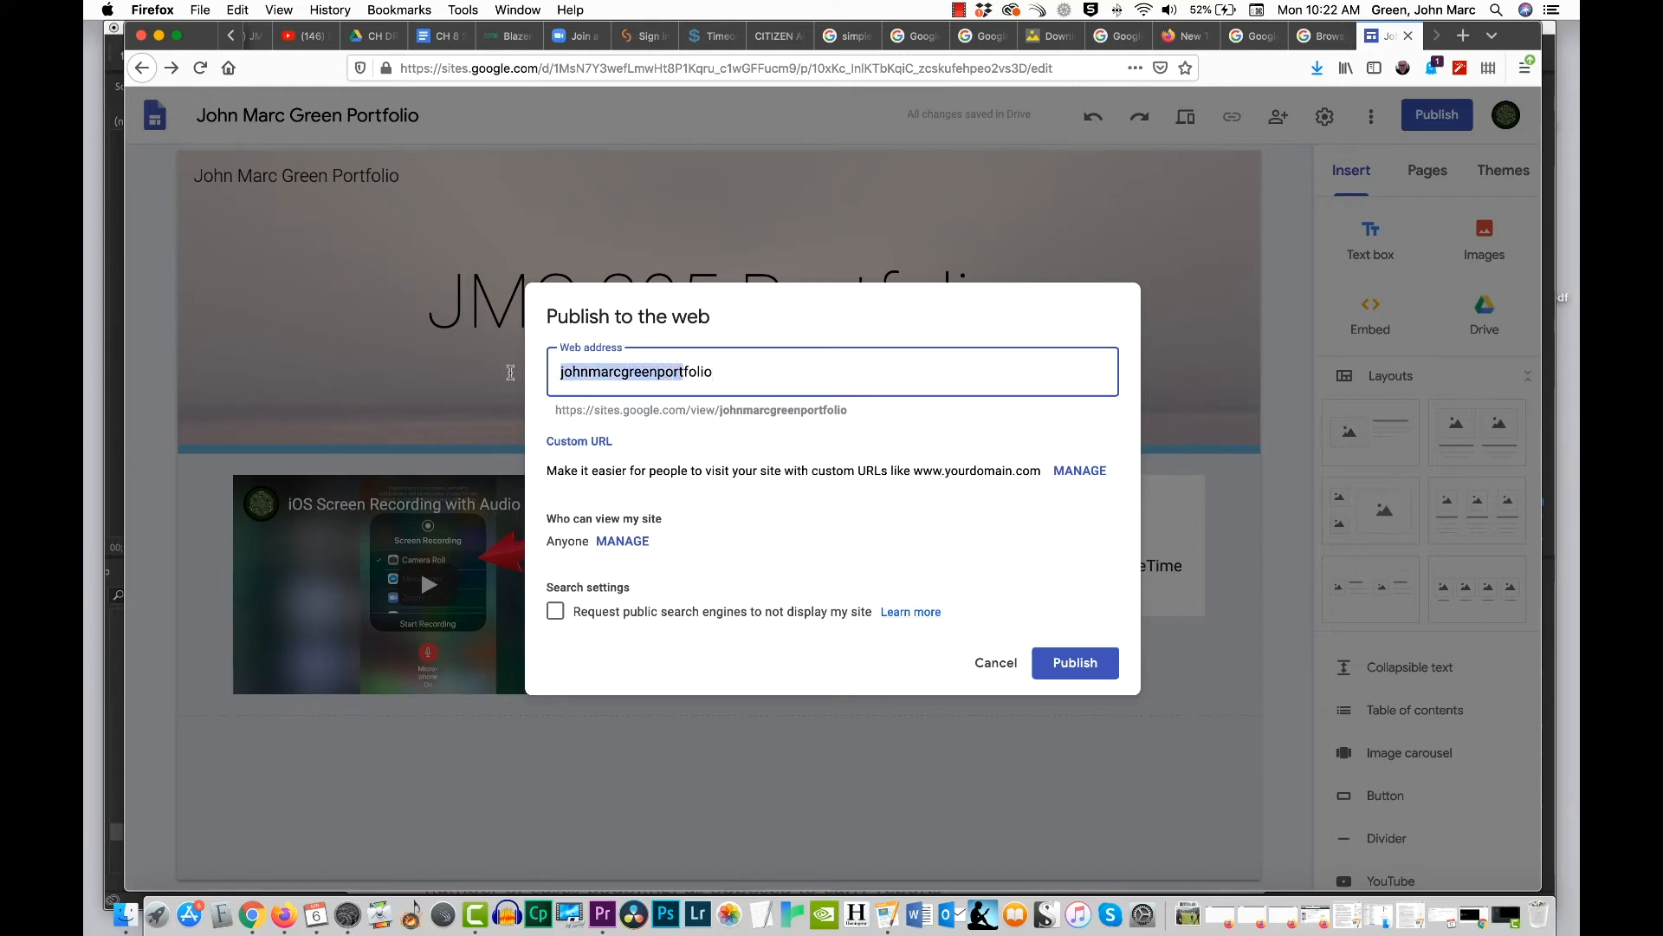
text(jmg)
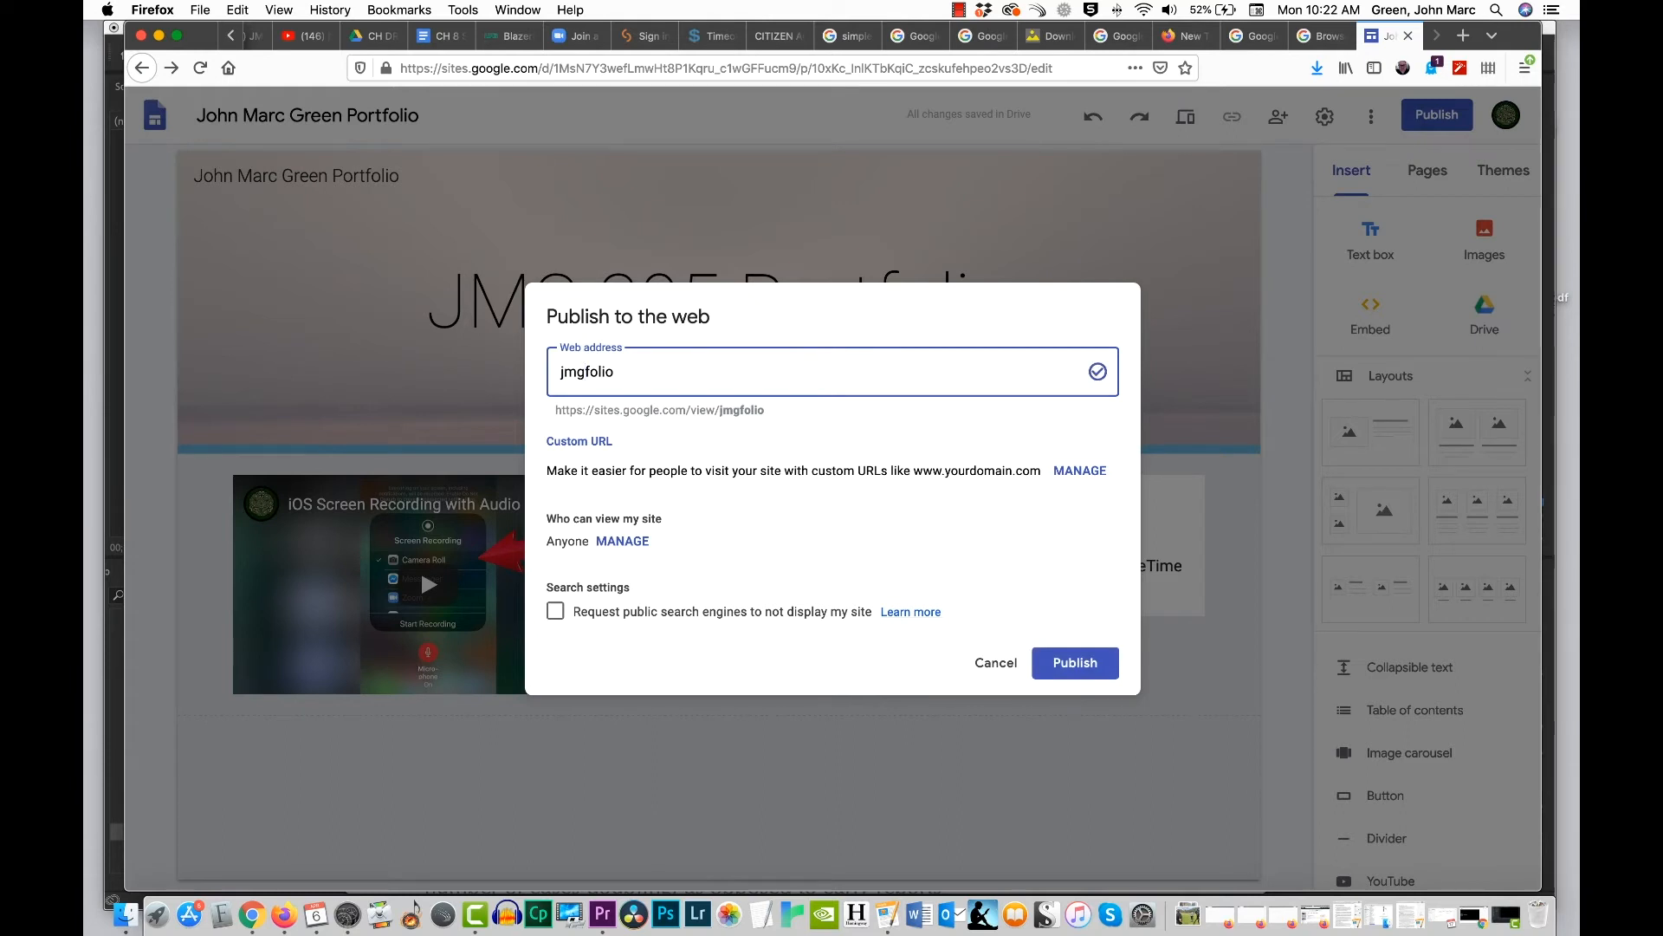
text(port)
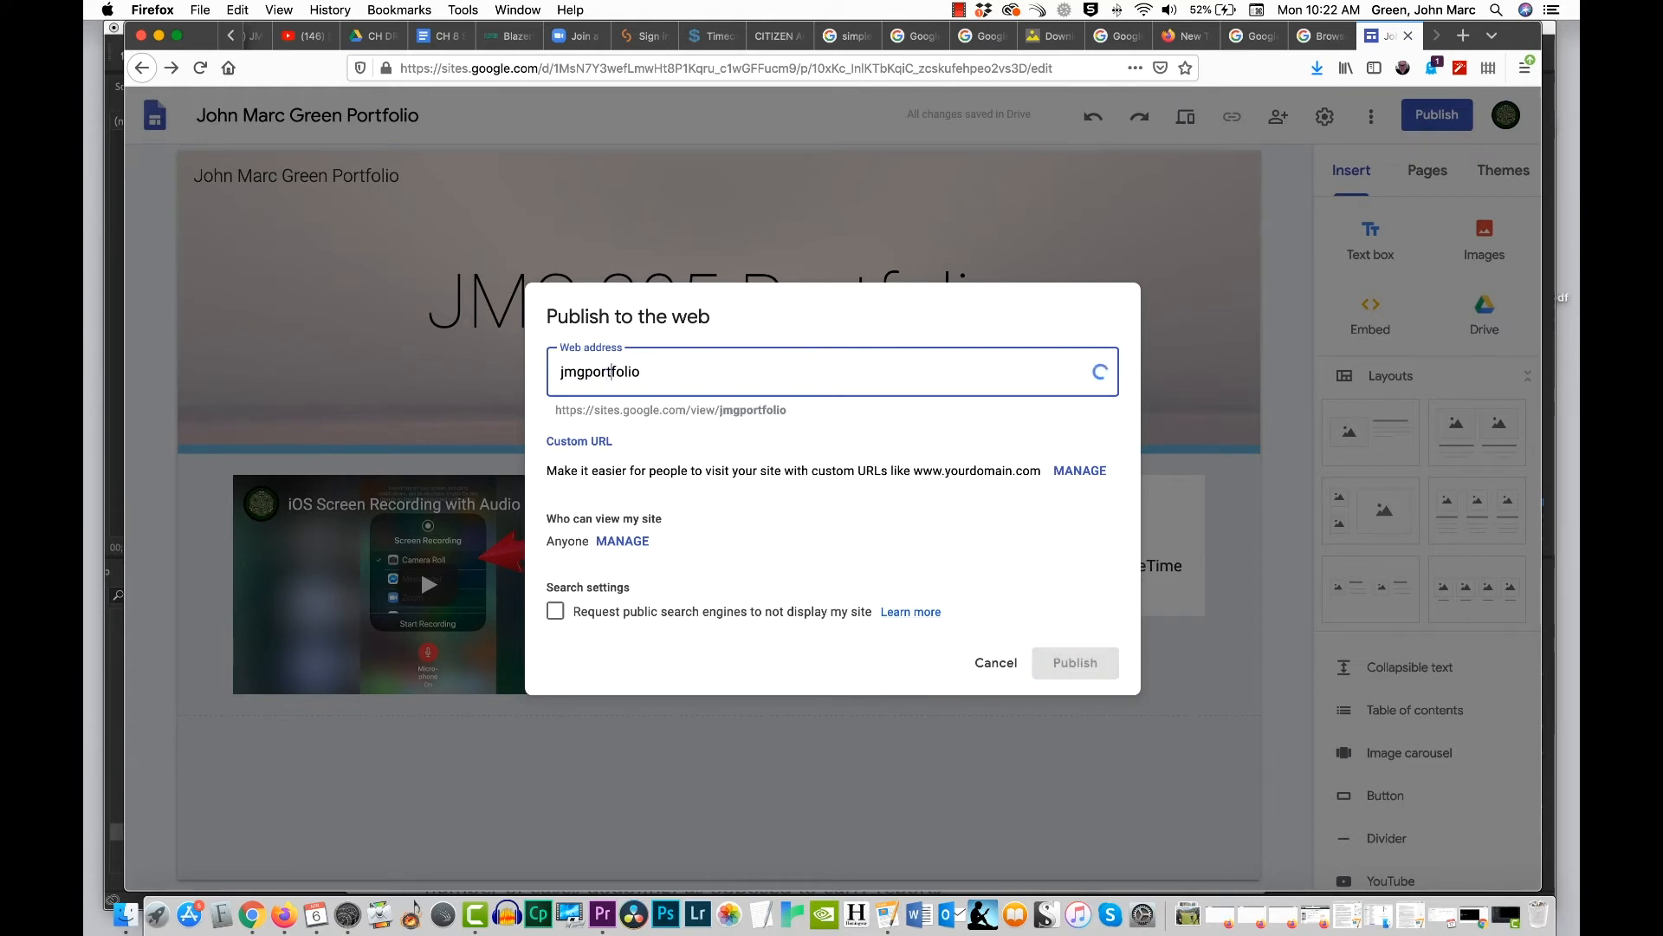
key(Left)
key(Left)
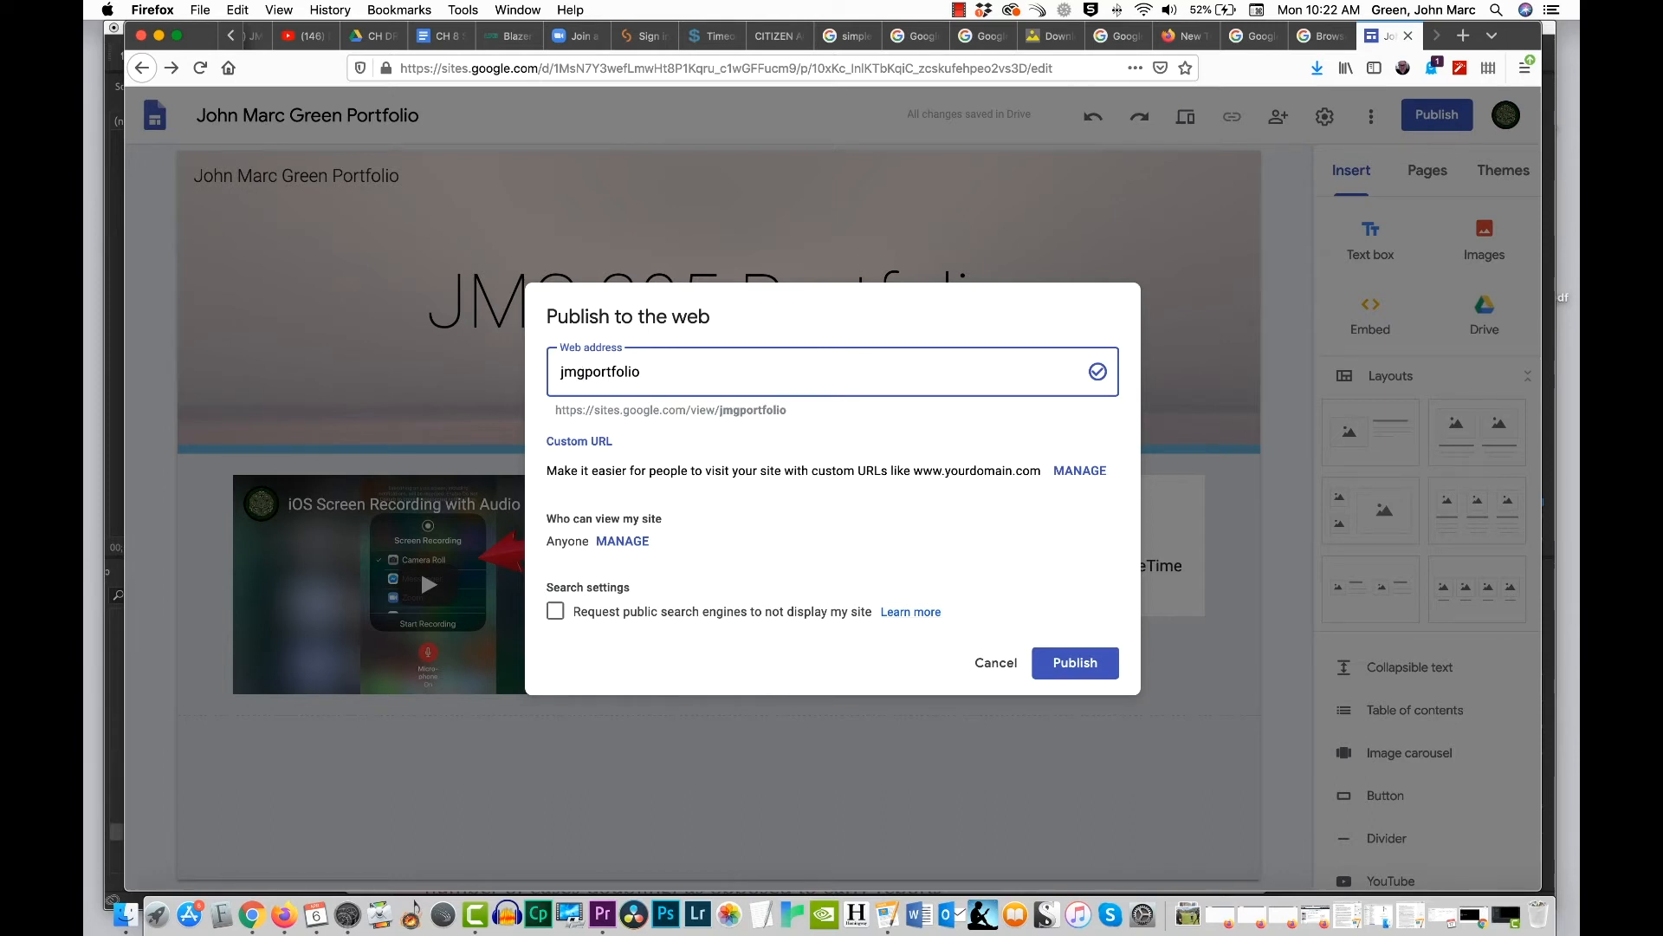
text(test)
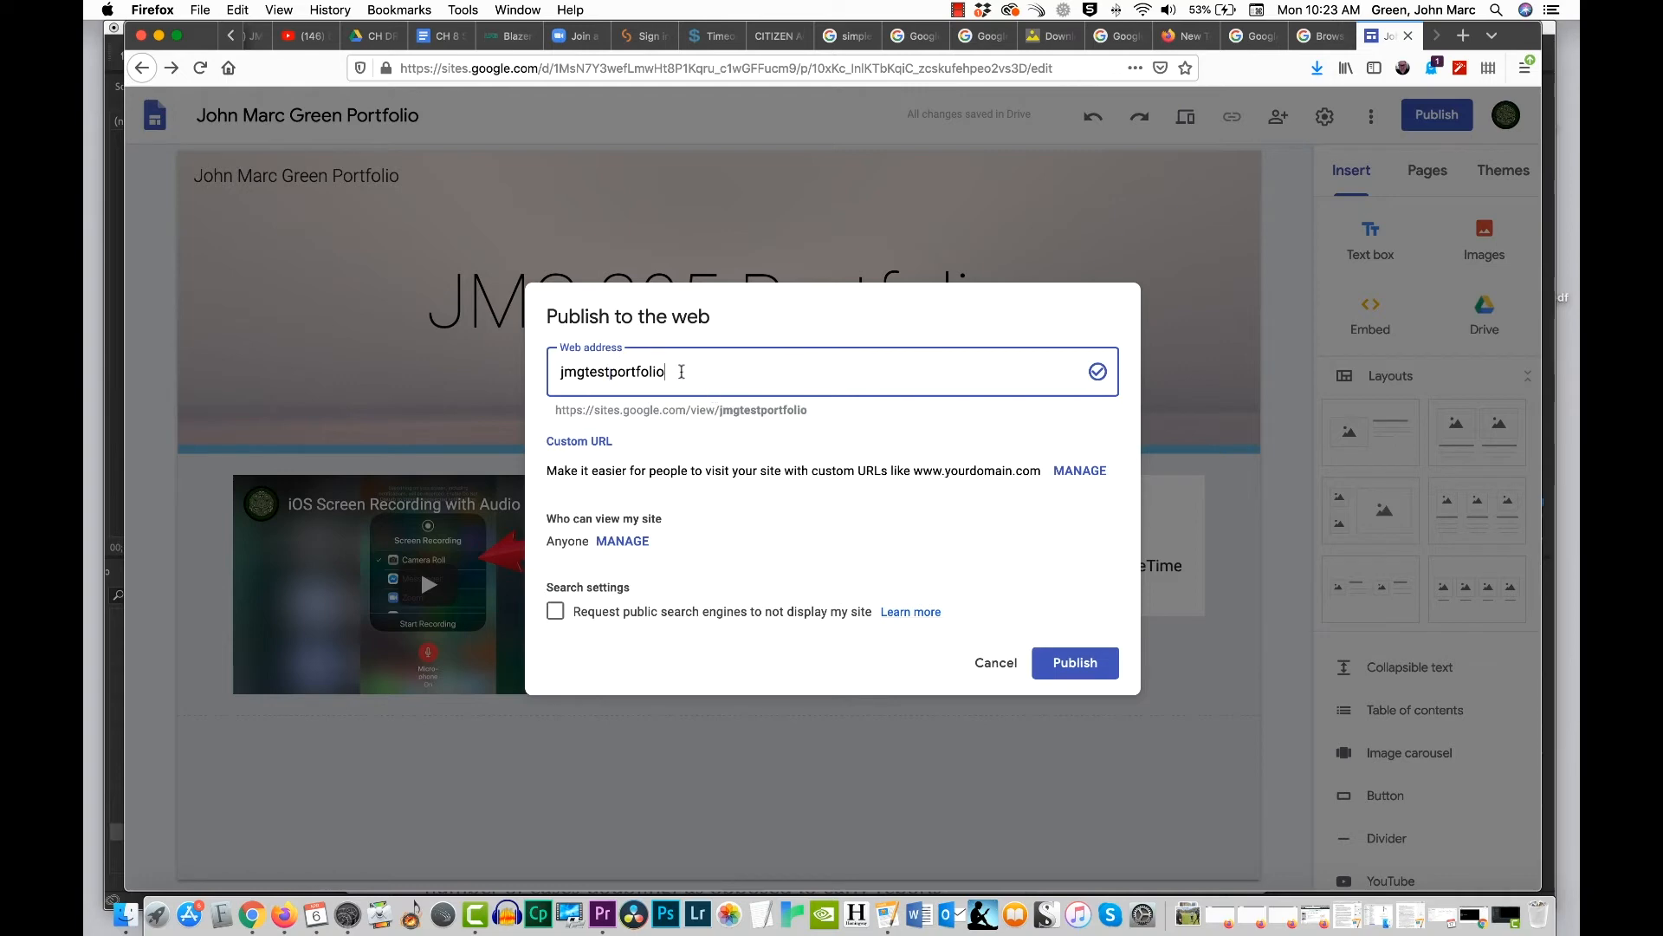
drag(682, 372, 543, 374)
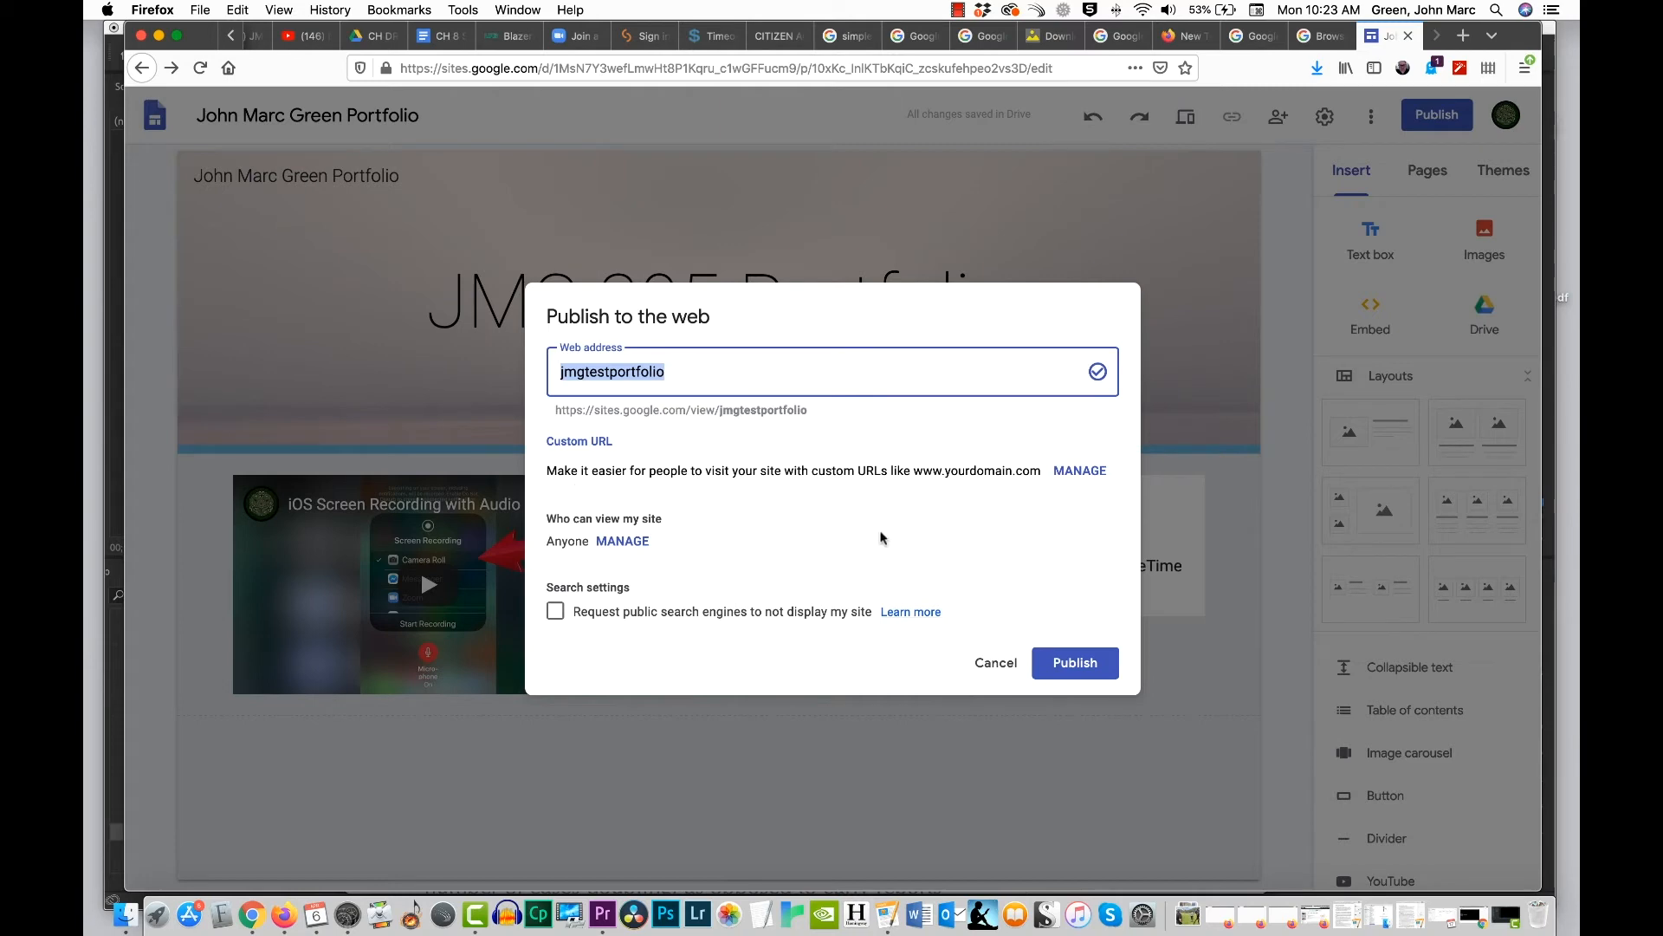
click(1072, 664)
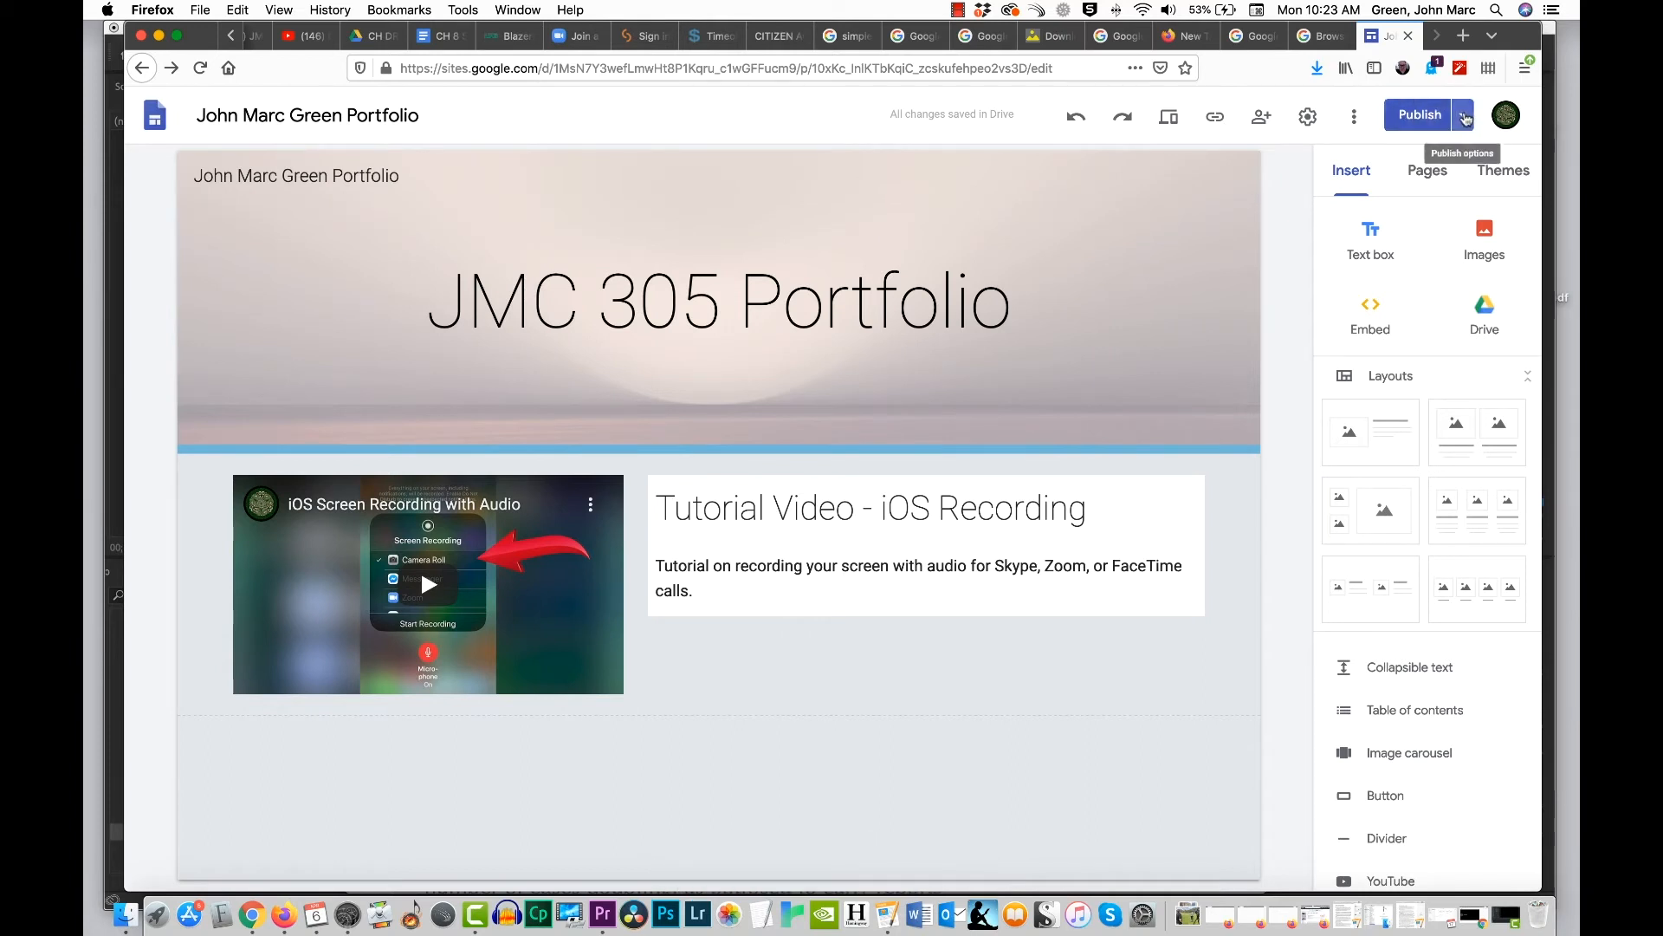
Step: View the published site and examine its public web address
click(1464, 117)
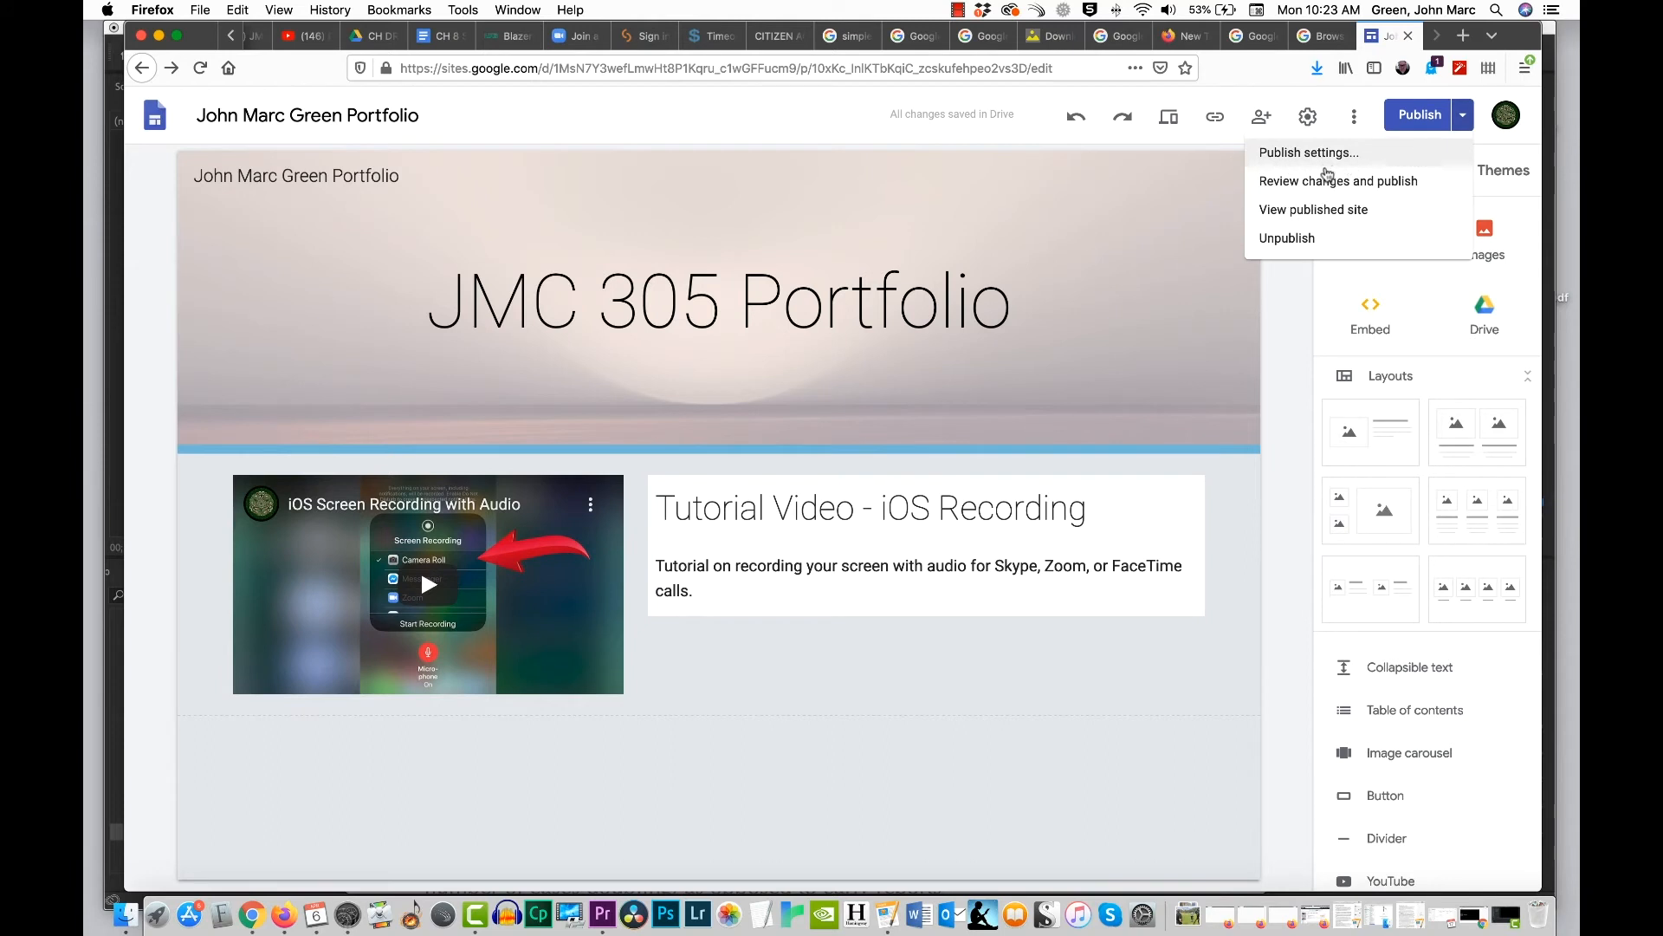
click(1330, 211)
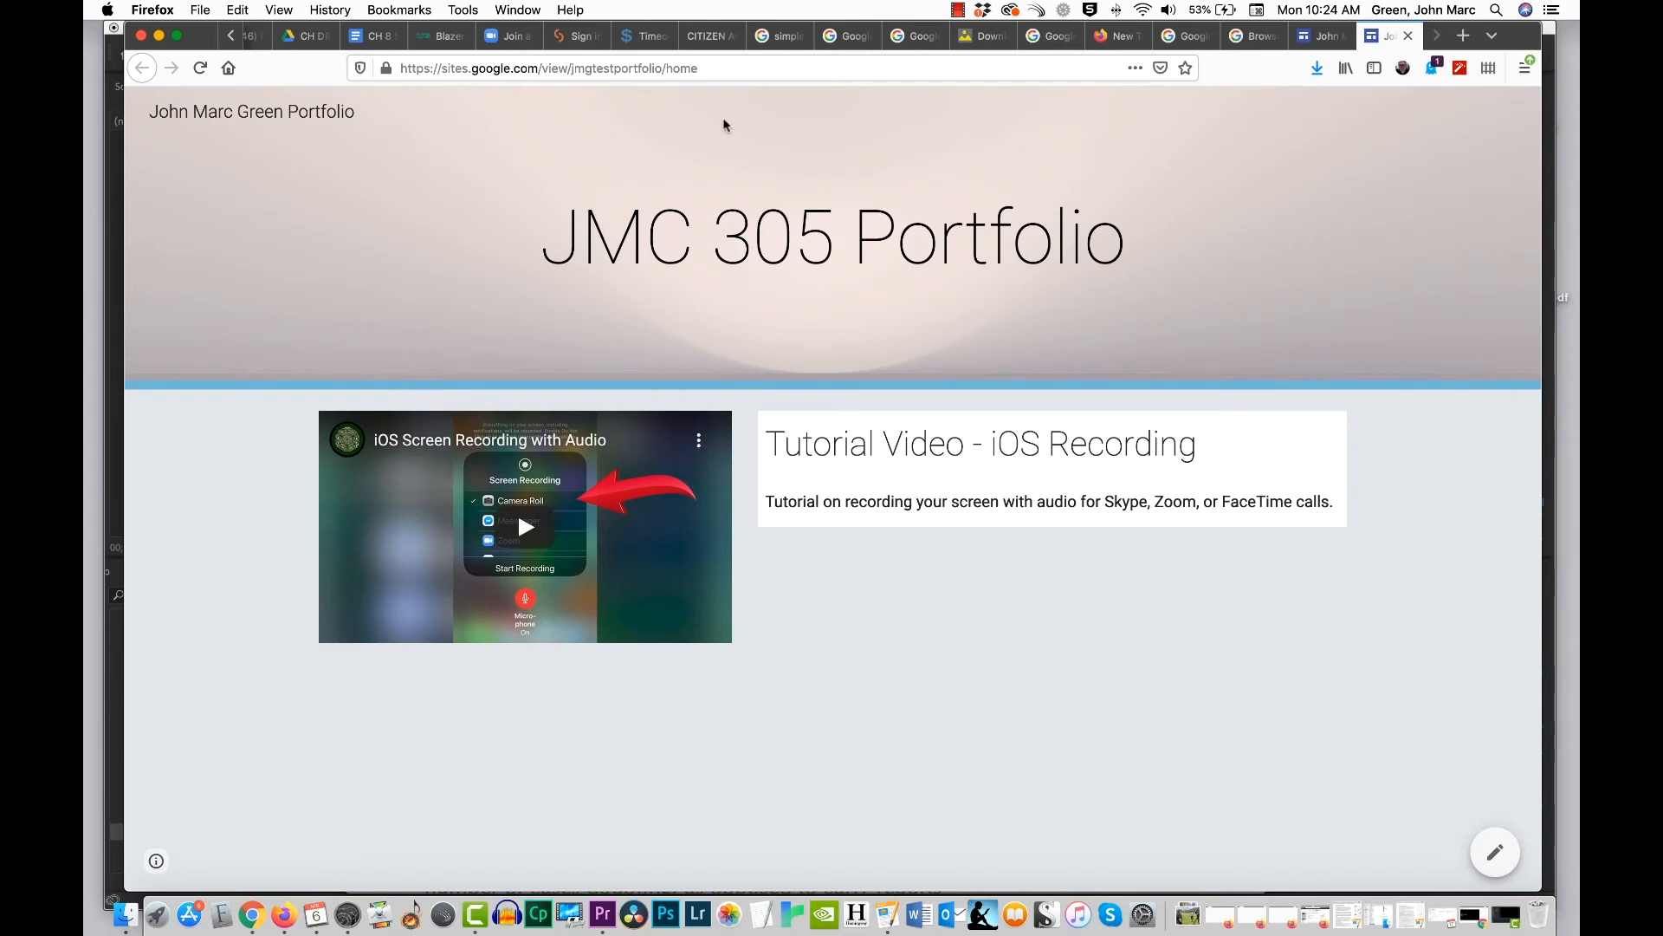
click(725, 68)
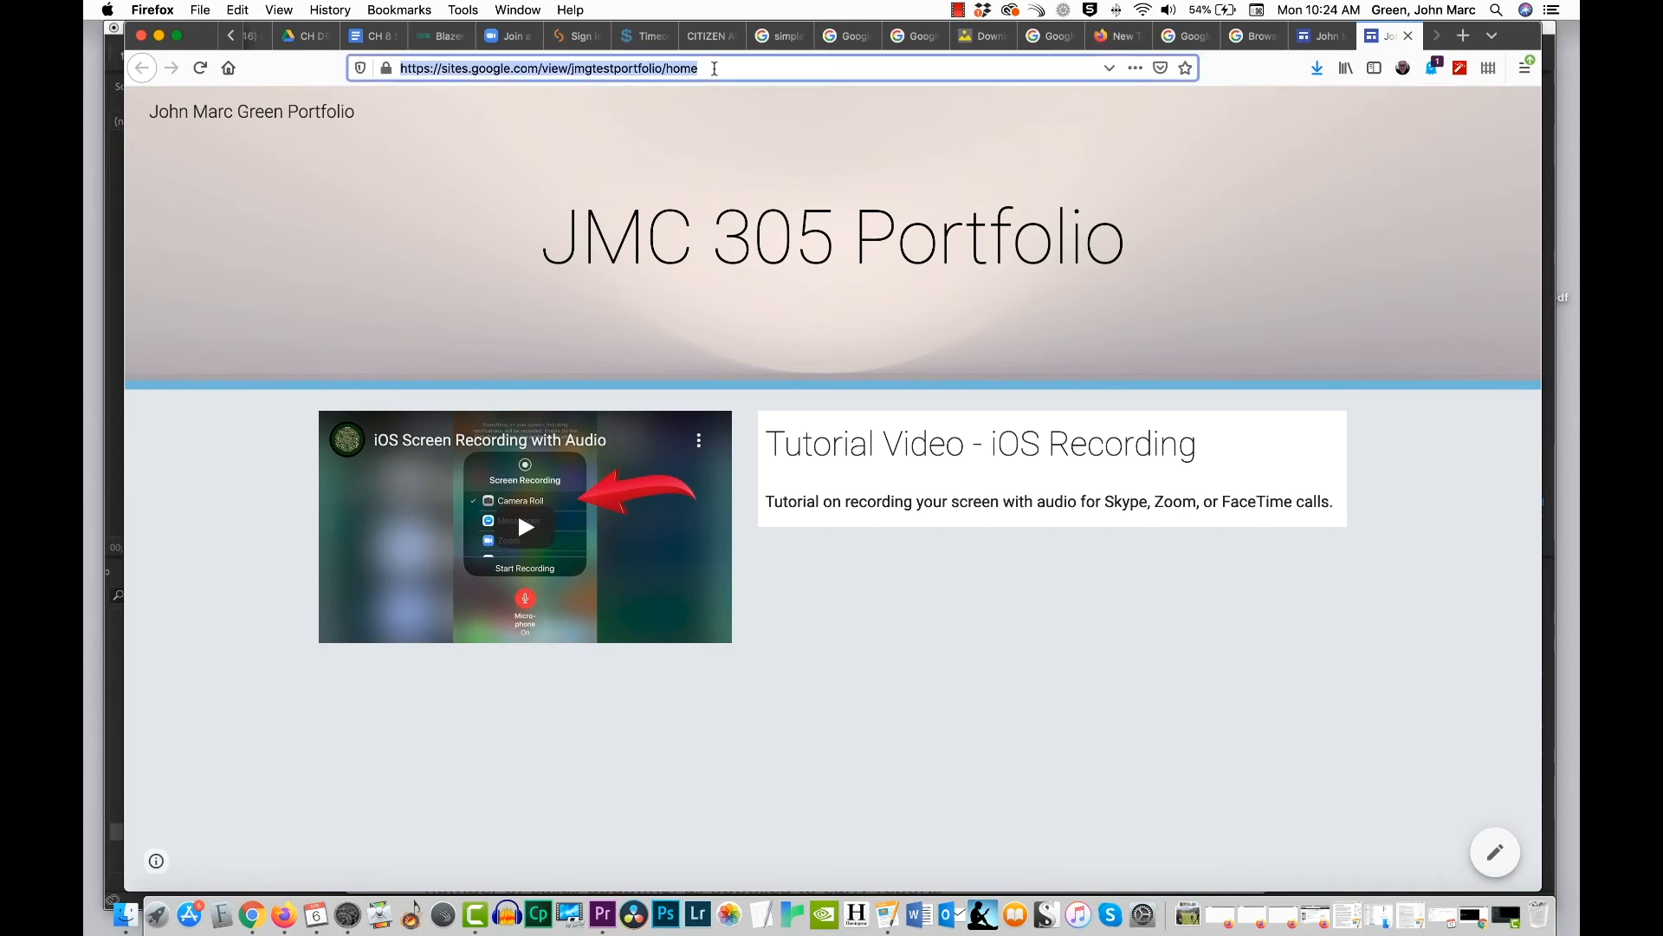
click(684, 103)
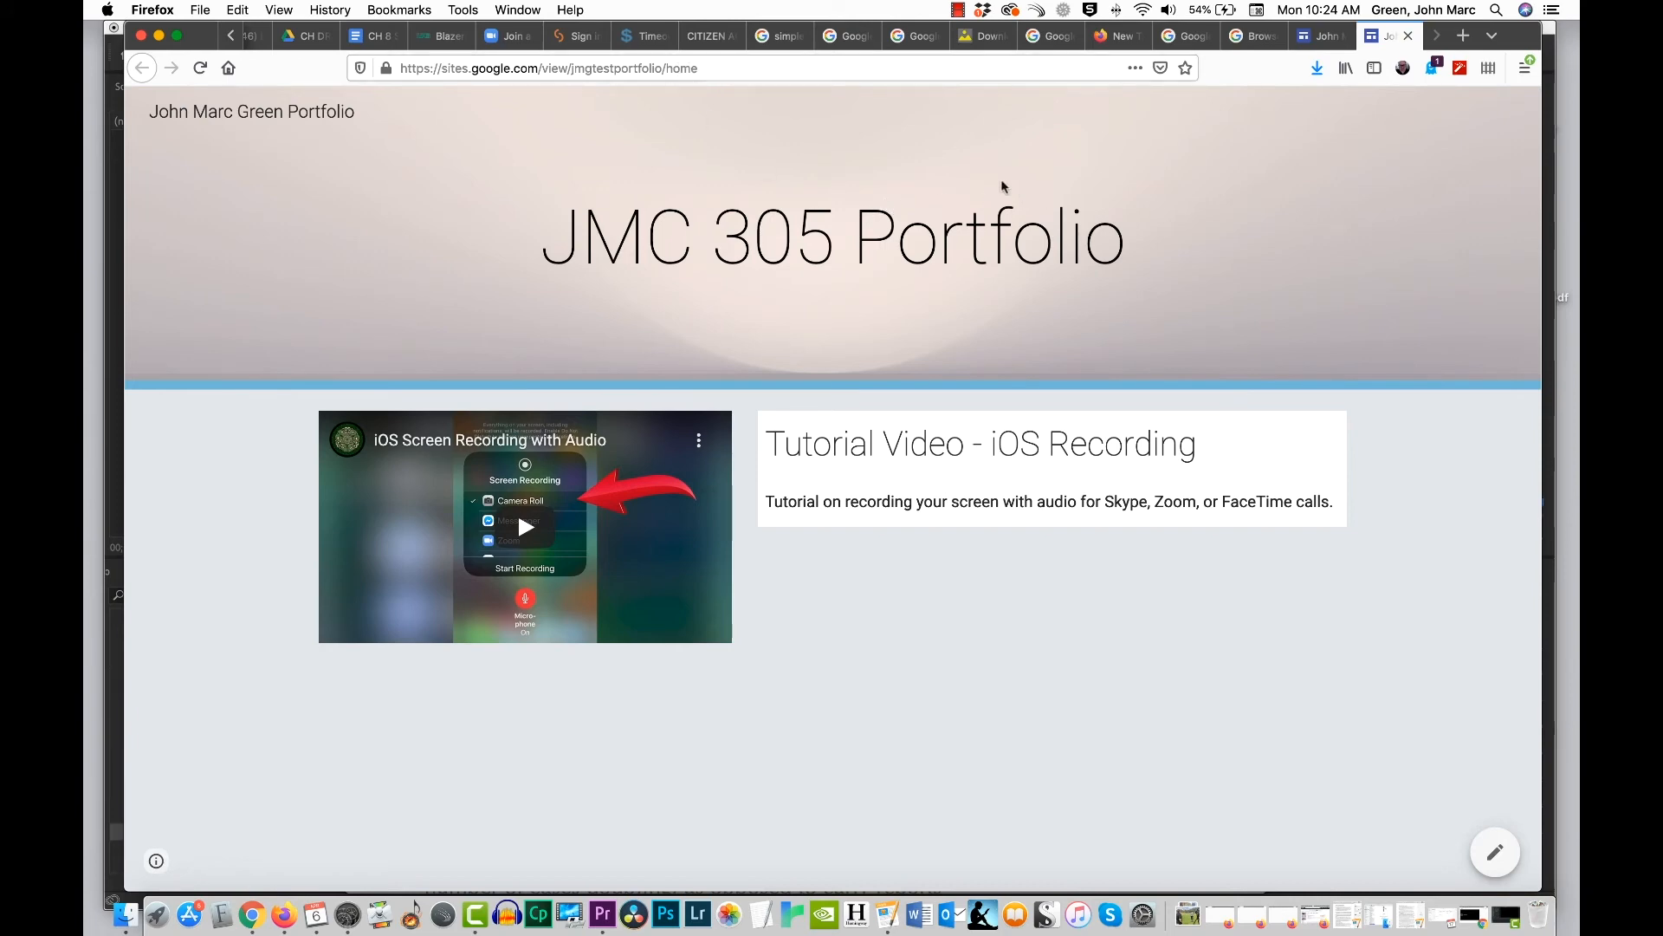
Step: Return to the site editor, add a page named "Story #1", and test the navigation between Home and the new page
click(1321, 35)
mouse_move(1111, 247)
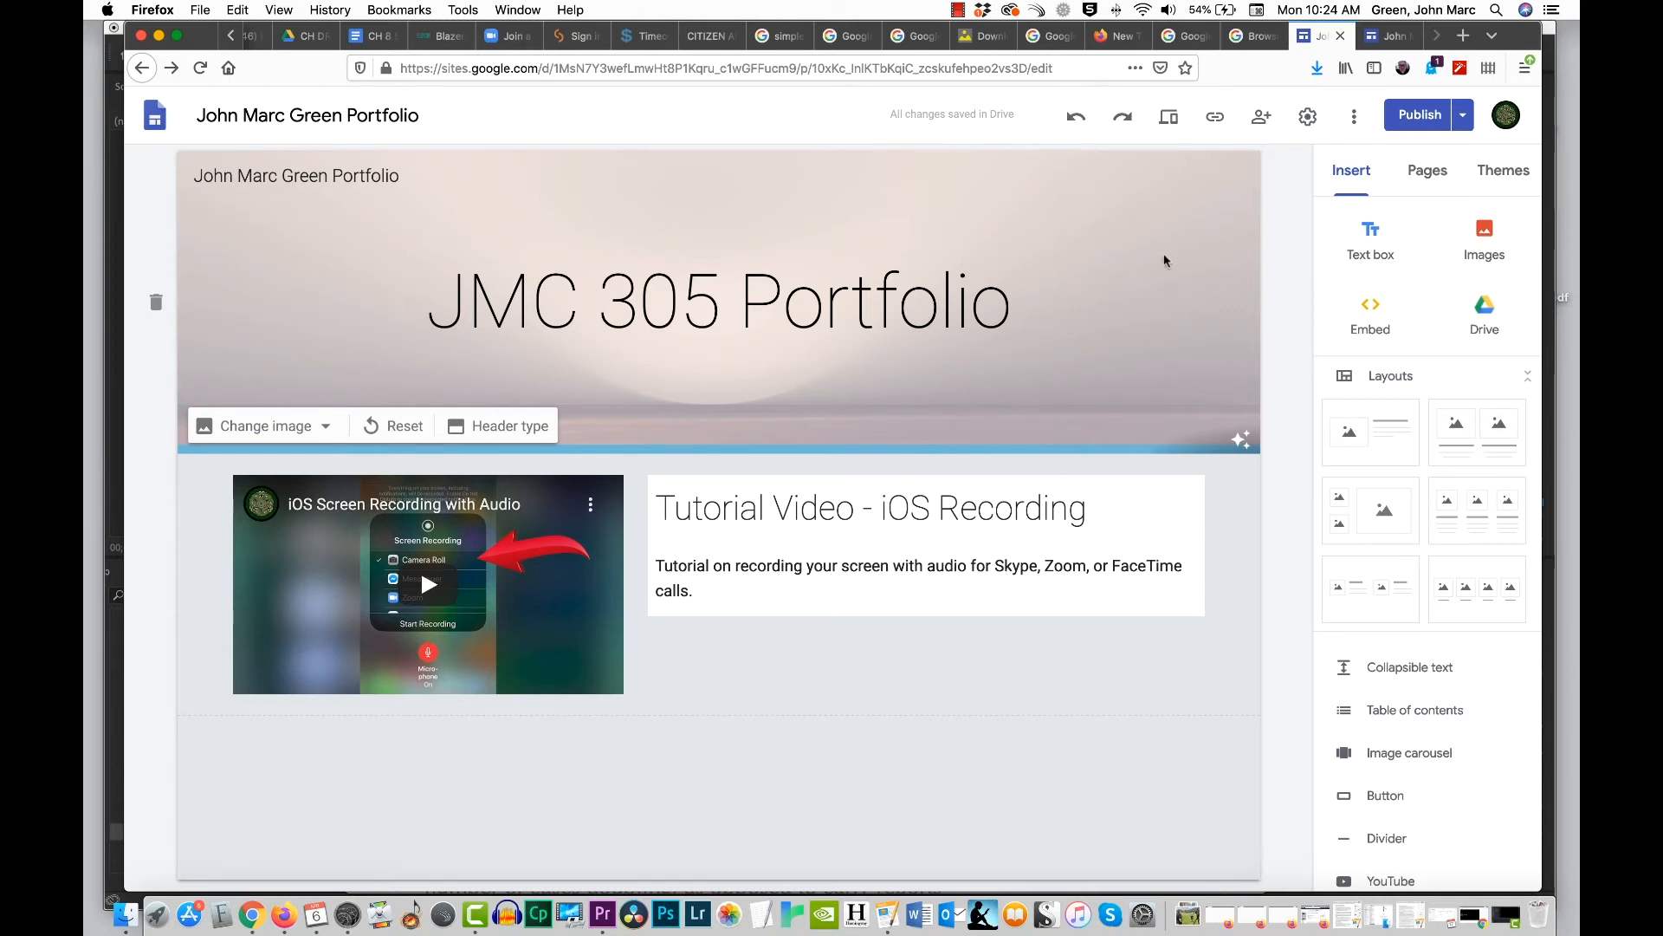
click(1434, 176)
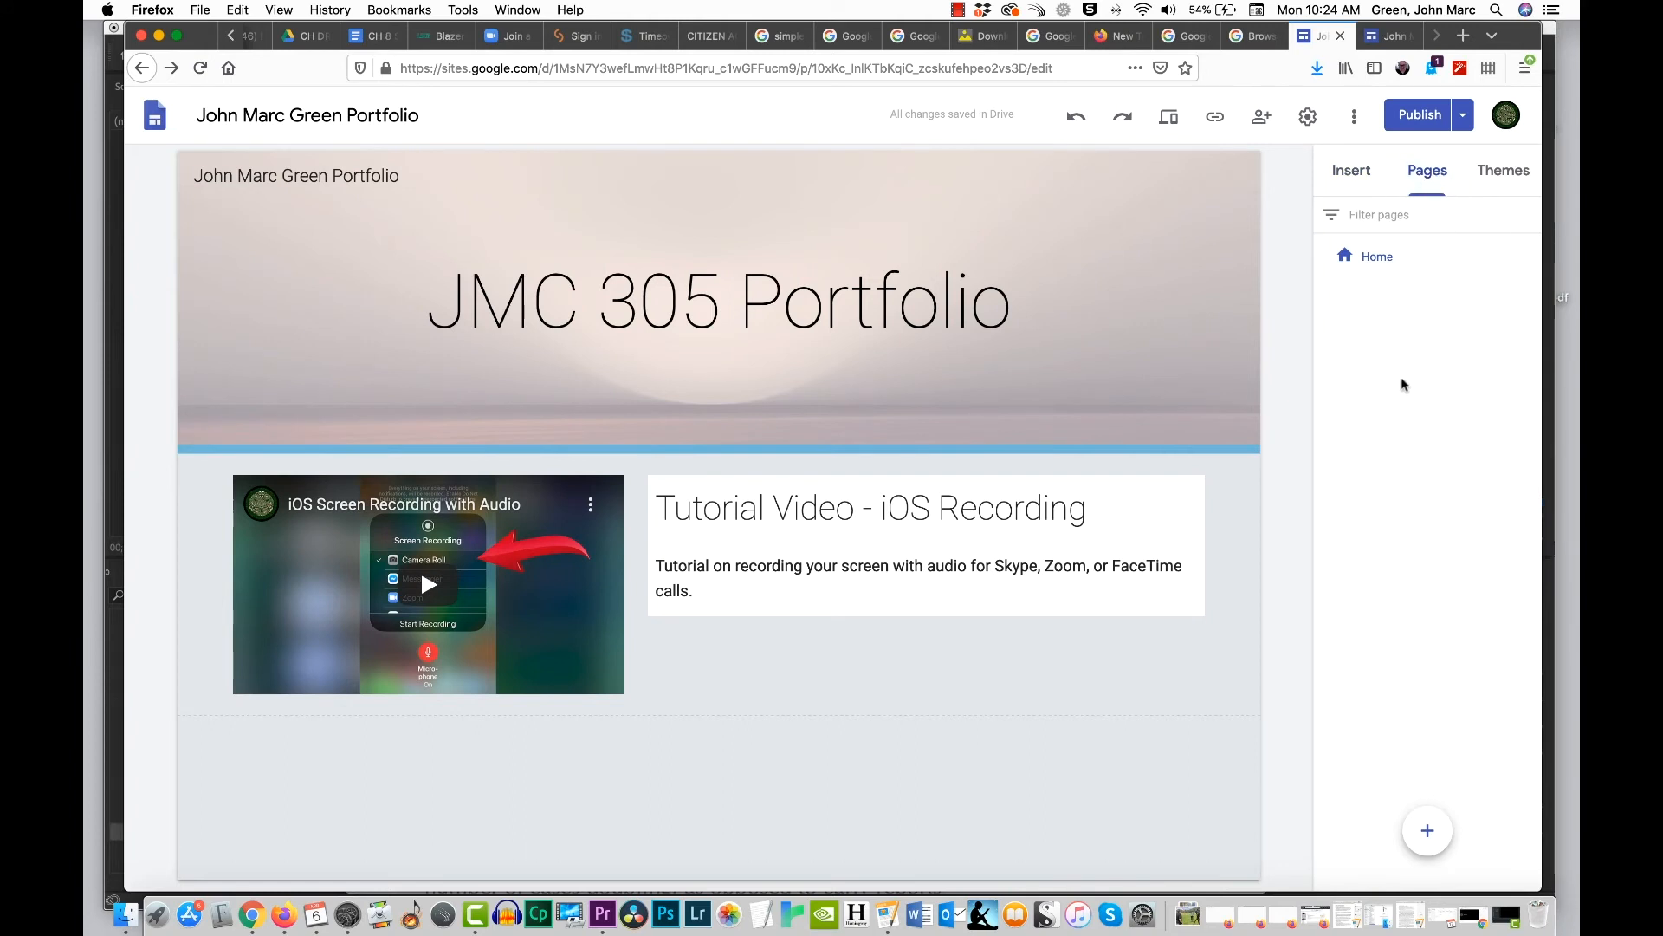
mouse_move(1436, 815)
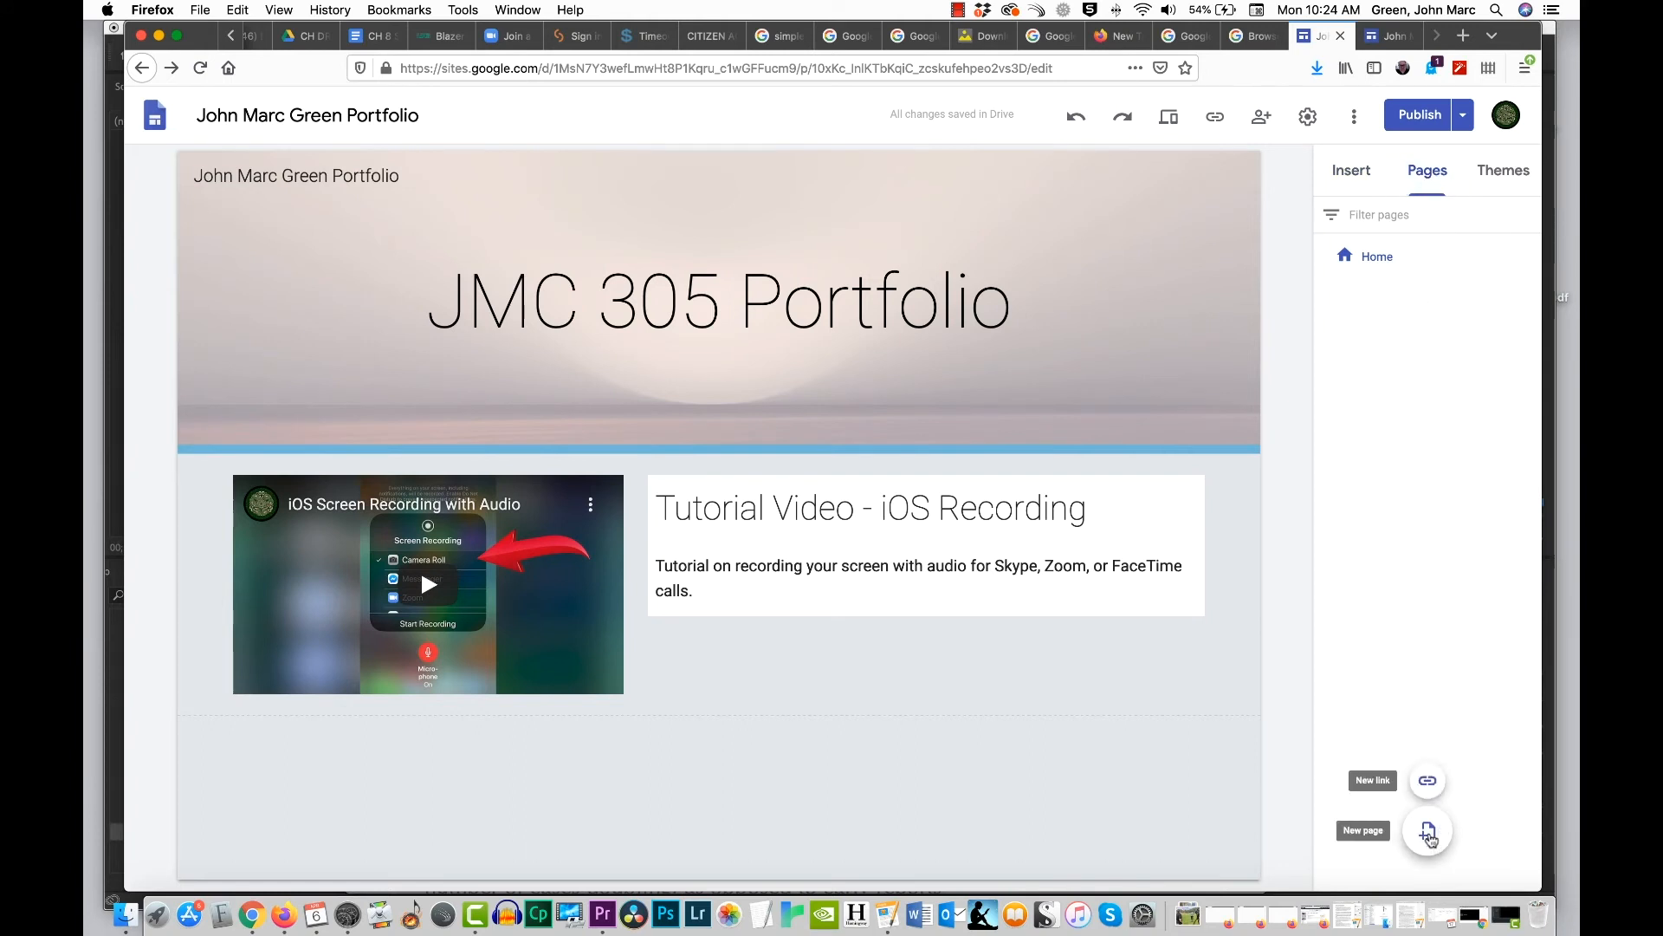
click(1429, 835)
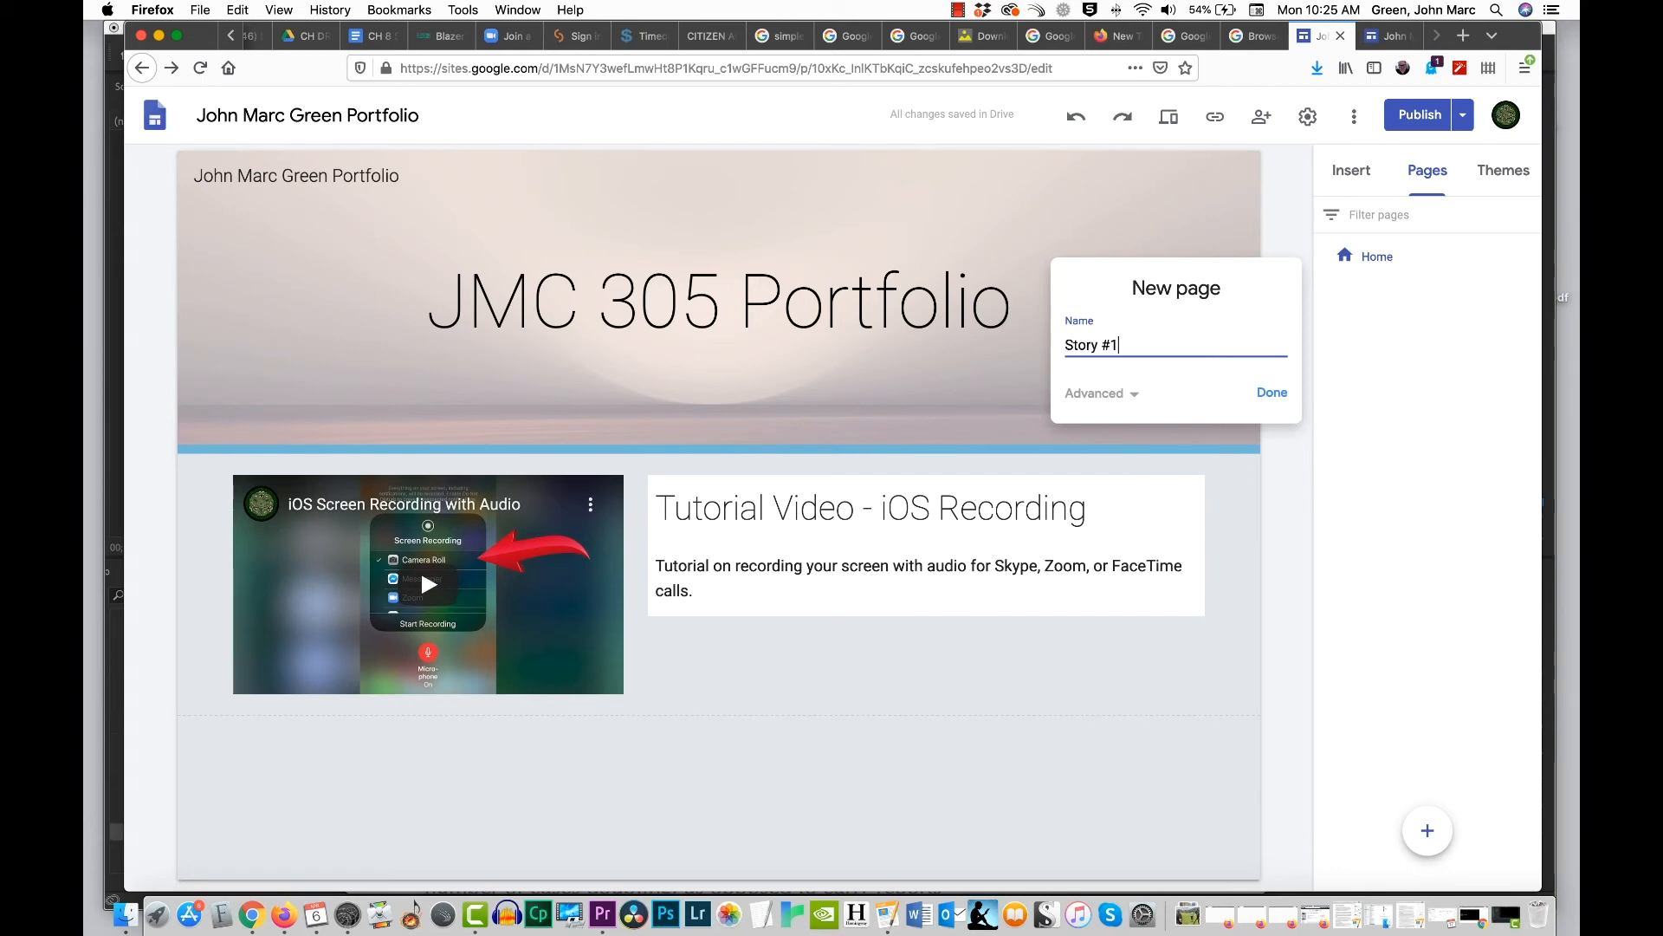
click(1123, 392)
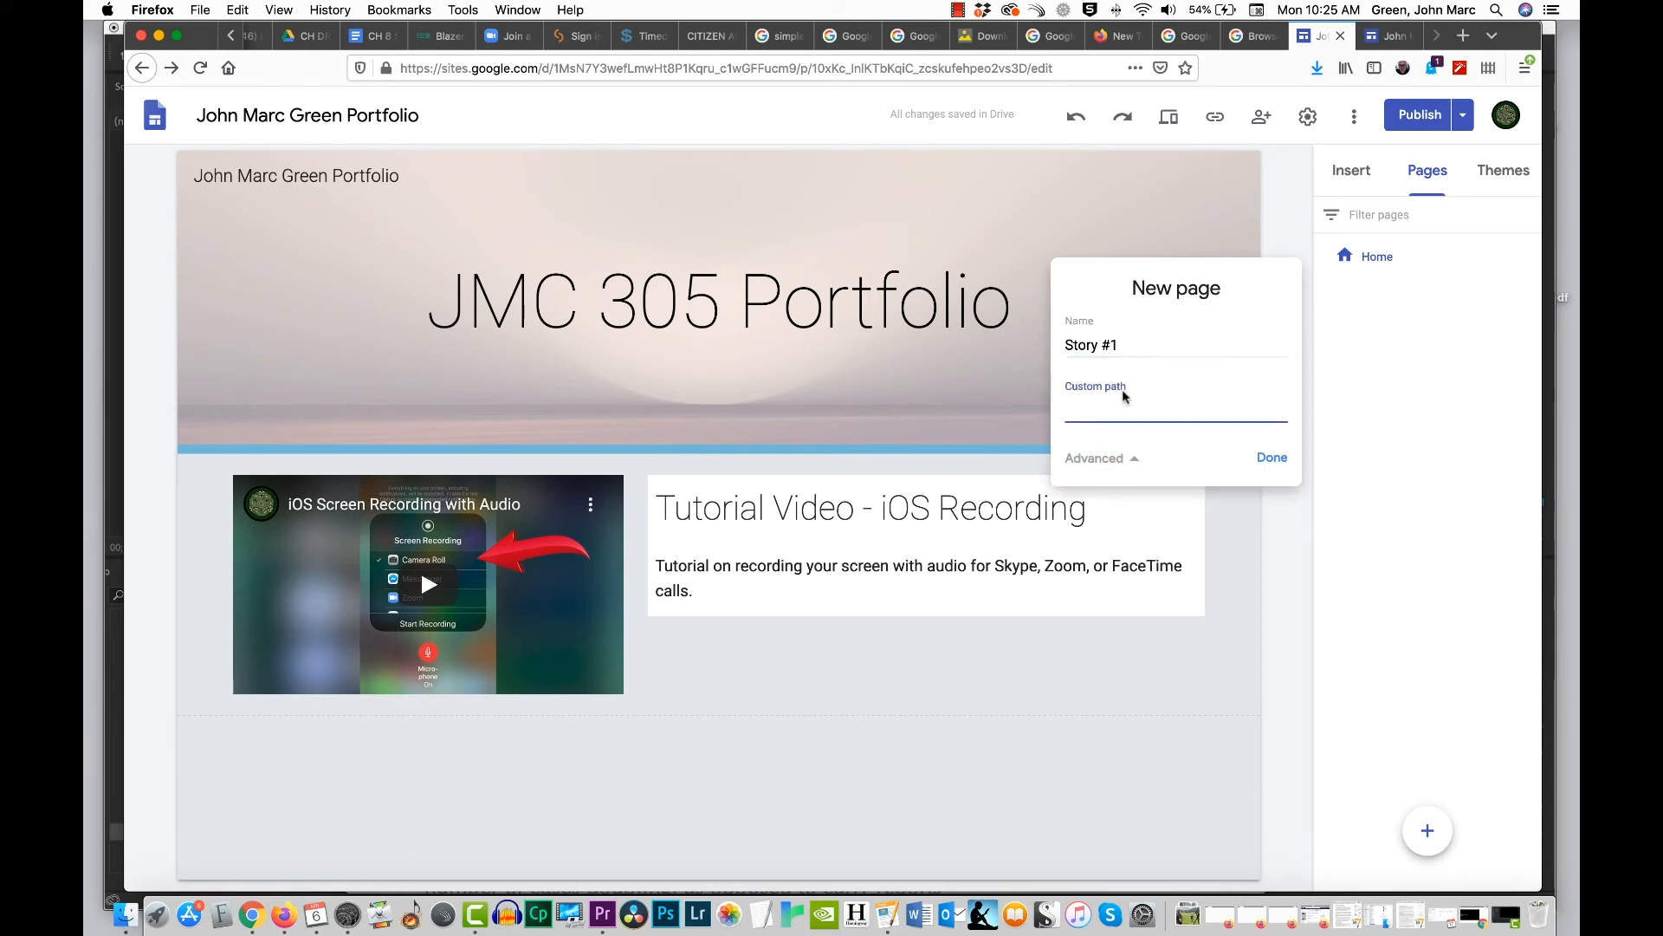
click(1132, 460)
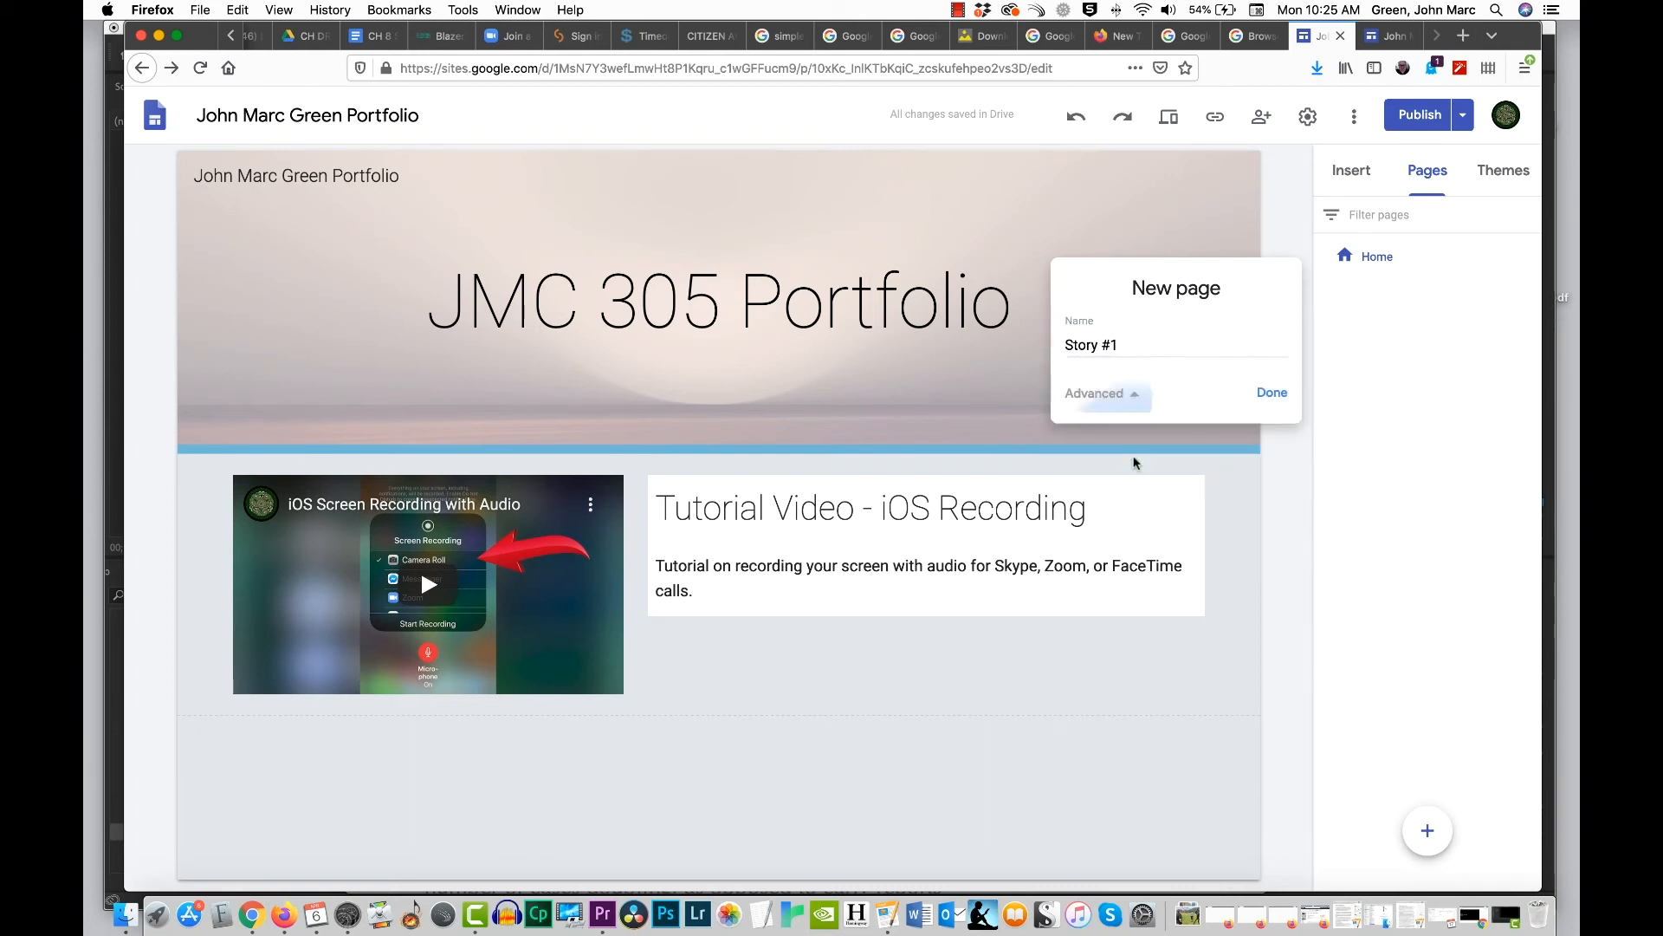
click(1275, 395)
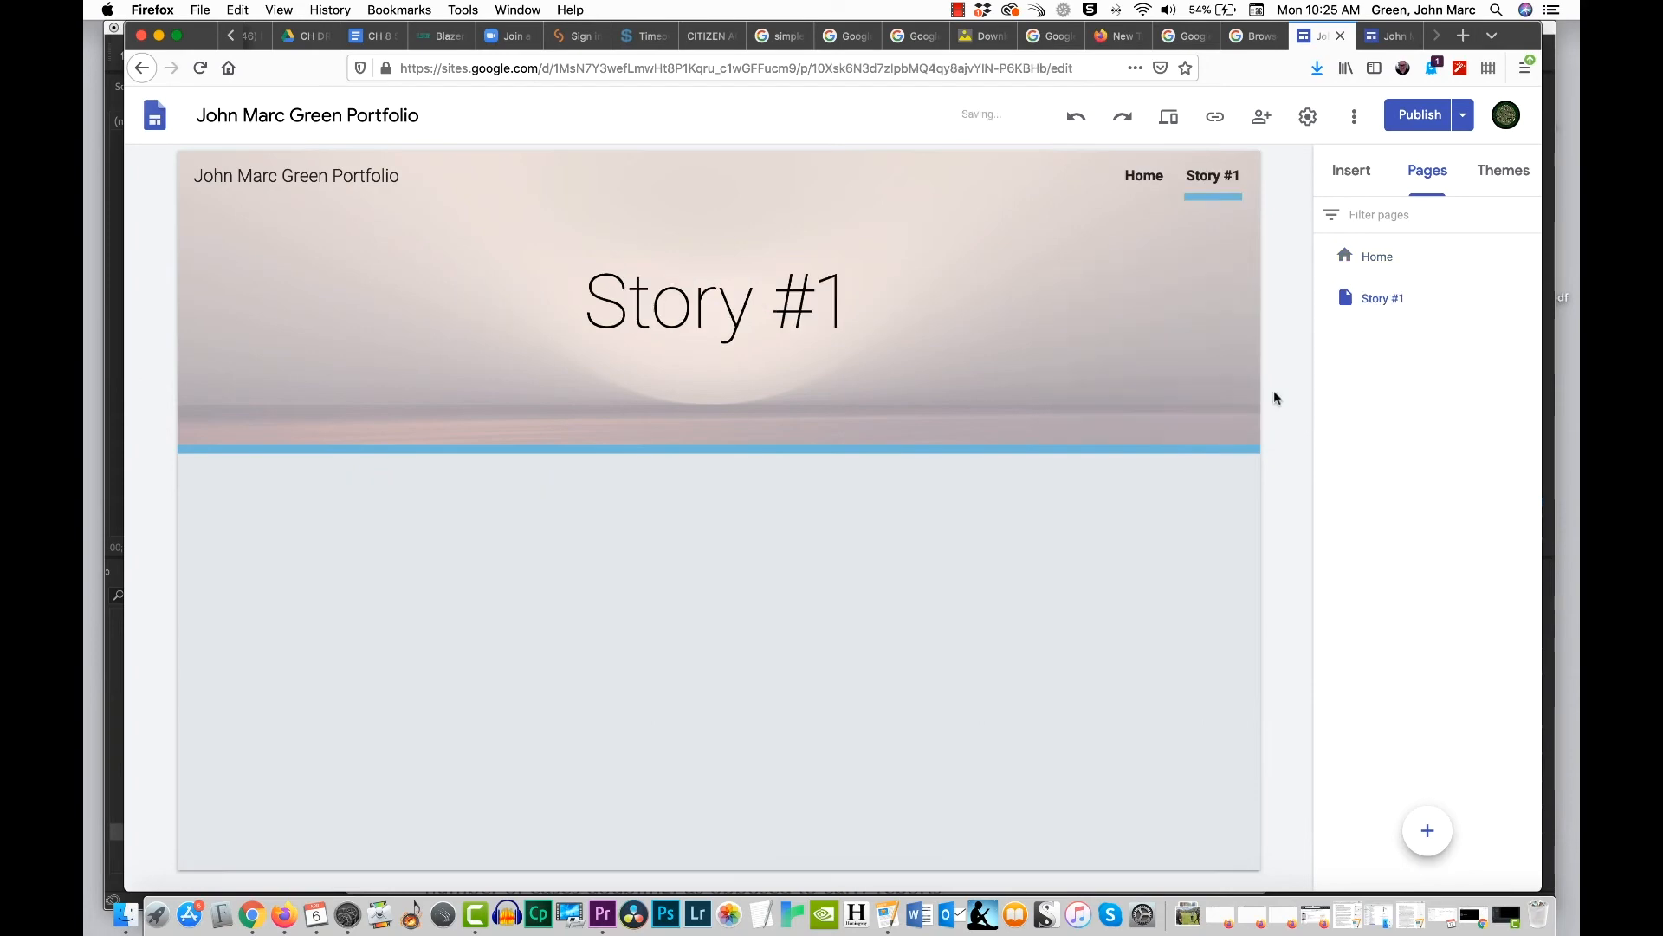
click(1144, 176)
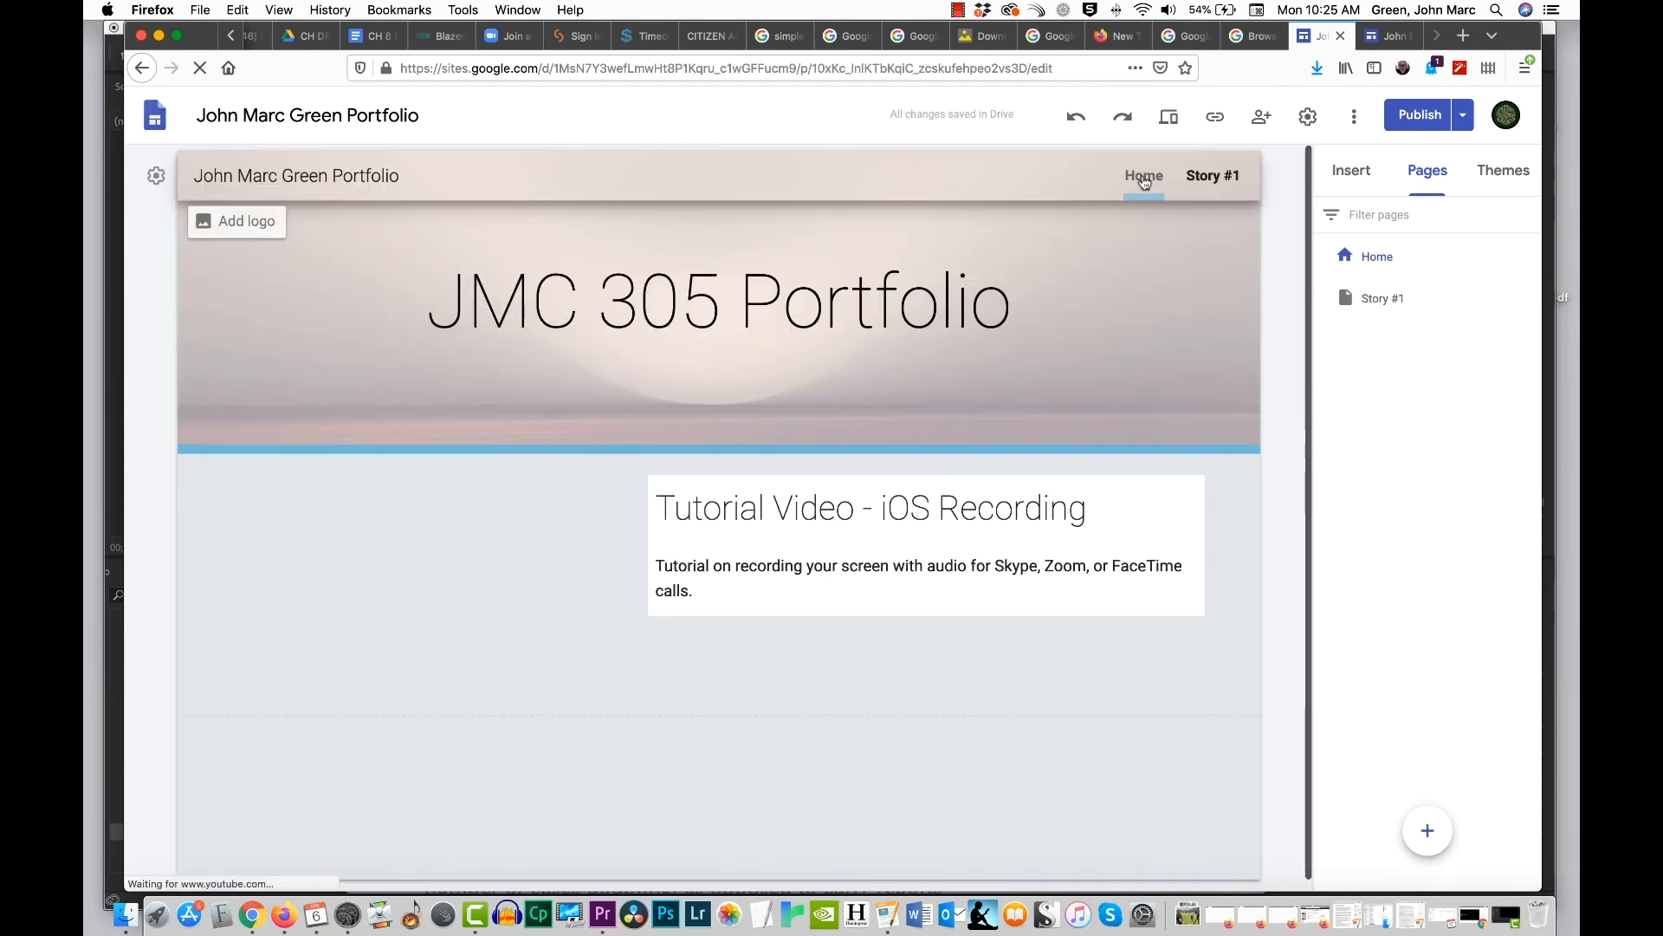
click(1215, 176)
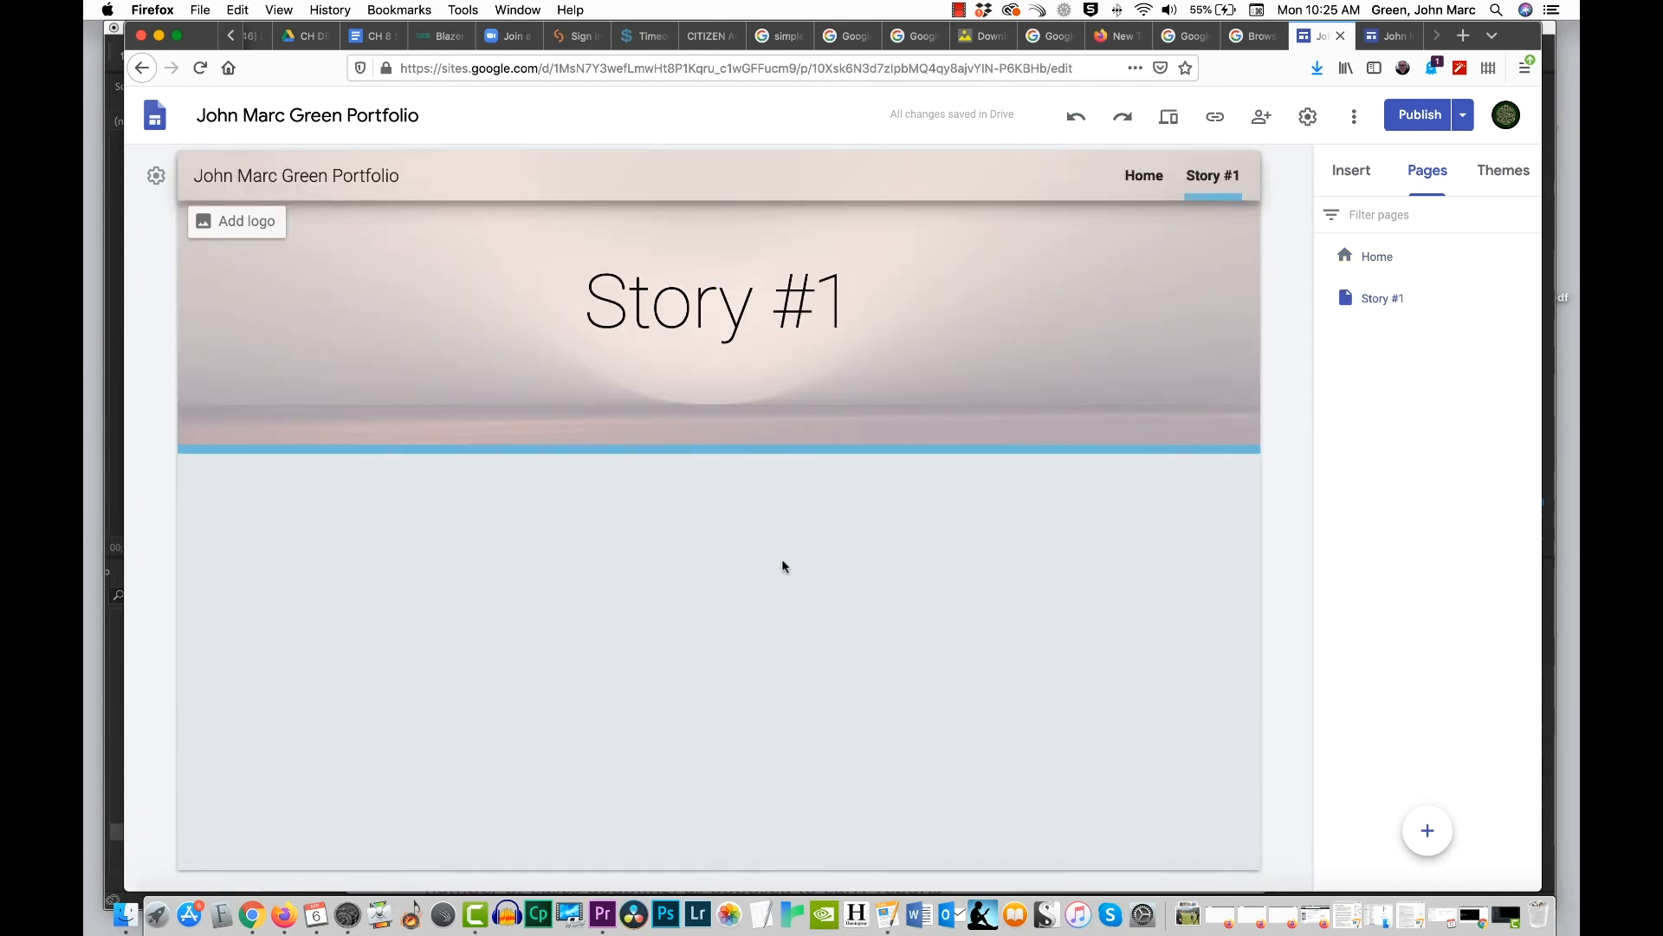
click(1352, 171)
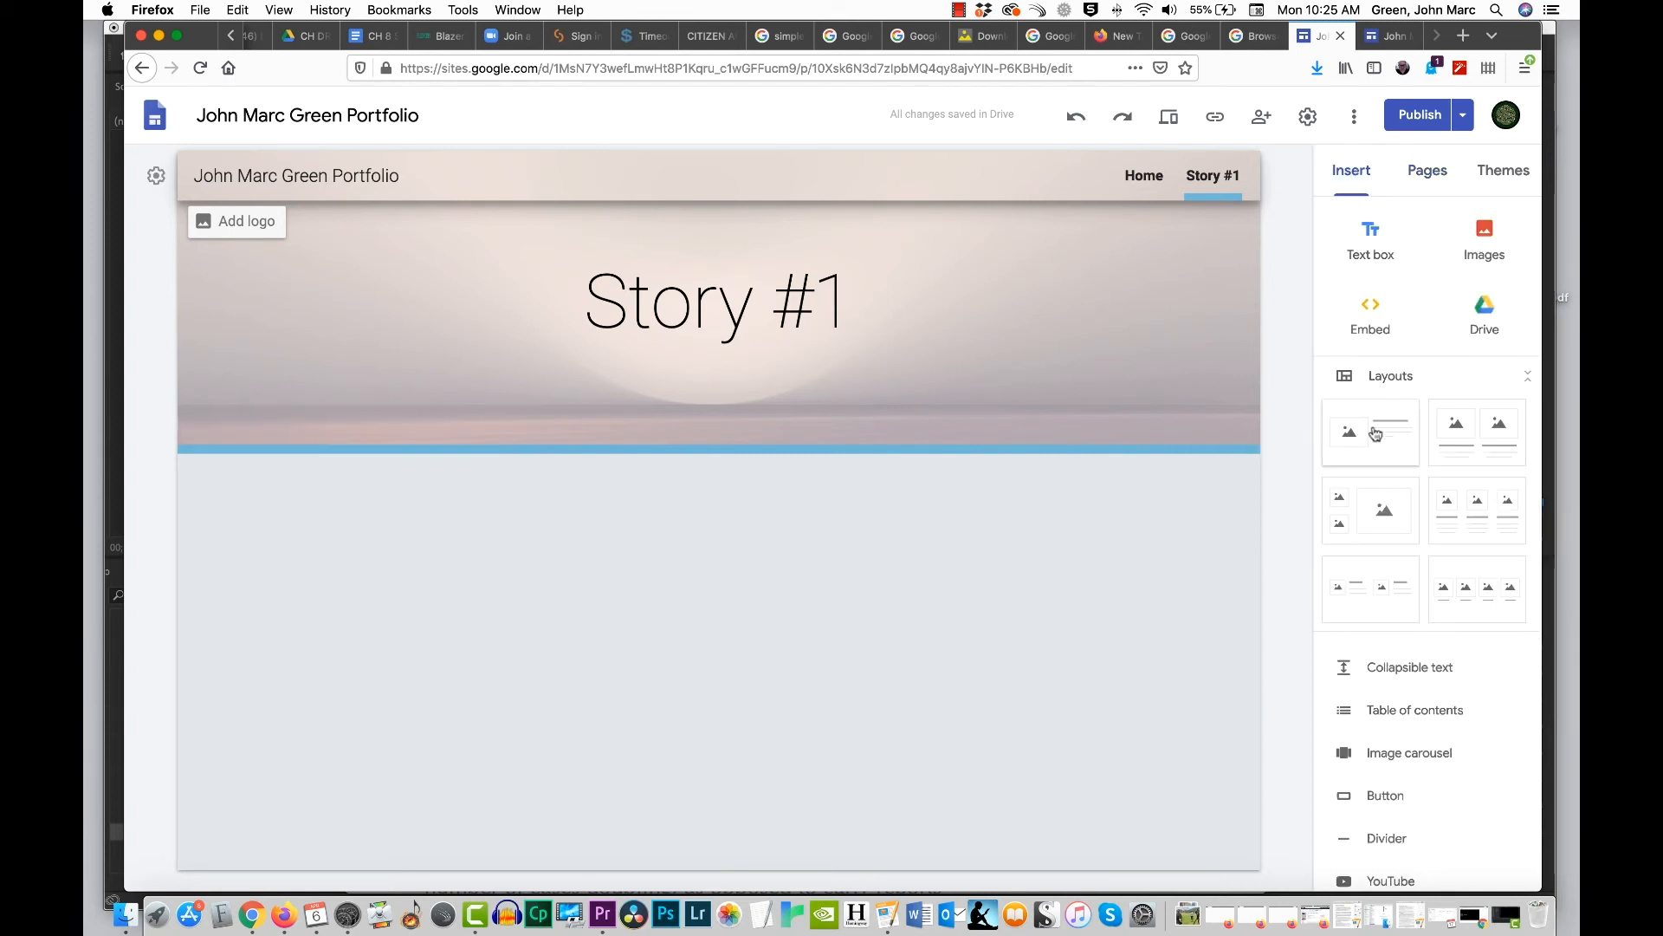
click(1383, 506)
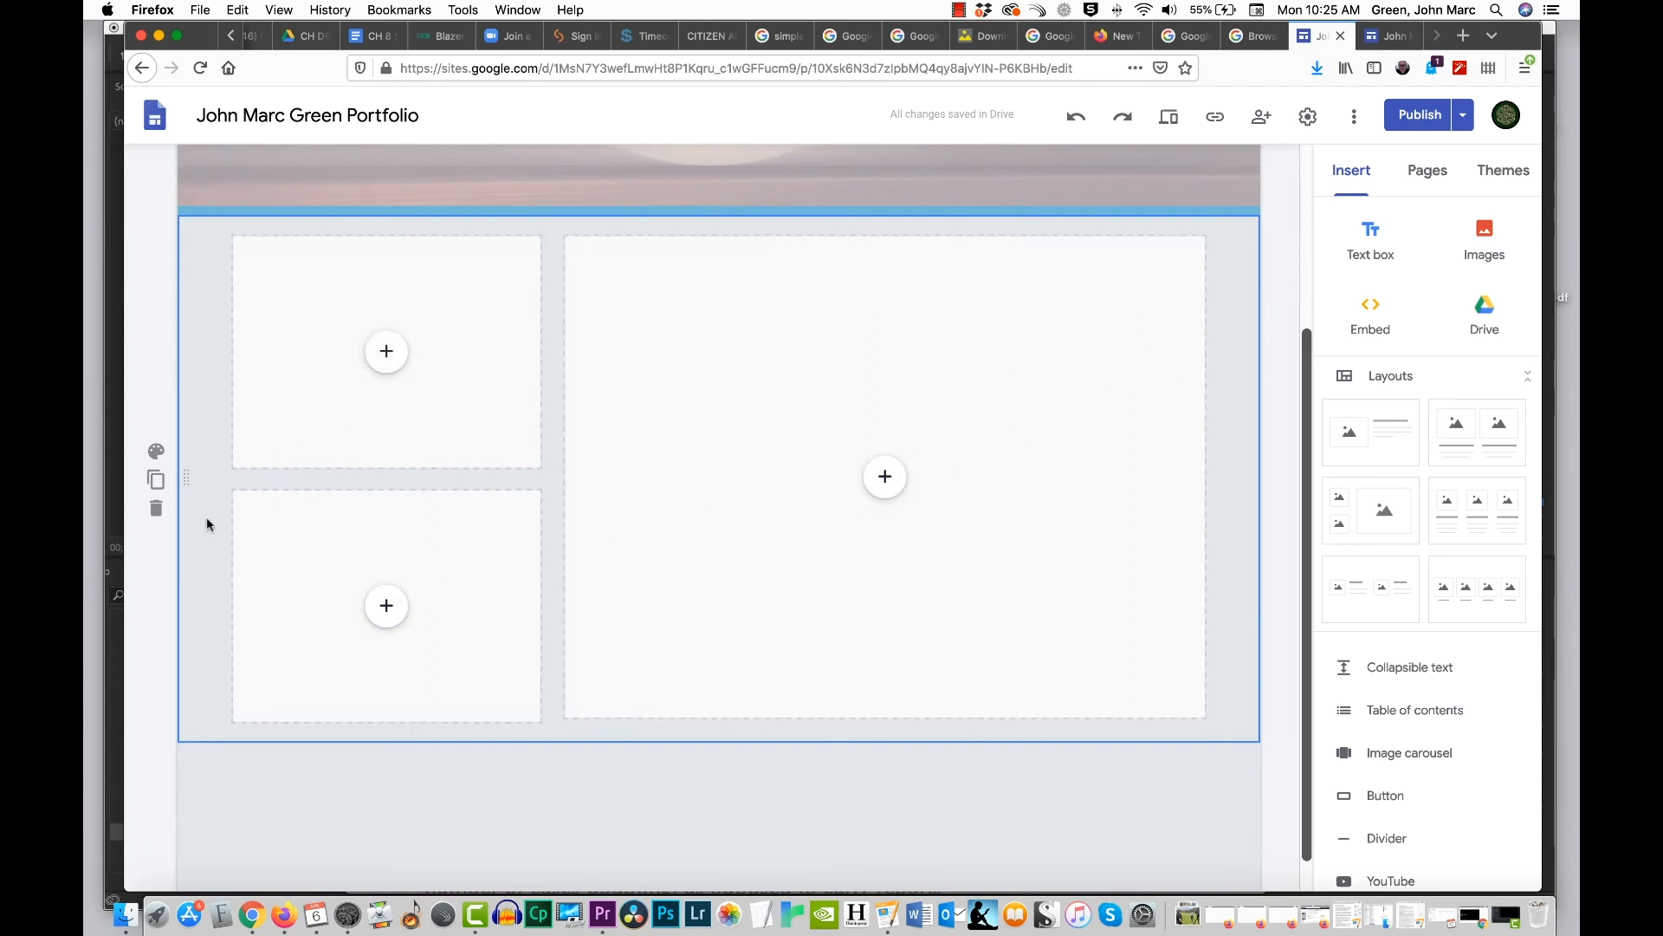
click(155, 508)
Step: Insert the layout with one media placeholder beside a title and text on the Story #1 page, and move the placeholder beneath the text
click(1417, 445)
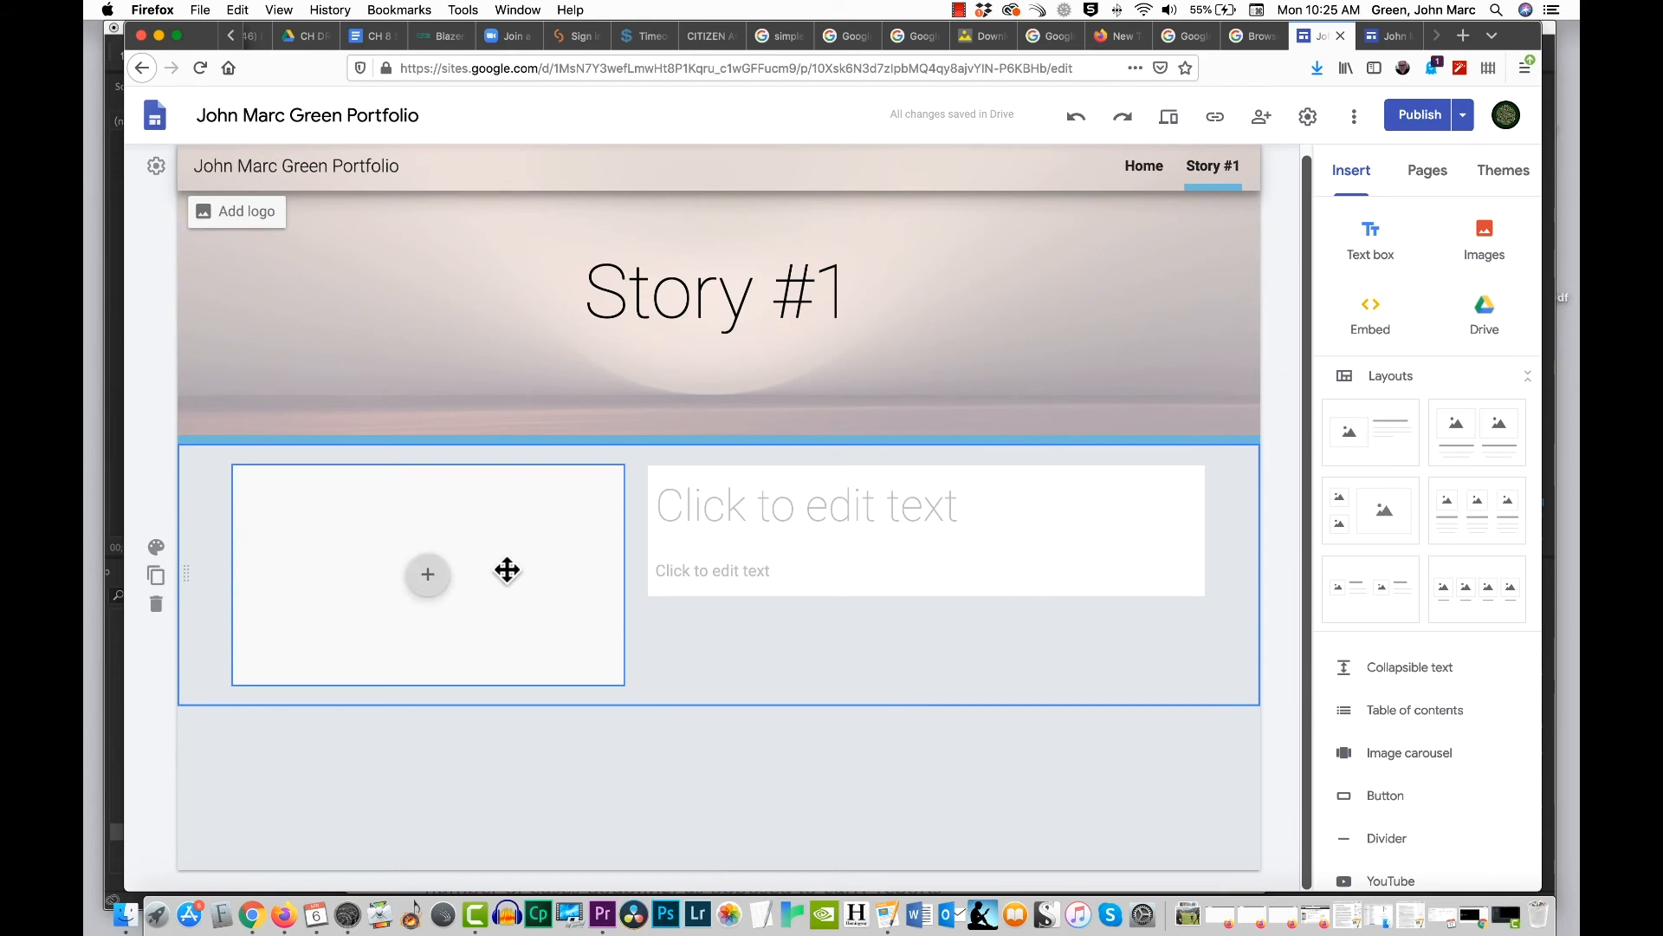
drag(508, 568, 951, 590)
scroll(565, 627, down, 1)
scroll(565, 626, down, 1)
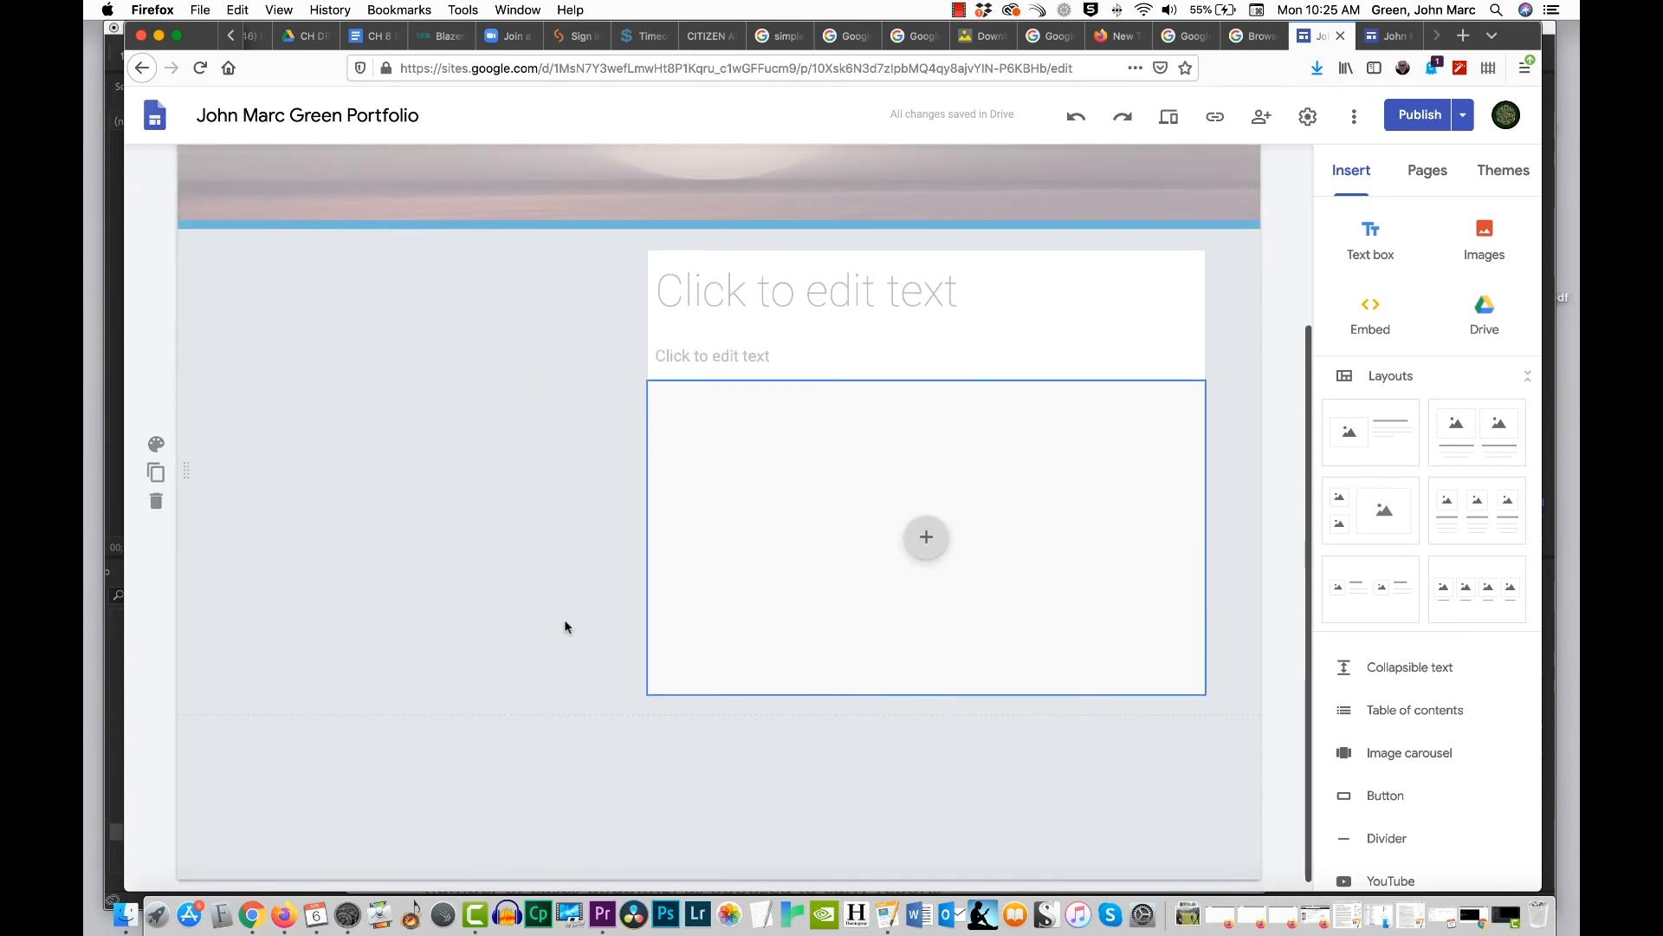
Step: Centre the text and media placeholder block on the Story #1 page and widen it on both sides to the full content width
drag(1028, 328, 686, 345)
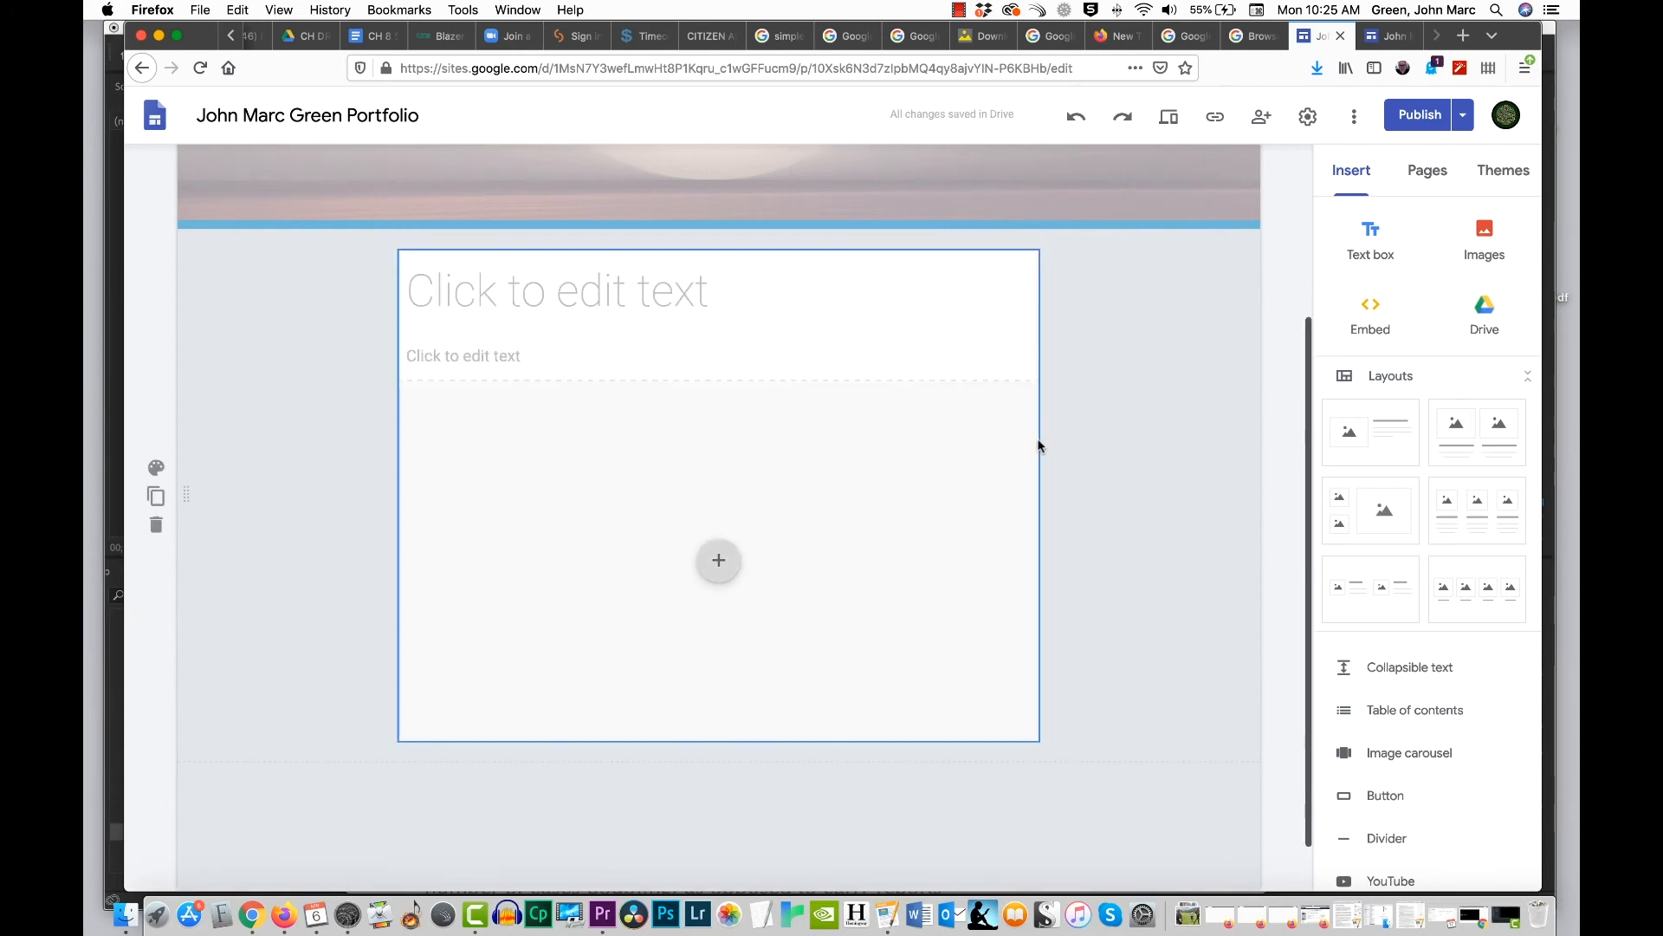
click(728, 289)
click(583, 359)
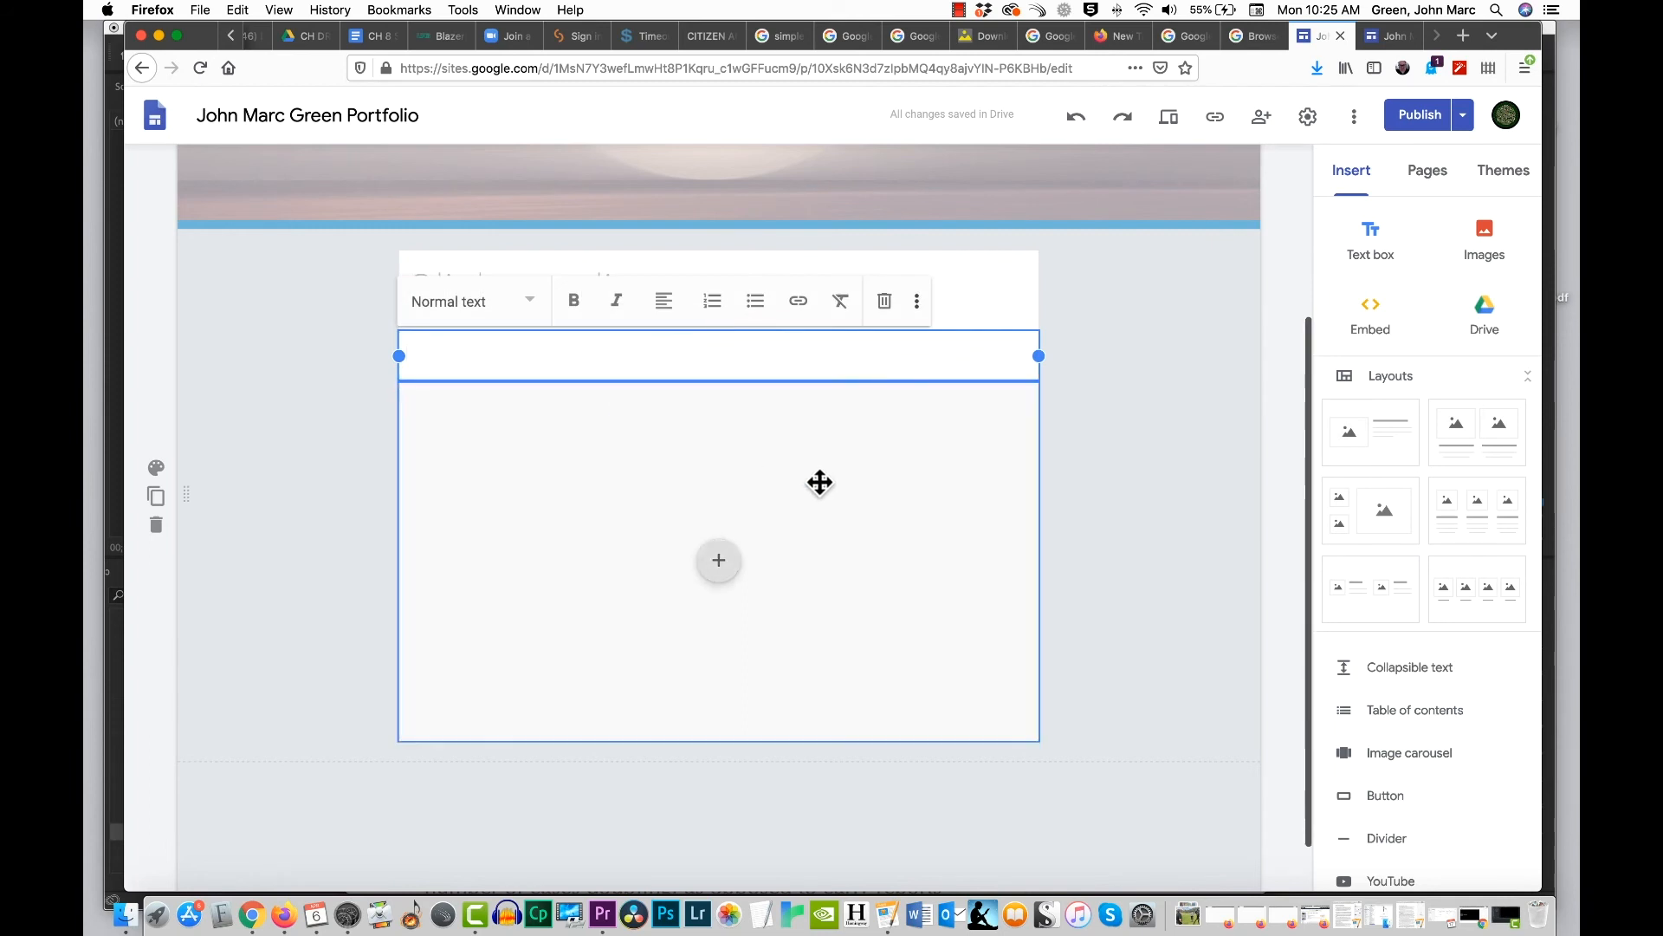
click(1170, 460)
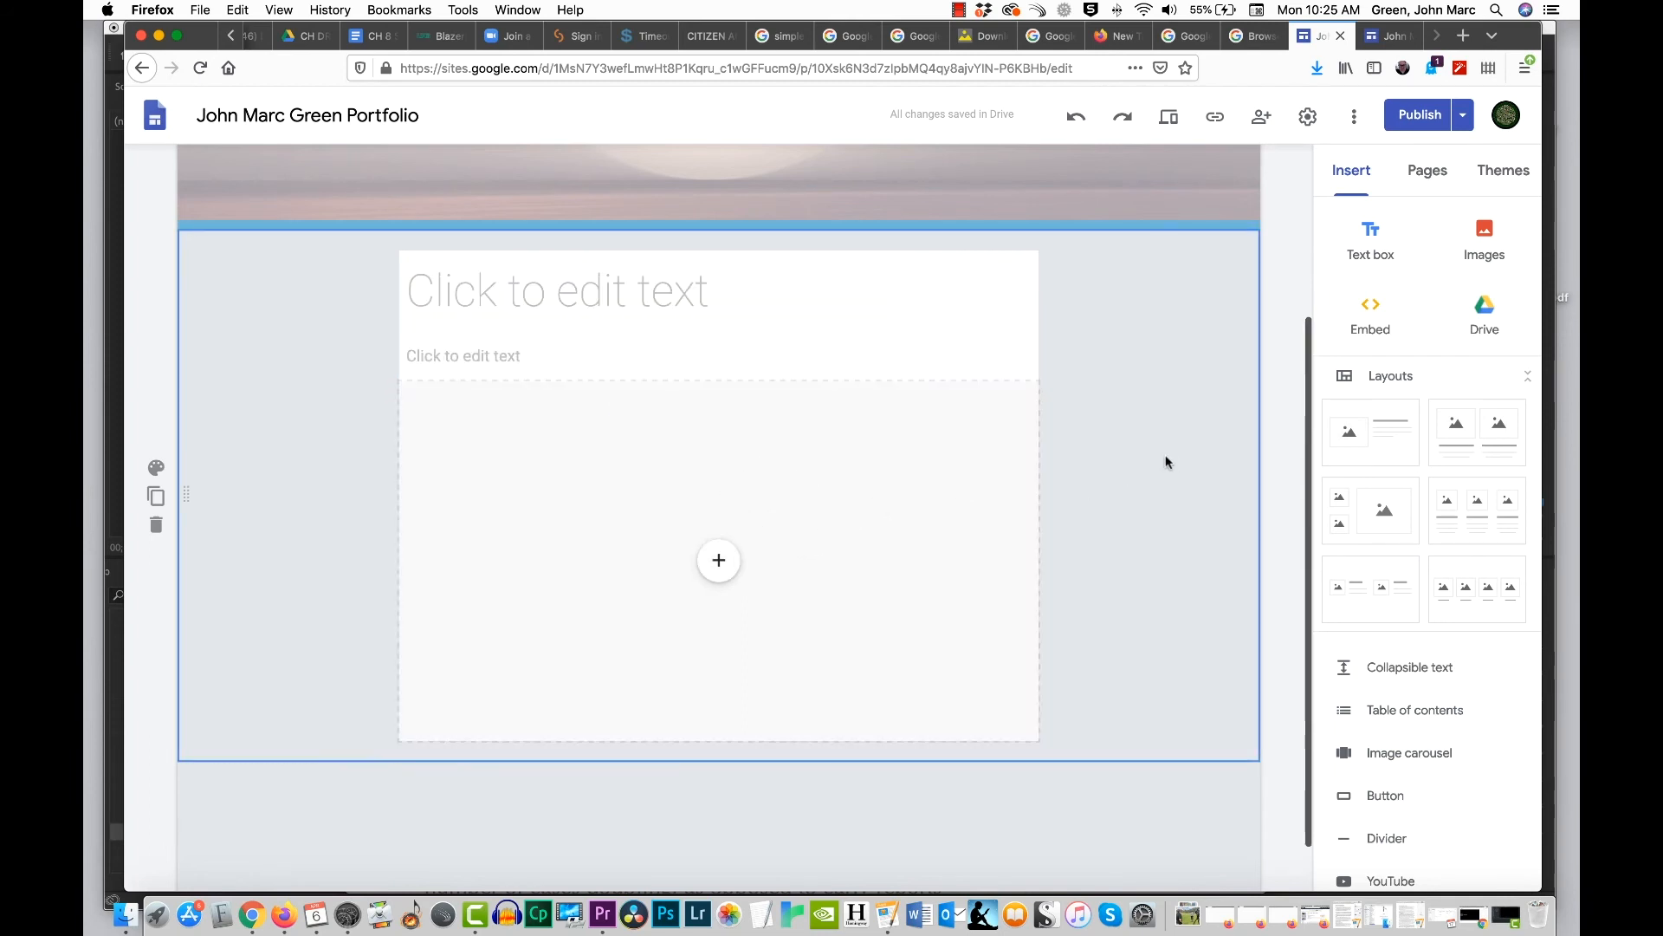
click(1026, 487)
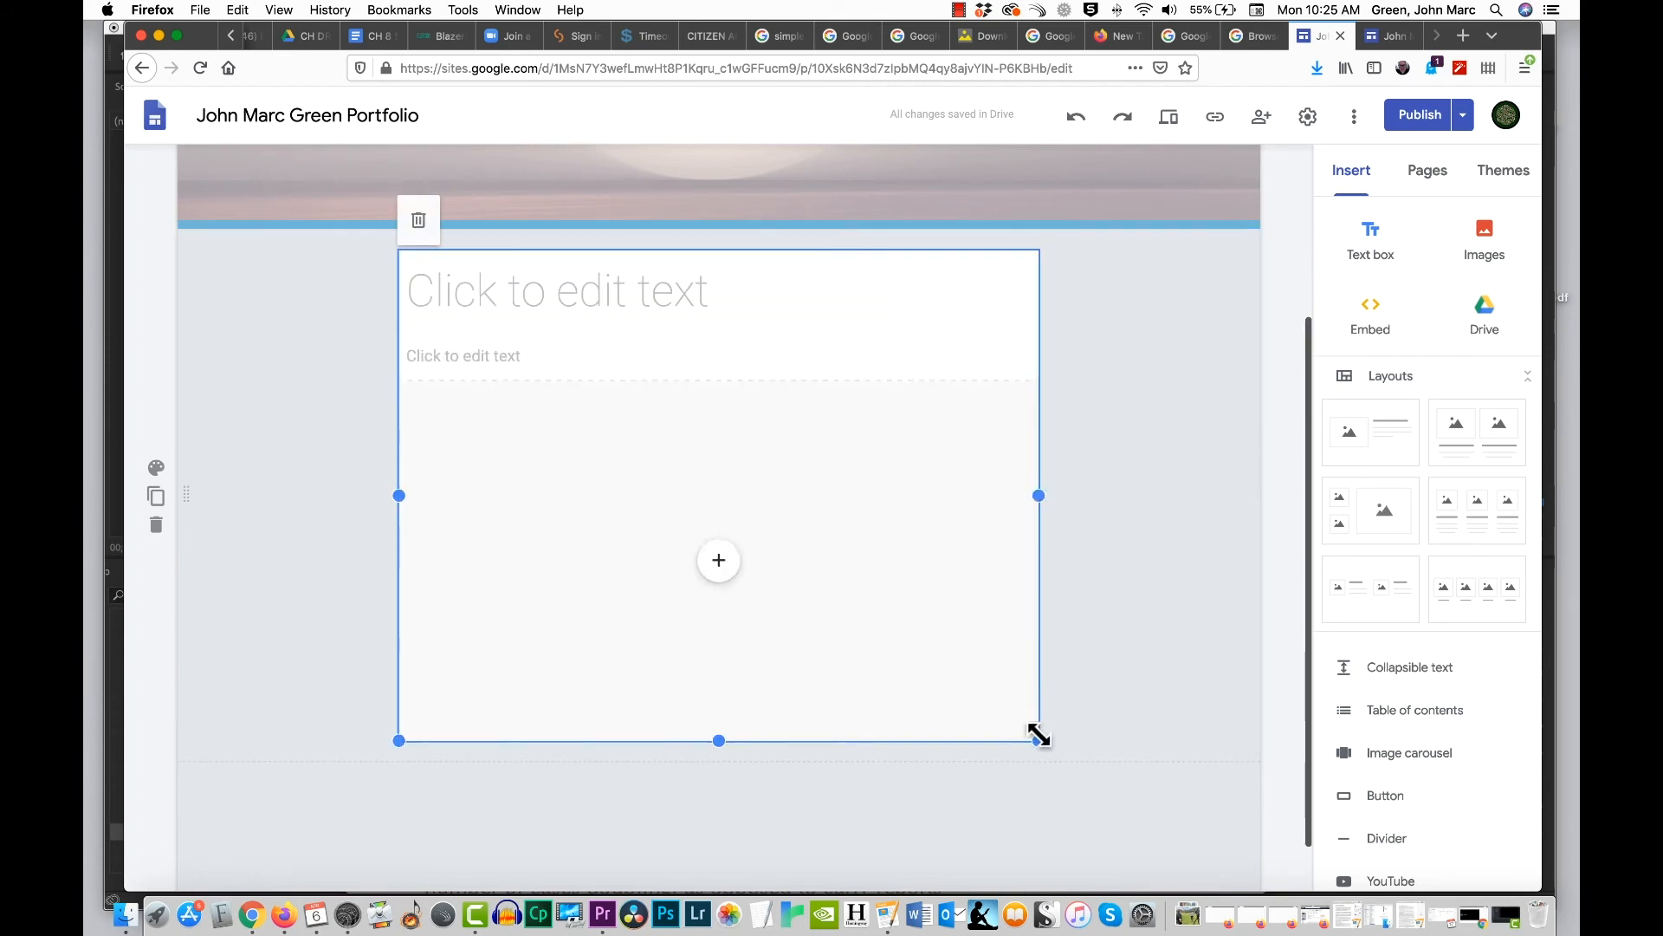
drag(1039, 738, 1193, 732)
drag(399, 494, 233, 492)
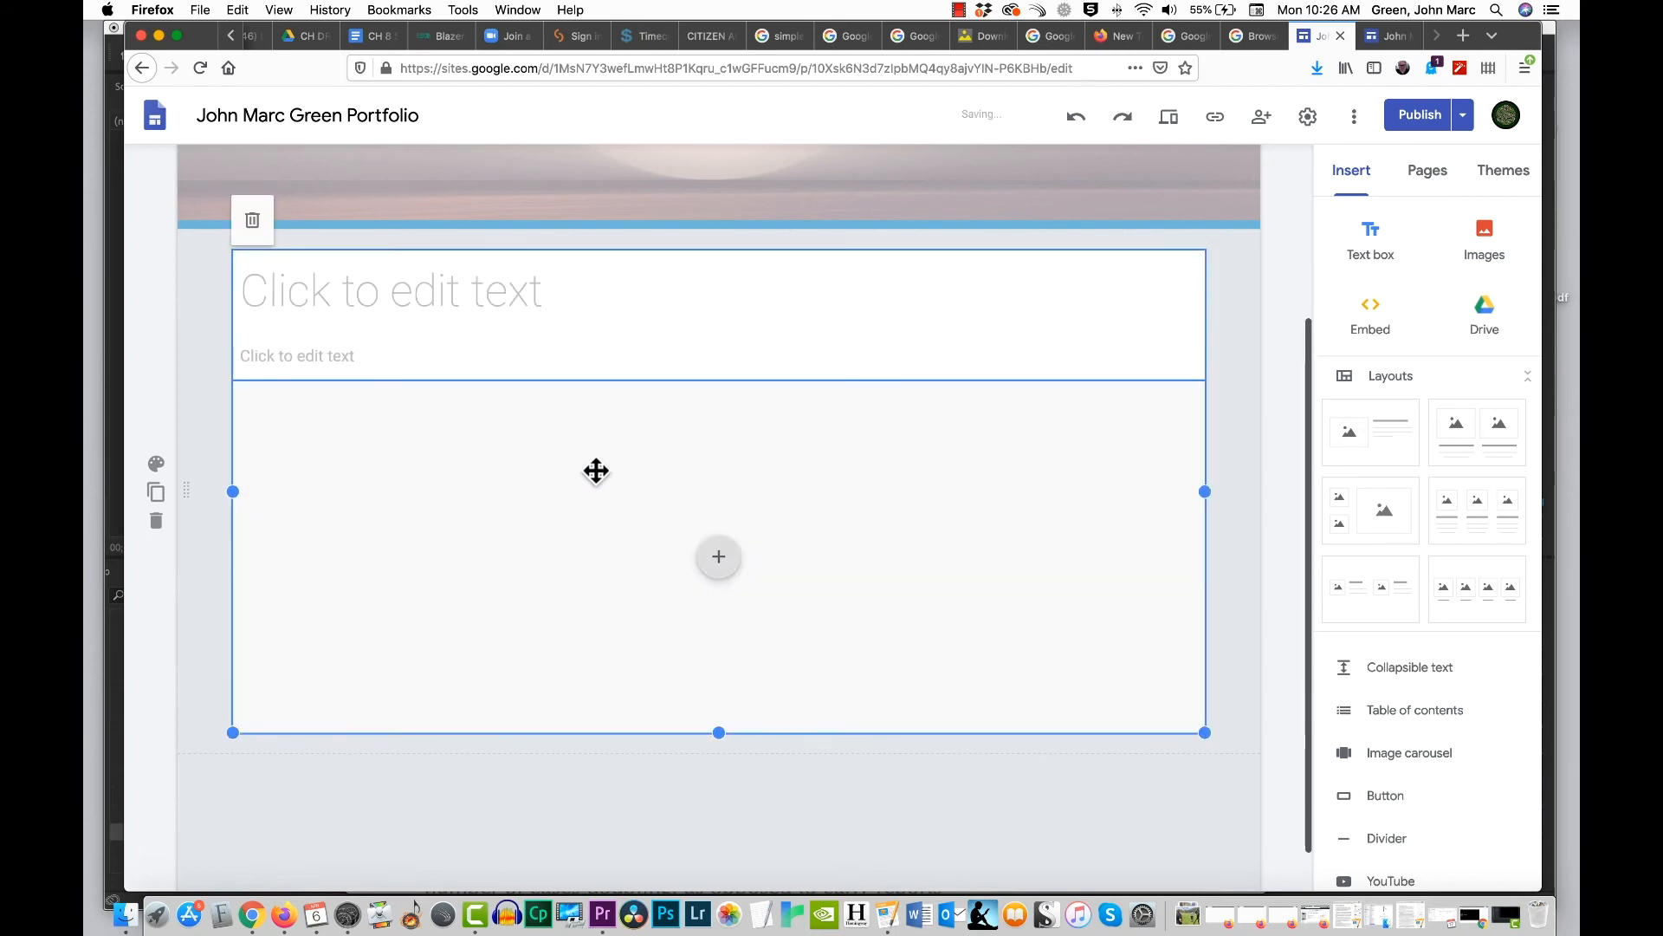
drag(902, 464, 849, 451)
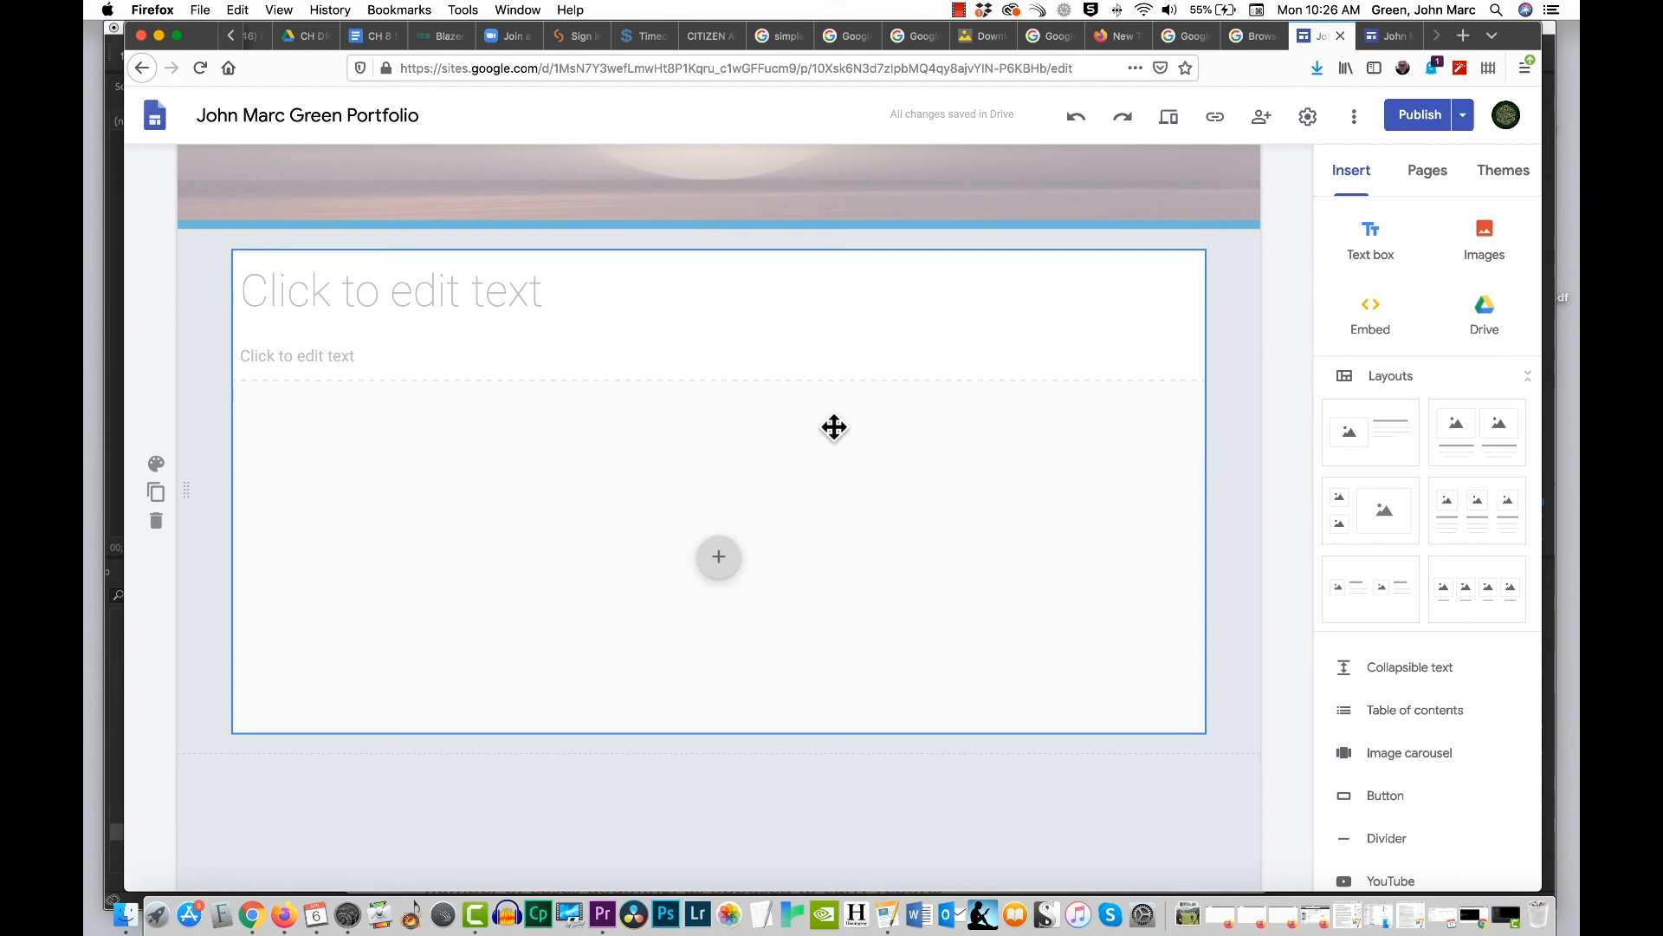
Step: Review the Story #1 page and check the navigation between it and the Home page
scroll(1029, 371, up, 3)
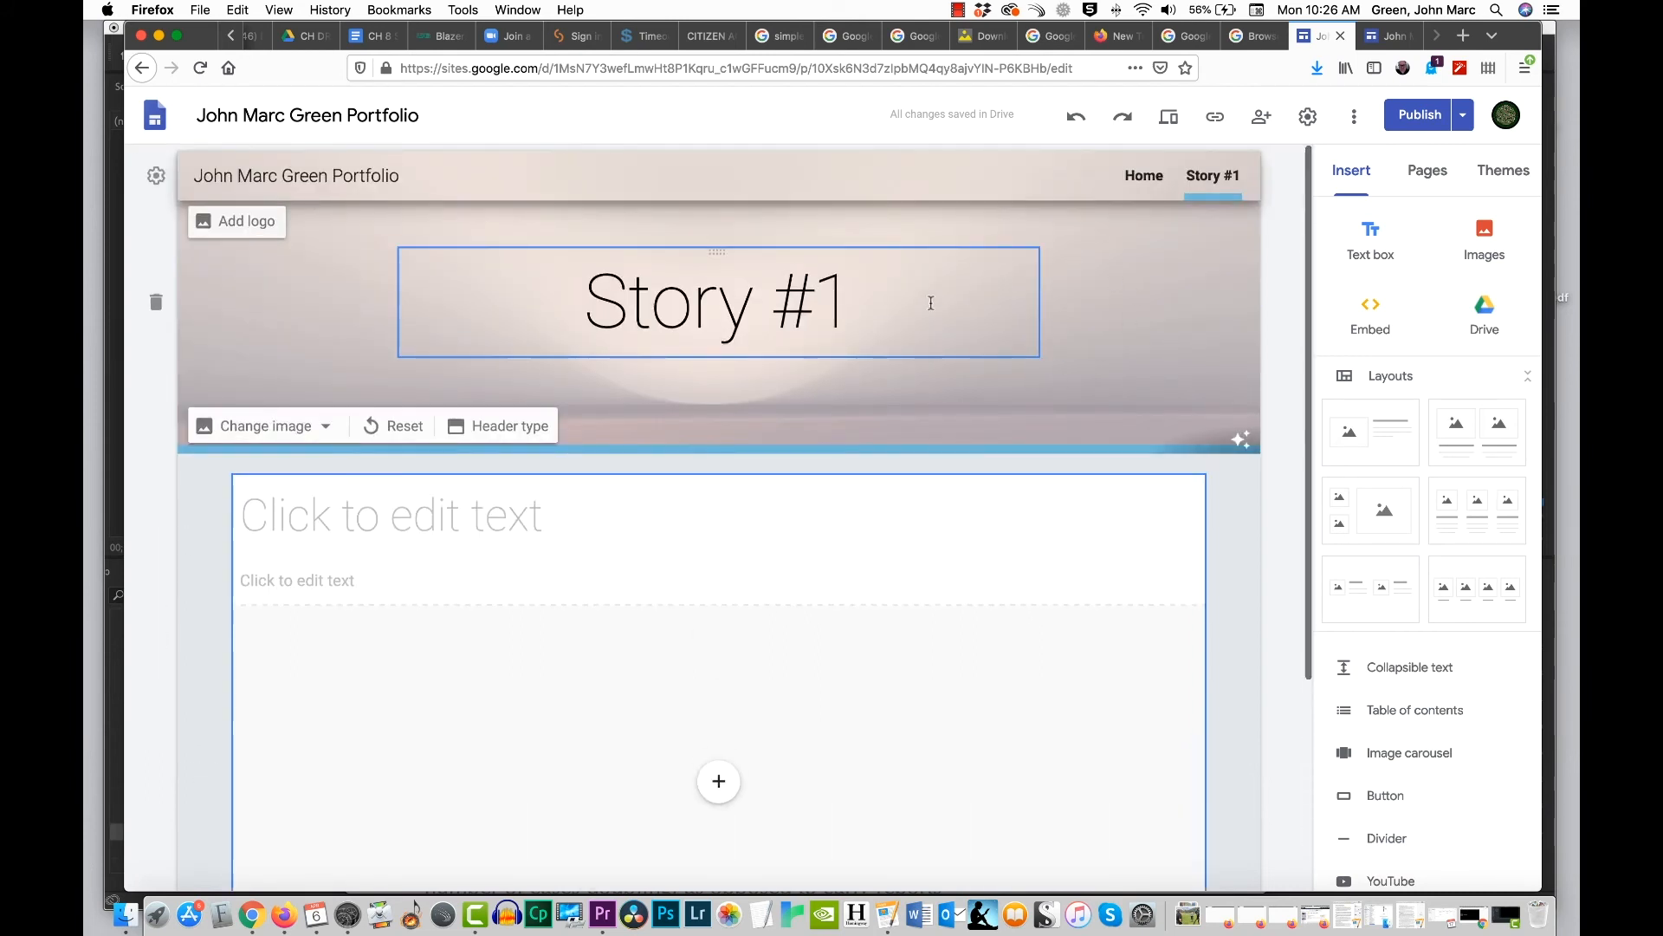
scroll(1088, 288, down, 2)
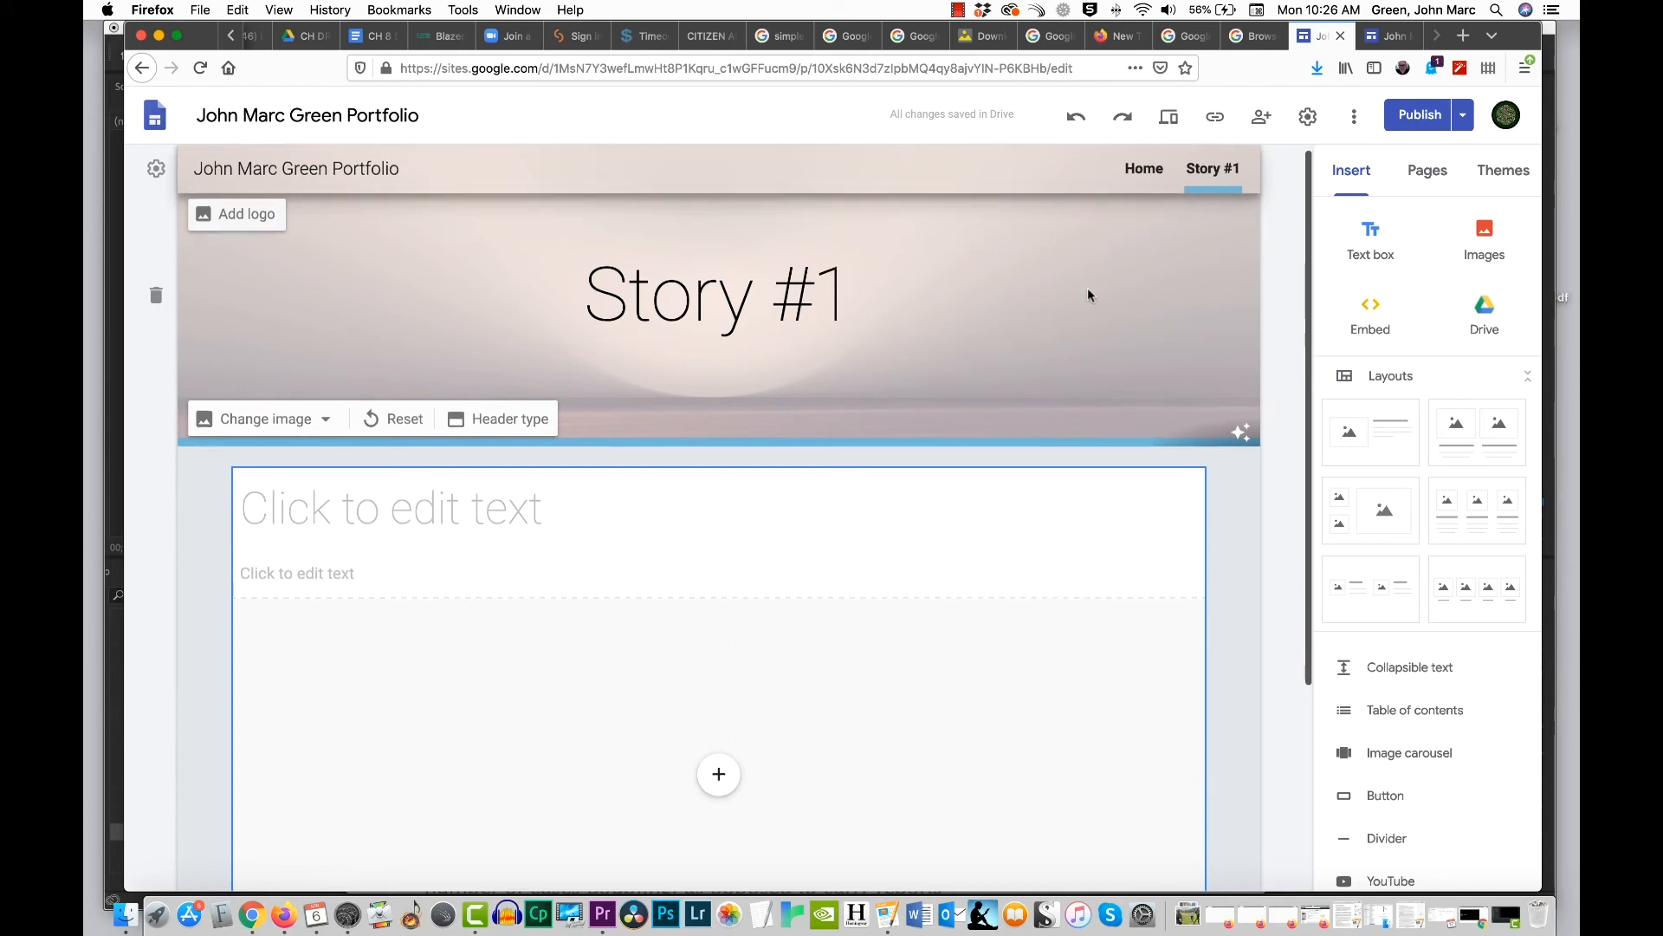
scroll(1089, 288, up, 2)
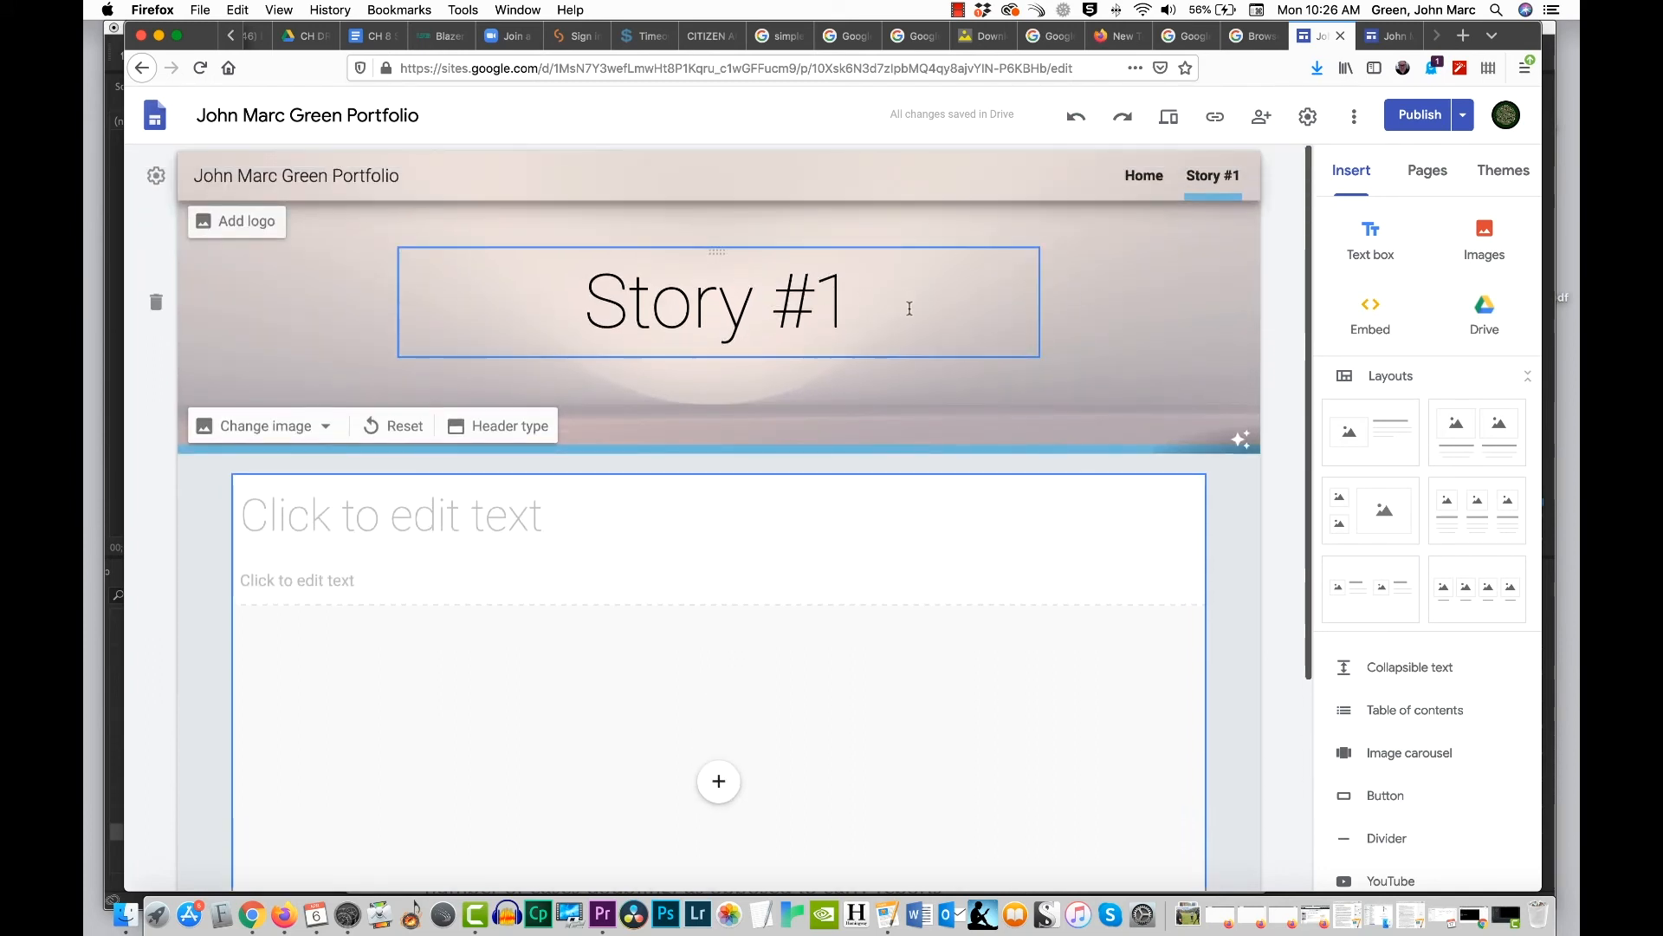
click(1140, 176)
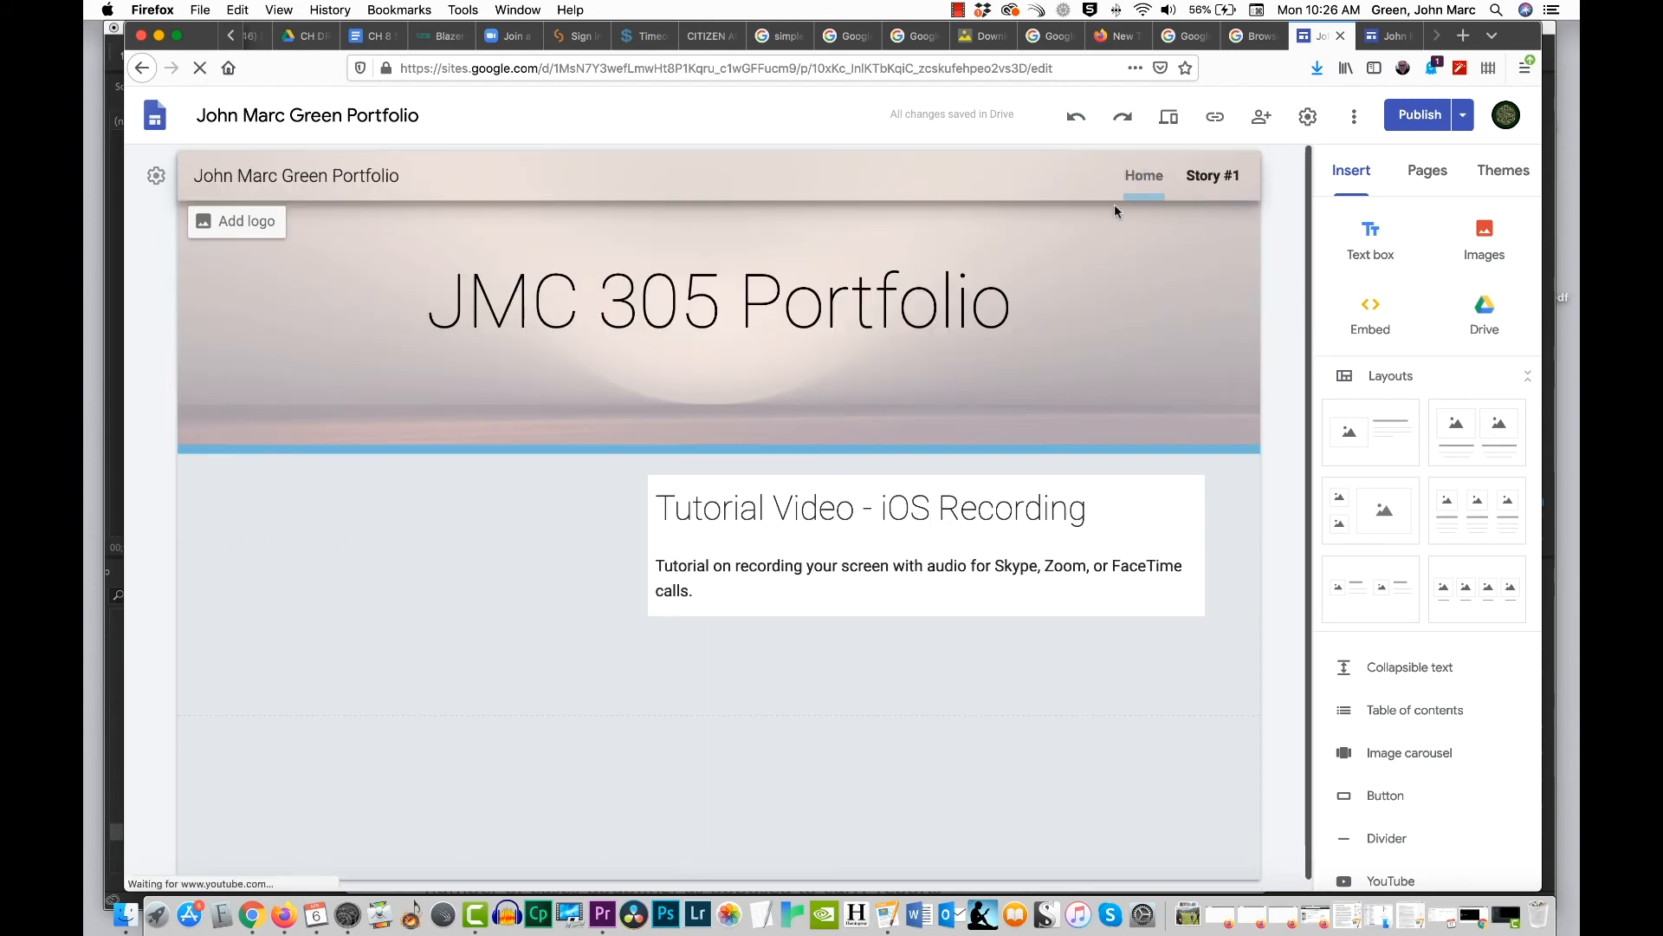
scroll(832, 505, down, 1)
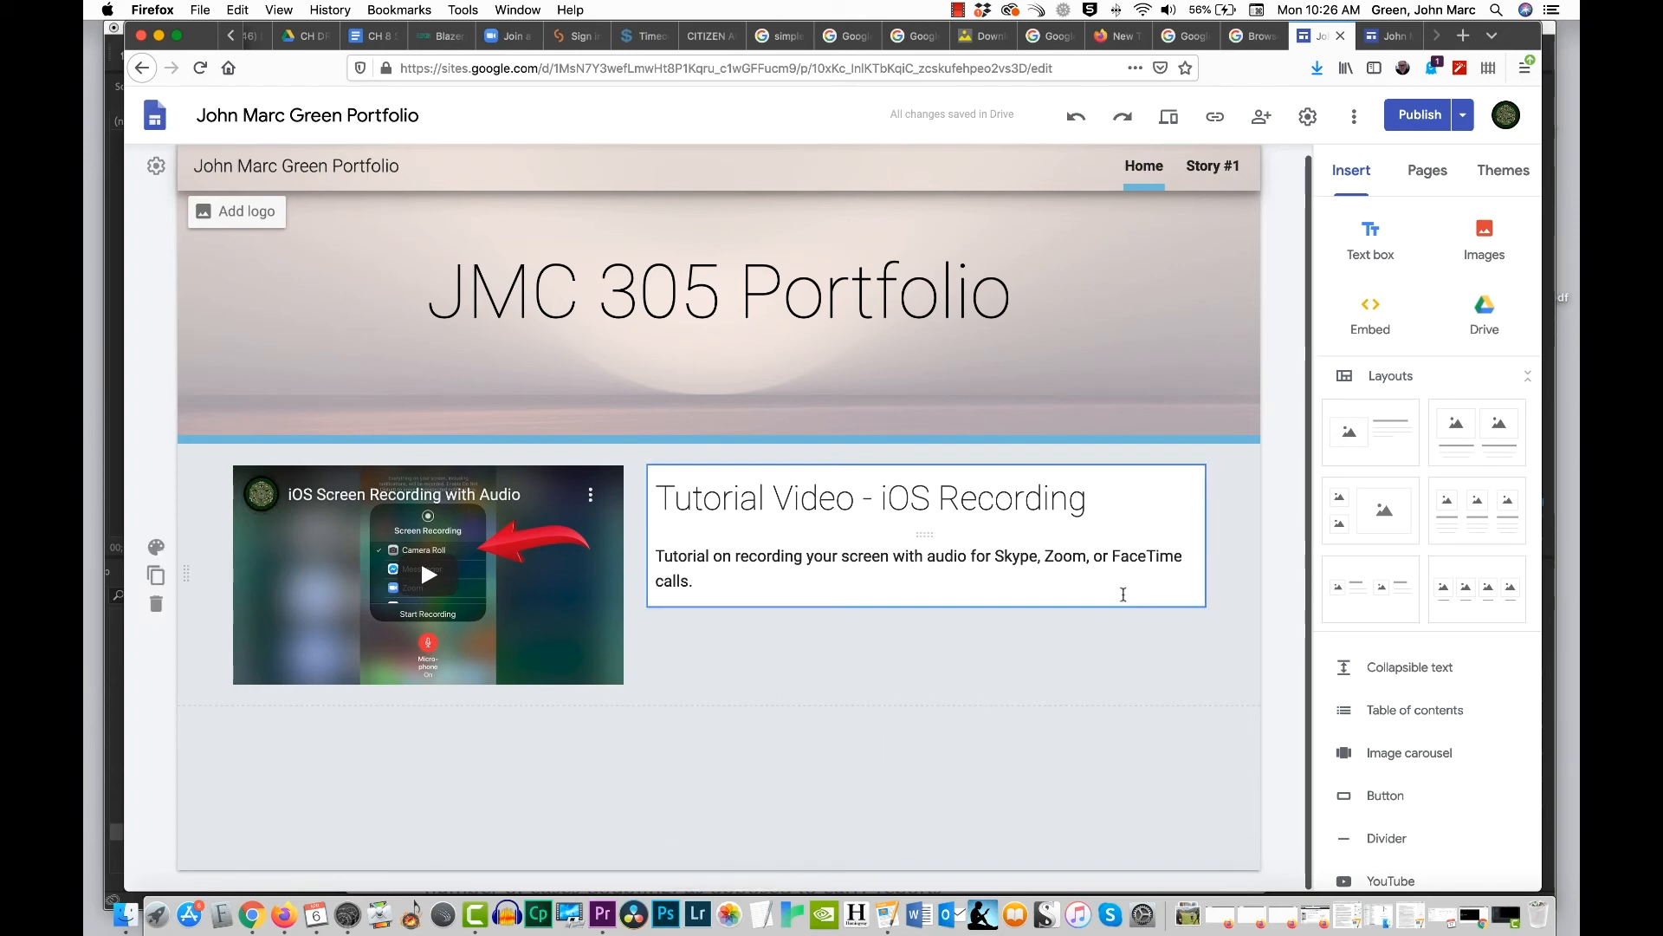
click(1206, 169)
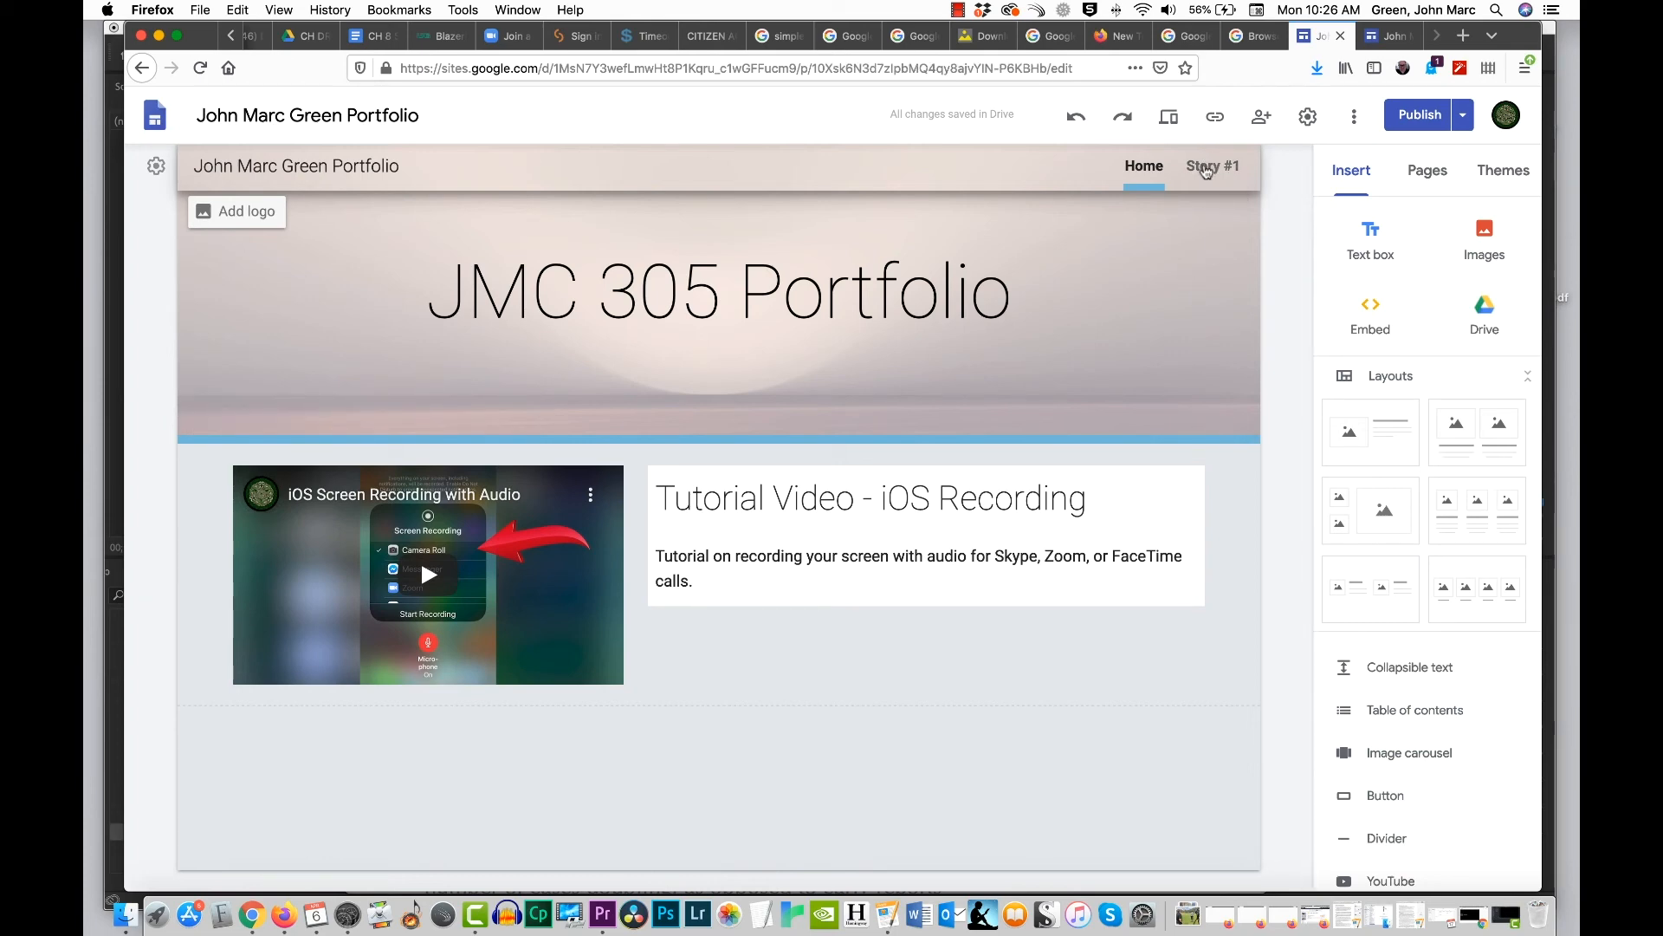
click(1143, 177)
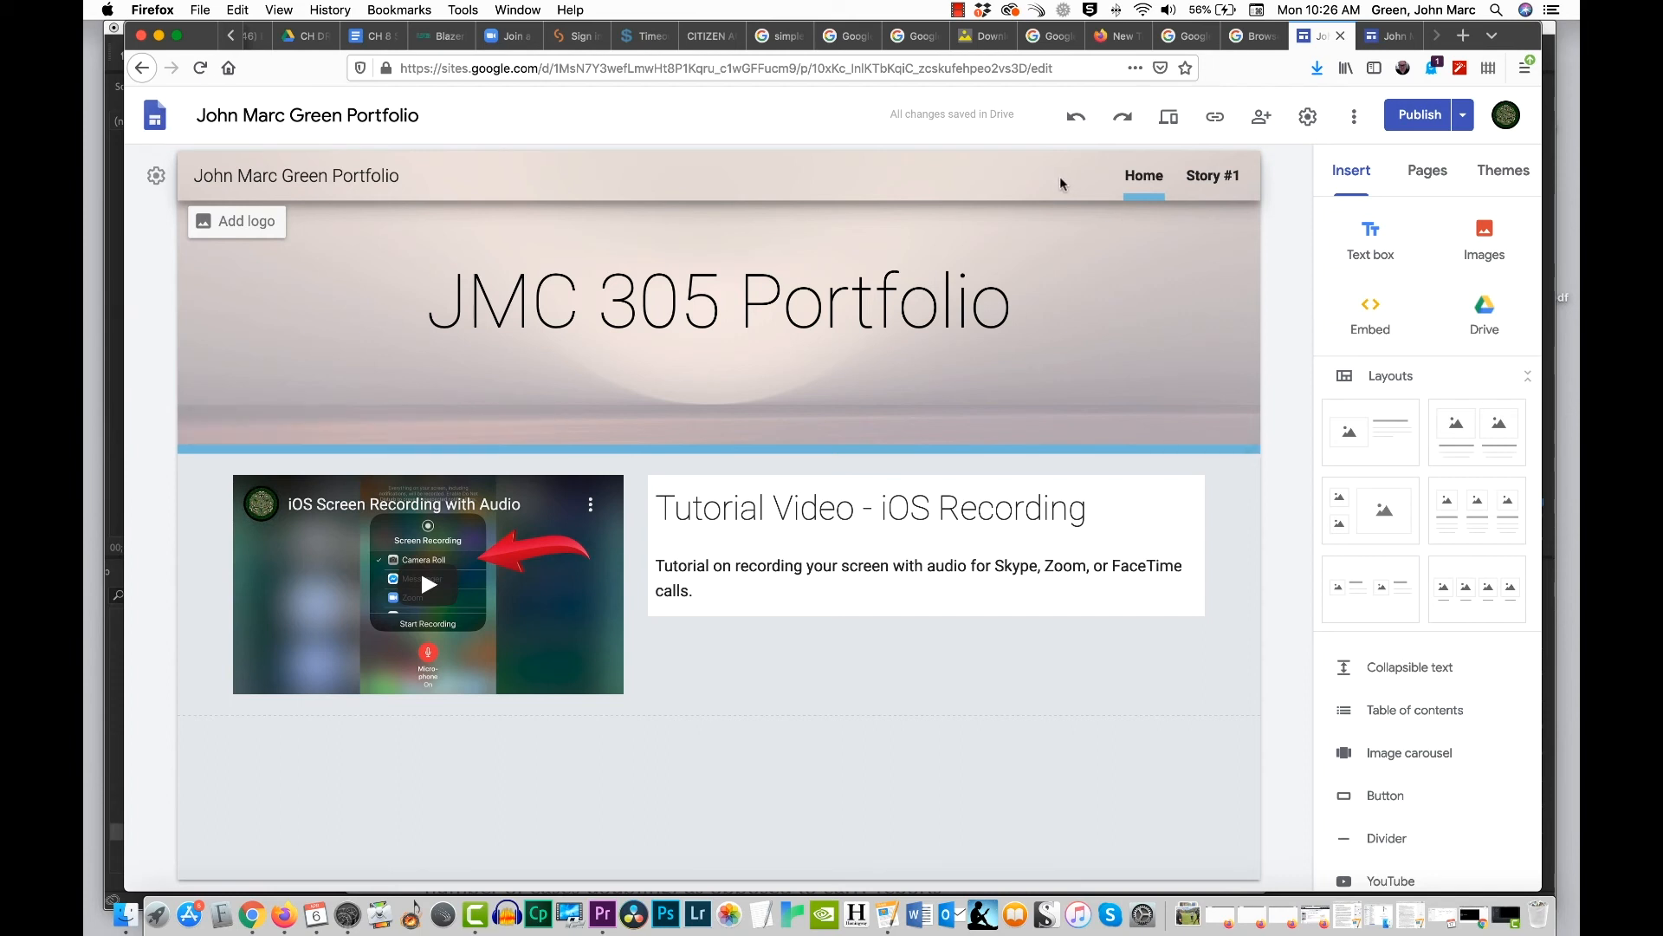
Step: Add a new page named "Contact" to the site
click(1428, 171)
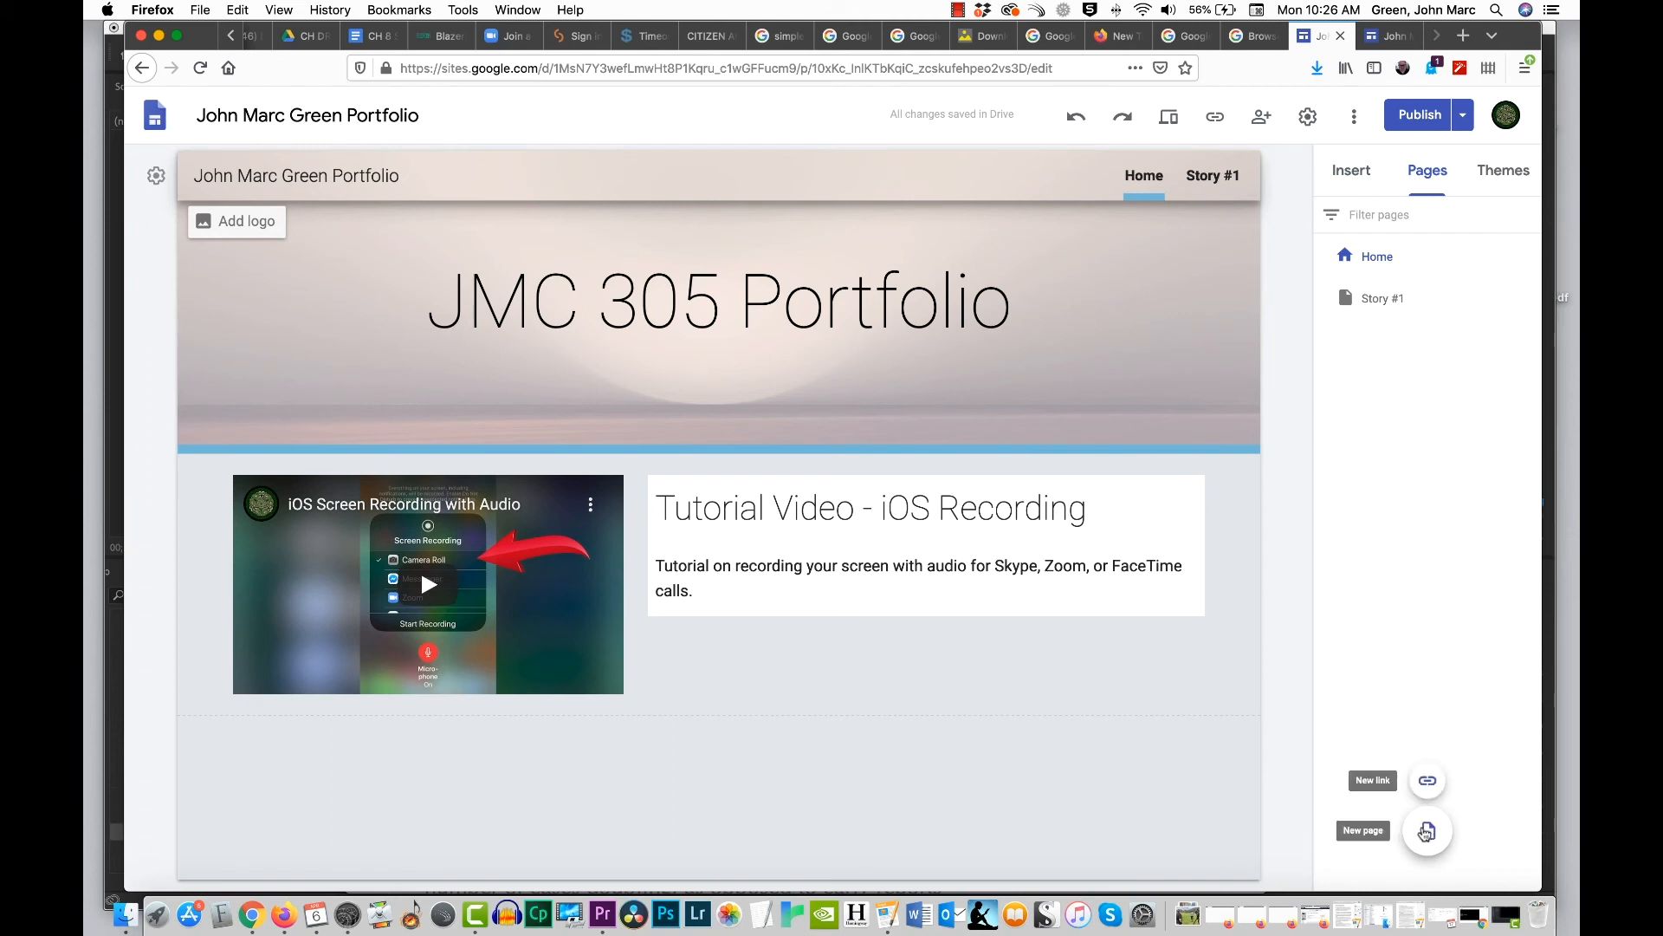
click(1421, 825)
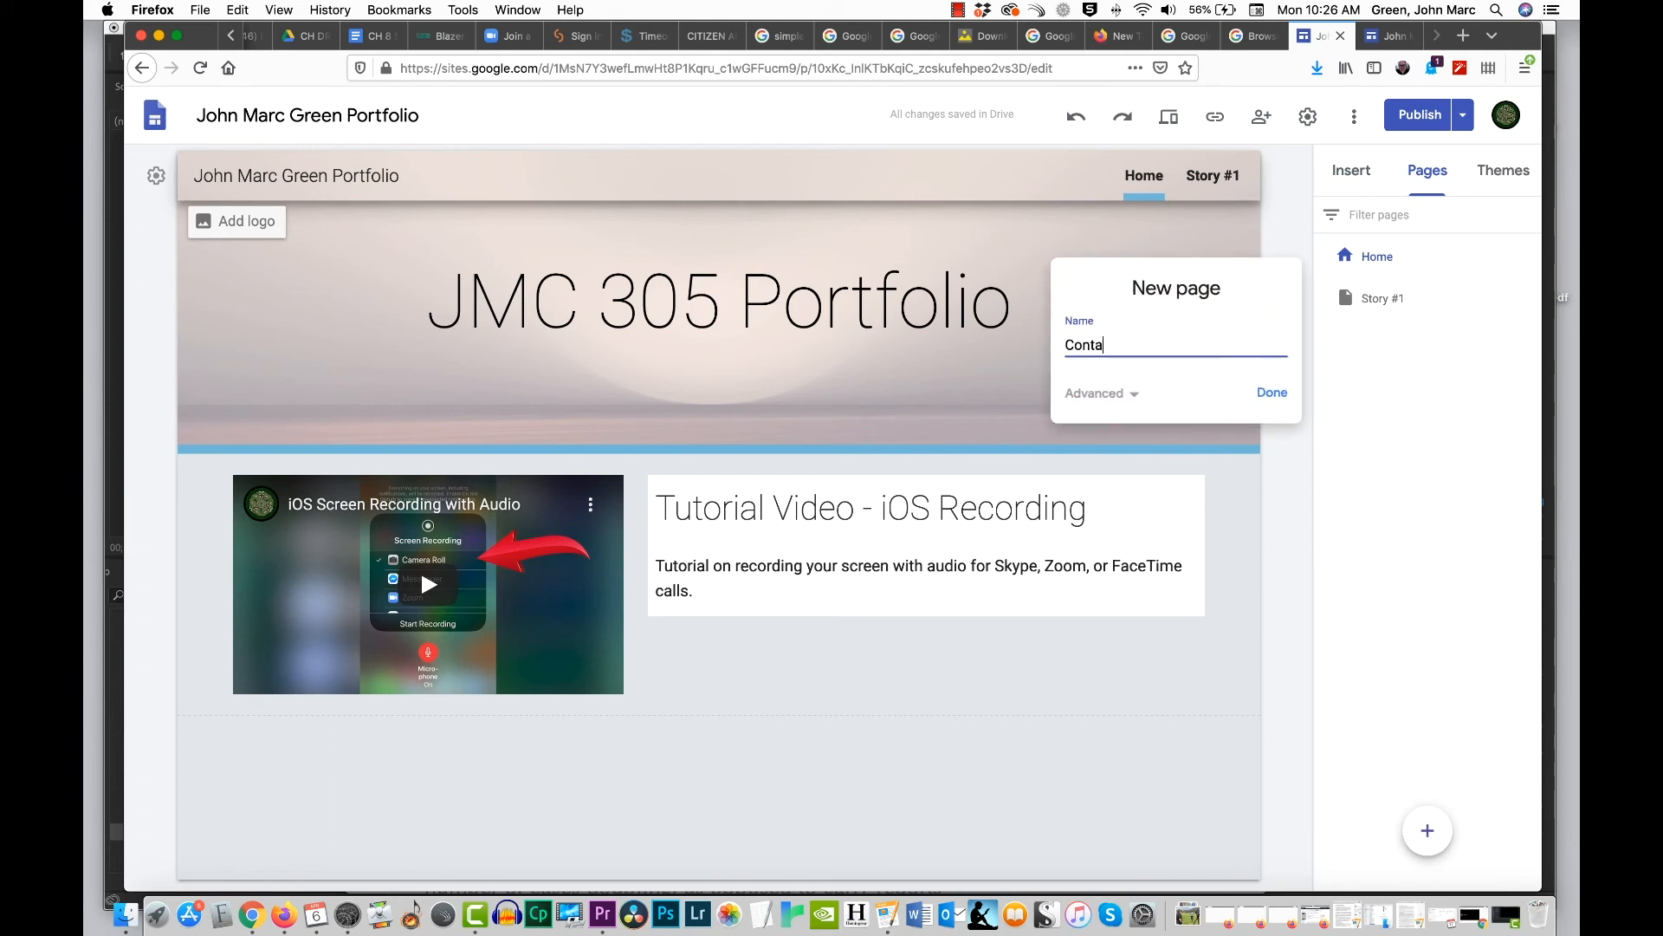
key(Return)
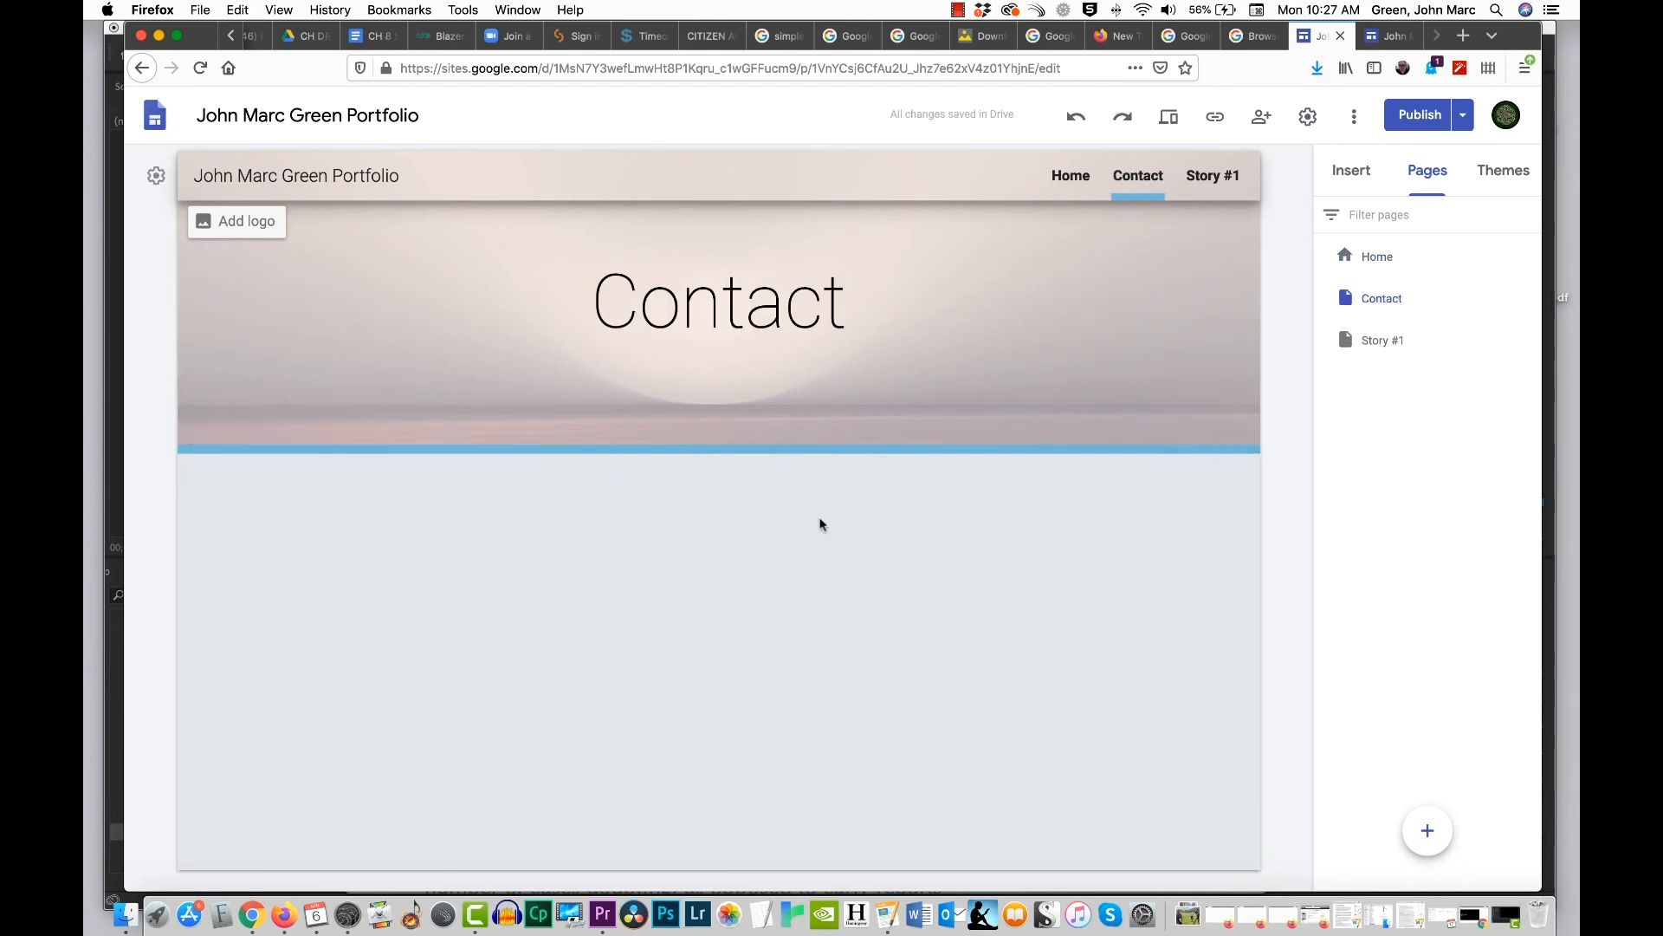
Step: Insert a text box below the Contact page header and centre its text alignment
click(1353, 173)
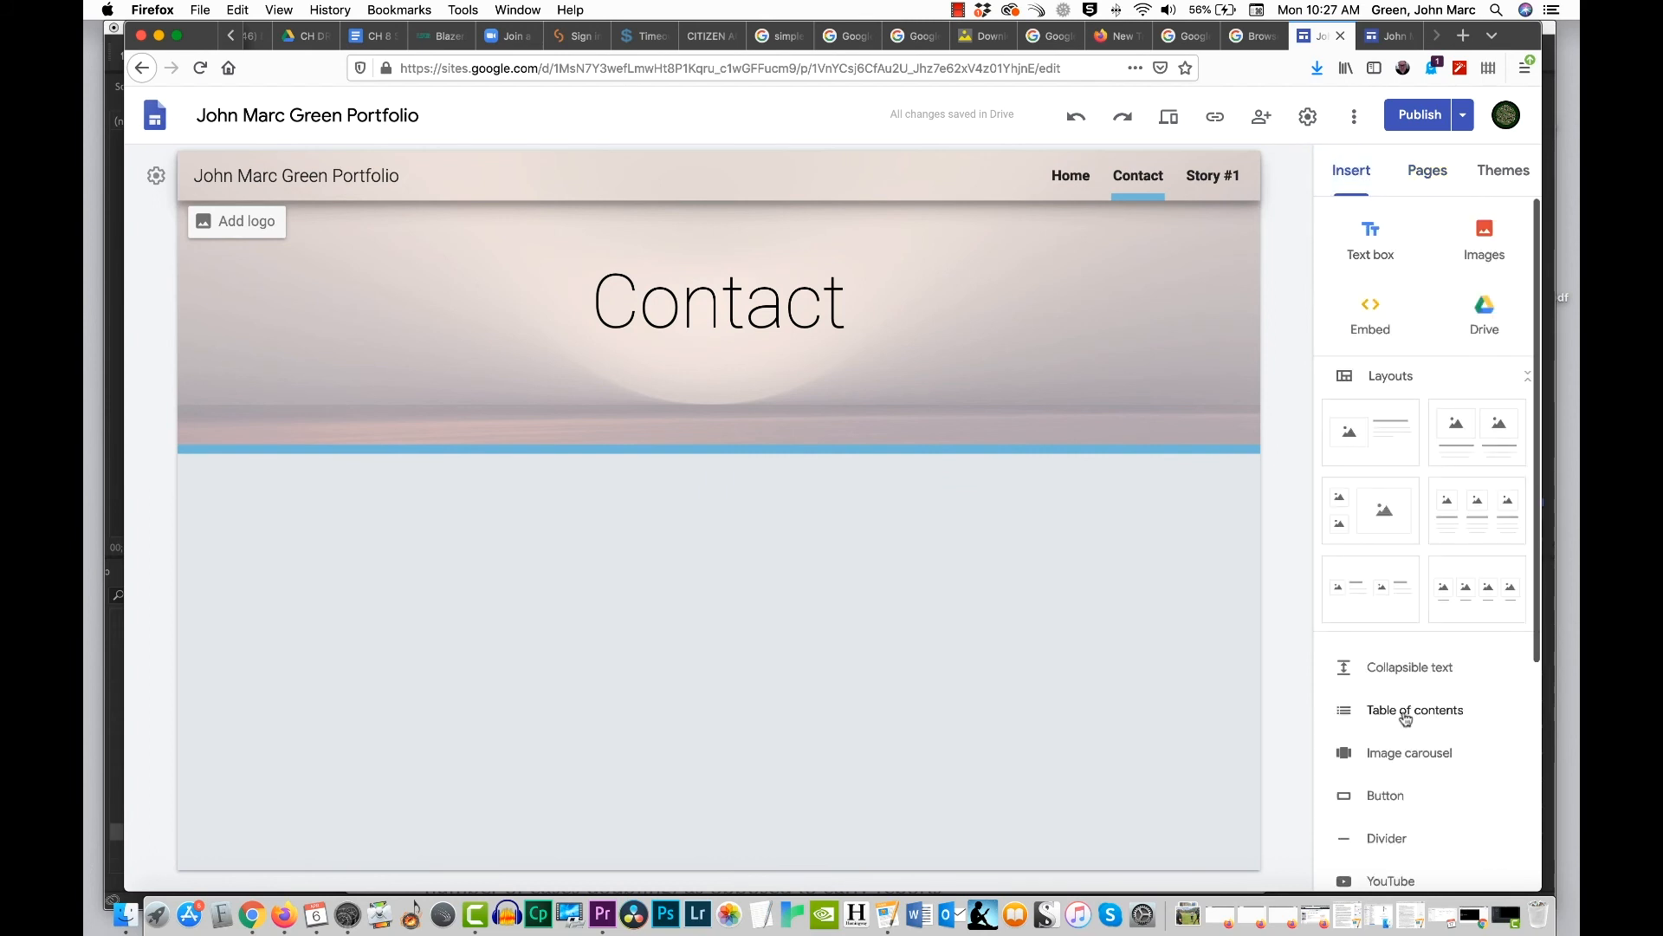
scroll(1382, 684, down, 5)
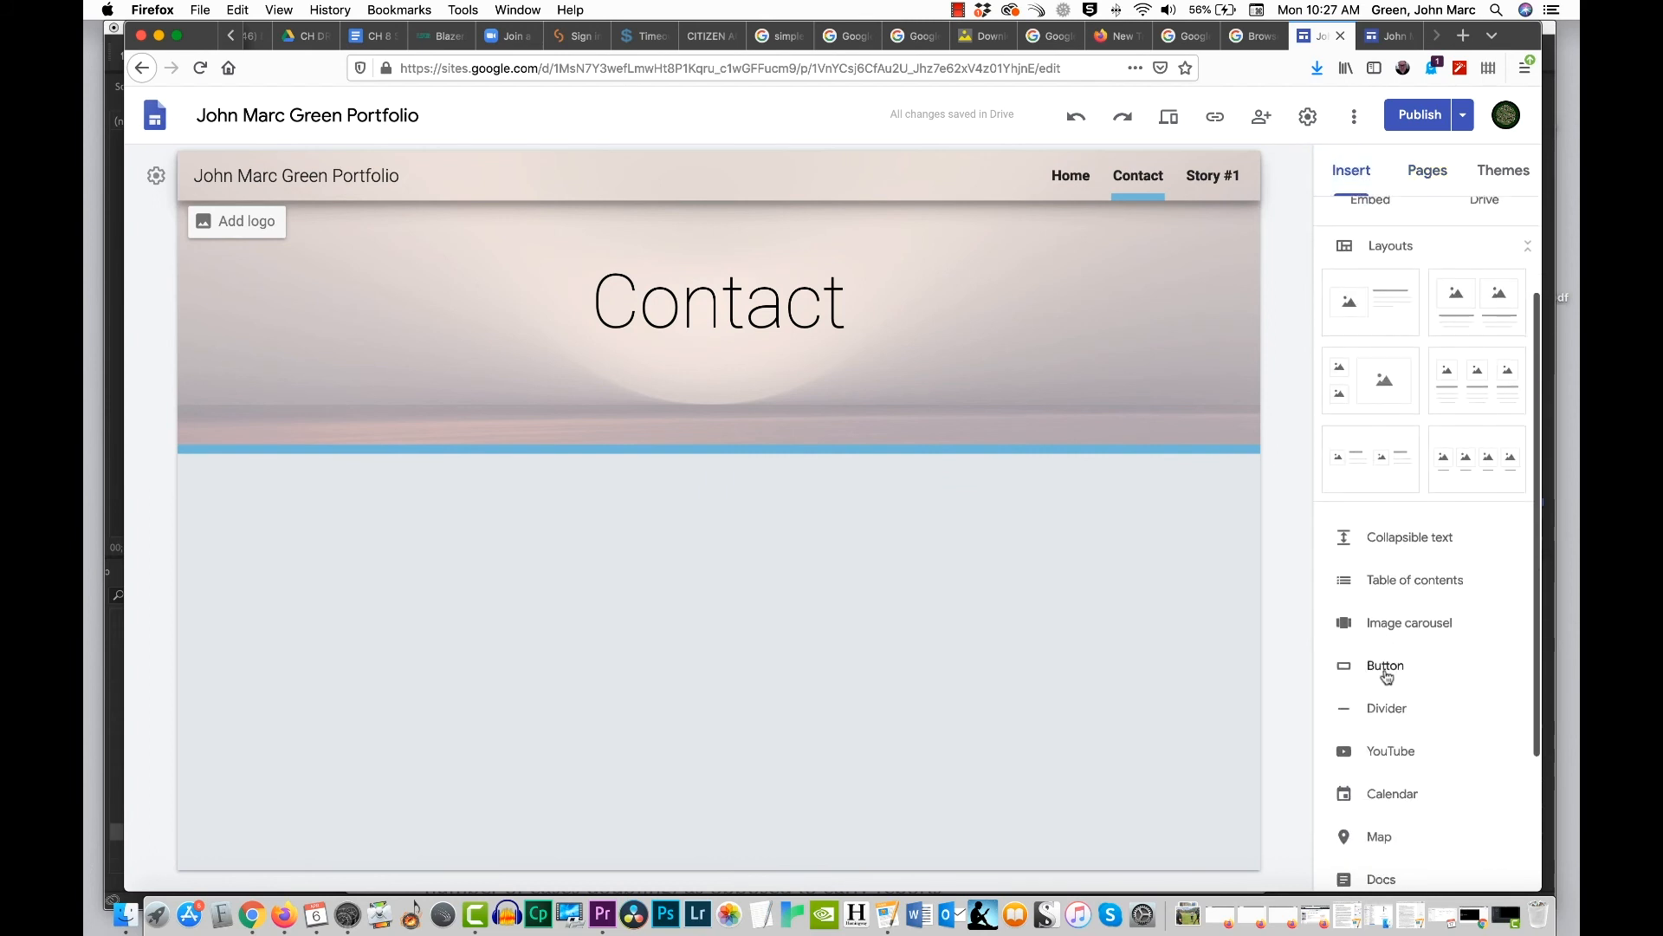
scroll(1387, 678, up, 5)
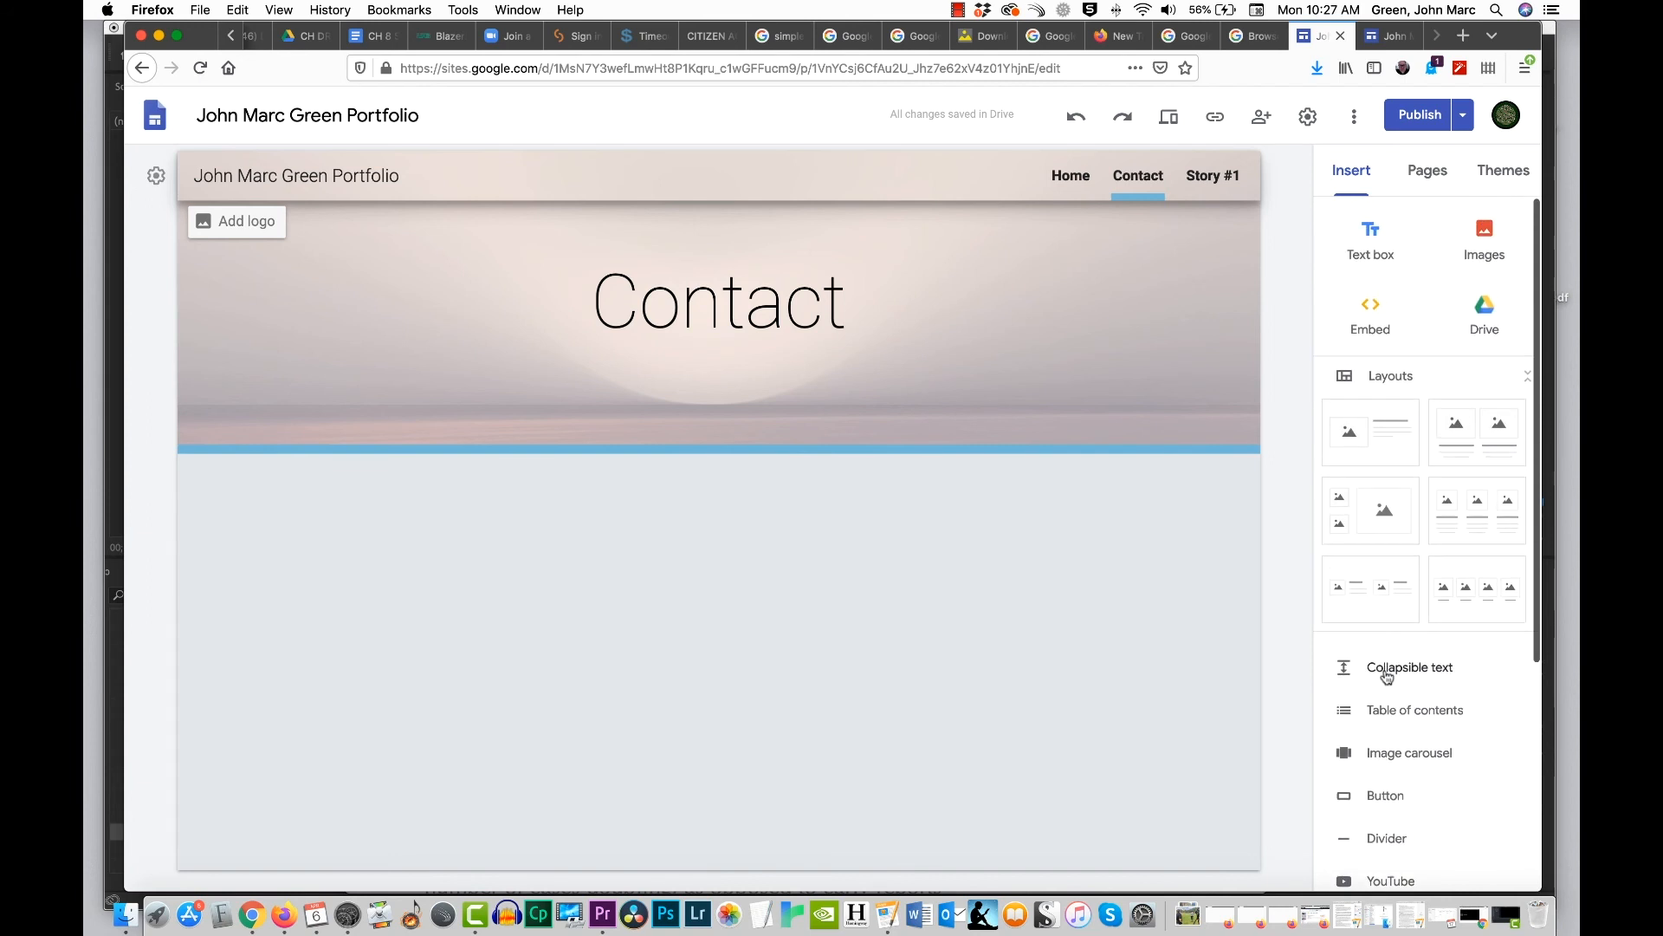
click(1377, 232)
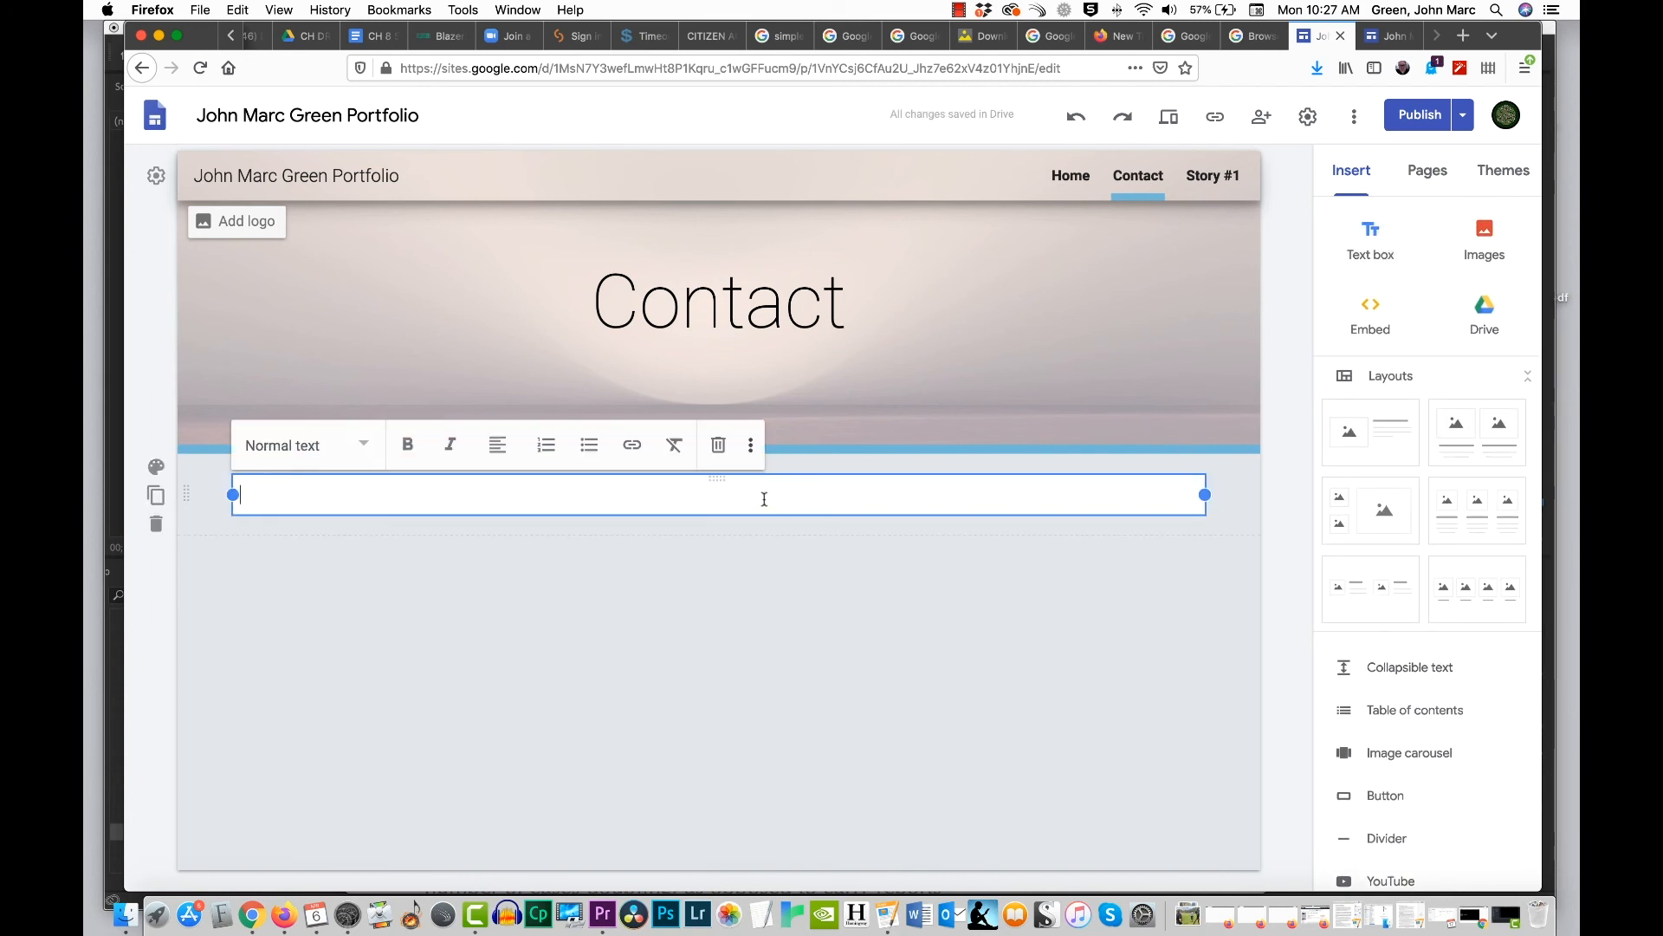
click(498, 450)
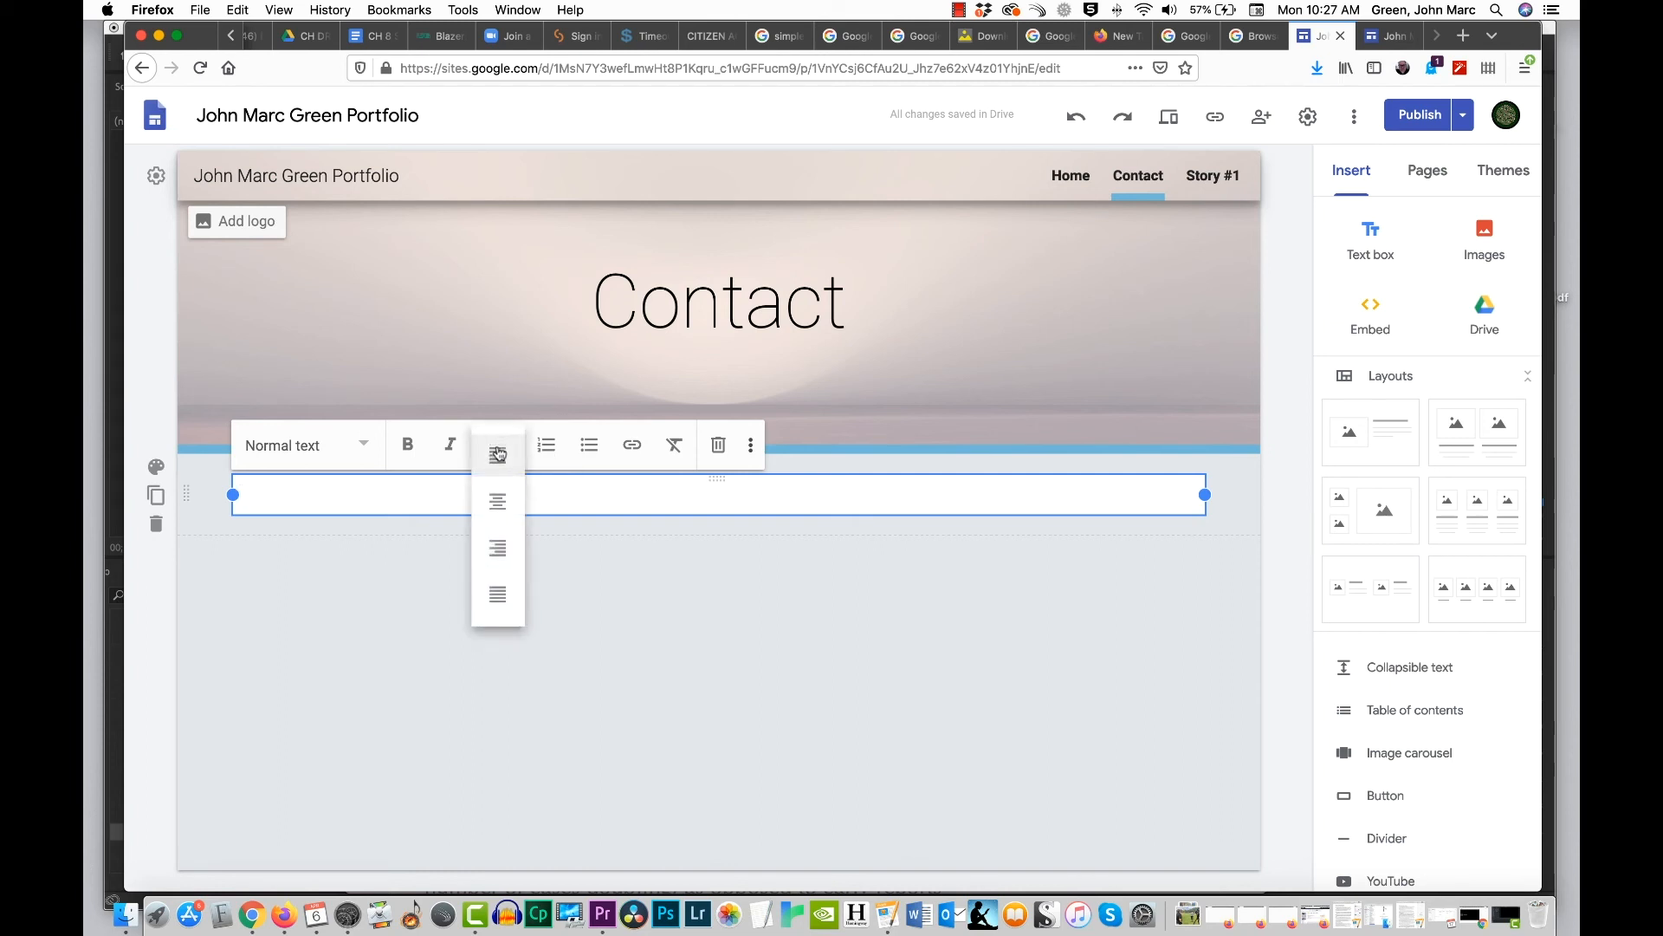
click(509, 504)
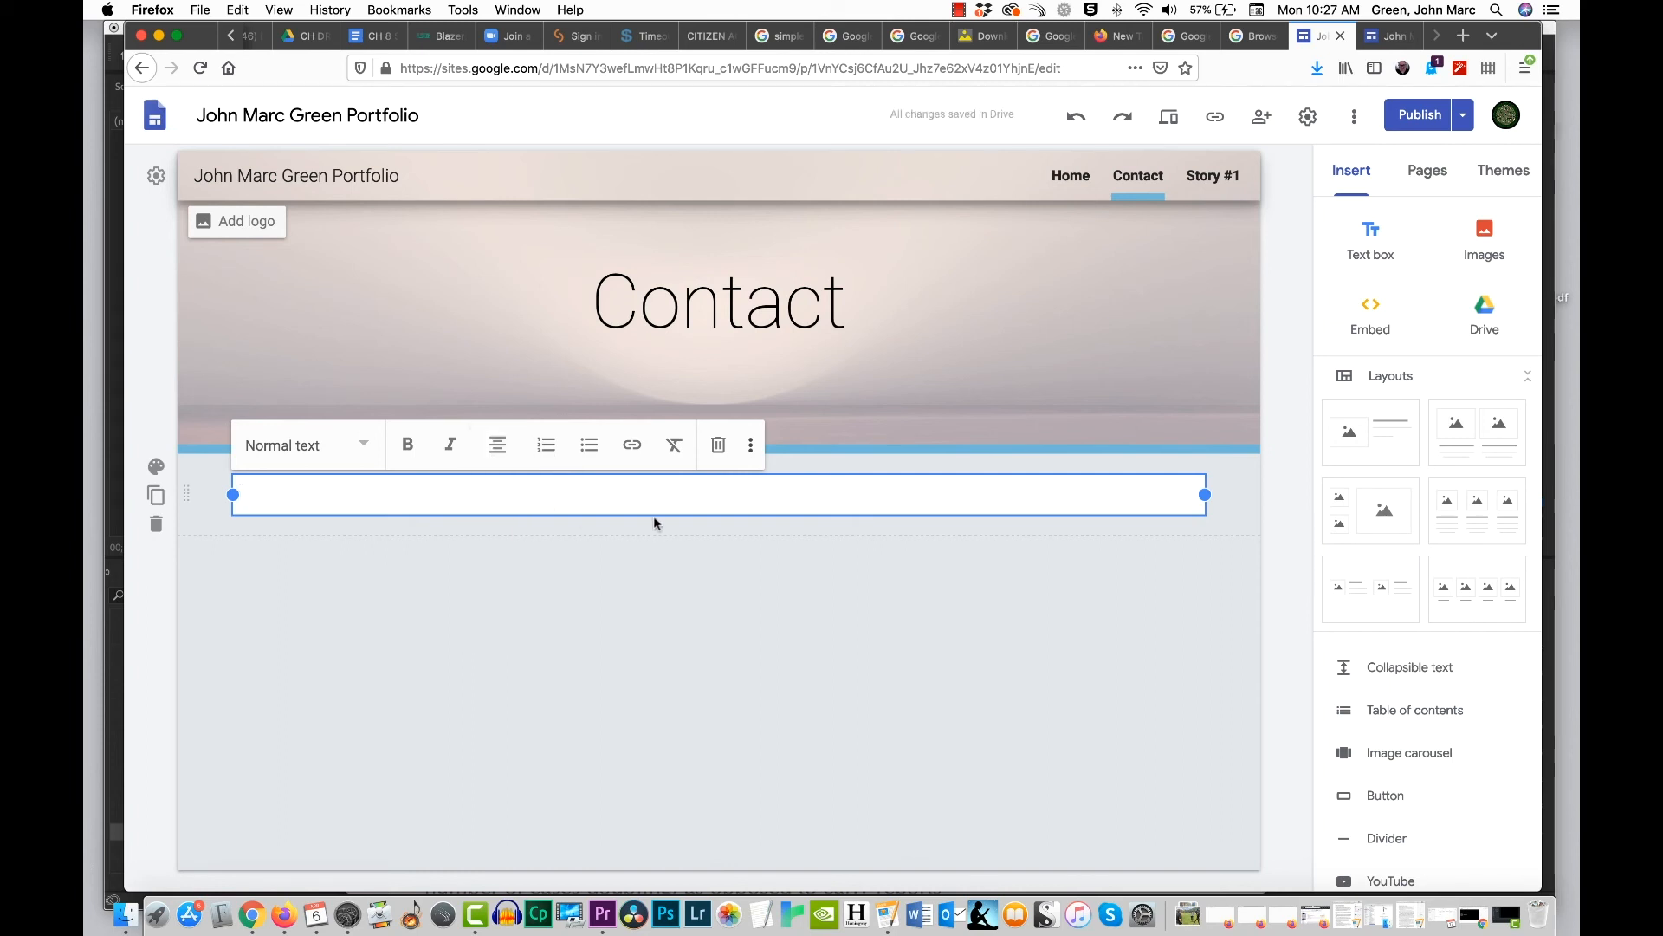
Step: Fill the Contact text box with the separate lines "Name", "Phone", "Email", "Address" and "website URL"
text(Name)
key(Return)
text(Phone)
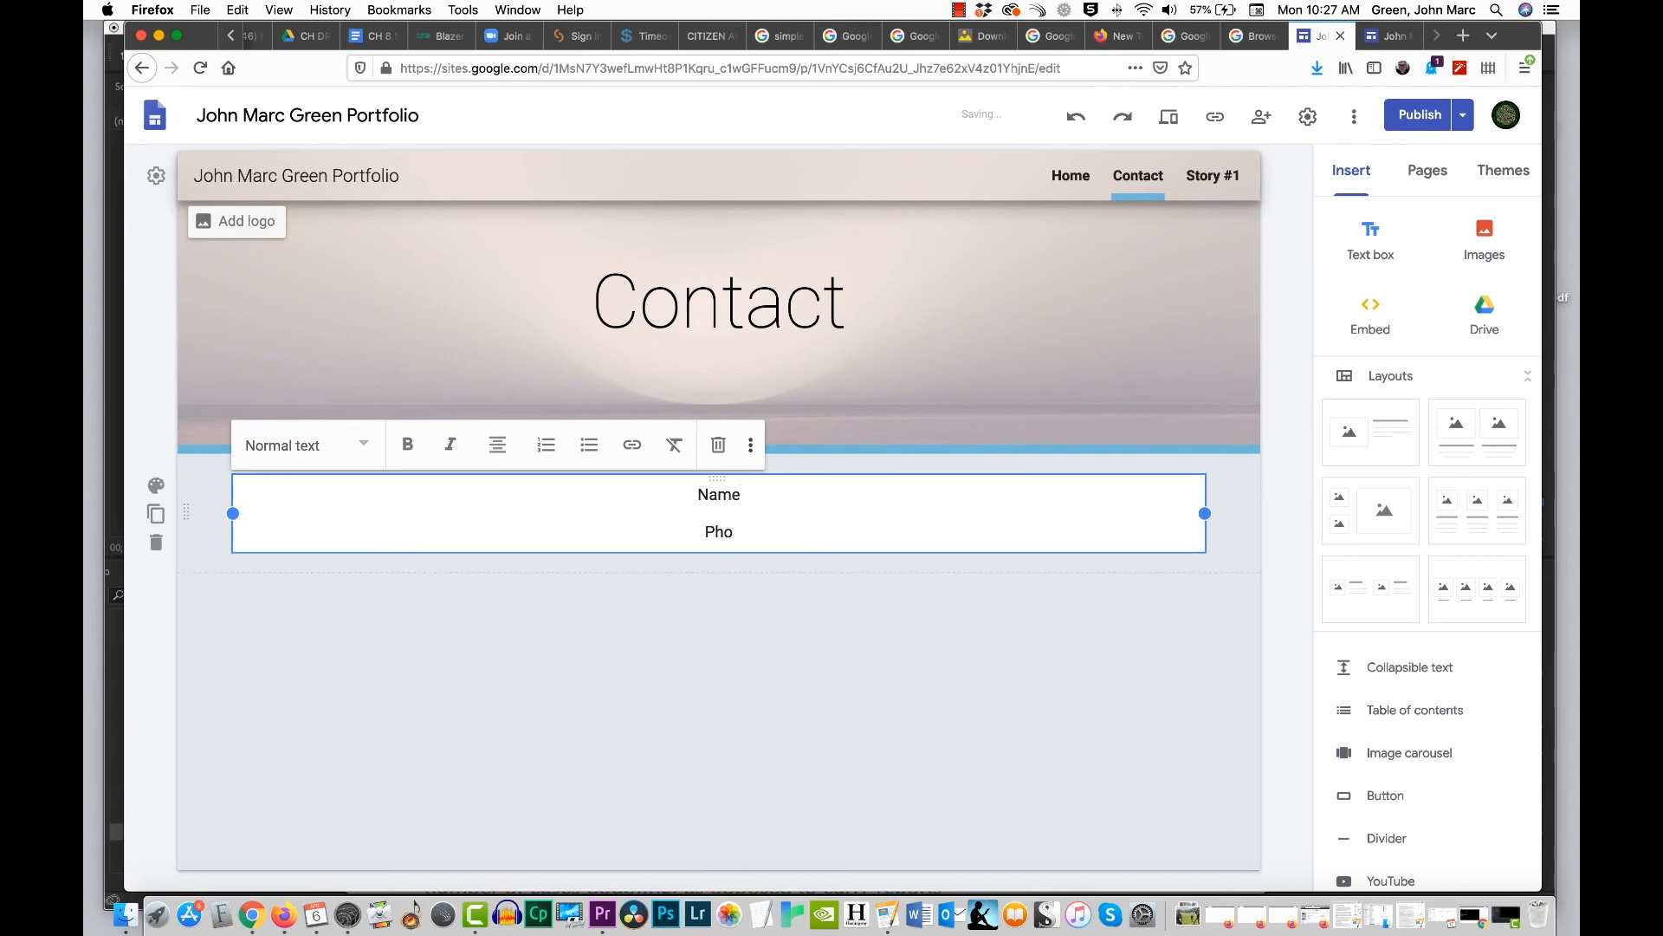
key(Return)
text(Email)
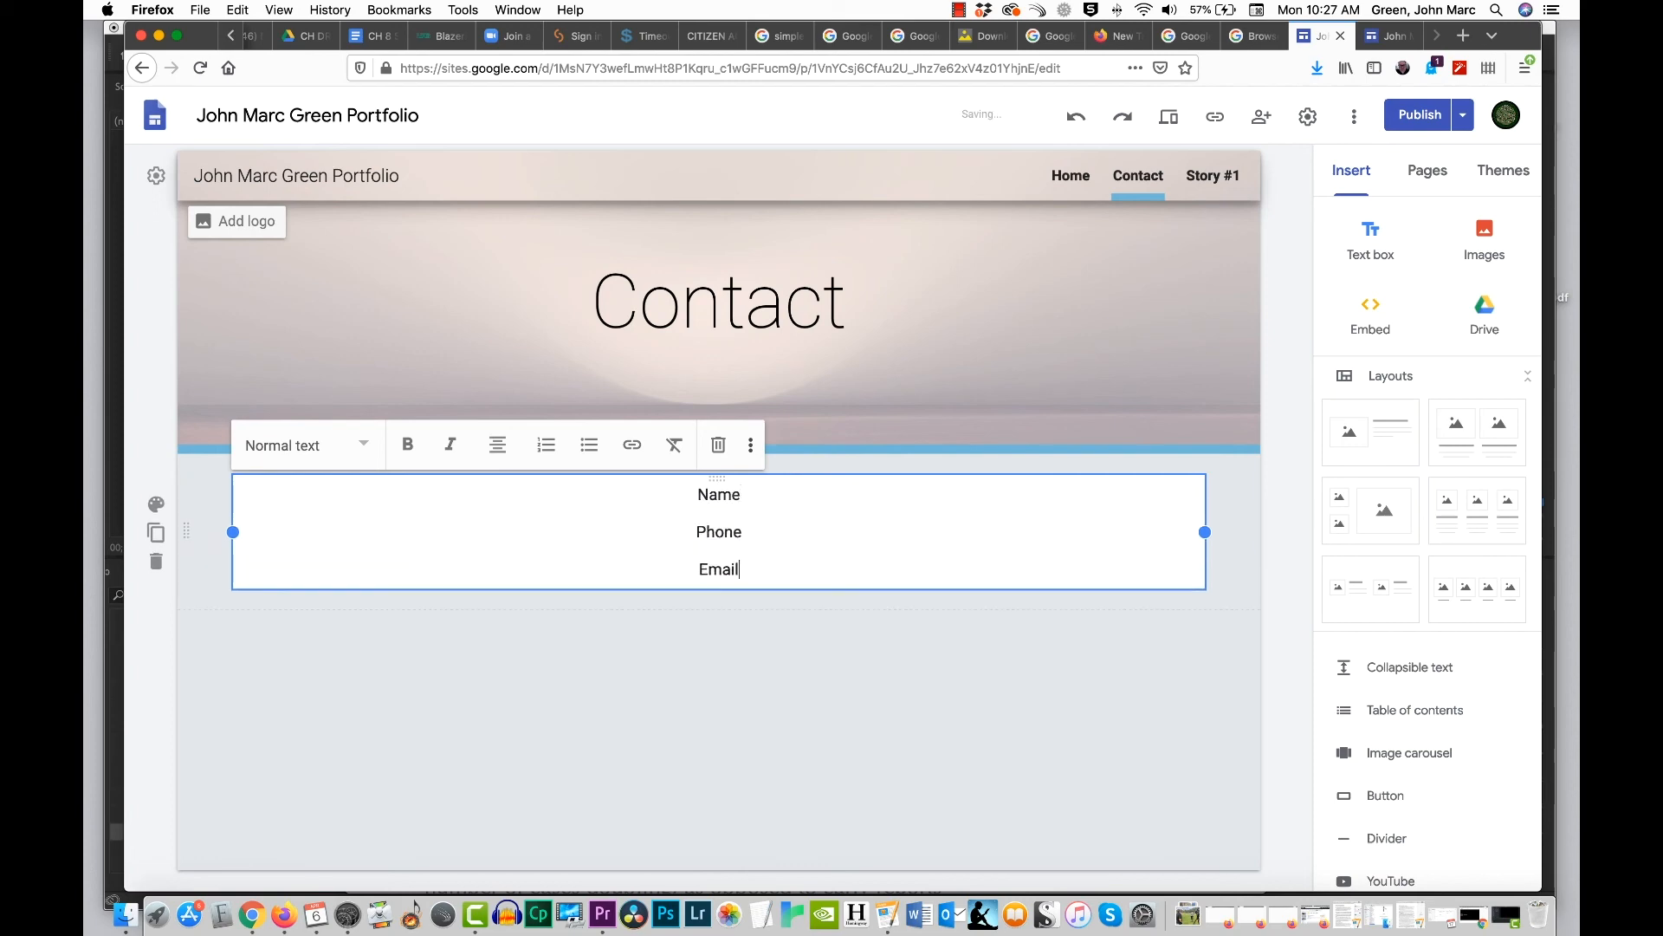
key(Return)
text(Address)
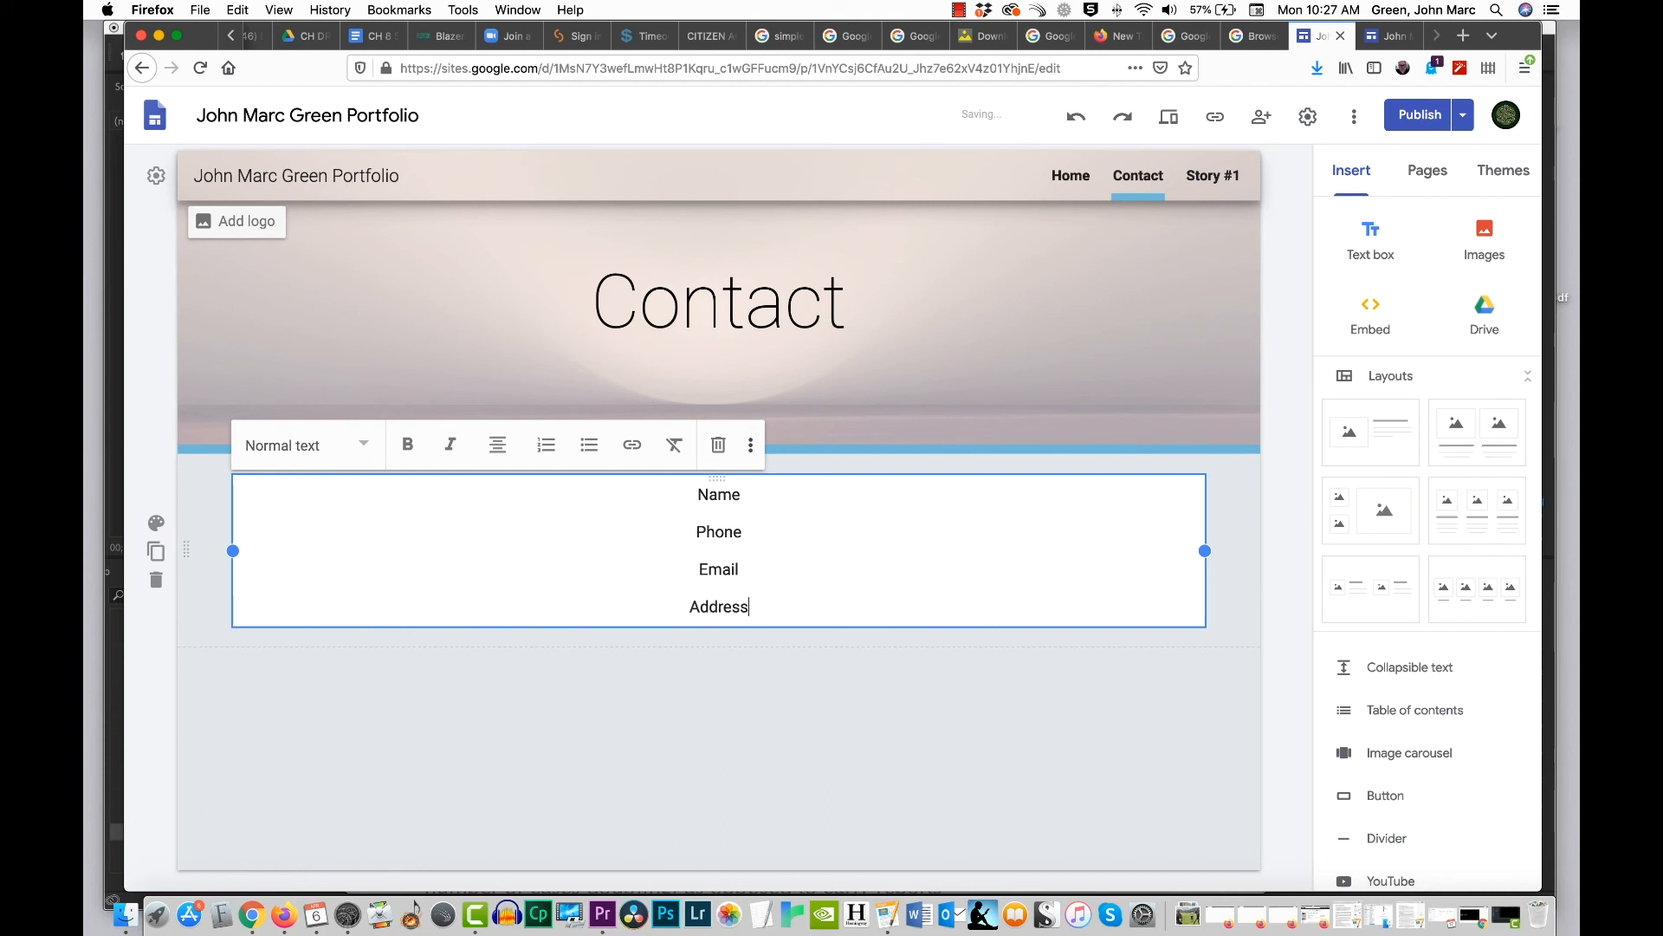
key(Return)
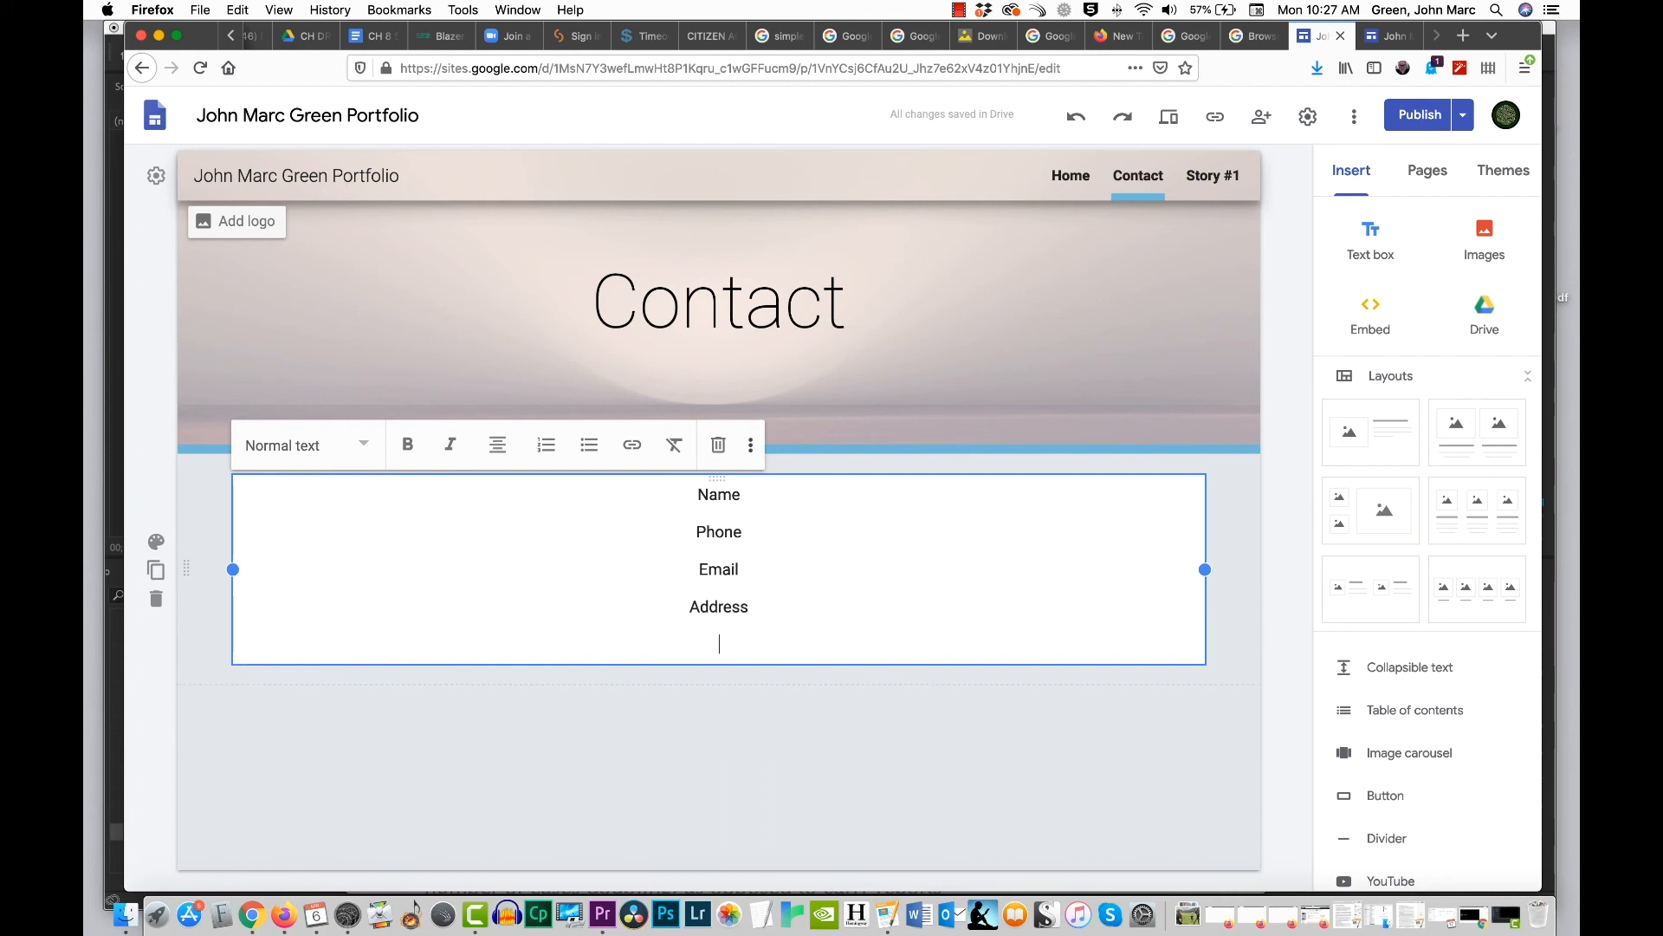
text(website URL)
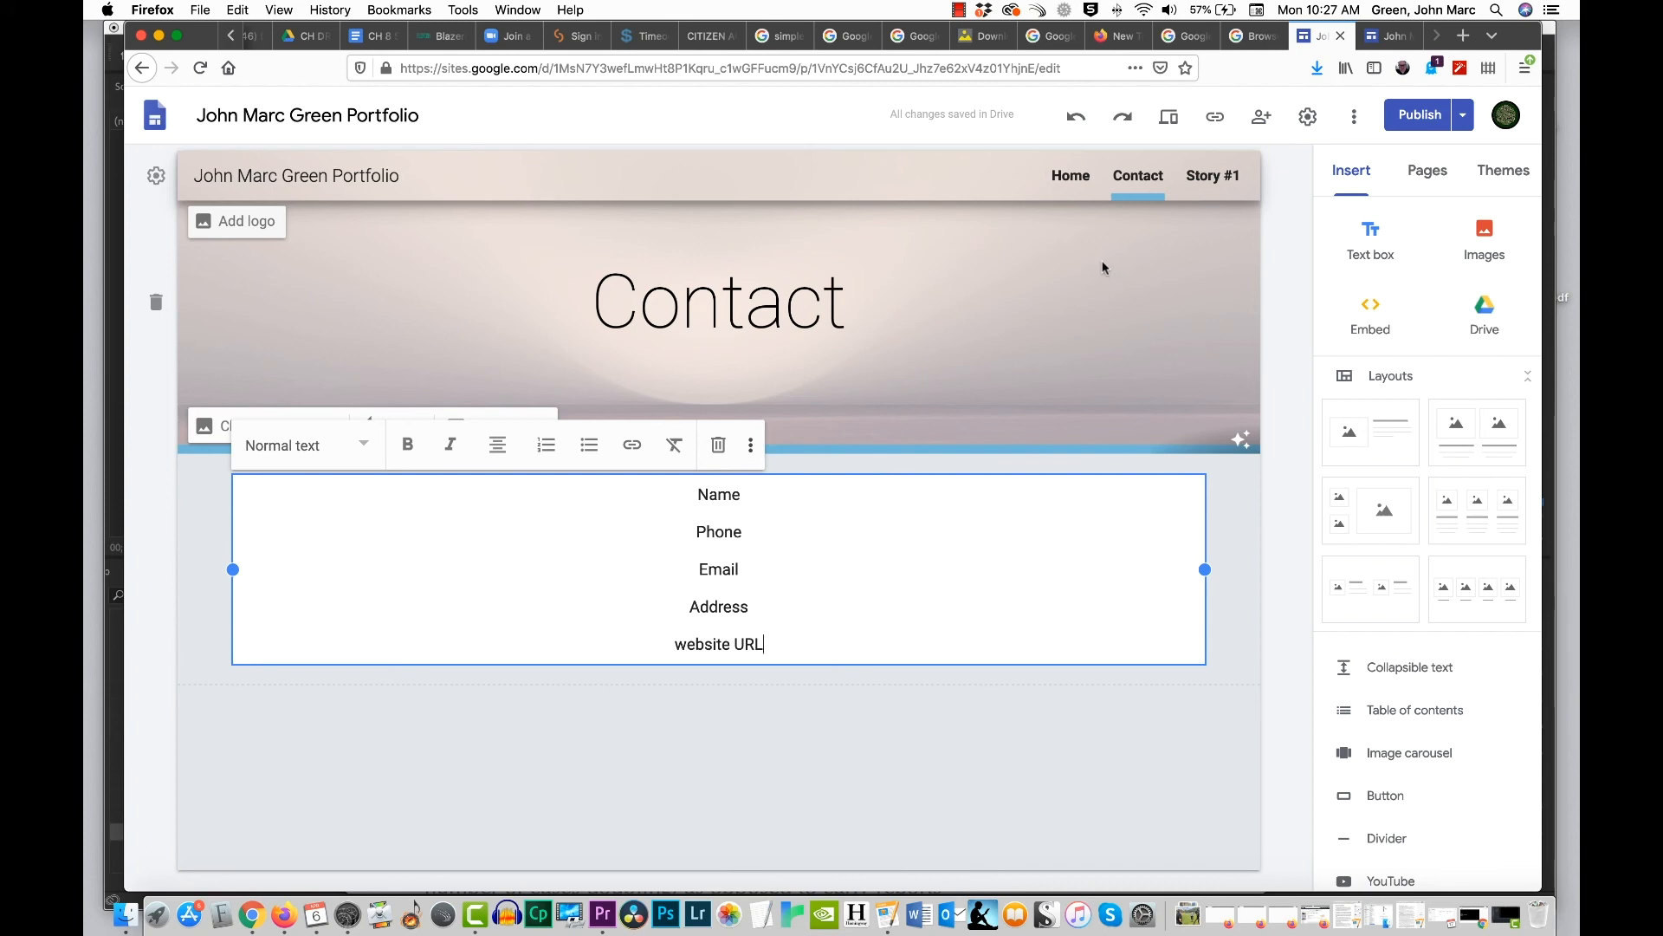
Step: Compare the editor's web address with that of the published site, and return to the editor
click(831, 72)
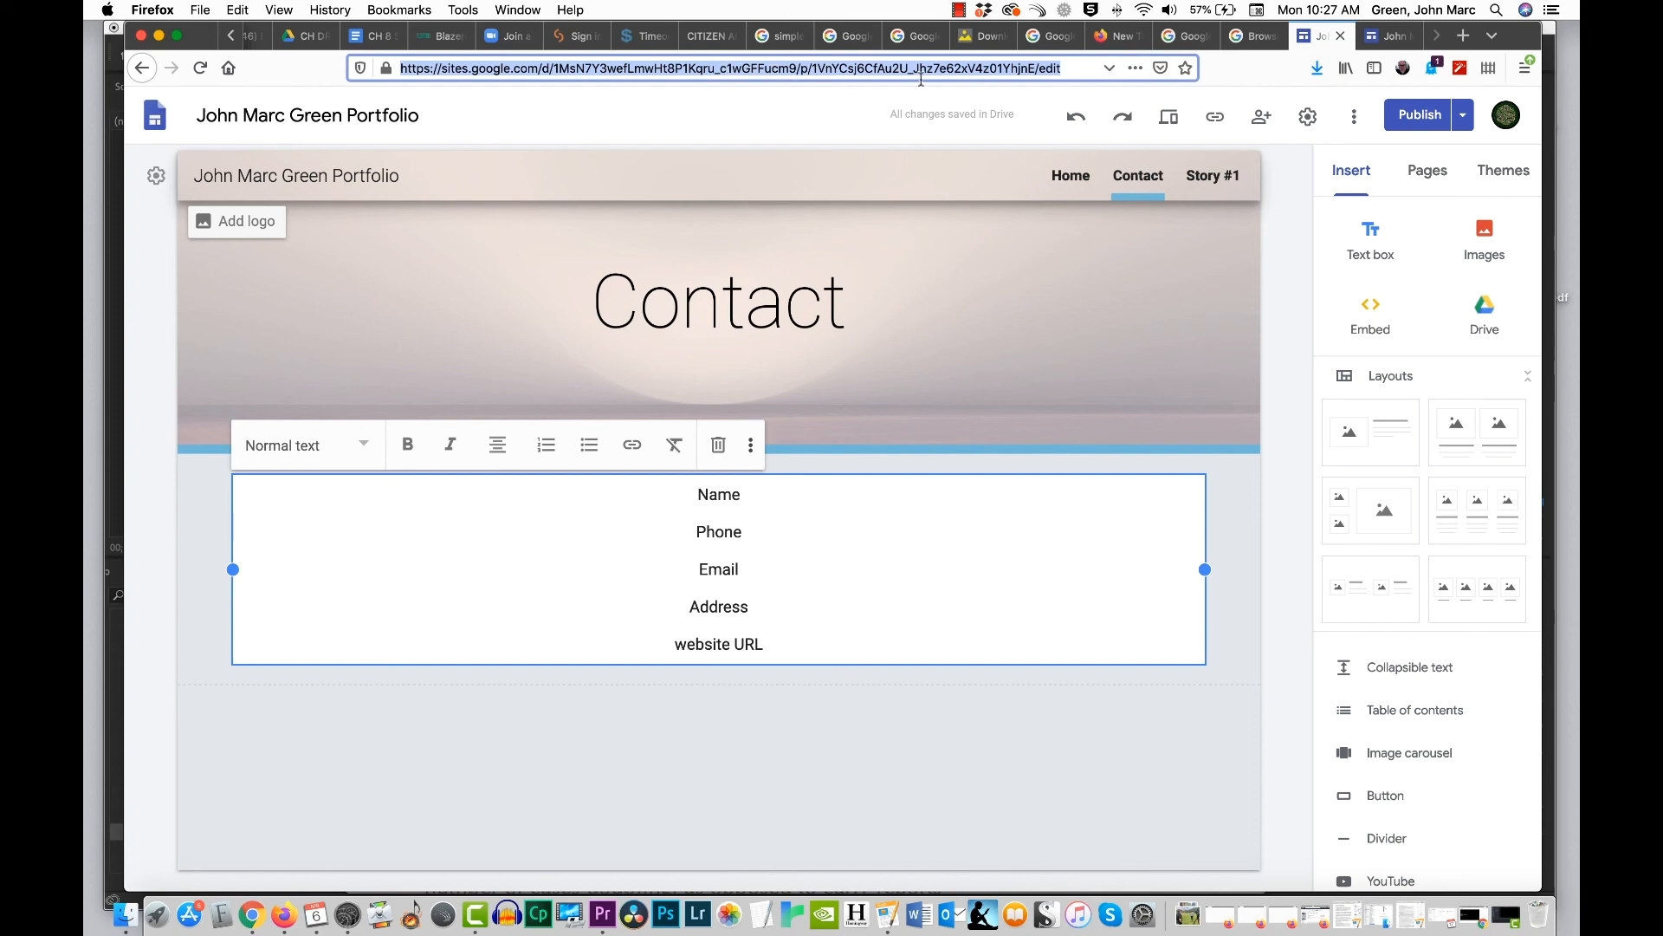
click(1389, 37)
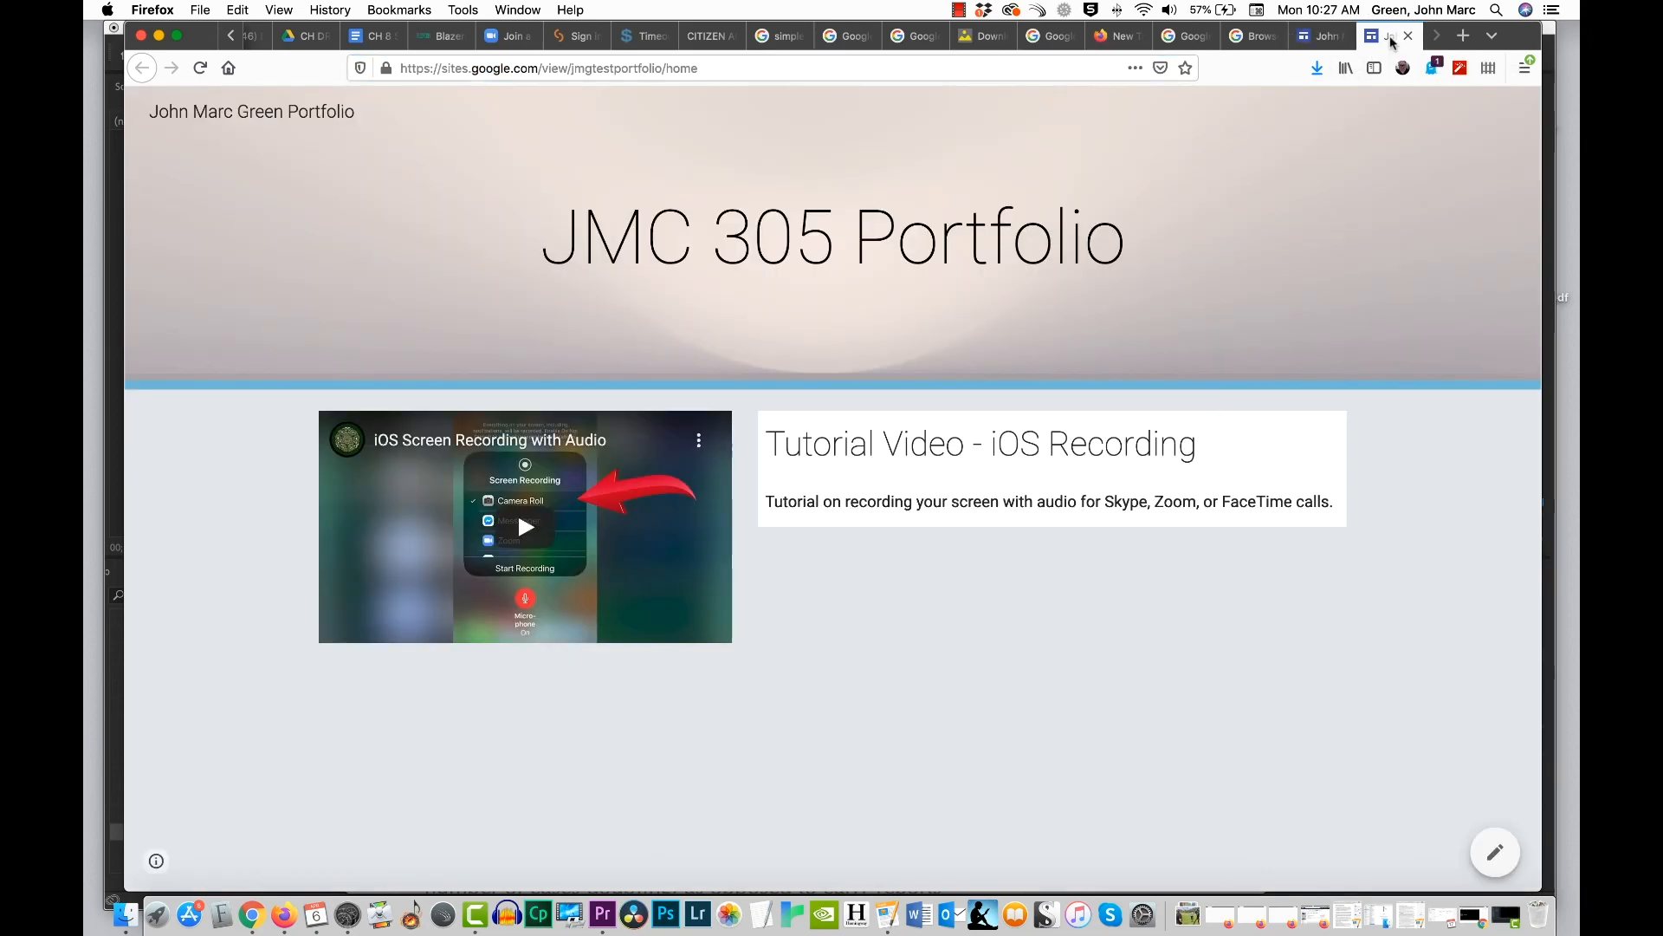
click(1317, 36)
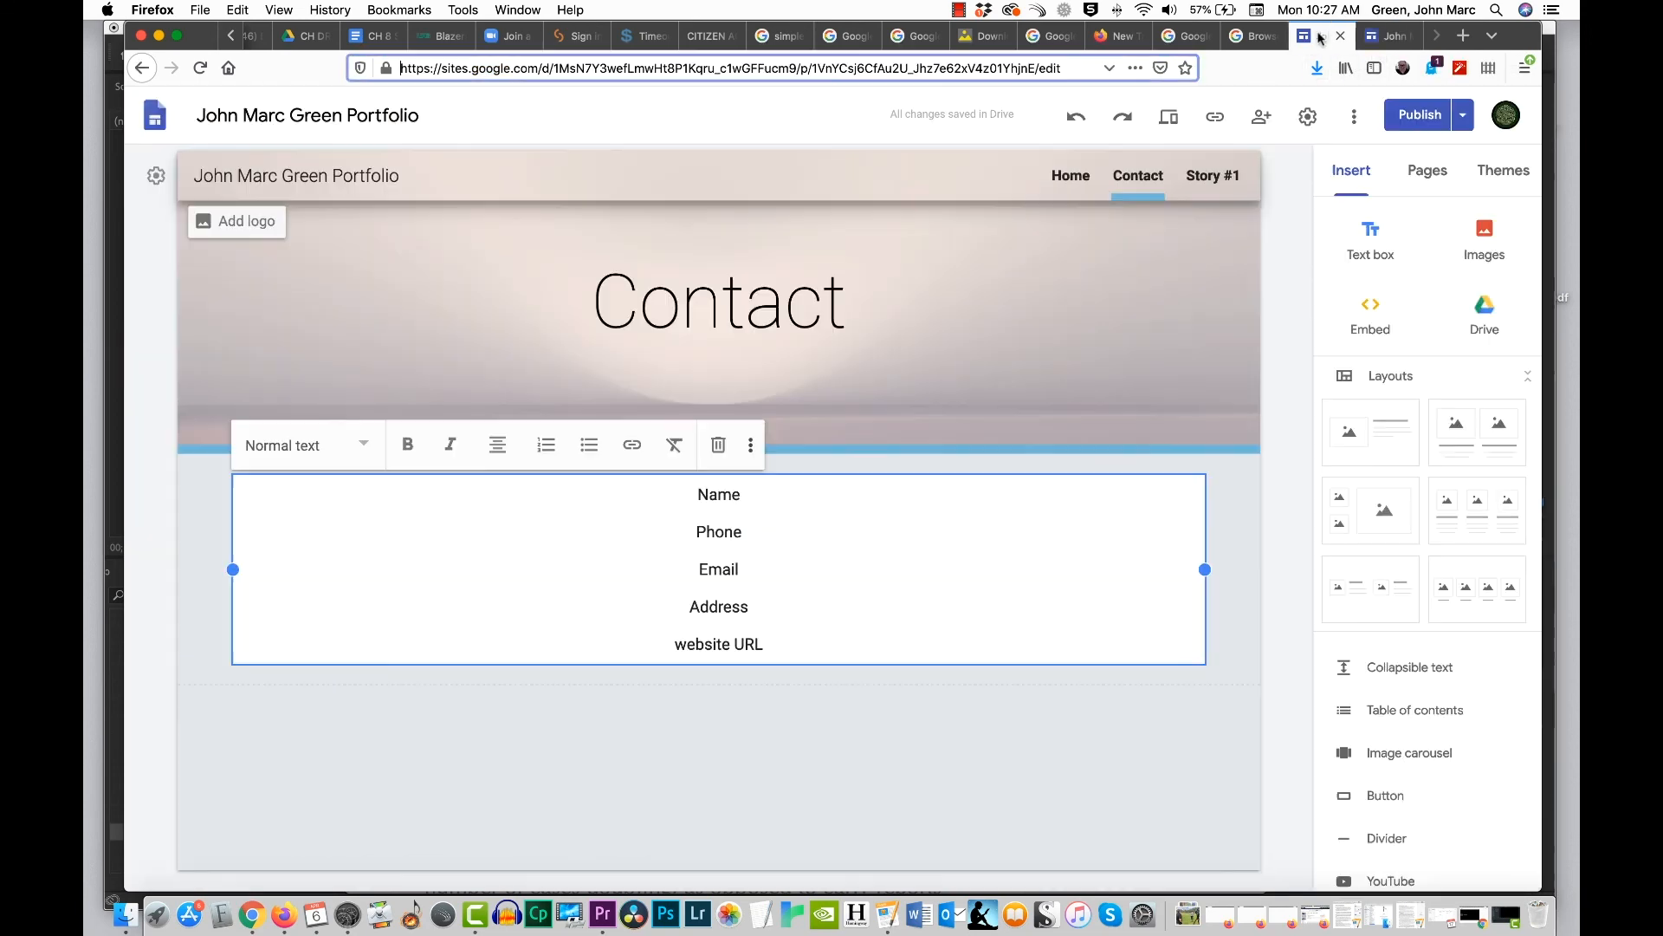
Step: Go through the Home, Contact and Story #1 pages using the site navigation, ending on Home
click(1071, 175)
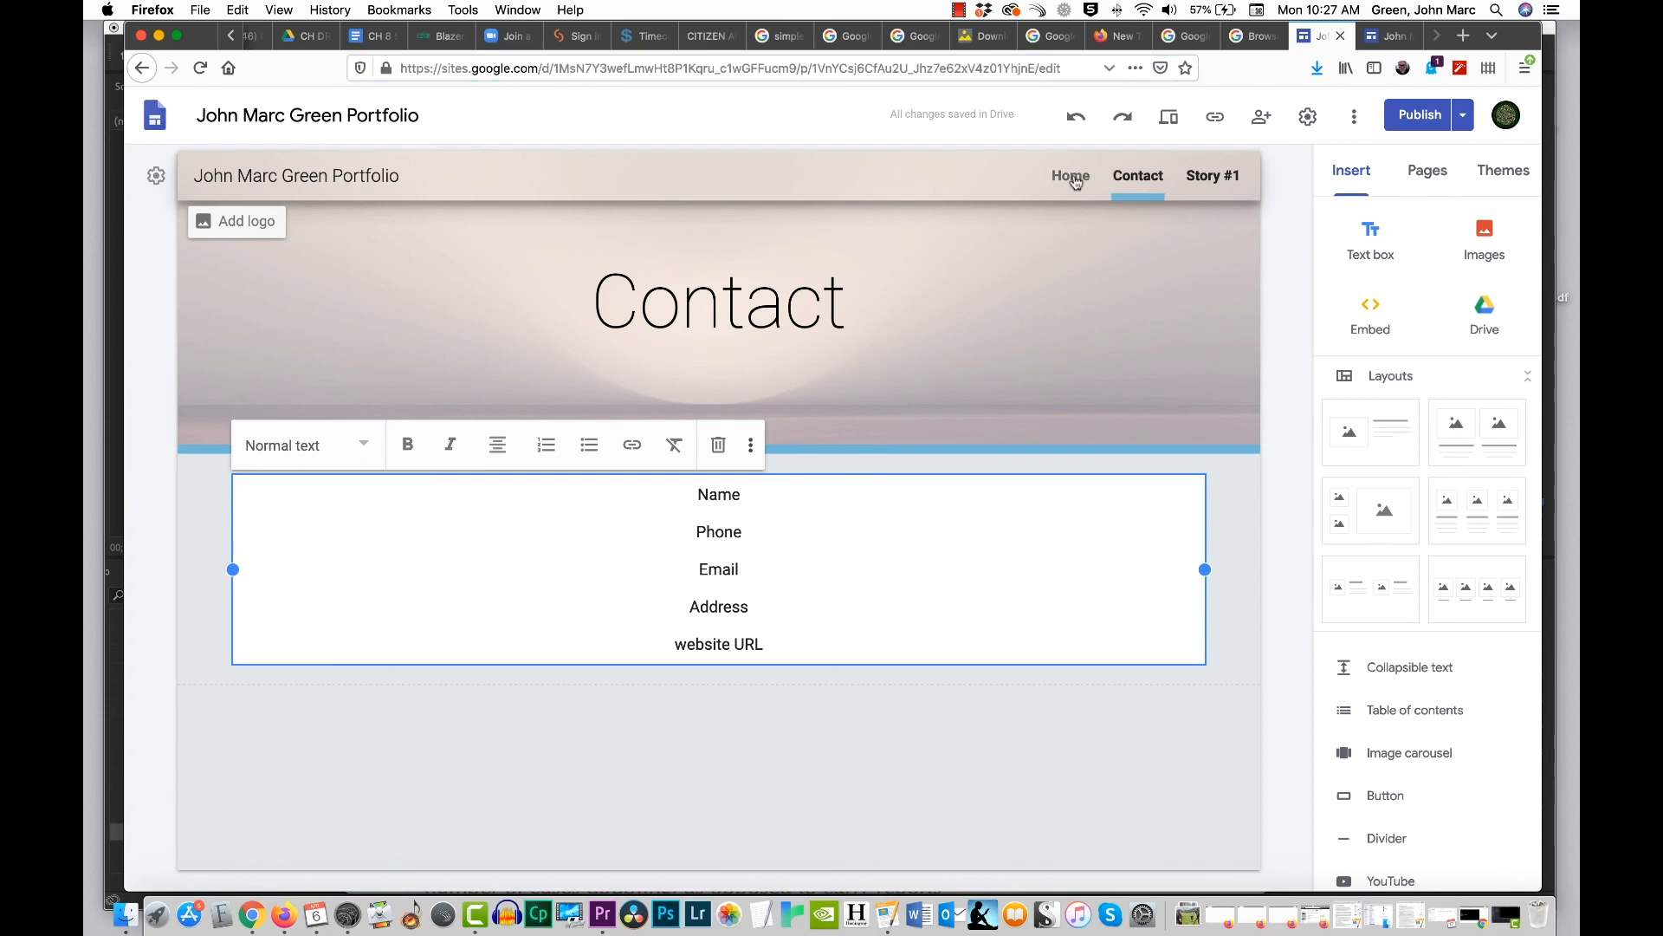
click(1222, 177)
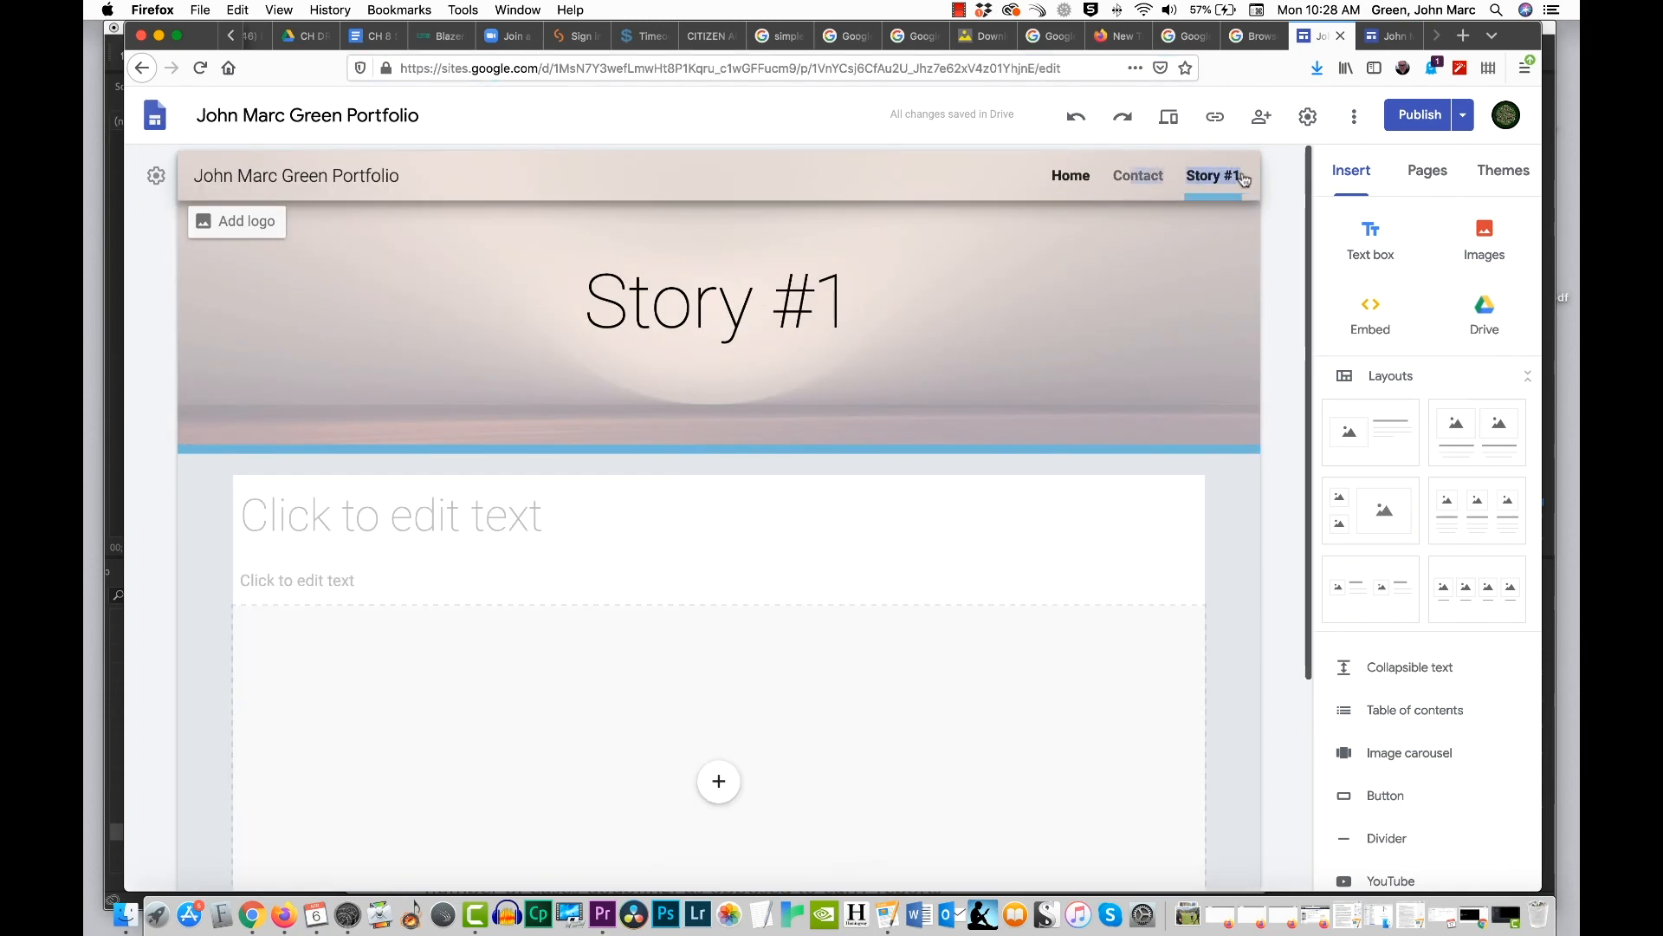
click(1128, 180)
click(1072, 178)
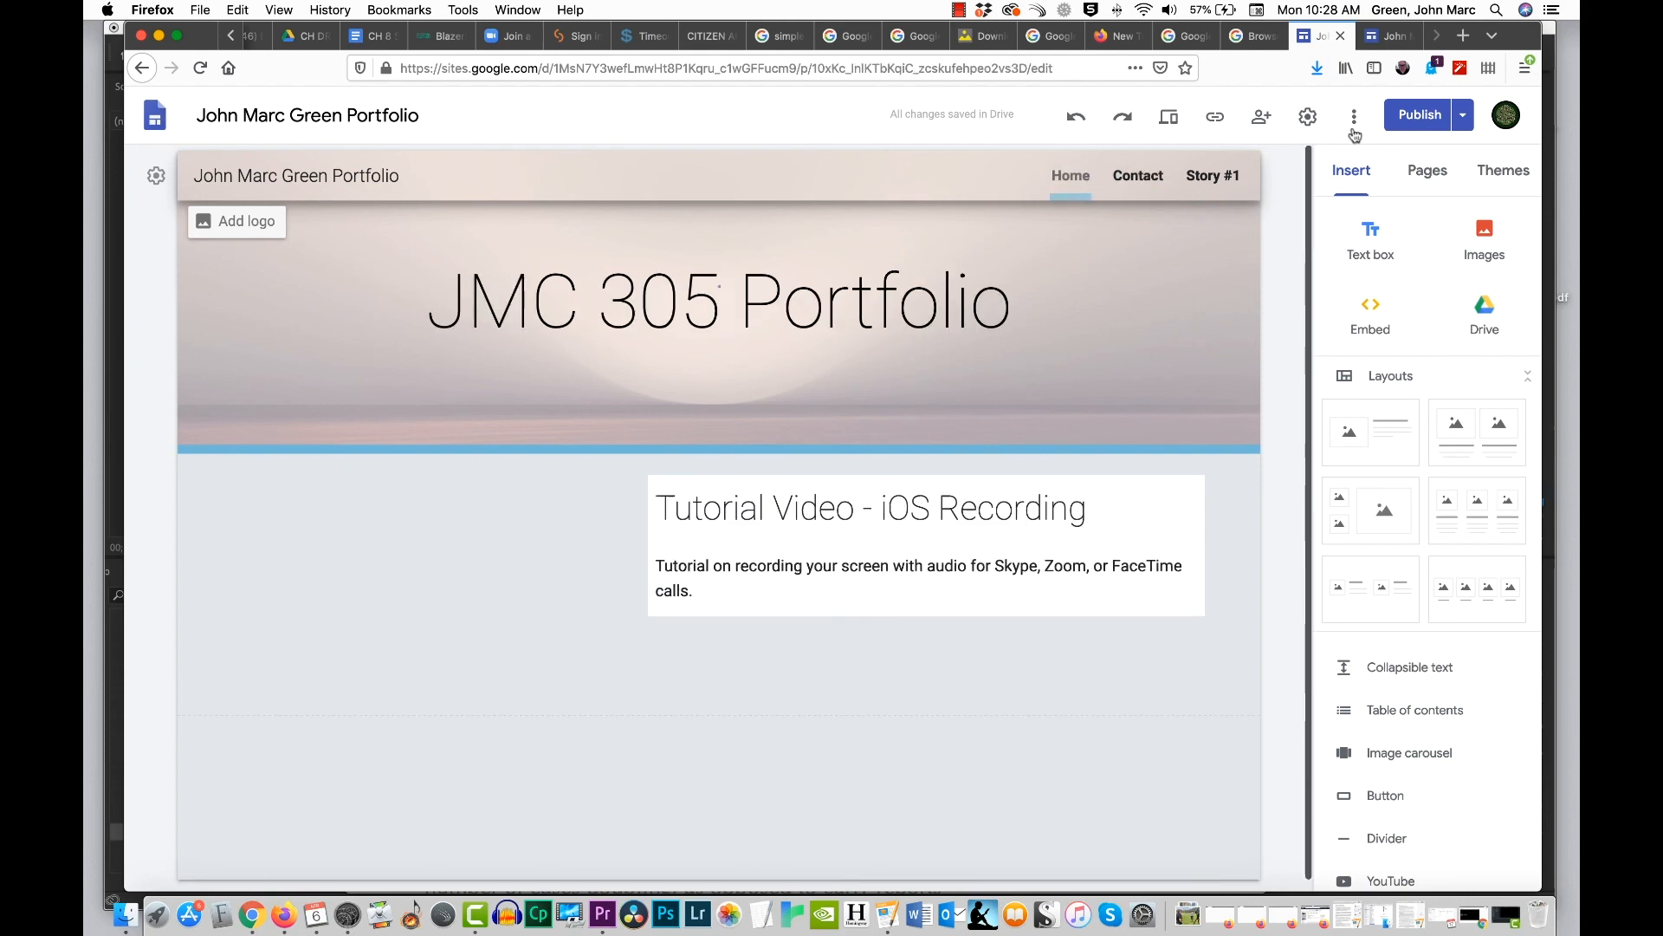
Step: Publish the draft changes that add the Story #1 and Contact pages, after dismissing the review introduction
click(1421, 115)
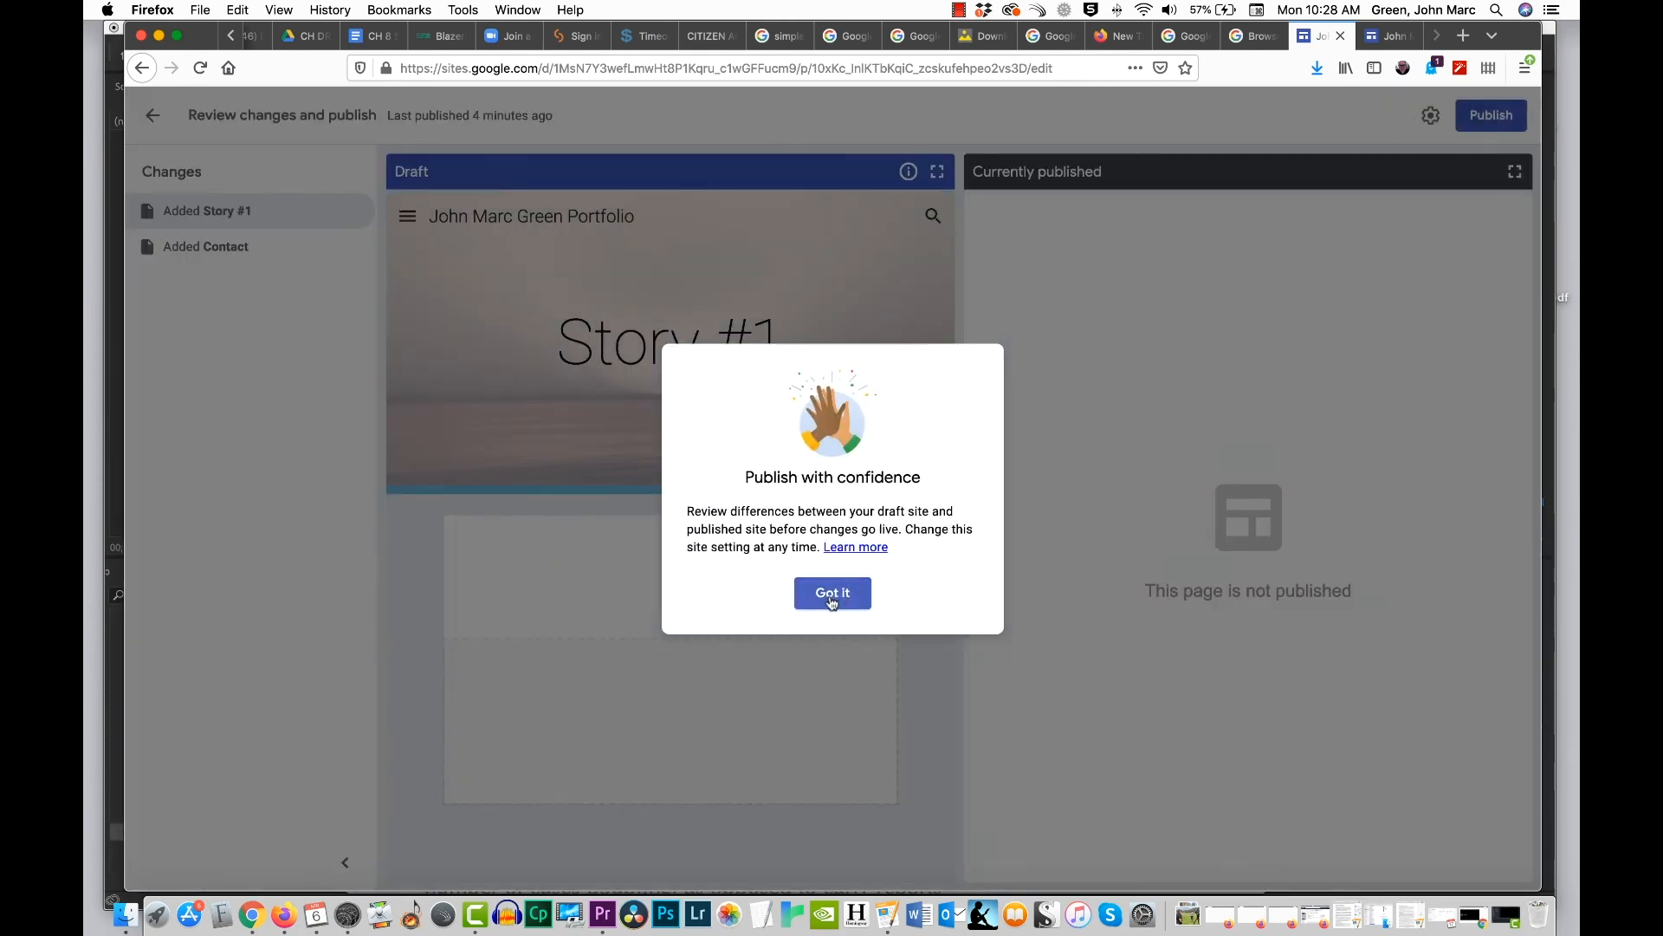
click(832, 594)
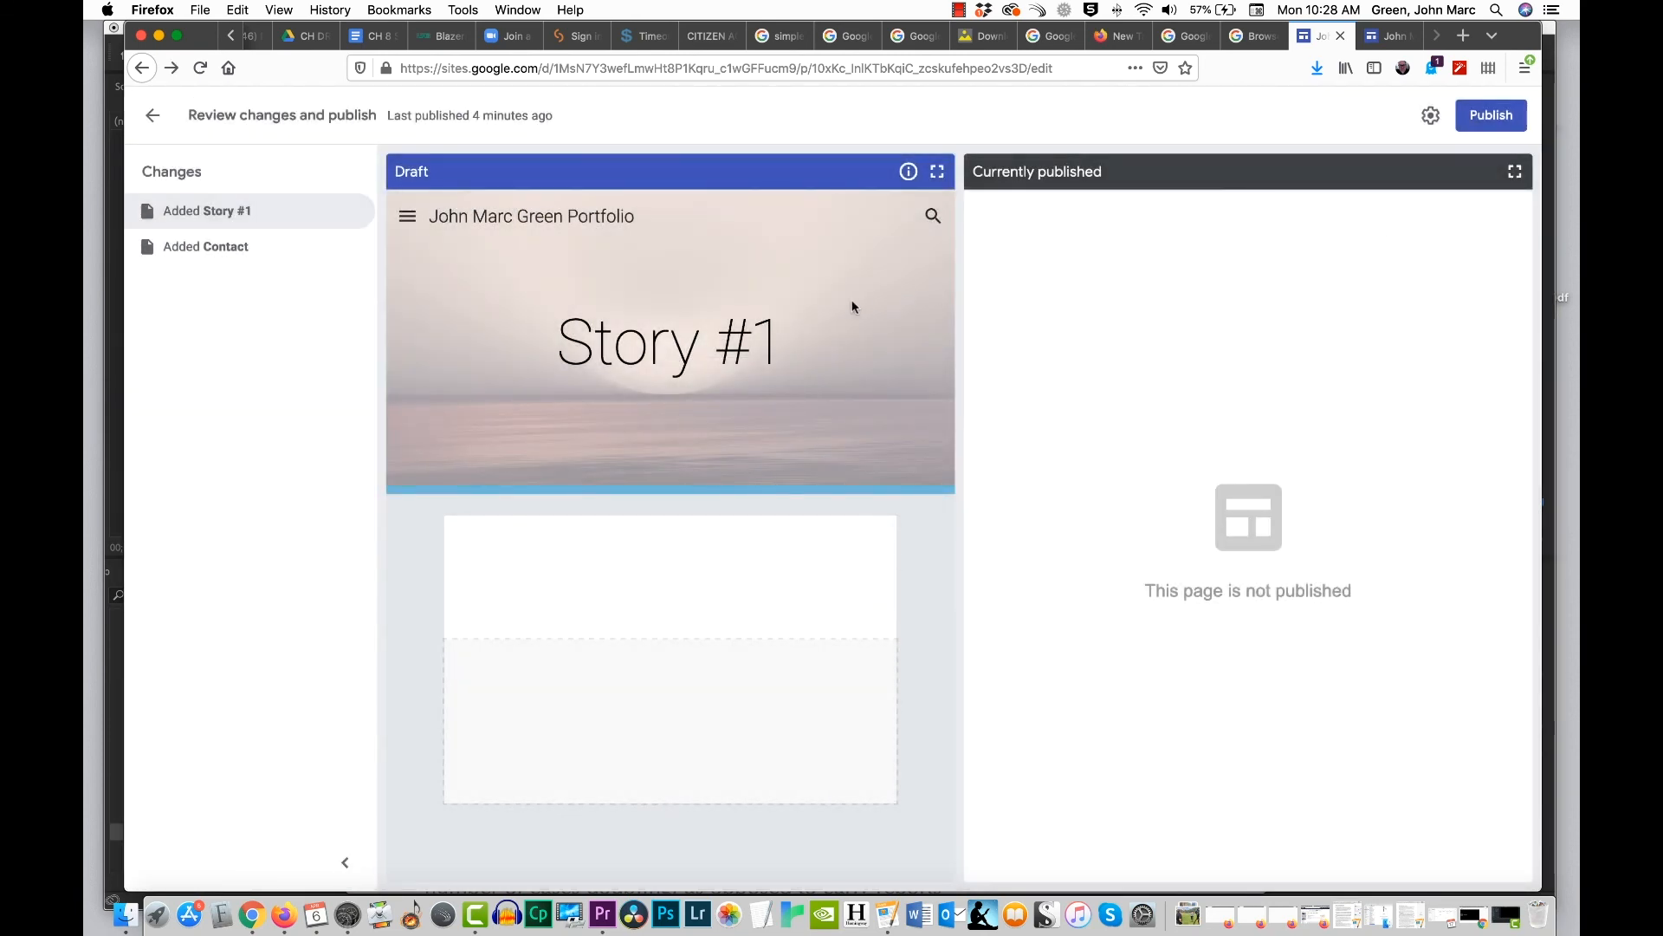
click(1490, 115)
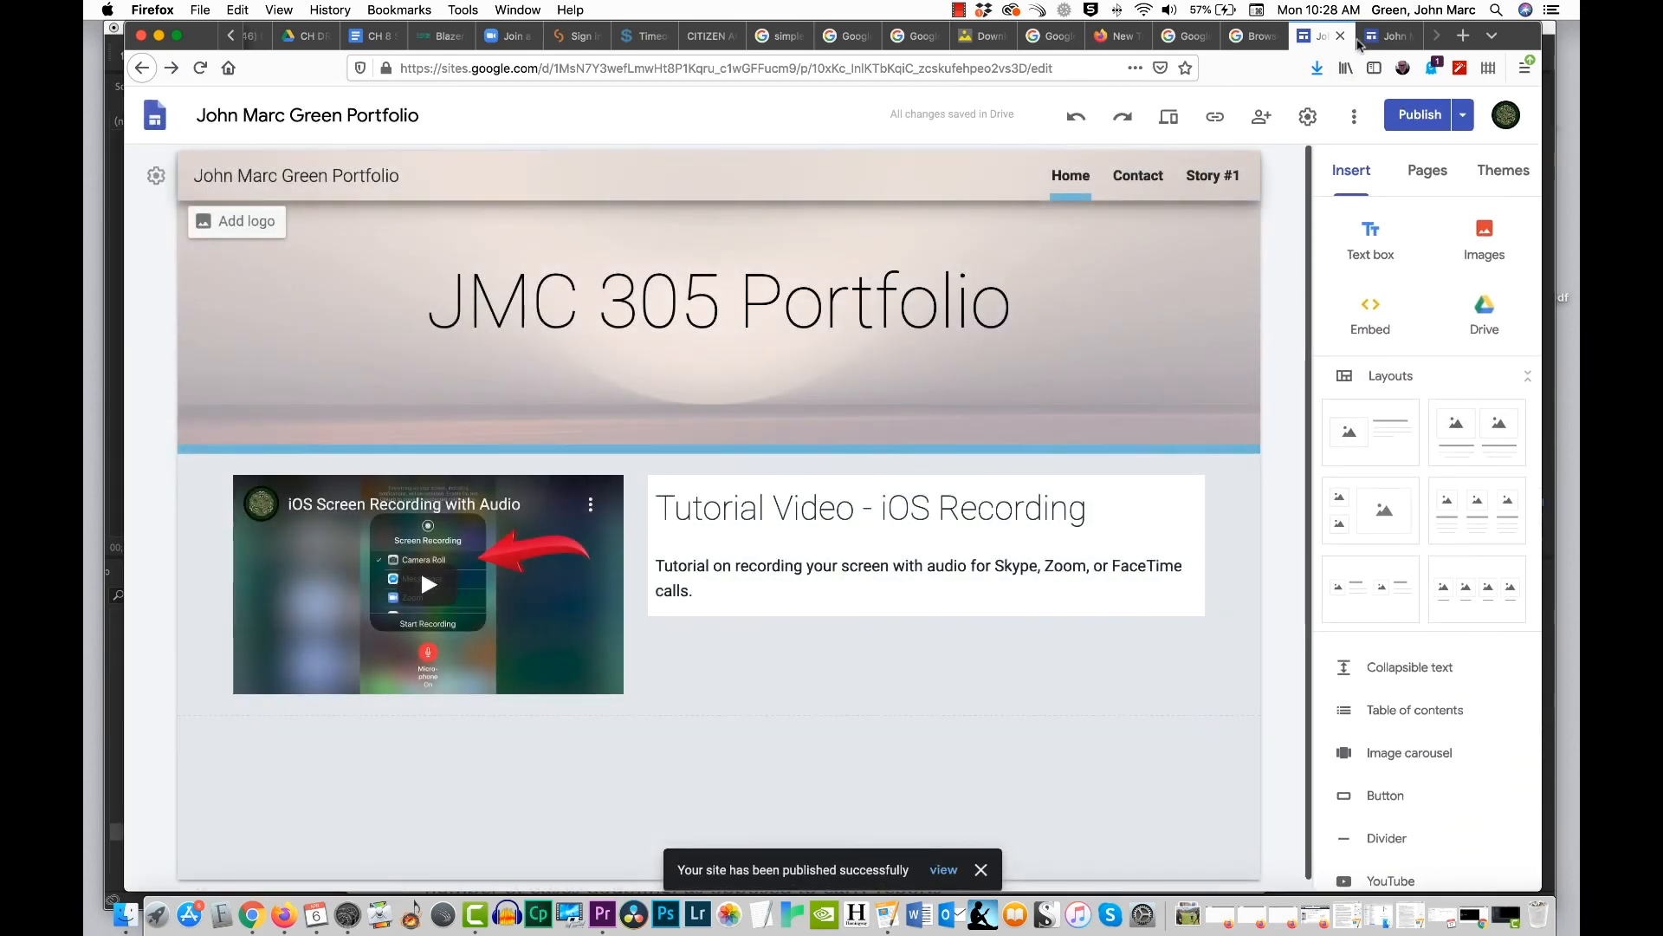
Step: Reload the published site and check its Contact and Story #1 pages, ending on Home
click(1393, 36)
key(super+r)
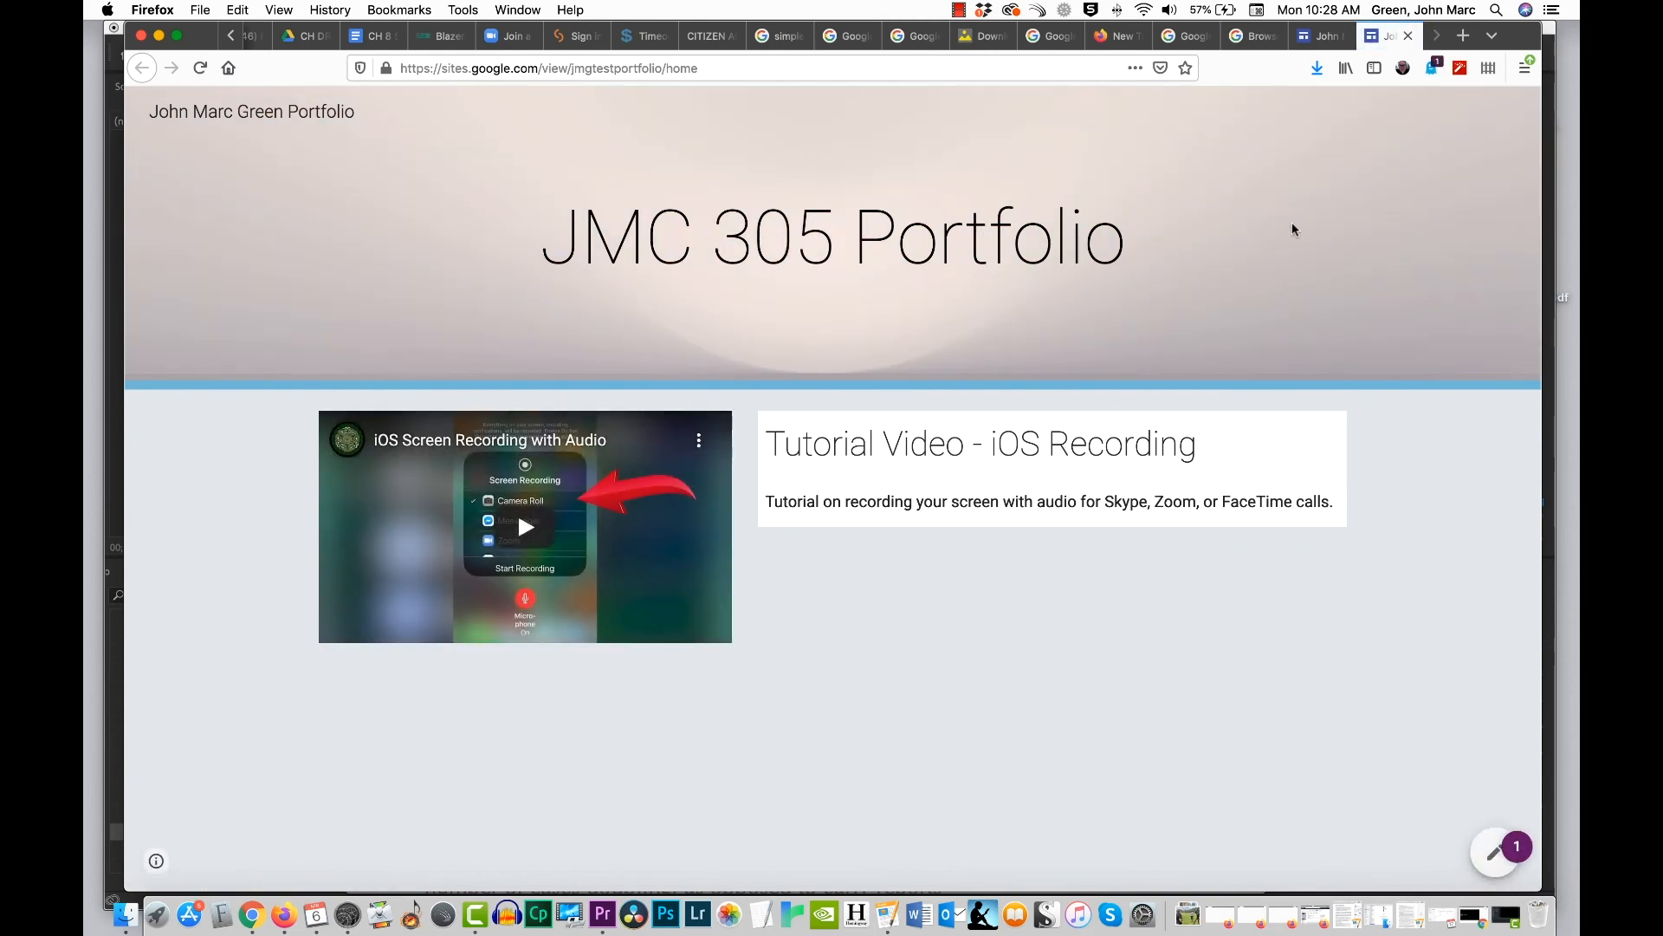
click(228, 70)
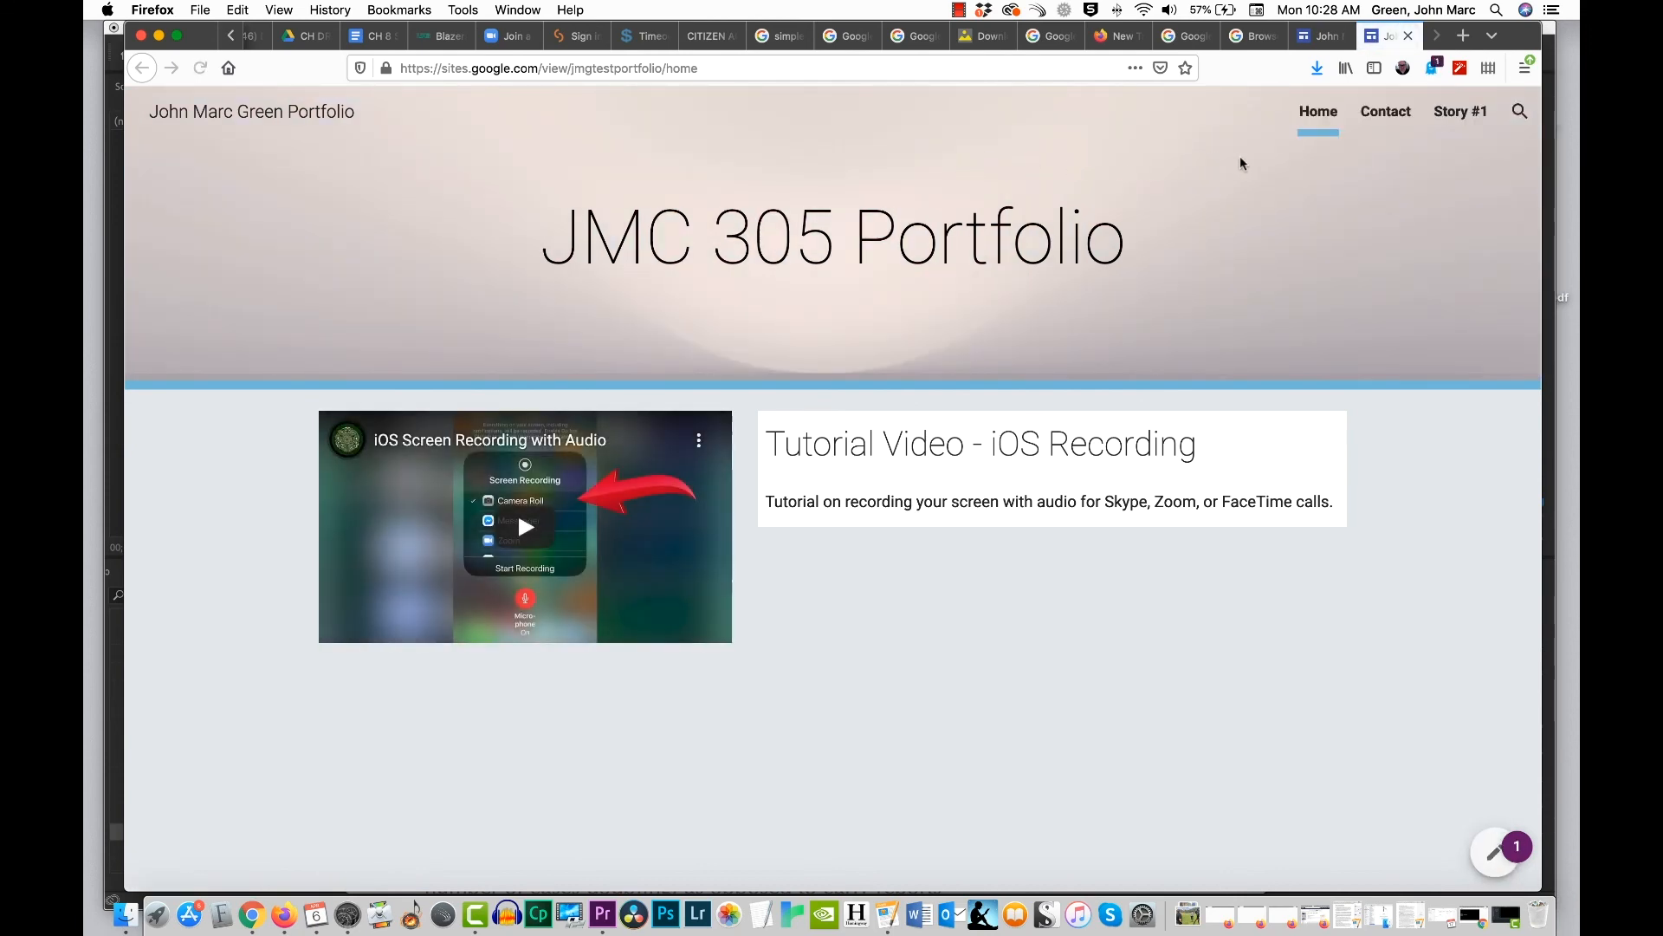
click(1386, 112)
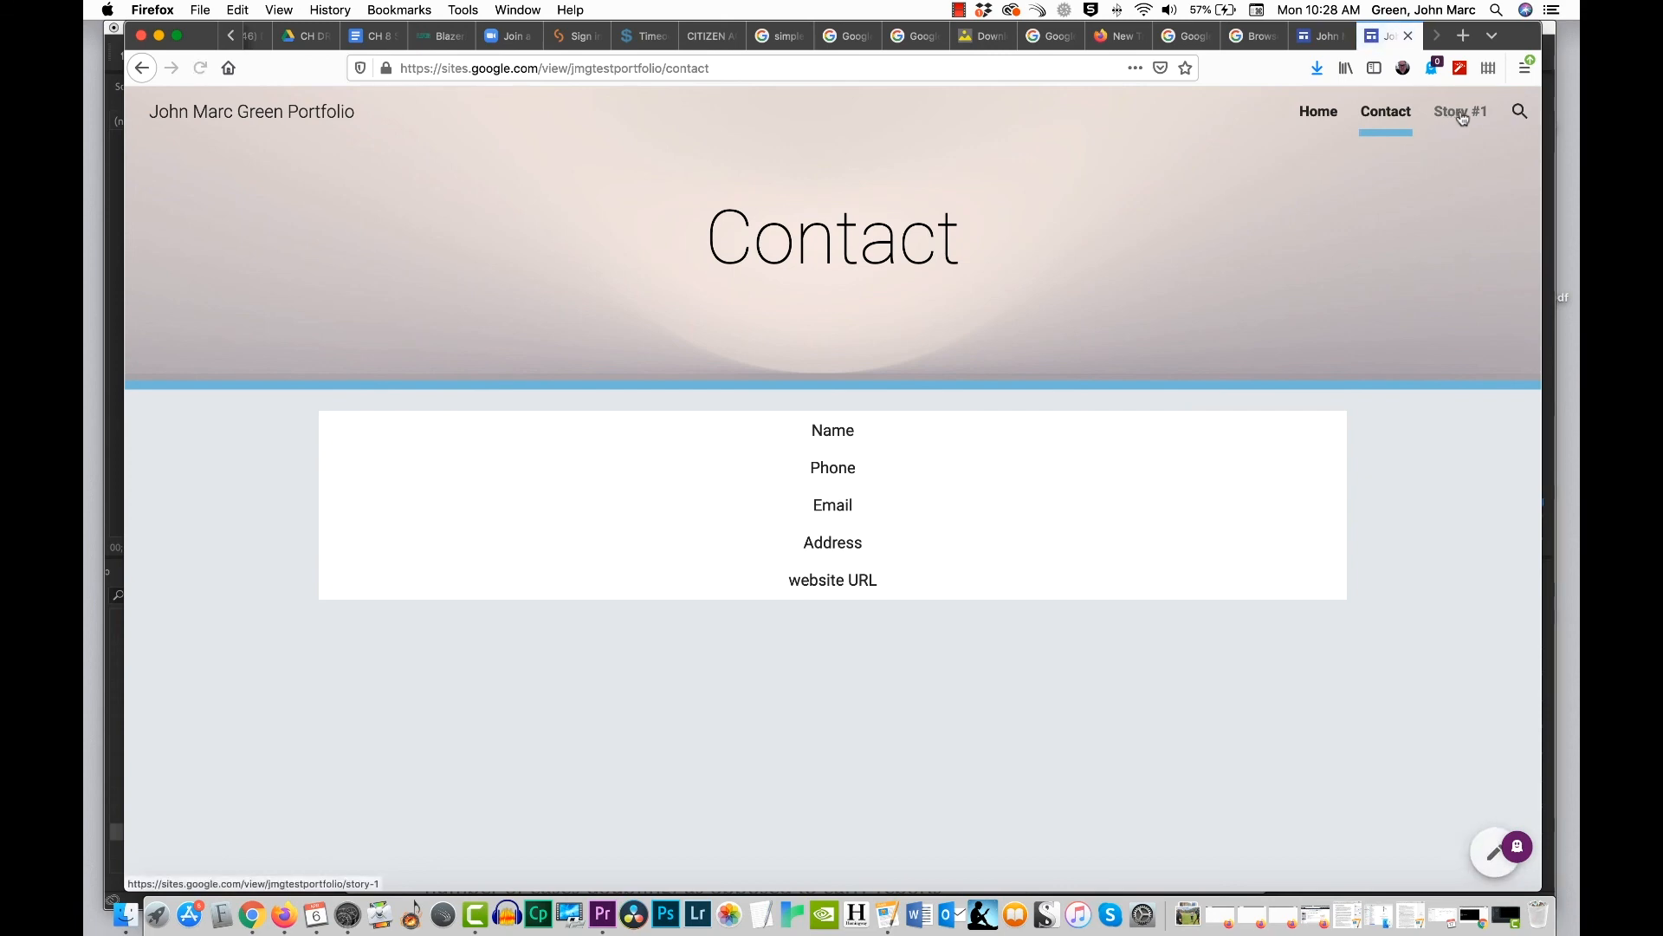
click(1461, 114)
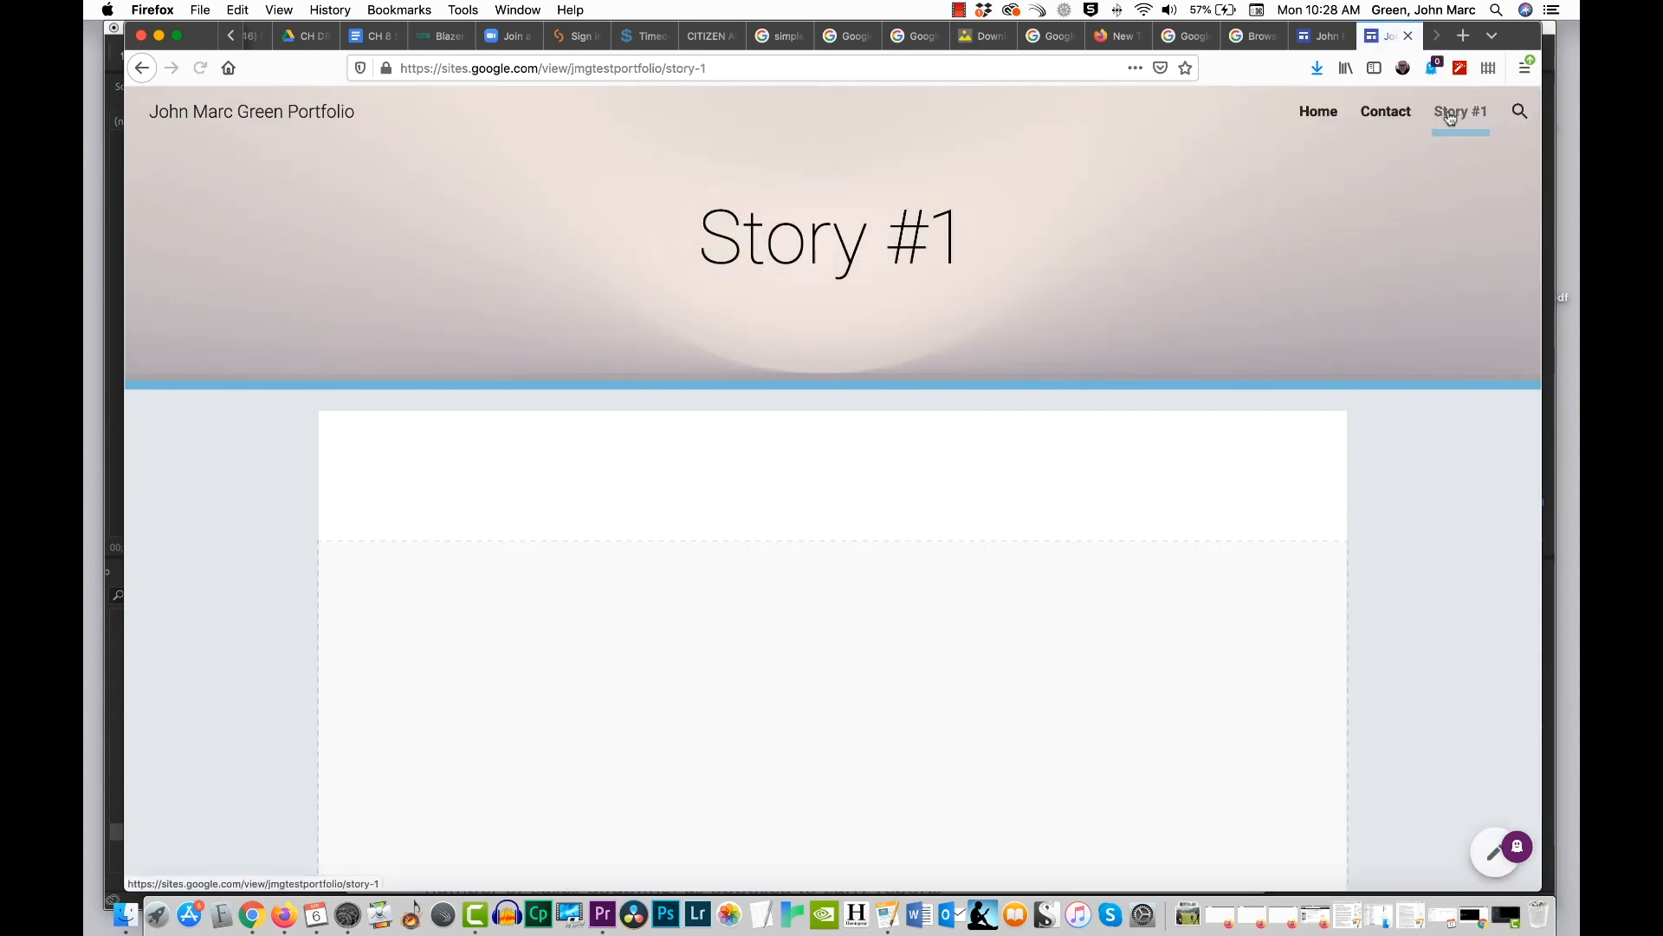
click(1313, 115)
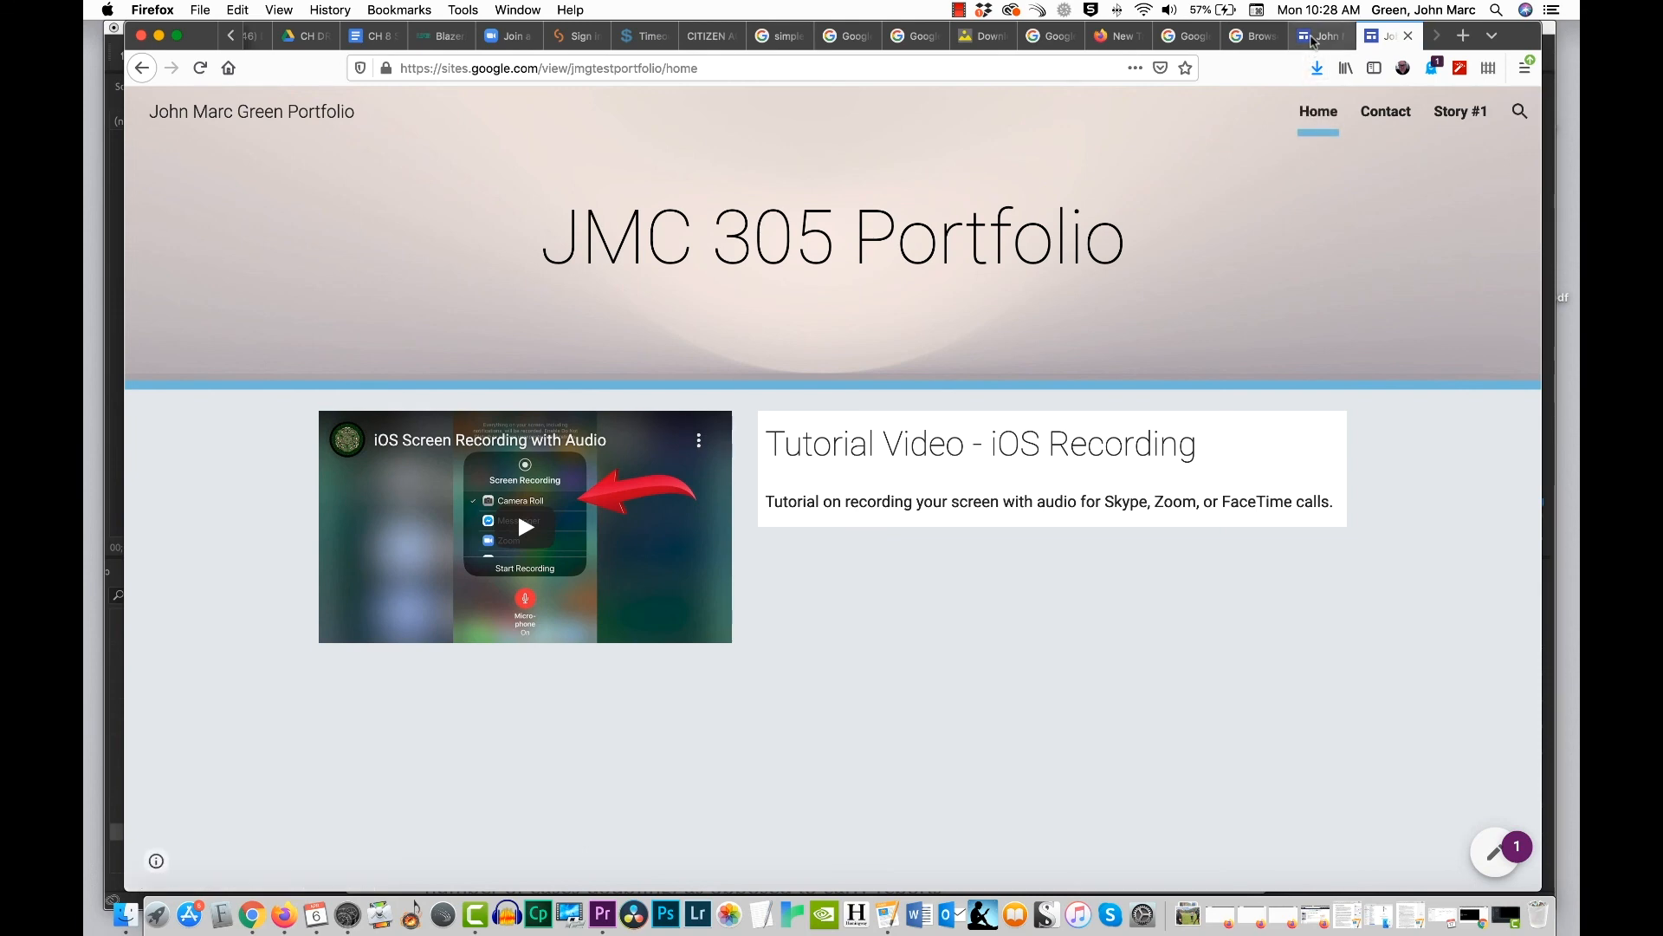
Step: Compare the Home page in the editor with the published version, ending on the published site
click(1312, 37)
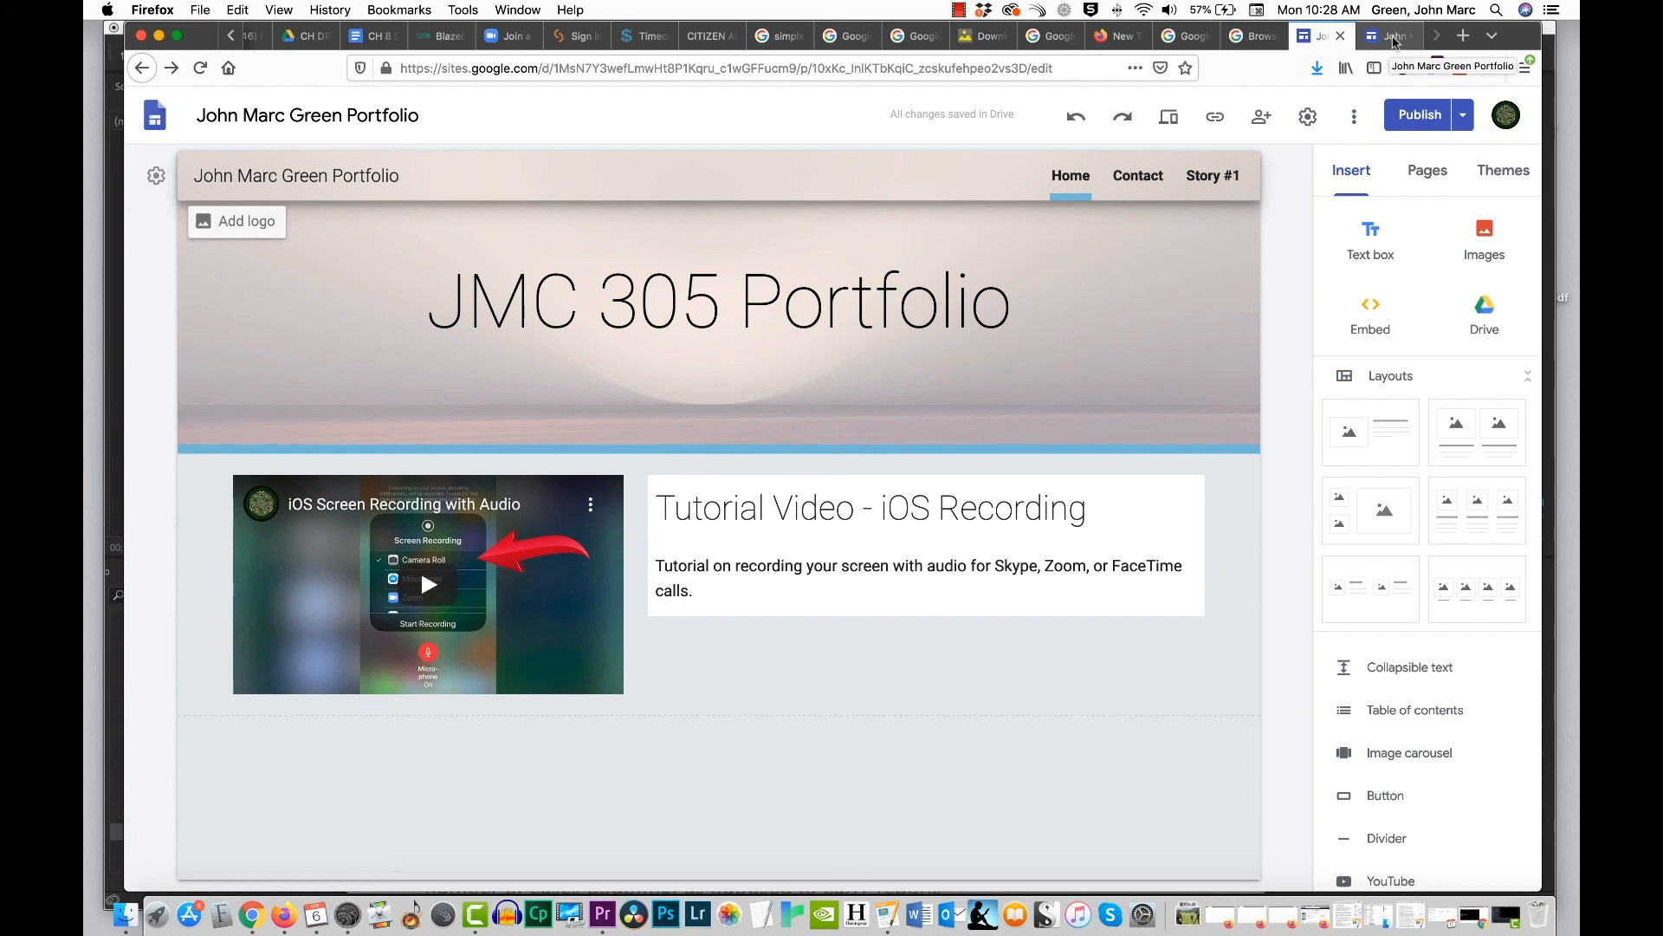
click(1395, 39)
click(1327, 39)
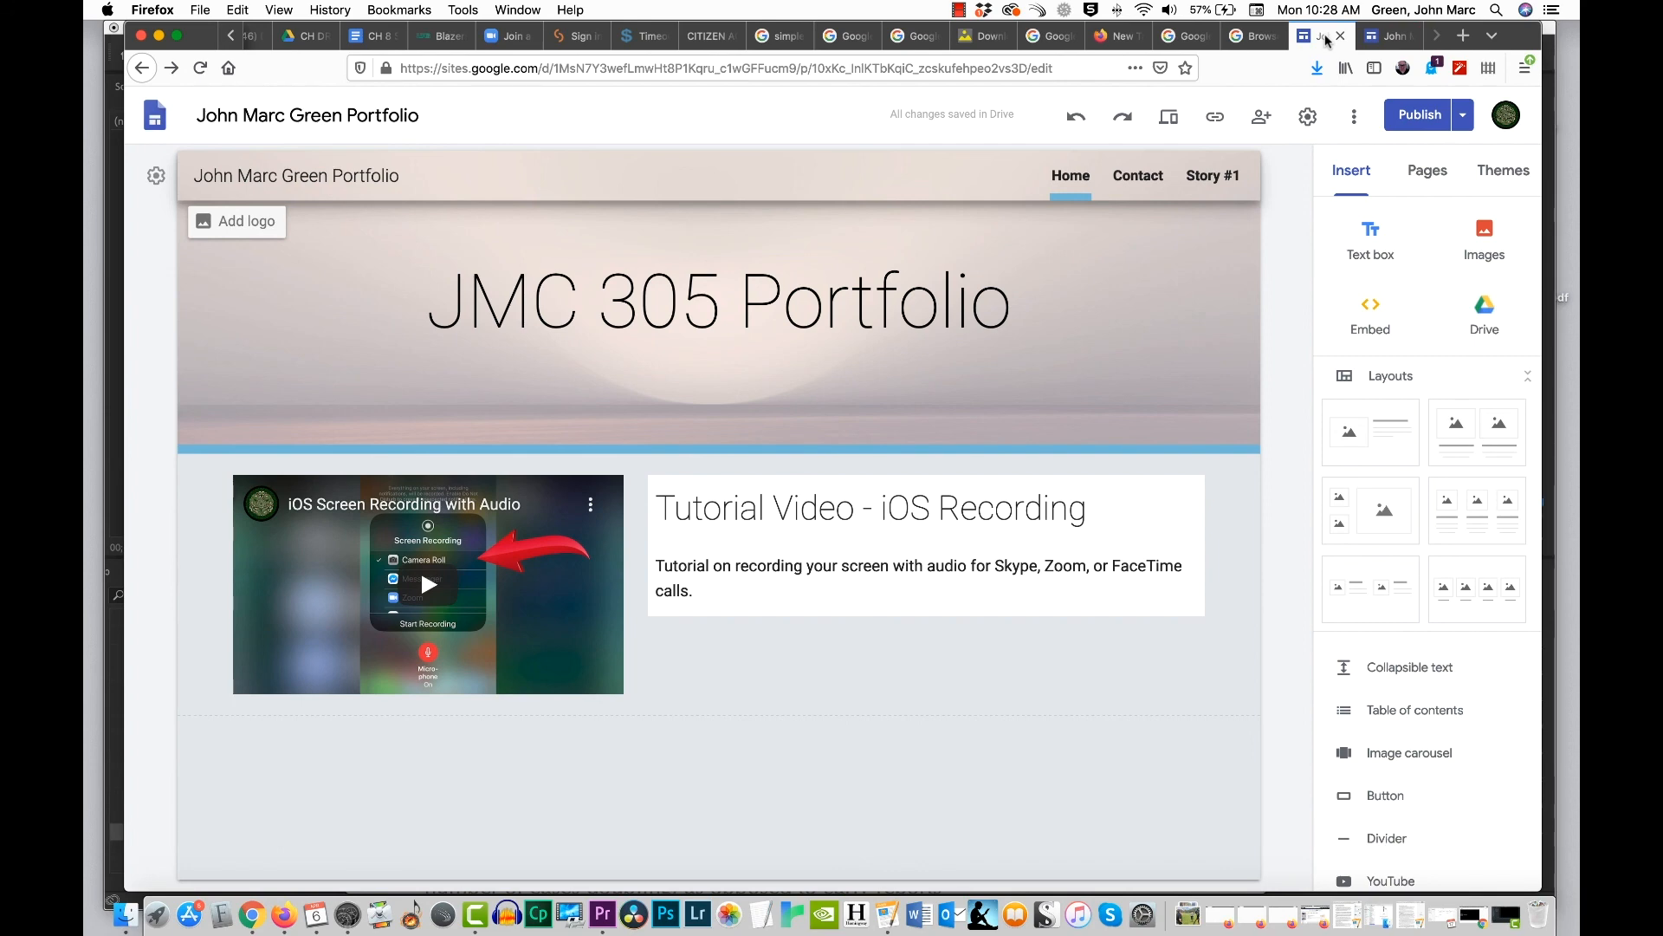
click(1395, 36)
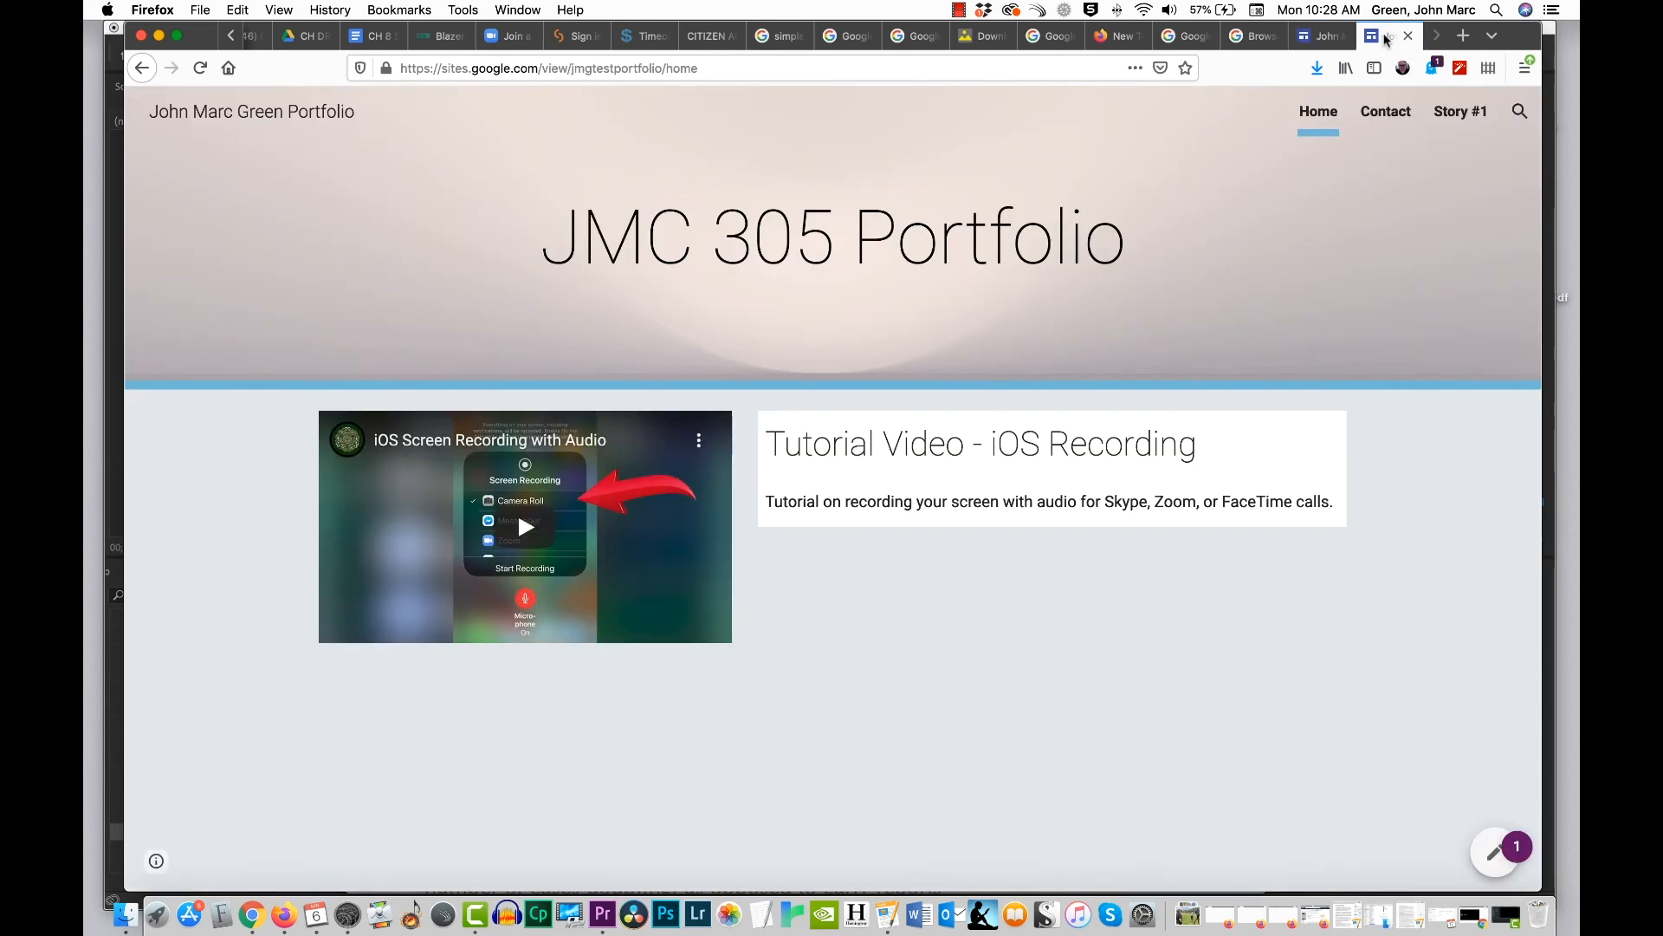
Step: Copy the full web address of the published site's Home page for sharing
click(720, 72)
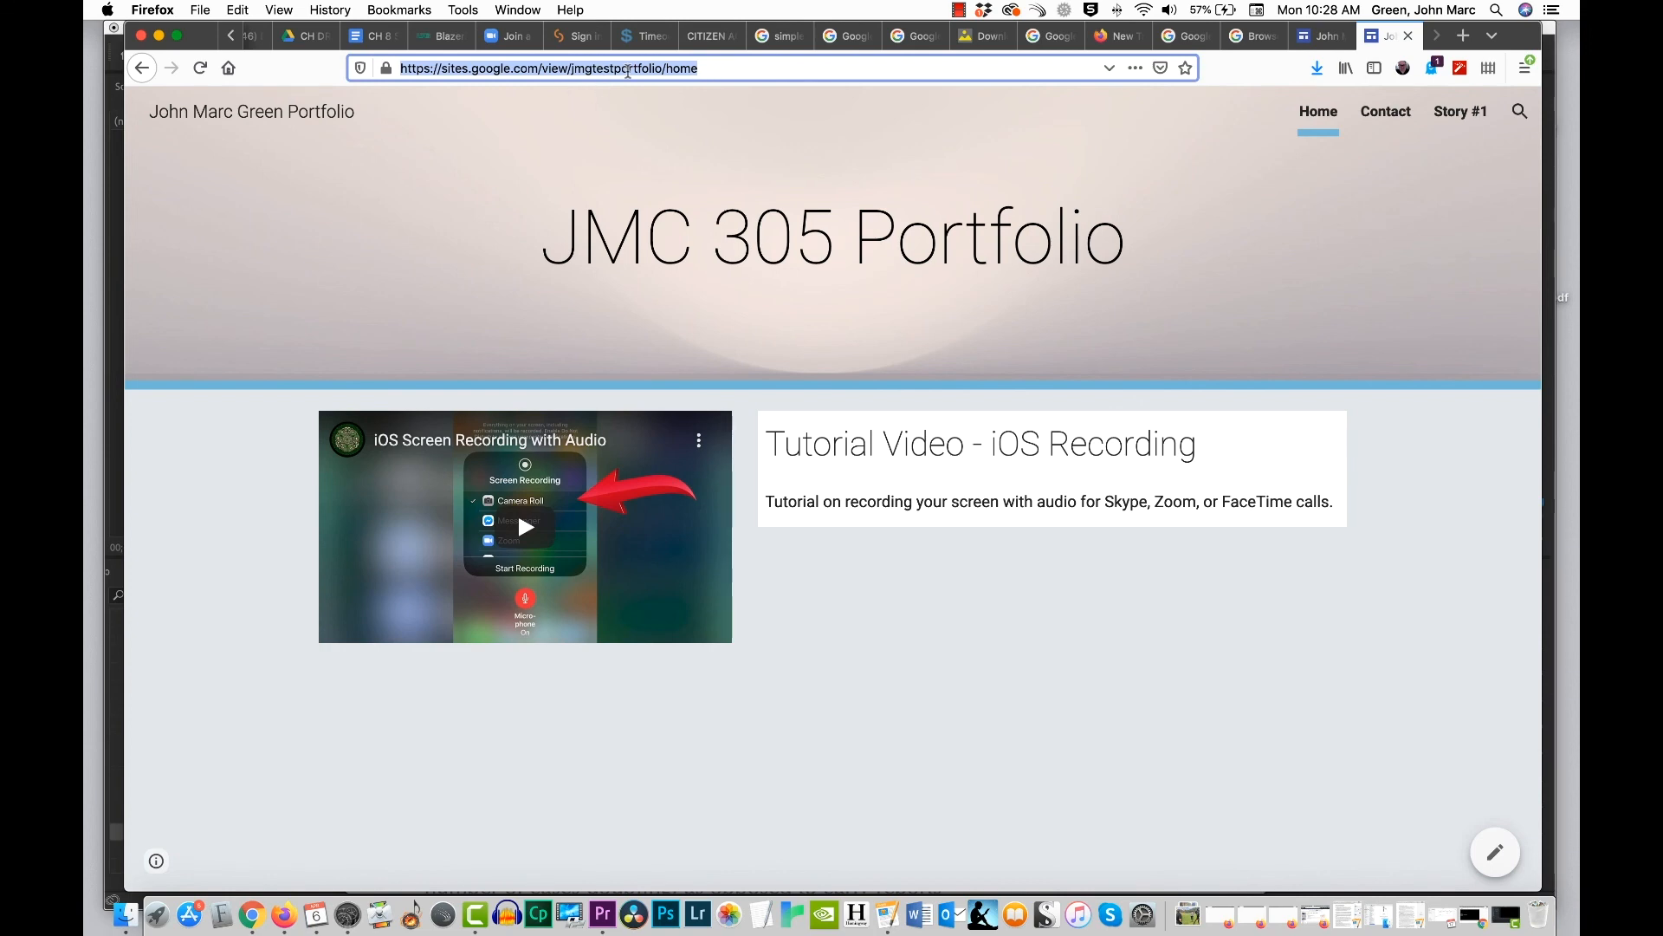
right_click(628, 71)
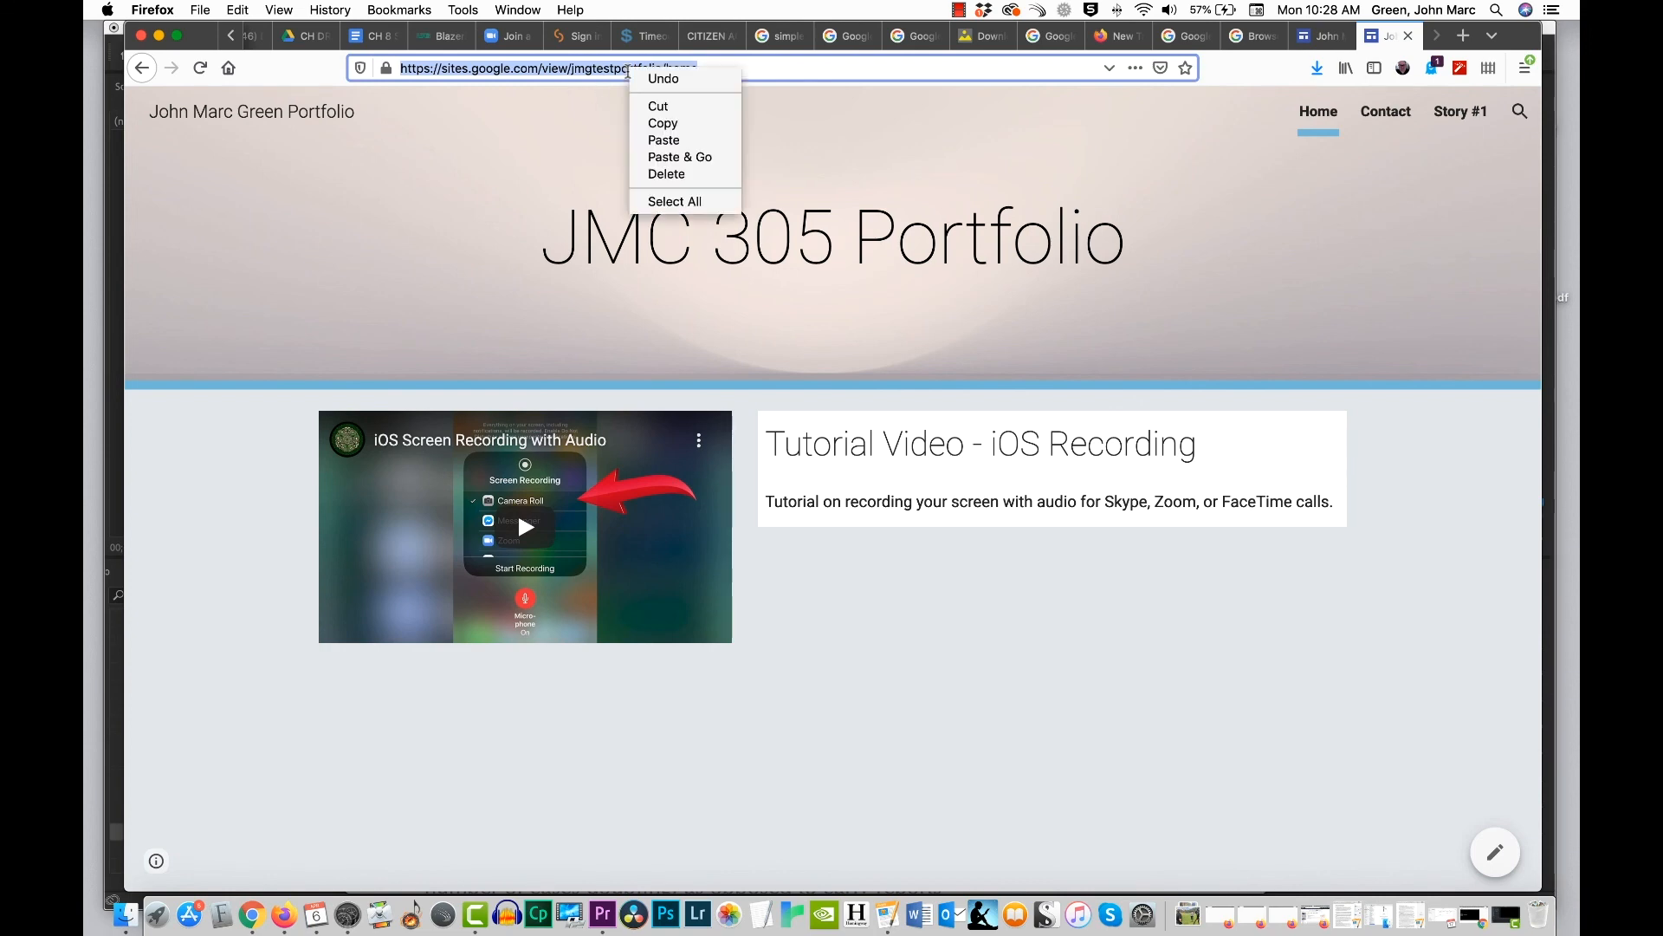
click(696, 126)
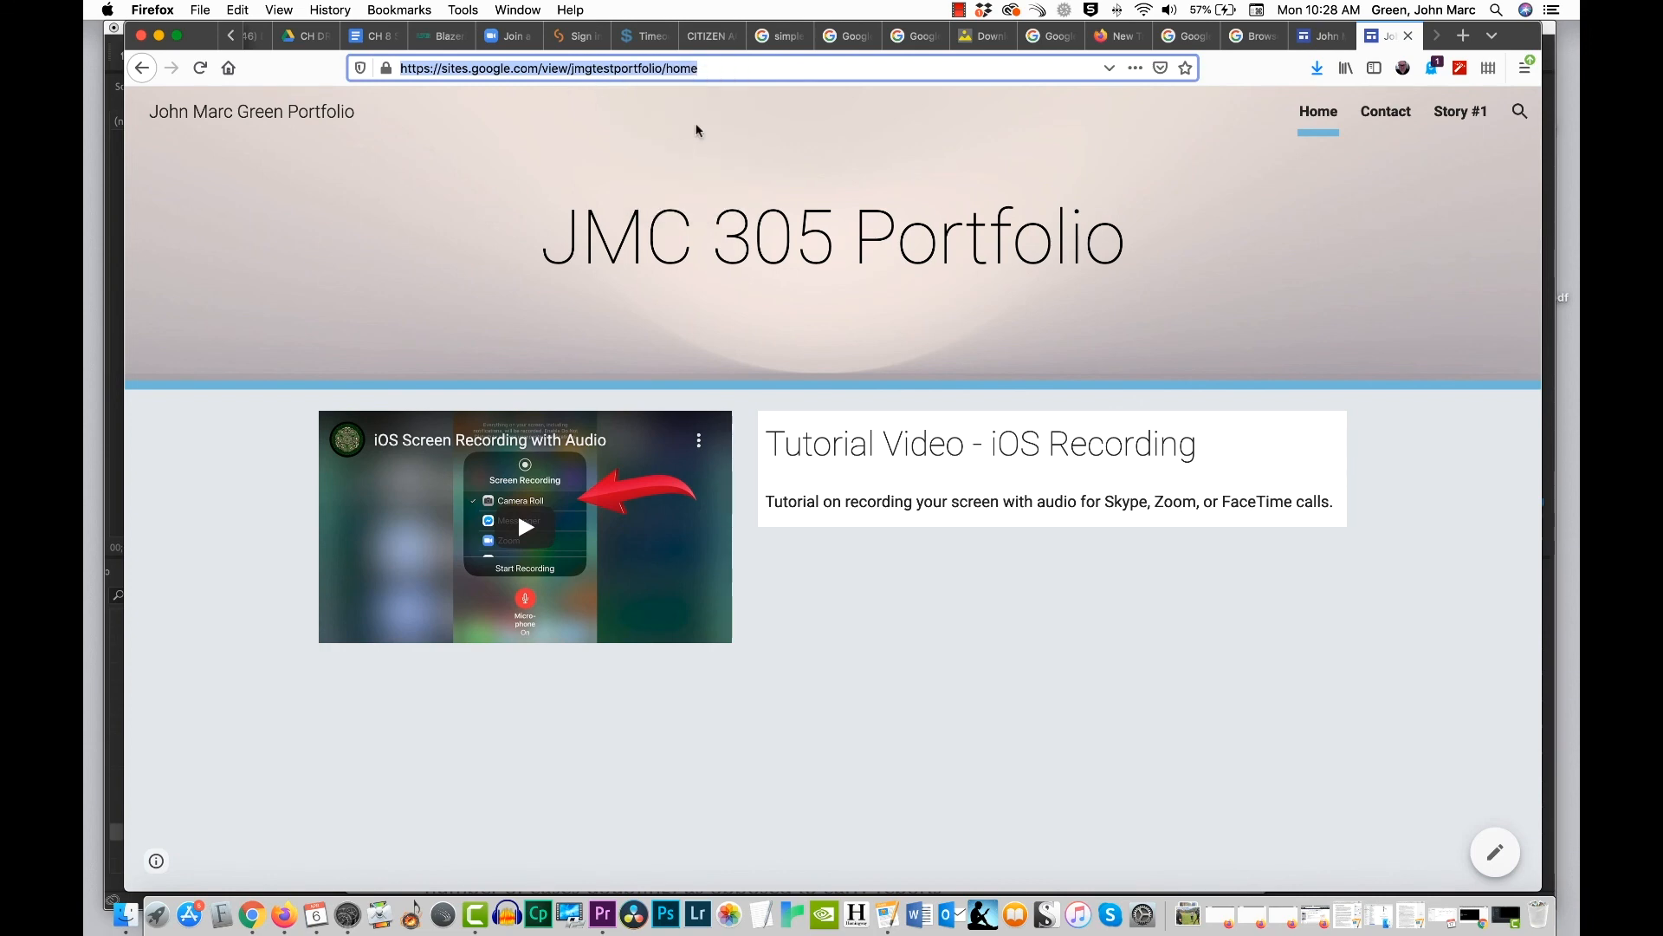